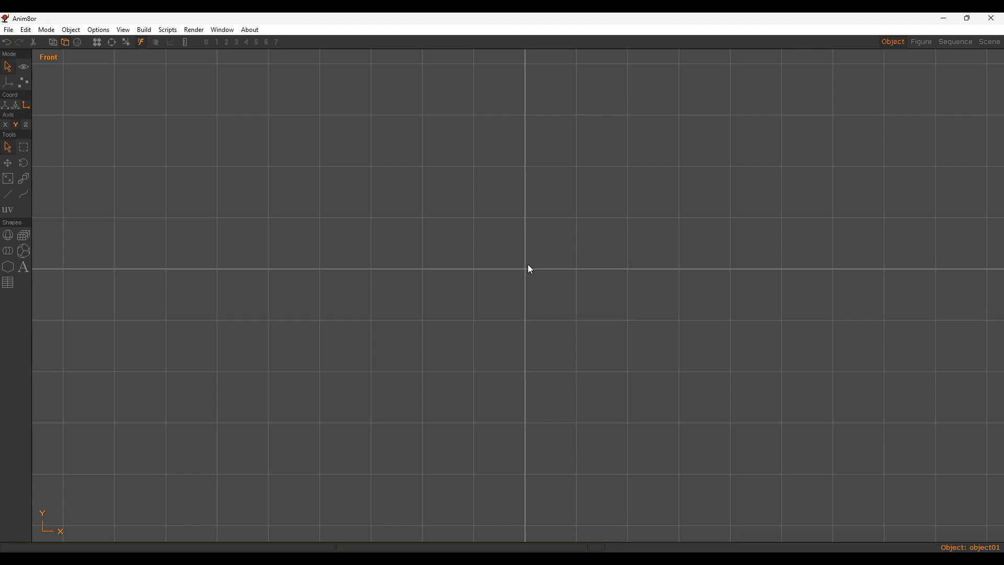
# Step: Add a sphere left of the vertical axis in the front view
pyautogui.hotkey('shift', '5')
pyautogui.moveTo(406, 298); pyautogui.dragTo(465, 229)
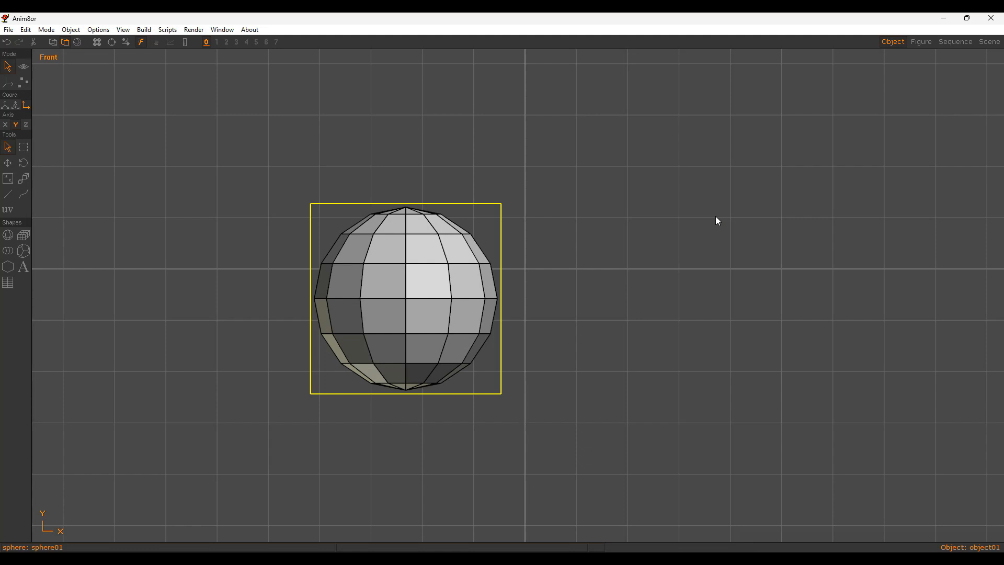
pyautogui.hotkey('shift', 'a')
pyautogui.press('a')
# Step: Try selecting and deselecting the sphere with the Select tool
pyautogui.click(546, 228)
pyautogui.click(412, 267)
pyautogui.click(663, 247)
pyautogui.click(439, 282)
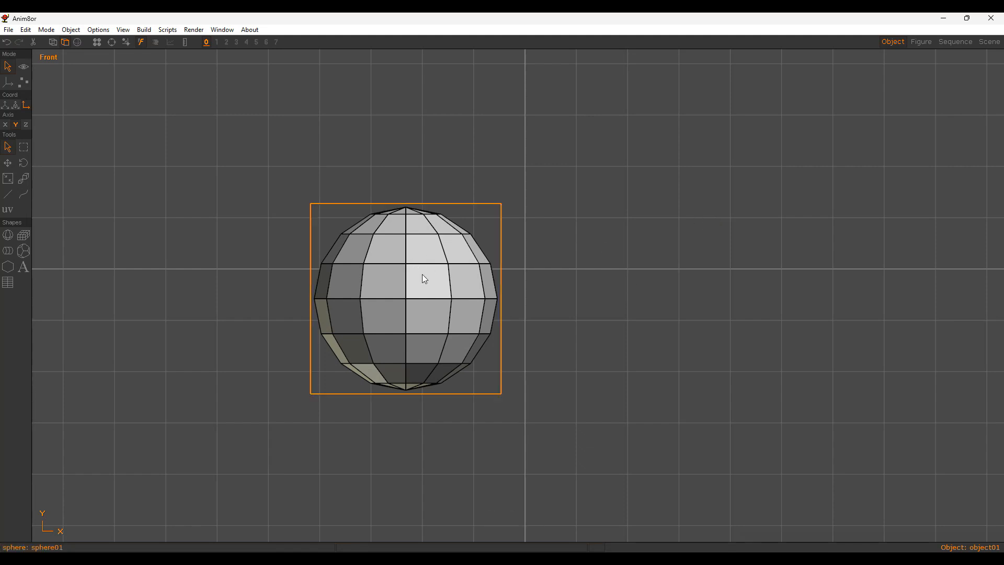
pyautogui.click(8, 234)
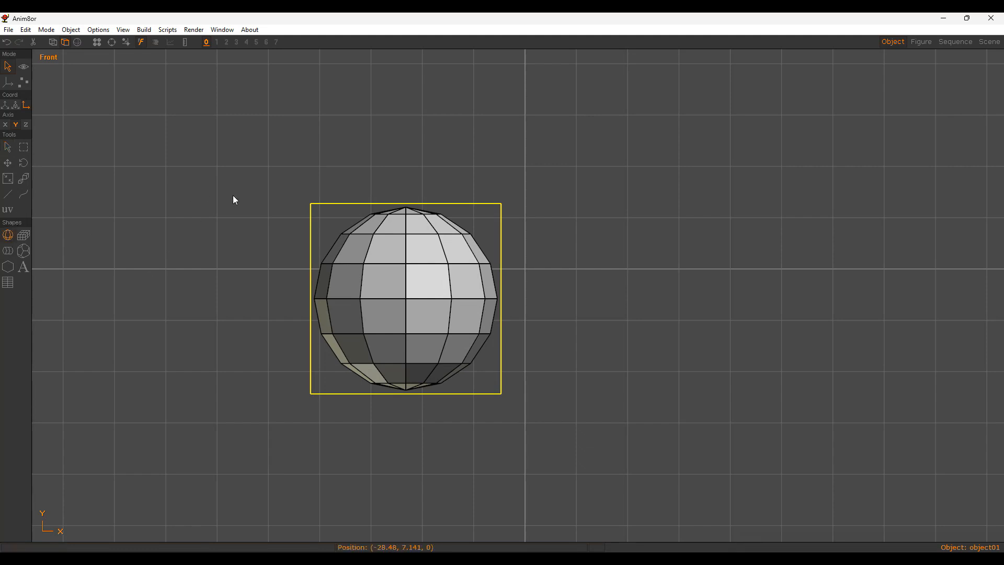
pyautogui.press('a')
pyautogui.click(437, 300)
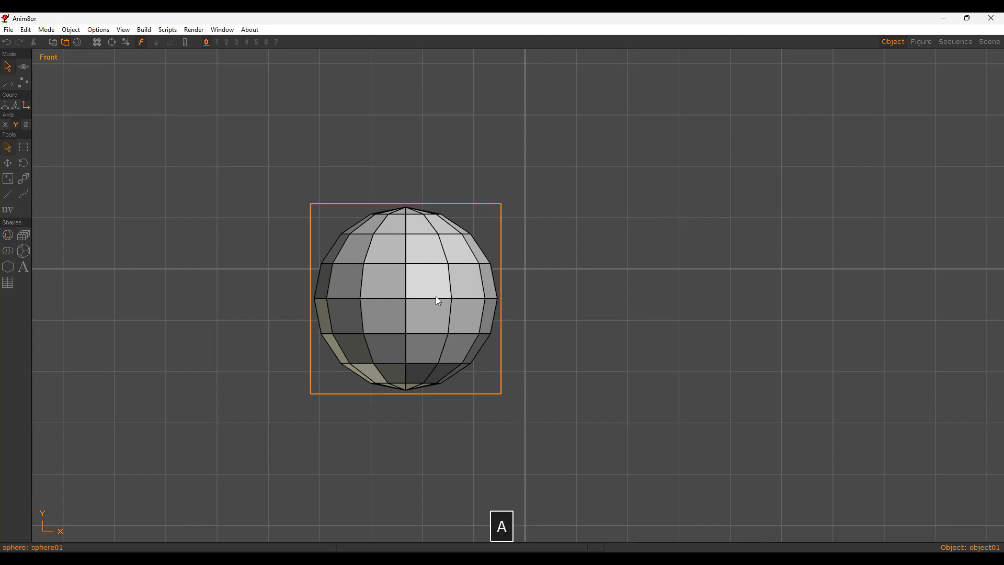
pyautogui.click(622, 258)
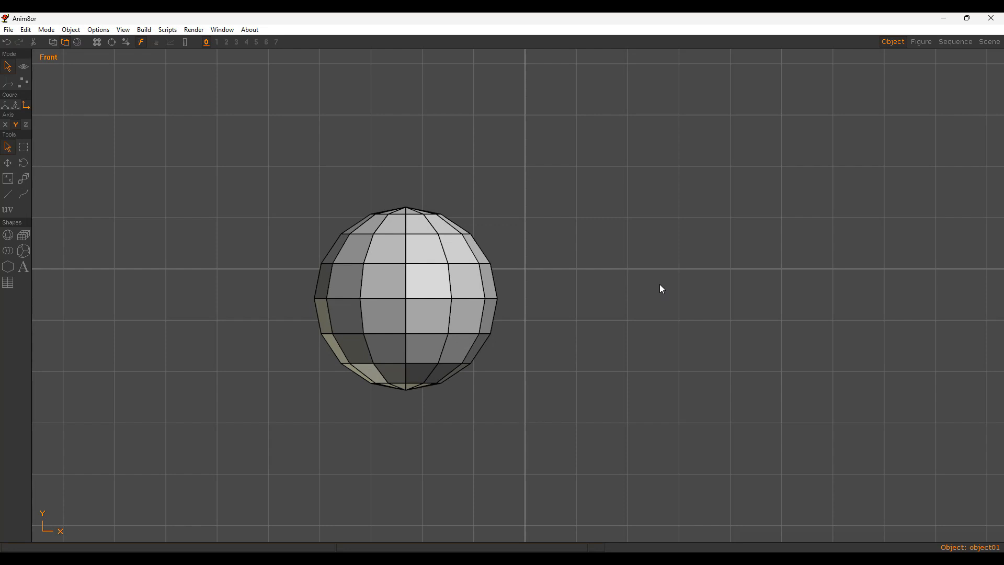
pyautogui.click(417, 253)
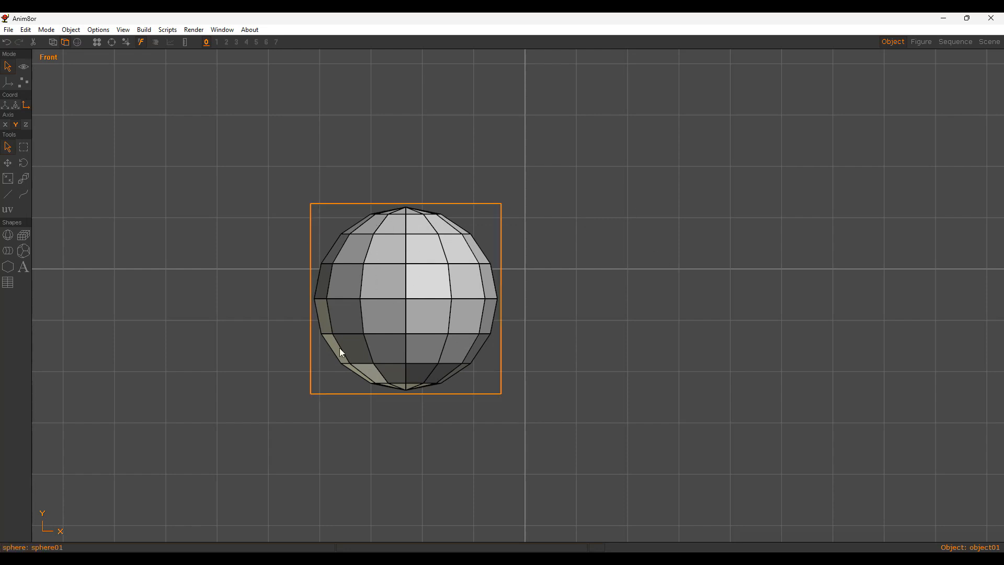
# Step: Add a smaller second sphere above and left of the first one, and delete it
pyautogui.click(99, 228)
pyautogui.click(8, 235)
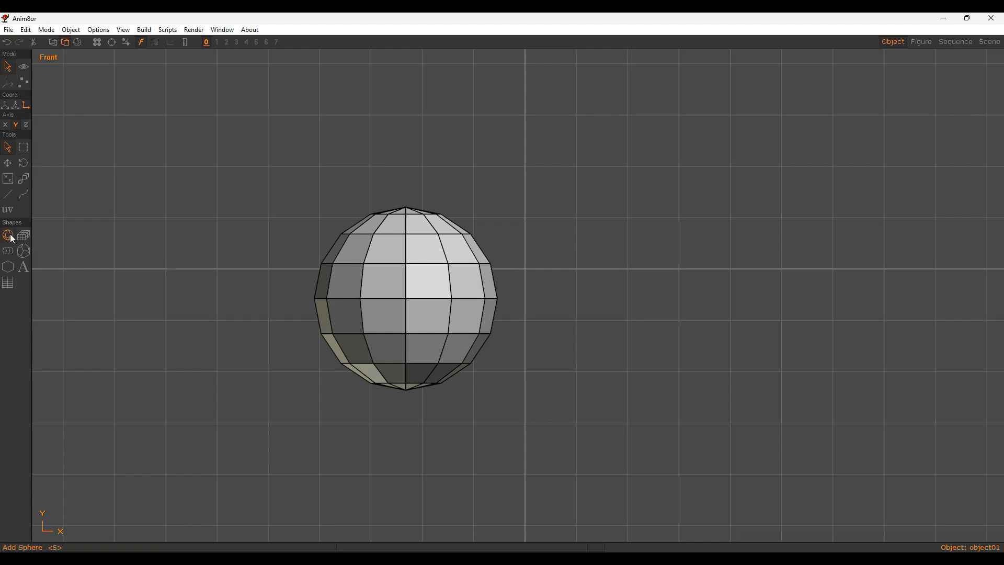
pyautogui.moveTo(261, 230); pyautogui.dragTo(318, 209)
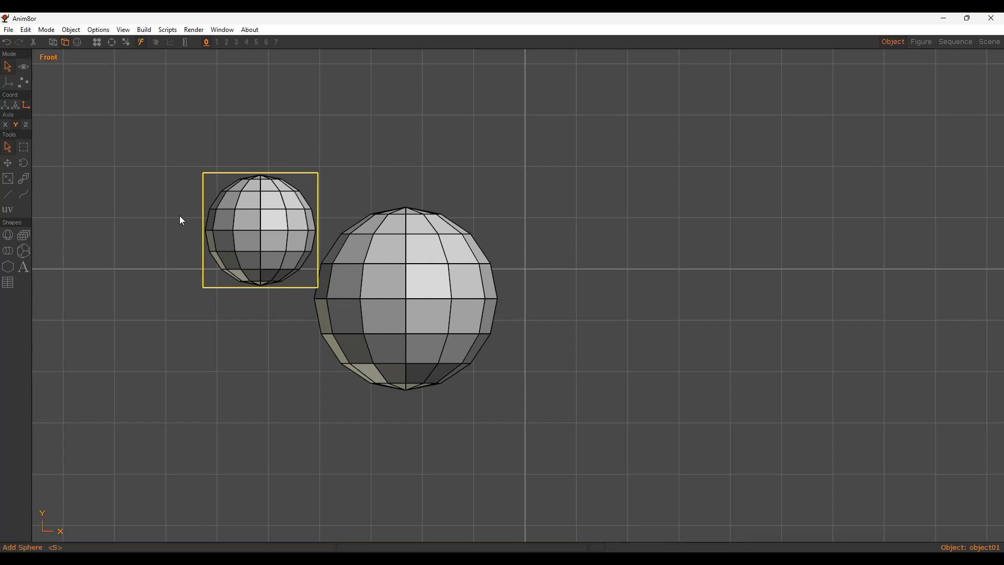
pyautogui.hotkey('shift', 'a')
pyautogui.press('a')
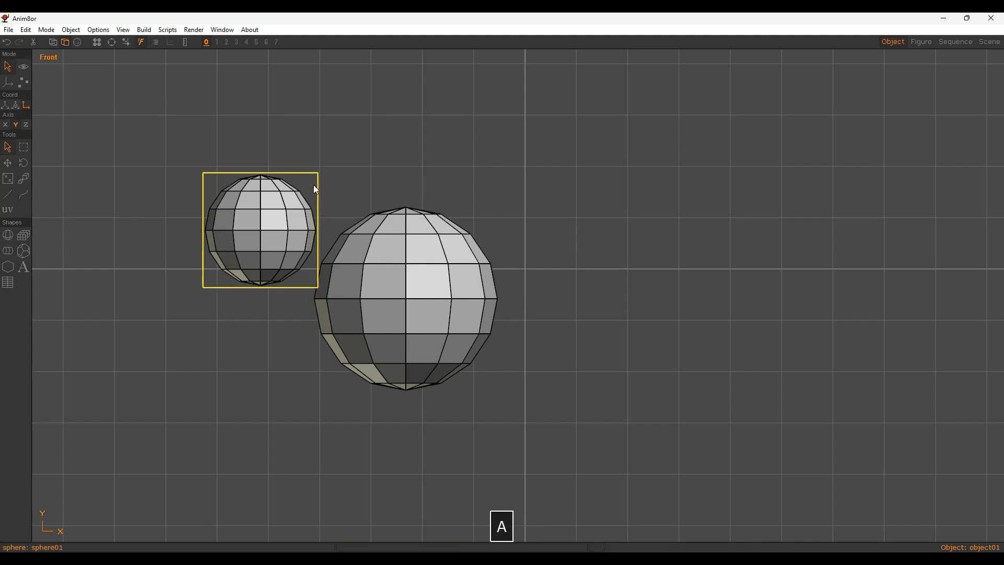
pyautogui.hotkey('ctrl', 'x')
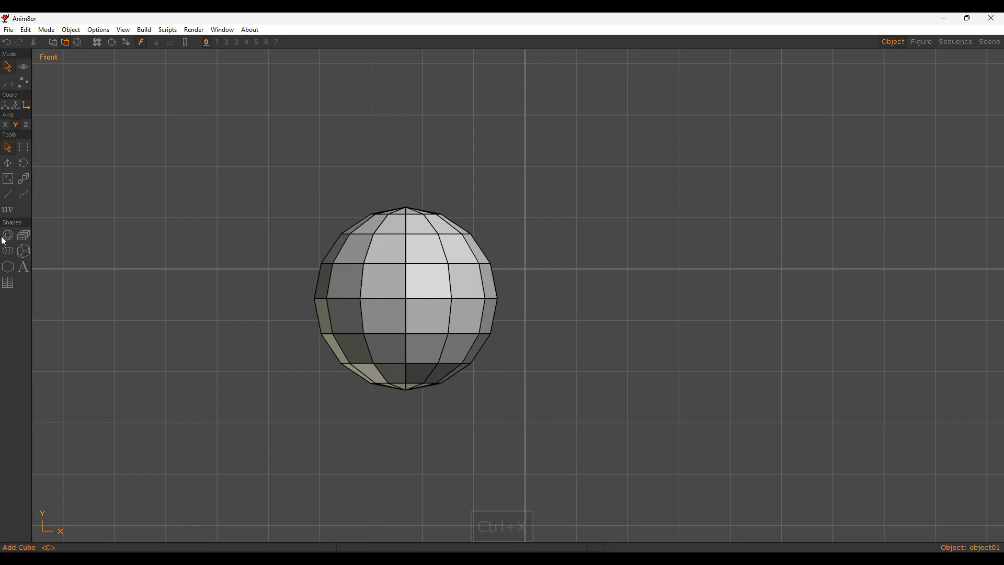
# Step: Add a cube to the right of the sphere and convert it to a subdivided object
pyautogui.keyDown('alt'); pyautogui.moveTo(697, 253); pyautogui.dragTo(647, 249, button='middle'); pyautogui.keyUp('alt')
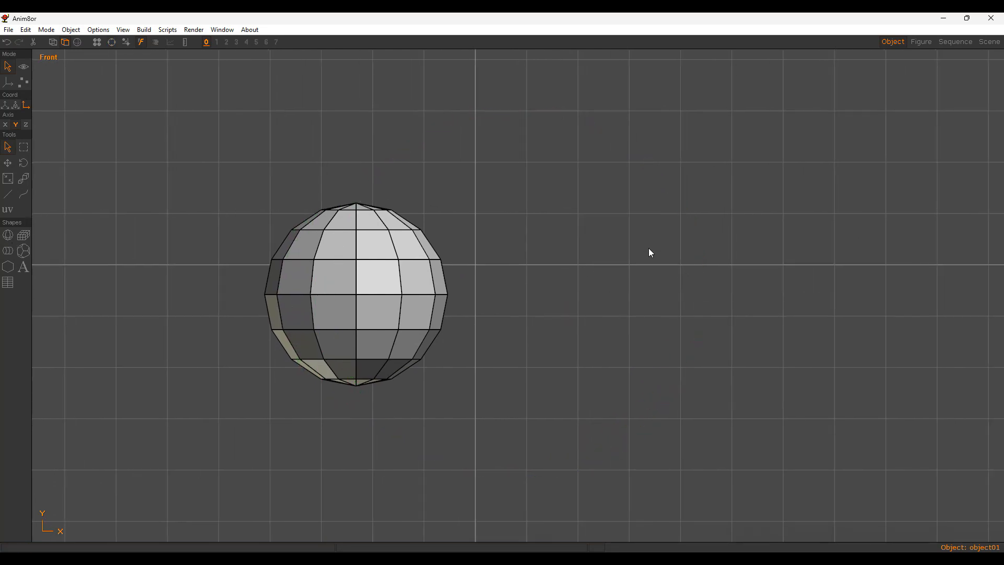
pyautogui.hotkey('shift', 'c')
pyautogui.moveTo(574, 296); pyautogui.dragTo(654, 215)
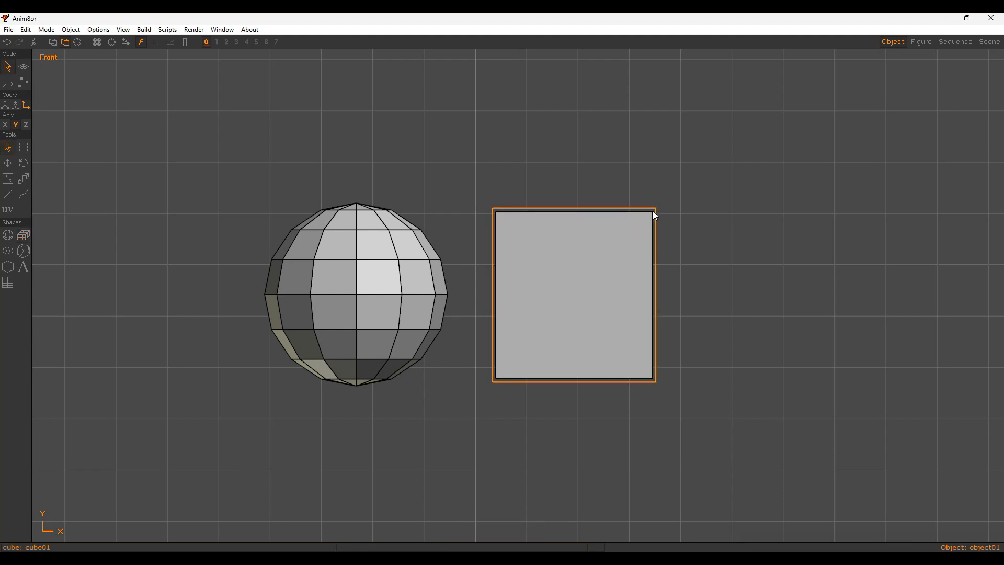
pyautogui.click(144, 29)
pyautogui.click(218, 80)
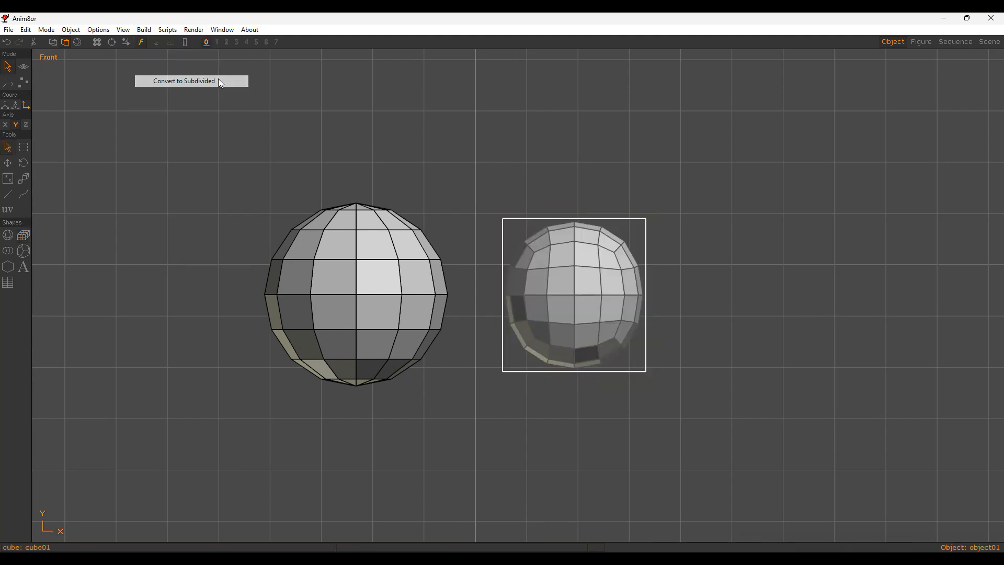
# Step: Examine the subdivided object from an angled view in smooth and flat shading
pyautogui.keyDown('alt'); pyautogui.moveTo(627, 245); pyautogui.dragTo(814, 217); pyautogui.keyUp('alt')
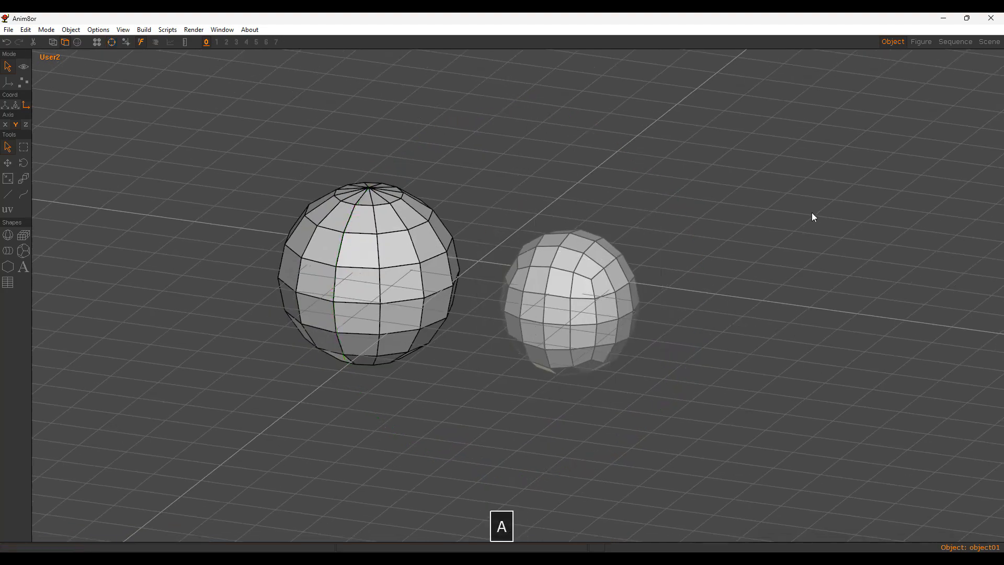
pyautogui.press('r')
pyautogui.moveTo(519, 289)
pyautogui.keyDown('alt'); pyautogui.mouseDown()
pyautogui.moveTo(462, 274)
pyautogui.moveTo(516, 249)
pyautogui.moveTo(619, 296)
pyautogui.moveTo(527, 308)
pyautogui.moveTo(649, 293)
pyautogui.moveTo(603, 271)
pyautogui.moveTo(498, 282)
pyautogui.moveTo(528, 273)
pyautogui.mouseUp(); pyautogui.keyUp('alt')
pyautogui.hotkey('ctrl', 'u')
pyautogui.hotkey('ctrl', 'f')
pyautogui.click(148, 30)
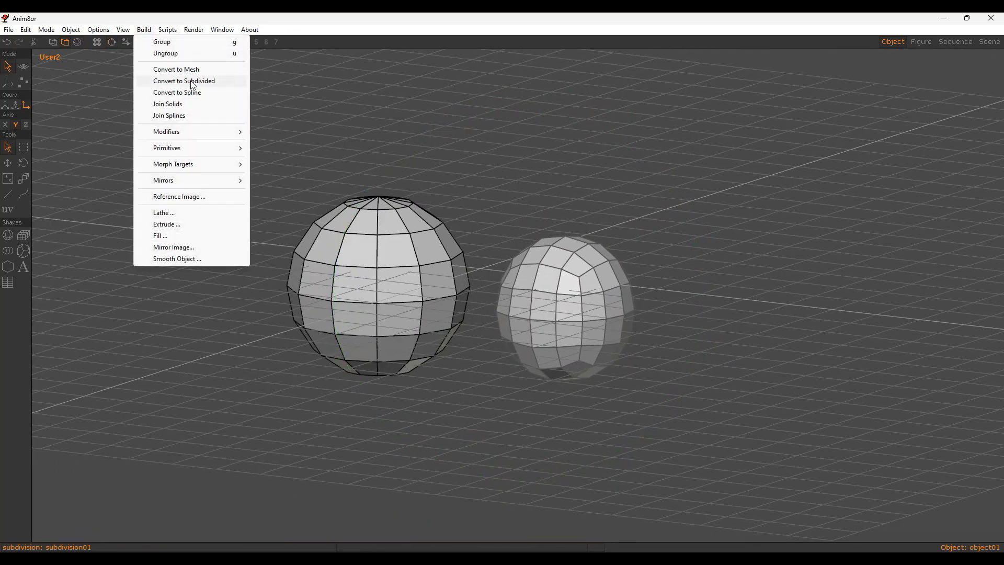
pyautogui.click(141, 31)
# Step: Switch to point editing and inspect the subdivided object inside its cube cage, comparing smooth and flat shading
pyautogui.hotkey('shift', 'p')
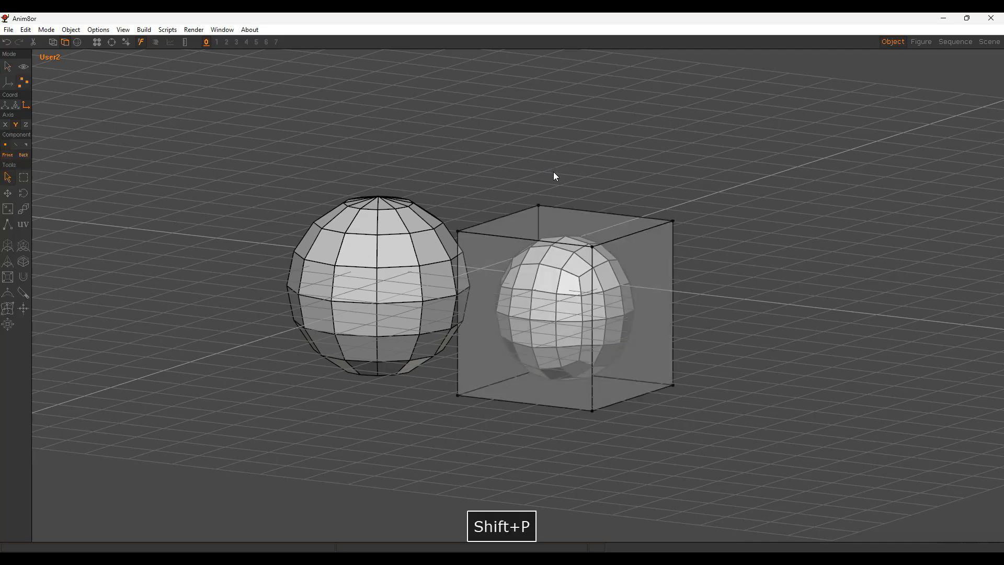
pyautogui.keyDown('alt'); pyautogui.moveTo(551, 289); pyautogui.dragTo(571, 301); pyautogui.keyUp('alt')
pyautogui.hotkey('ctrl', 'f')
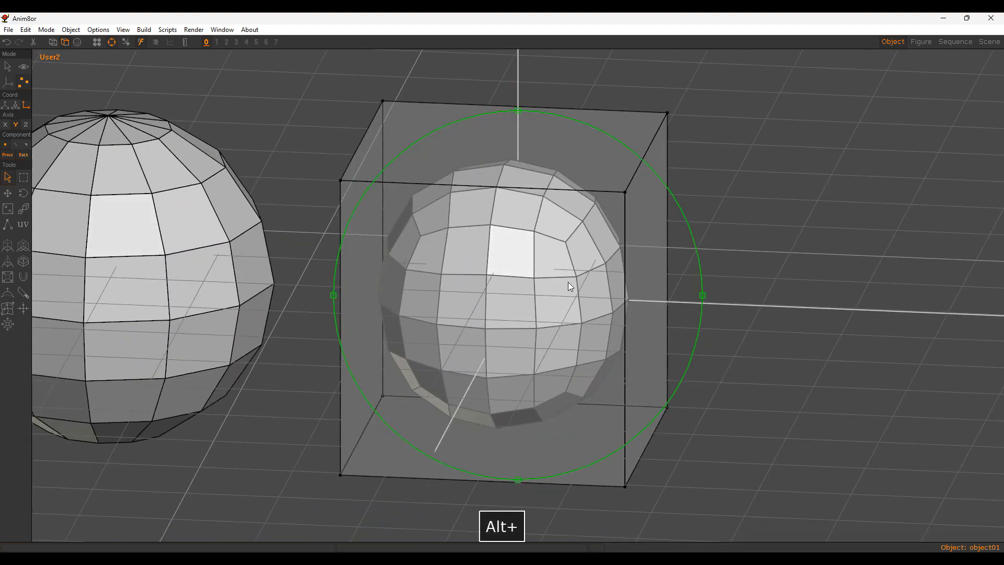
pyautogui.keyDown('alt'); pyautogui.moveTo(569, 286); pyautogui.dragTo(556, 274); pyautogui.keyUp('alt')
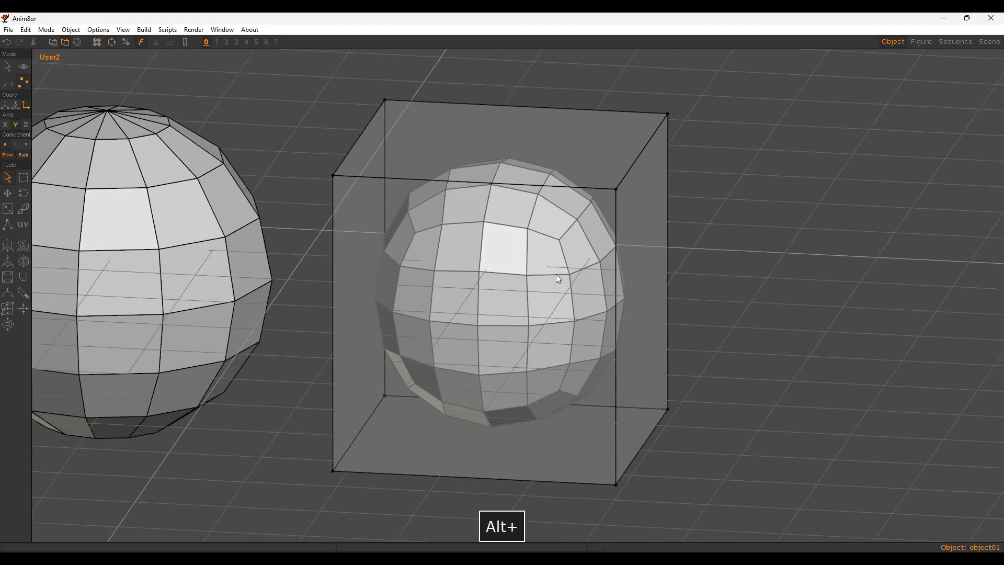
pyautogui.press('a')
pyautogui.hotkey('ctrl', 'u')
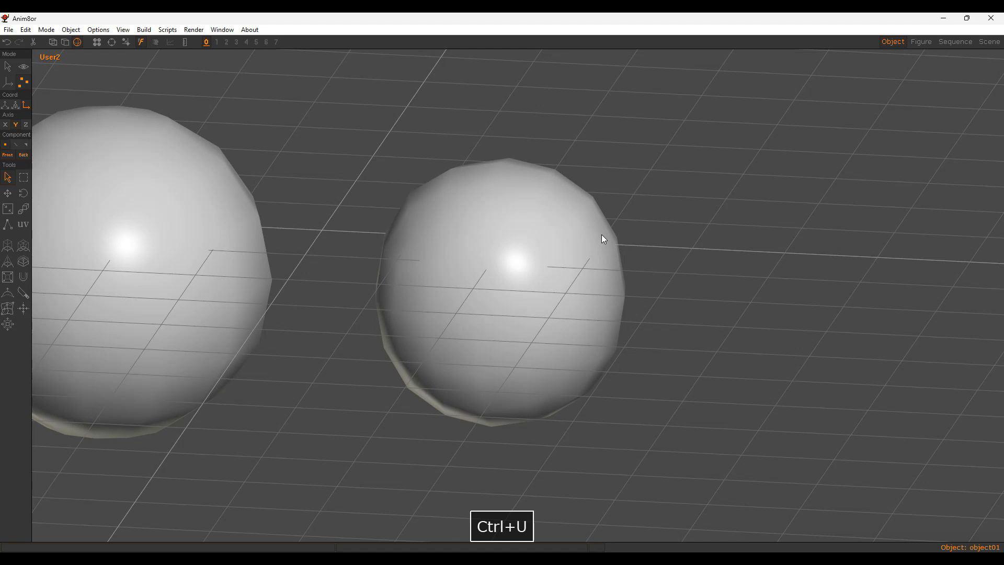
pyautogui.hotkey('ctrl', 'f')
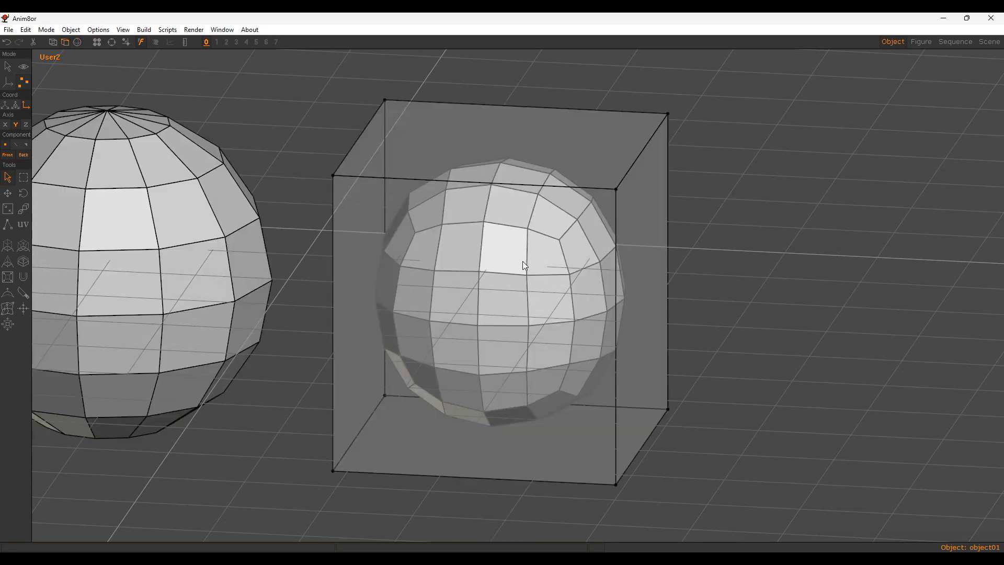
# Step: Select the upper front corner point of the cube cage beside the sphere and move it up and outward
pyautogui.press('d')
pyautogui.moveTo(517, 246); pyautogui.dragTo(537, 281)
pyautogui.press('e')
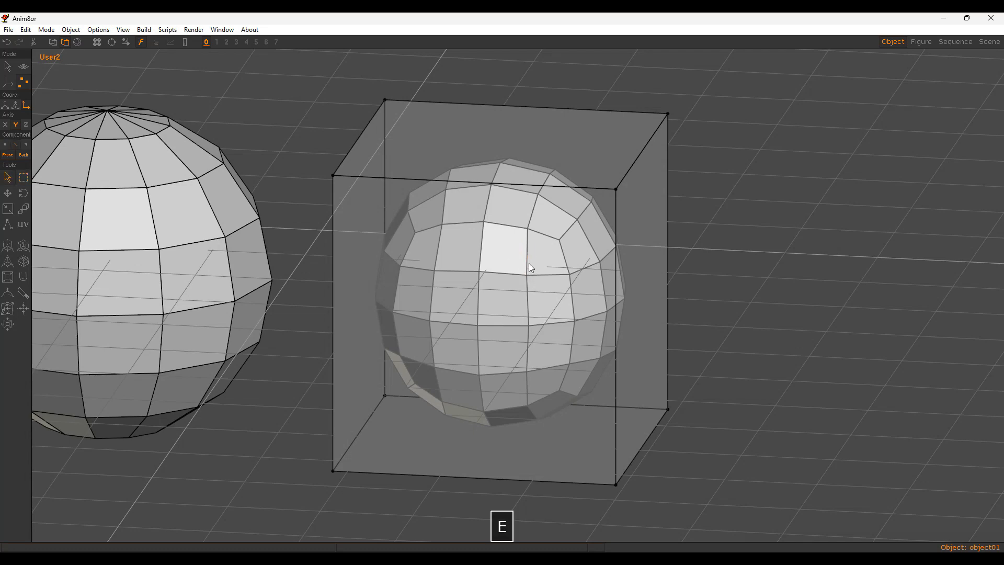
pyautogui.click(614, 240)
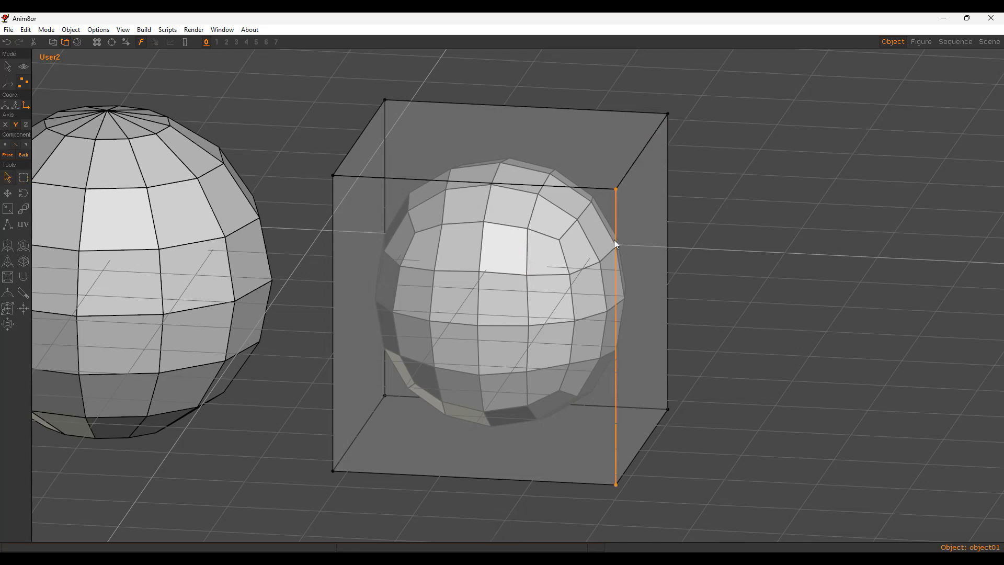
pyautogui.scroll(-4, 612, 235)
pyautogui.press('d')
pyautogui.press('v')
pyautogui.press('m')
pyautogui.moveTo(629, 246); pyautogui.dragTo(732, 161)
# Step: Inspect the deformed subdivided object from several angles in smooth and flat shading
pyautogui.moveTo(573, 264); pyautogui.dragTo(571, 265, button='middle')
pyautogui.moveTo(574, 269)
pyautogui.keyDown('alt'); pyautogui.mouseDown()
pyautogui.moveTo(405, 275)
pyautogui.moveTo(482, 268)
pyautogui.mouseUp(); pyautogui.keyUp('alt')
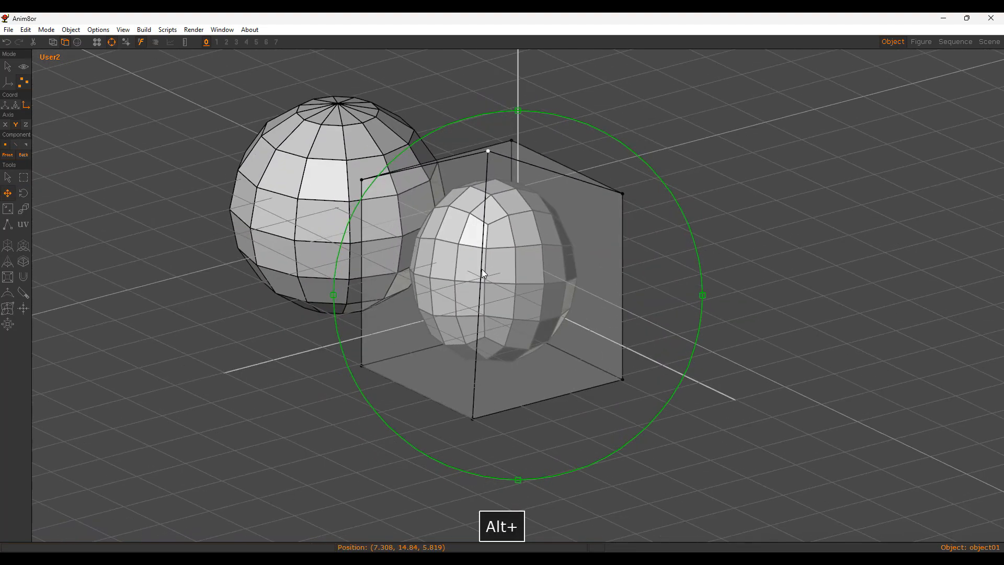
pyautogui.hotkey('ctrl', 'u')
pyautogui.keyDown('alt'); pyautogui.moveTo(577, 249); pyautogui.dragTo(648, 218); pyautogui.keyUp('alt')
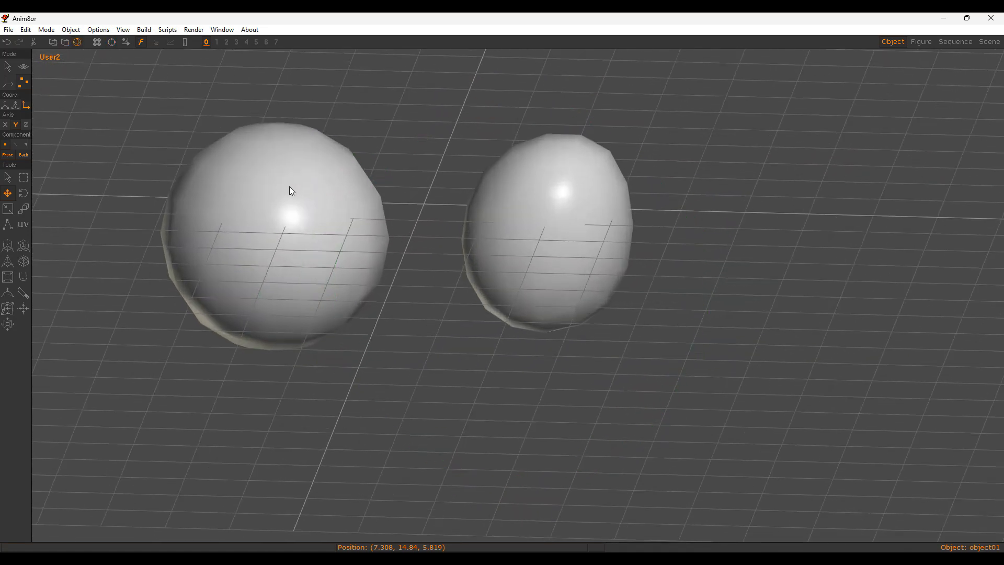
pyautogui.hotkey('ctrl', 'f')
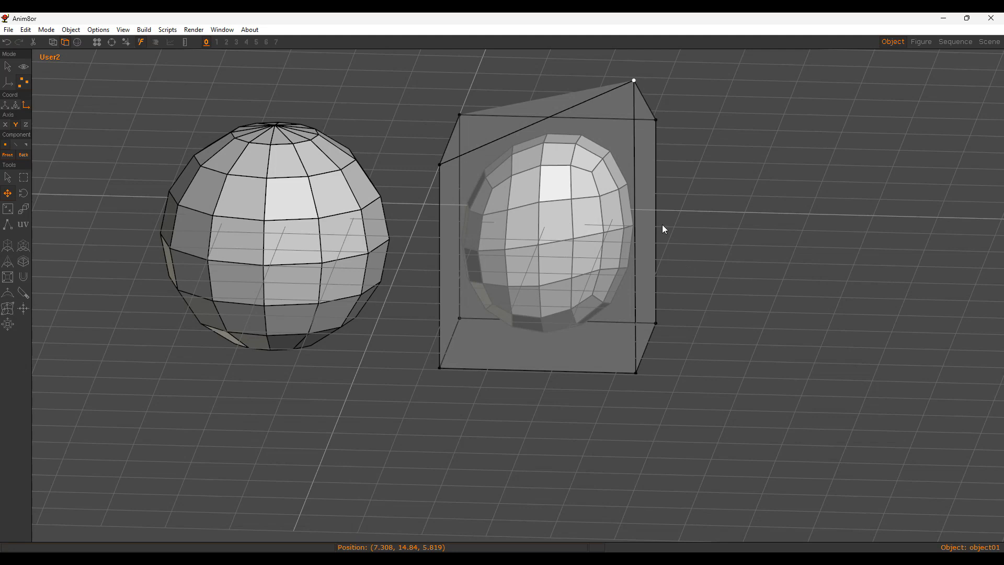
# Step: Delete the subdivided object and return to the front view
pyautogui.press('a')
pyautogui.hotkey('ctrl', 'x')
pyautogui.press('5')
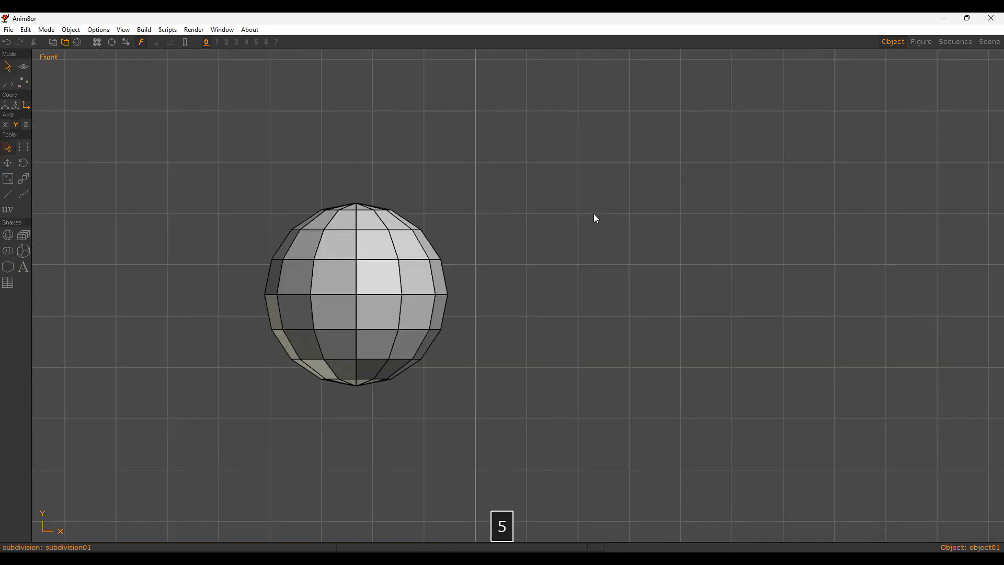
# Step: Select the remaining sphere and center it on the origin
pyautogui.keyDown('alt'); pyautogui.moveTo(523, 254); pyautogui.dragTo(556, 256, button='middle'); pyautogui.keyUp('alt')
pyautogui.moveTo(556, 256)
pyautogui.keyDown('alt'); pyautogui.mouseDown(button='right')
pyautogui.moveTo(490, 268)
pyautogui.moveTo(553, 262)
pyautogui.mouseUp(button='right'); pyautogui.keyUp('alt')
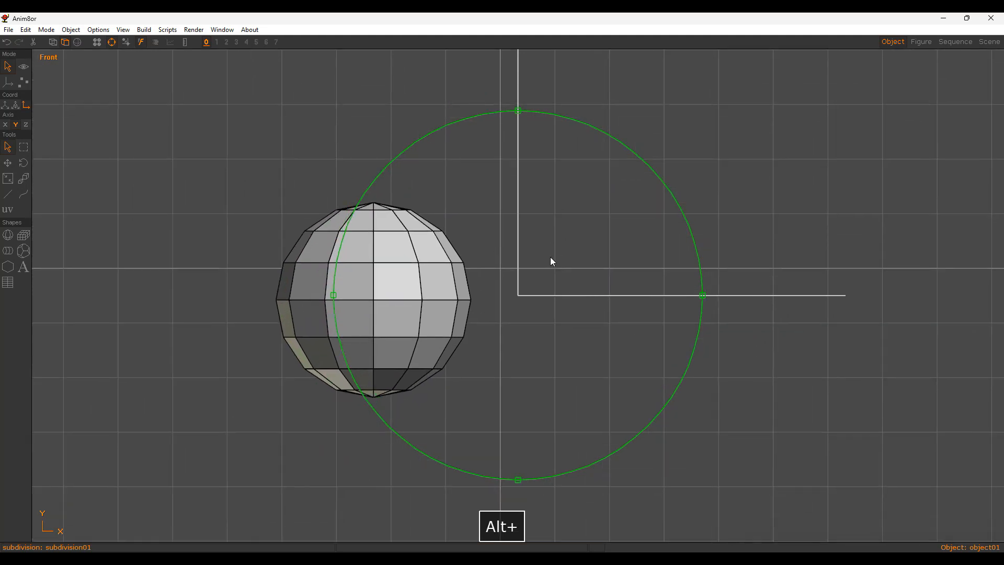
pyautogui.press('a')
pyautogui.click(448, 237)
pyautogui.click(448, 236)
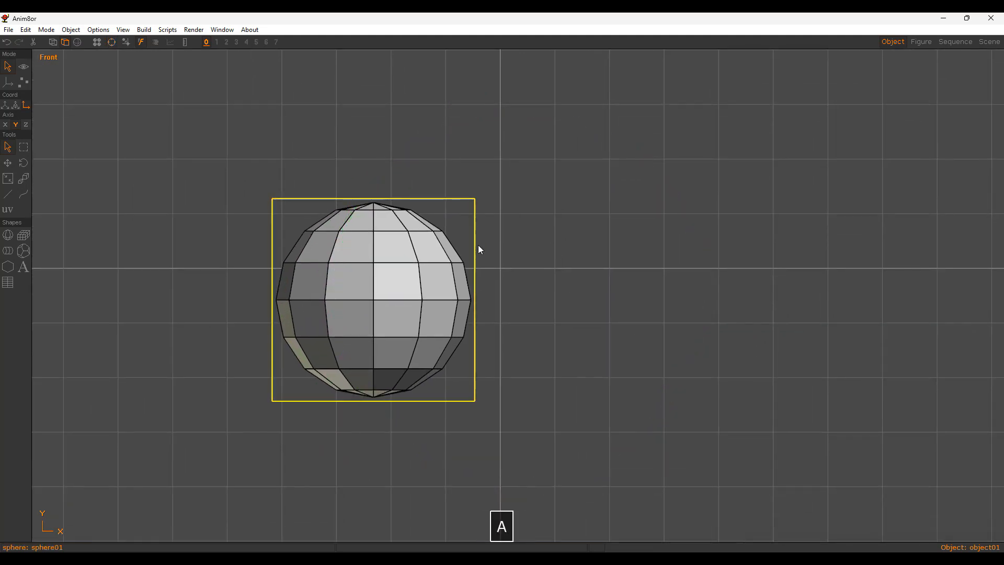
pyautogui.scroll(-2, 523, 258)
pyautogui.keyDown('alt'); pyautogui.moveTo(512, 265); pyautogui.dragTo(553, 256, button='right'); pyautogui.keyUp('alt')
pyautogui.keyDown('alt'); pyautogui.moveTo(553, 256); pyautogui.dragTo(557, 263, button='middle'); pyautogui.keyUp('alt')
pyautogui.keyDown('alt'); pyautogui.moveTo(611, 256); pyautogui.dragTo(540, 266, button='right'); pyautogui.keyUp('alt')
pyautogui.keyDown('alt'); pyautogui.moveTo(541, 266); pyautogui.dragTo(516, 282, button='middle'); pyautogui.keyUp('alt')
pyautogui.keyDown('alt'); pyautogui.moveTo(517, 282); pyautogui.dragTo(566, 259, button='right'); pyautogui.keyUp('alt')
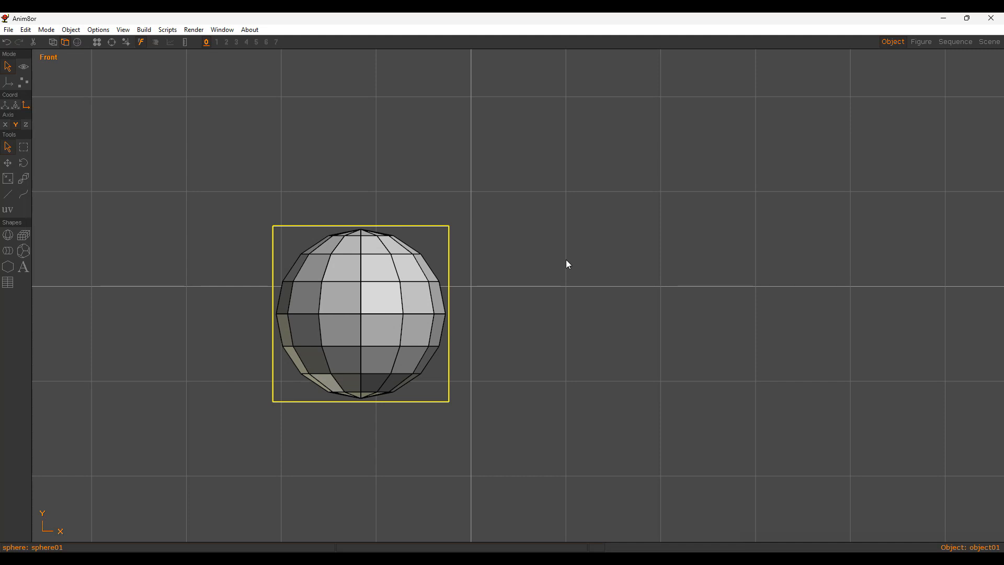
pyautogui.hotkey('alt', 'e')
pyautogui.press('l')
pyautogui.press('c')
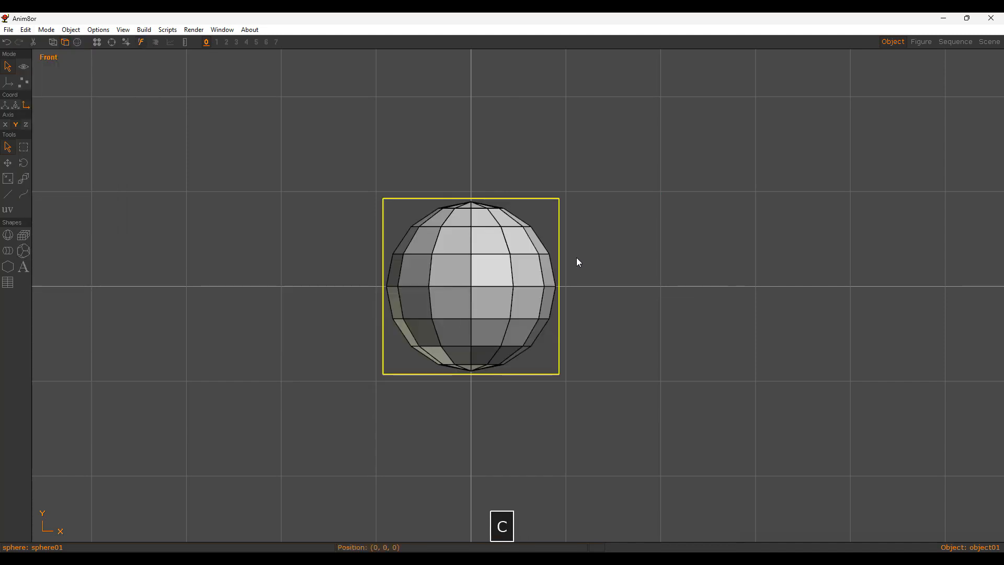
# Step: Restrict movement to the X axis, shift the sphere left of the origin, and deselect it
pyautogui.press('x')
pyautogui.moveTo(743, 276); pyautogui.dragTo(516, 279)
pyautogui.keyDown('alt'); pyautogui.moveTo(378, 270); pyautogui.dragTo(482, 293, button='middle'); pyautogui.keyUp('alt')
pyautogui.press('a')
pyautogui.click(217, 202)
pyautogui.click(367, 266)
pyautogui.click(407, 242)
pyautogui.click(407, 242)
pyautogui.click(447, 281)
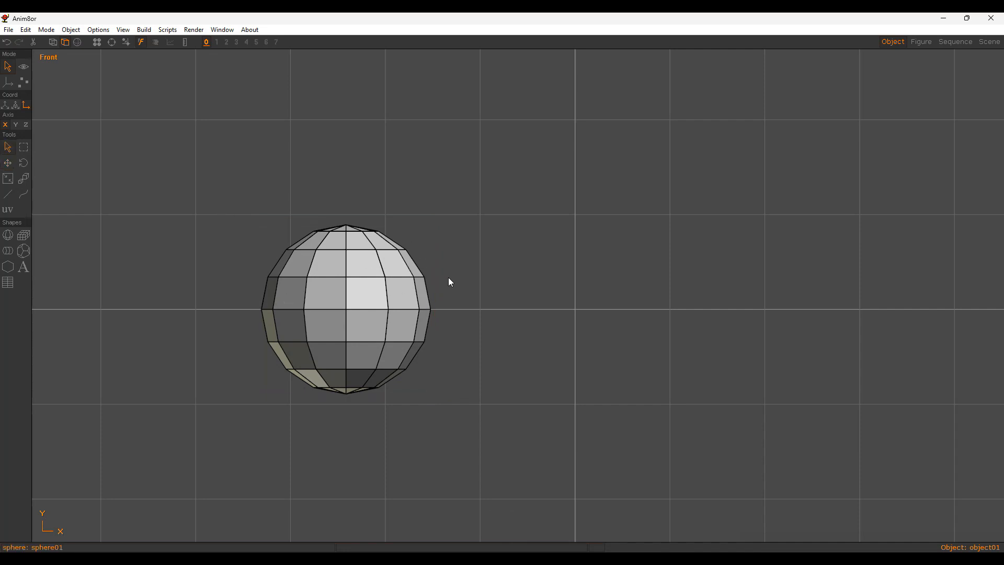
# Step: Draw a cube about 22.2 wide and 21.5 high to the right of the sphere, across the vertical axis
pyautogui.moveTo(547, 292)
pyautogui.keyDown('alt'); pyautogui.mouseDown(button='middle')
pyautogui.moveTo(533, 268)
pyautogui.moveTo(567, 283)
pyautogui.moveTo(537, 287)
pyautogui.moveTo(587, 303)
pyautogui.moveTo(519, 288)
pyautogui.moveTo(558, 282)
pyautogui.mouseUp(button='middle'); pyautogui.keyUp('alt')
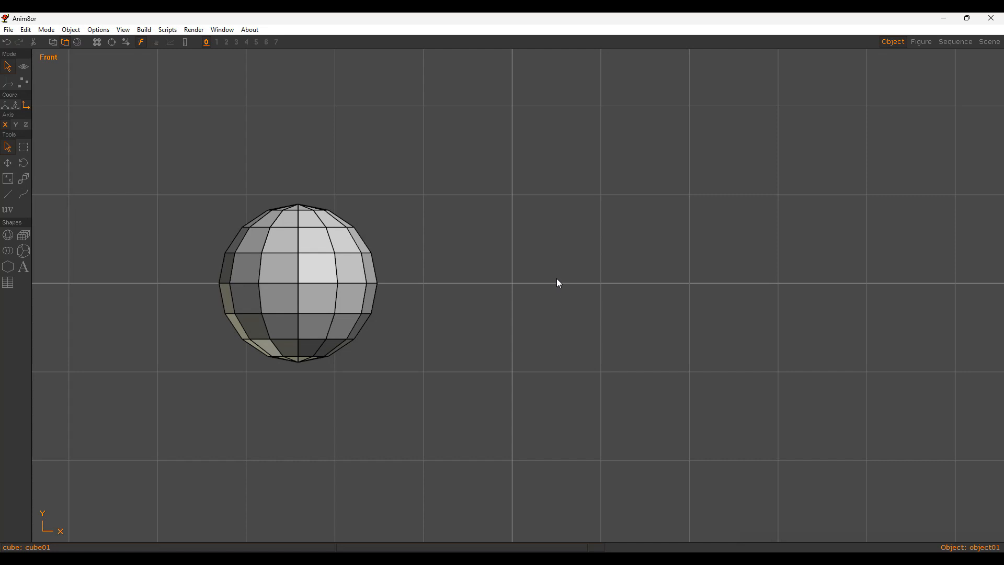
pyautogui.hotkey('shift', 'c')
pyautogui.moveTo(535, 287); pyautogui.dragTo(638, 197)
# Step: Set the cube's X, Y and Z sizes to 20 in its parameters
pyautogui.press('a')
pyautogui.doubleClick(580, 242)
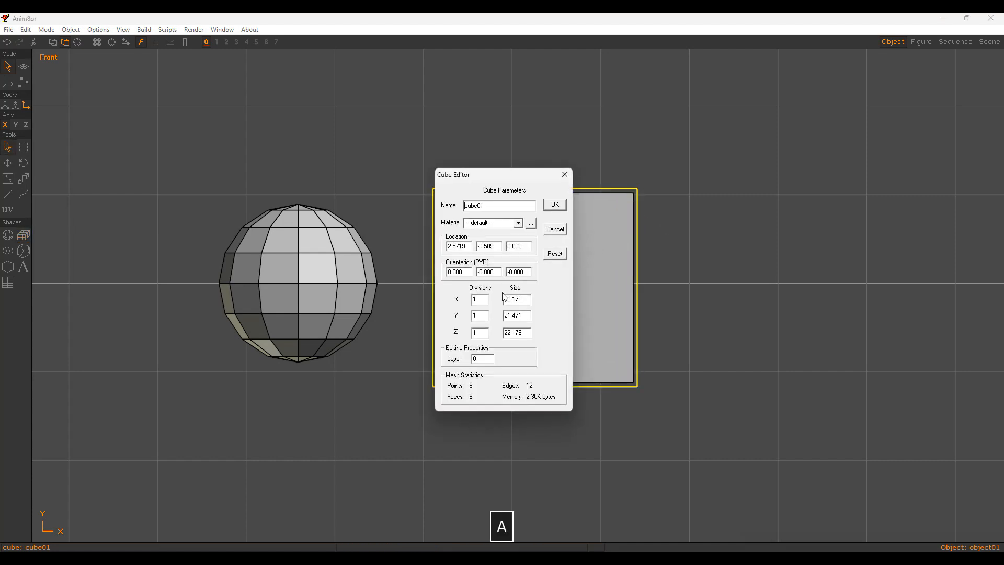
pyautogui.moveTo(646, 298); pyautogui.dragTo(477, 281)
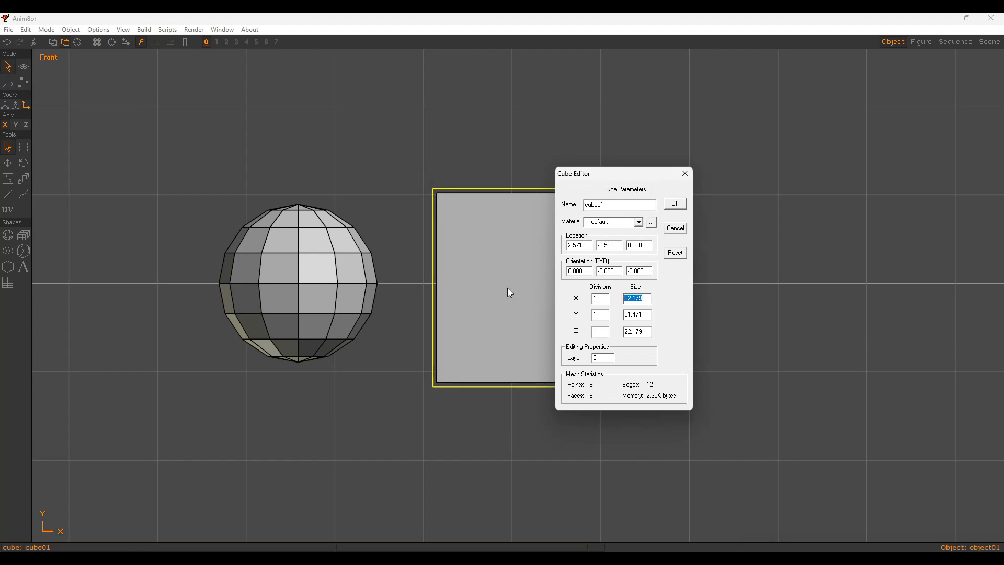
pyautogui.write('20')
pyautogui.doubleClick(636, 314)
pyautogui.write('20')
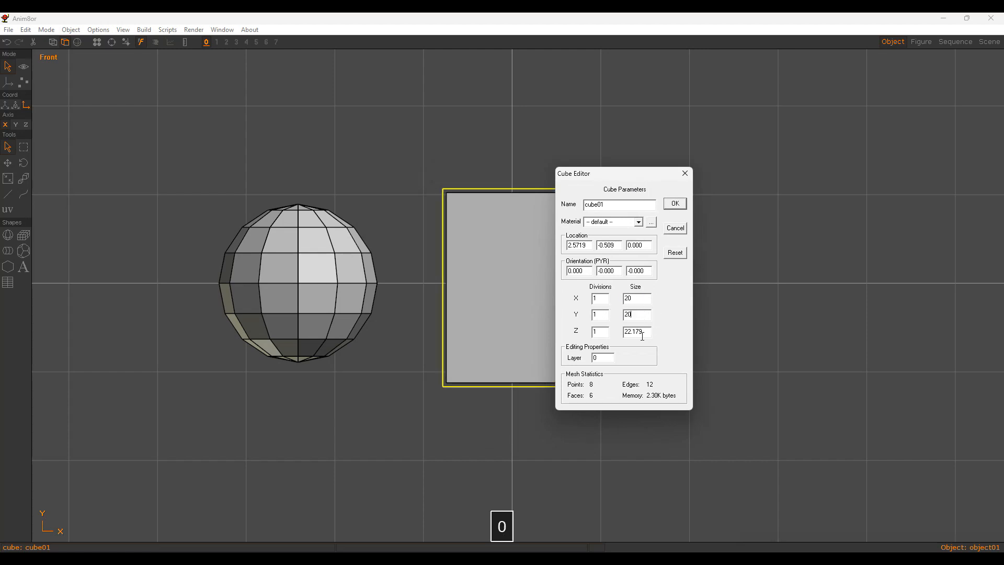
pyautogui.doubleClick(642, 336)
pyautogui.write('20')
pyautogui.press('a')
pyautogui.click(665, 215)
# Step: Center the cube about the origin and deselect it
pyautogui.click(513, 298)
pyautogui.hotkey('alt', 'e')
pyautogui.press('l')
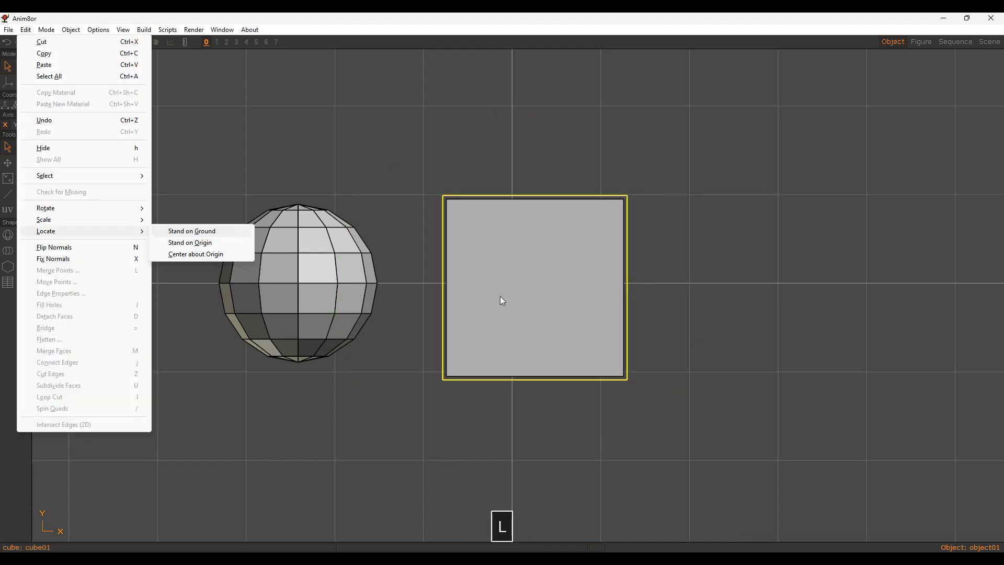
pyautogui.press('c')
pyautogui.press('a')
# Step: Move the sphere farther from the cube along the negative X axis and deselect it
pyautogui.keyDown('alt'); pyautogui.moveTo(486, 300); pyautogui.dragTo(534, 314, button='middle'); pyautogui.keyUp('alt')
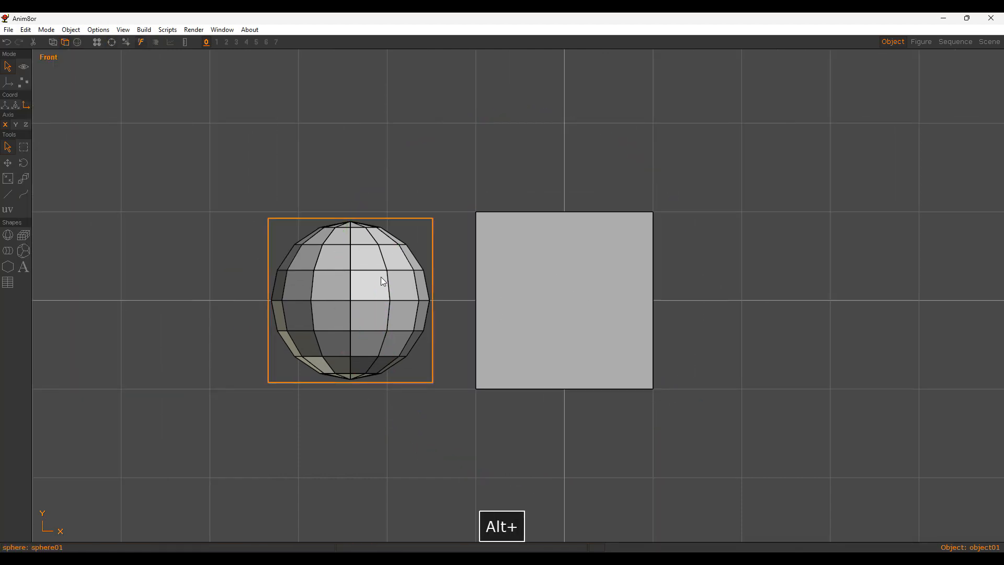
pyautogui.click(381, 277)
pyautogui.press('m')
pyautogui.press('x')
pyautogui.moveTo(686, 270); pyautogui.dragTo(631, 275)
pyautogui.keyDown('alt'); pyautogui.moveTo(557, 298); pyautogui.dragTo(579, 321); pyautogui.keyUp('alt')
pyautogui.press('a')
# Step: Convert the cube to a mesh and switch to point editing for it
pyautogui.click(566, 264)
pyautogui.hotkey('alt', 'b')
pyautogui.press('Return')
pyautogui.hotkey('shift', 'p')
pyautogui.press('a')
# Step: Select the ring of vertical edges around the cube and connect them with a horizontal cut at mid-height
pyautogui.scroll(-3, 462, 321)
pyautogui.keyDown('alt'); pyautogui.moveTo(462, 321); pyautogui.dragTo(473, 275); pyautogui.keyUp('alt')
pyautogui.press('5')
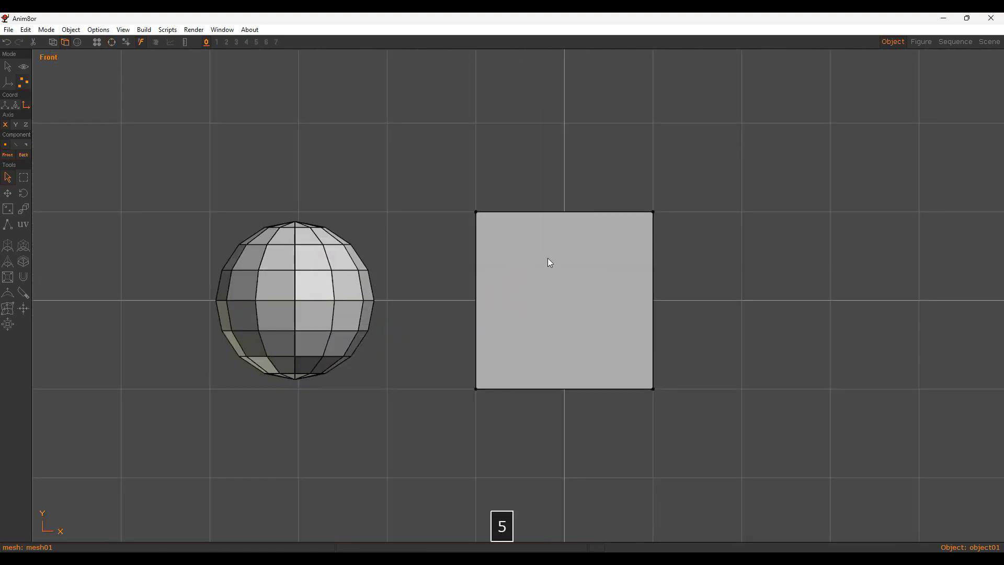
pyautogui.scroll(3, 547, 258)
pyautogui.scroll(-3, 525, 272)
pyautogui.keyDown('alt'); pyautogui.moveTo(465, 285); pyautogui.dragTo(396, 299, button='middle'); pyautogui.keyUp('alt')
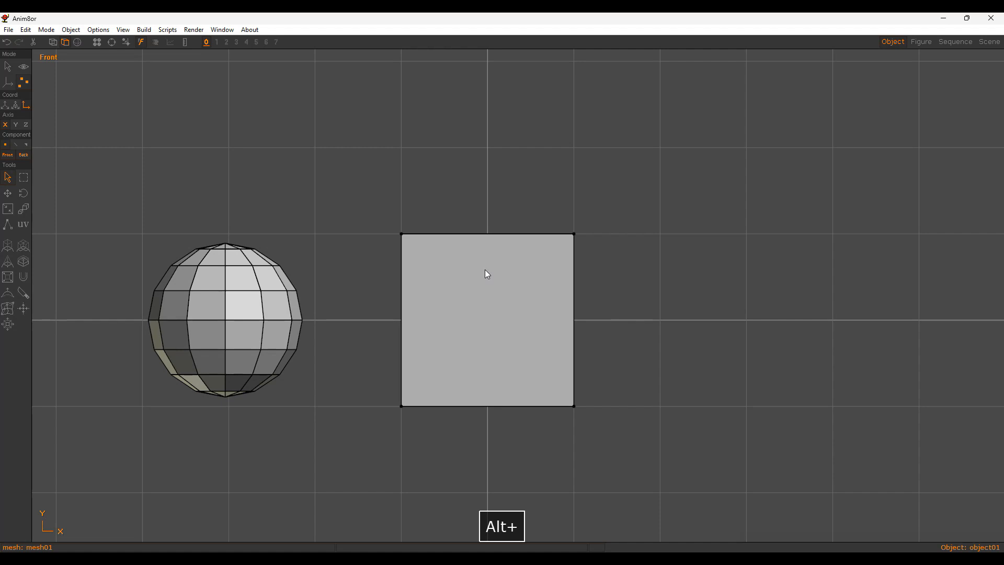
pyautogui.press('e')
pyautogui.click(400, 306)
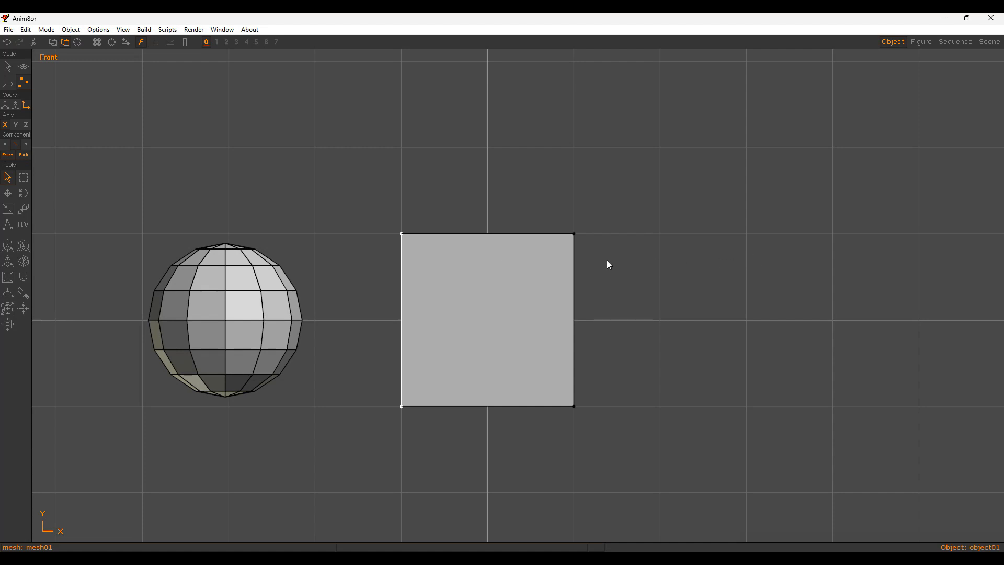
pyautogui.press('a')
pyautogui.click(400, 304)
pyautogui.hotkey('shift', 'q')
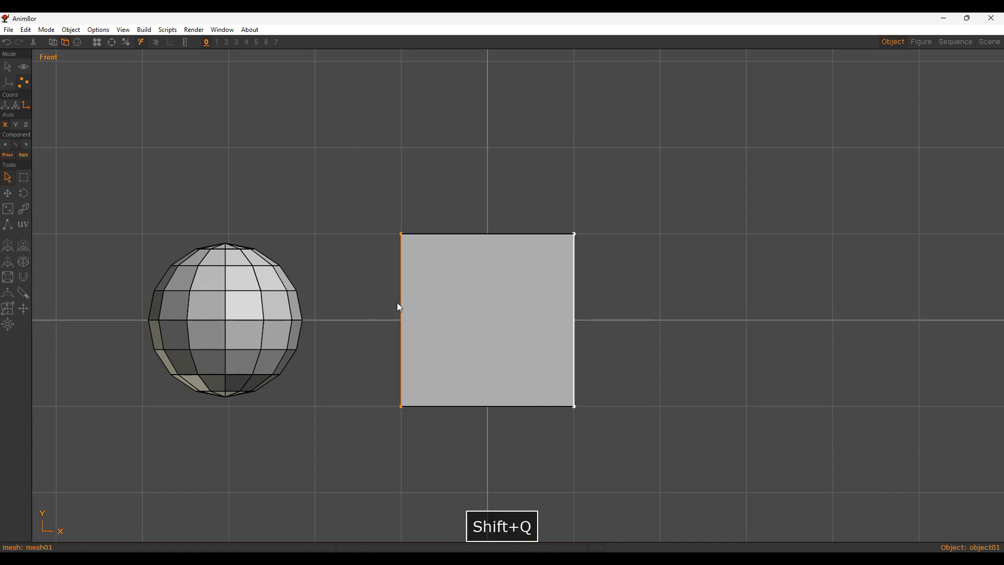
# Step: Select the ring of edges running along X and connect them with a vertical cut through the cube's middle
pyautogui.press('a')
pyautogui.click(477, 235)
pyautogui.hotkey('shift', 'q')
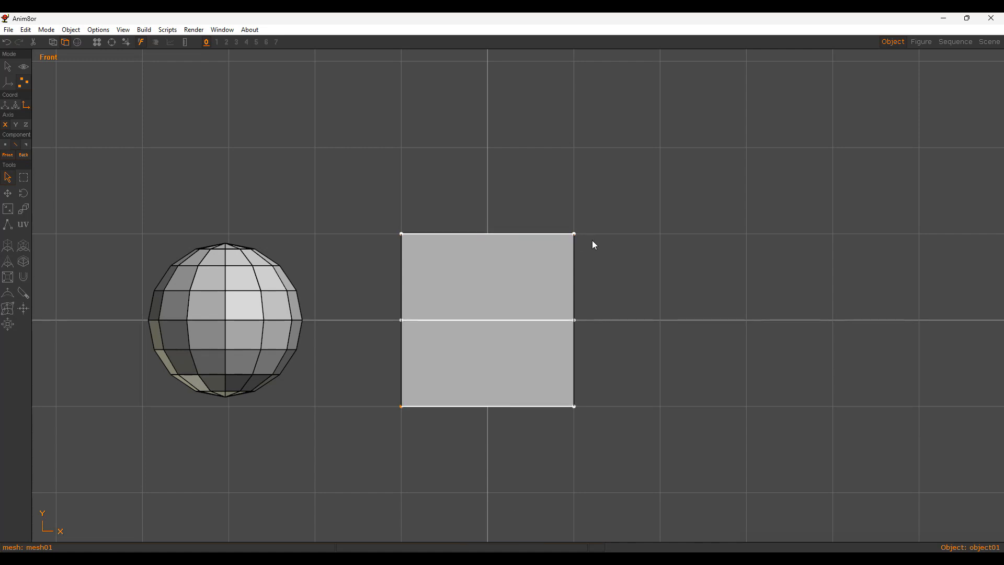
pyautogui.press('j')
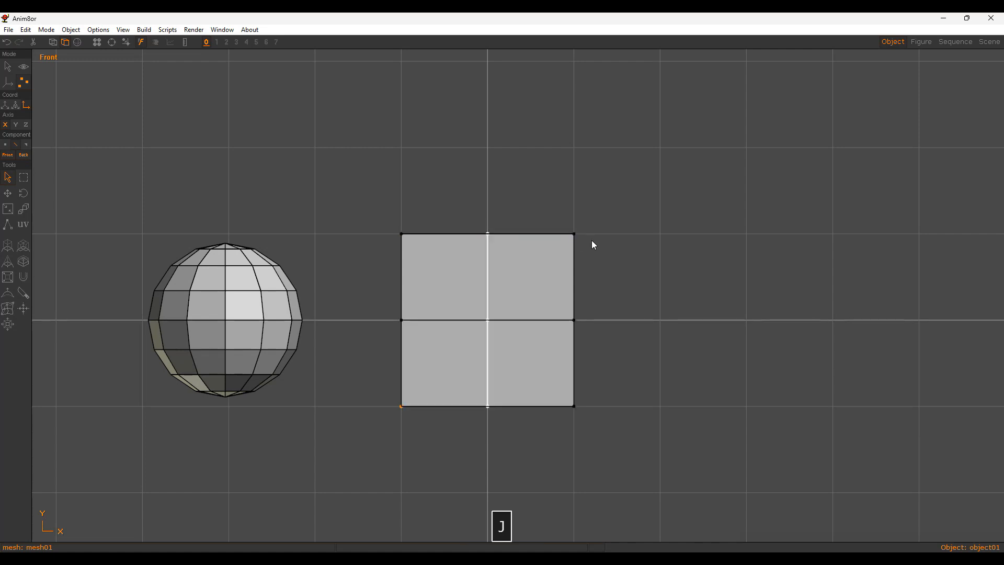
# Step: Select the ring of edges running along the cube's depth and connect them with a cut halfway through
pyautogui.press('a')
pyautogui.keyDown('alt'); pyautogui.moveTo(594, 245); pyautogui.dragTo(481, 329); pyautogui.keyUp('alt')
pyautogui.press('8')
pyautogui.press('e')
pyautogui.hotkey('shift', 'q')
pyautogui.press(']')
pyautogui.keyDown('alt'); pyautogui.moveTo(625, 283); pyautogui.dragTo(644, 273); pyautogui.keyUp('alt')
pyautogui.press('5')
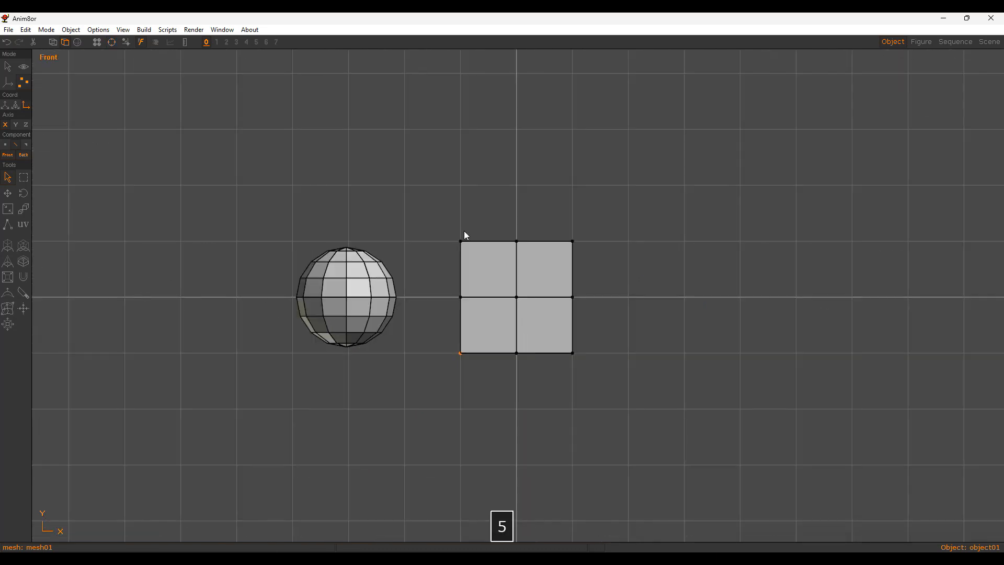
# Step: Area-select the points at the cube's four outer corners in the top view
pyautogui.scroll(4, 502, 228)
pyautogui.keyDown('alt'); pyautogui.moveTo(541, 273); pyautogui.dragTo(426, 267, button='middle'); pyautogui.keyUp('alt')
pyautogui.press('8')
pyautogui.keyDown('alt'); pyautogui.scroll(15, 428, 267); pyautogui.keyUp('alt')
pyautogui.keyDown('alt'); pyautogui.moveTo(605, 270); pyautogui.dragTo(645, 293, button='middle'); pyautogui.keyUp('alt')
pyautogui.keyDown('alt'); pyautogui.scroll(-2, 575, 281); pyautogui.keyUp('alt')
pyautogui.press('d')
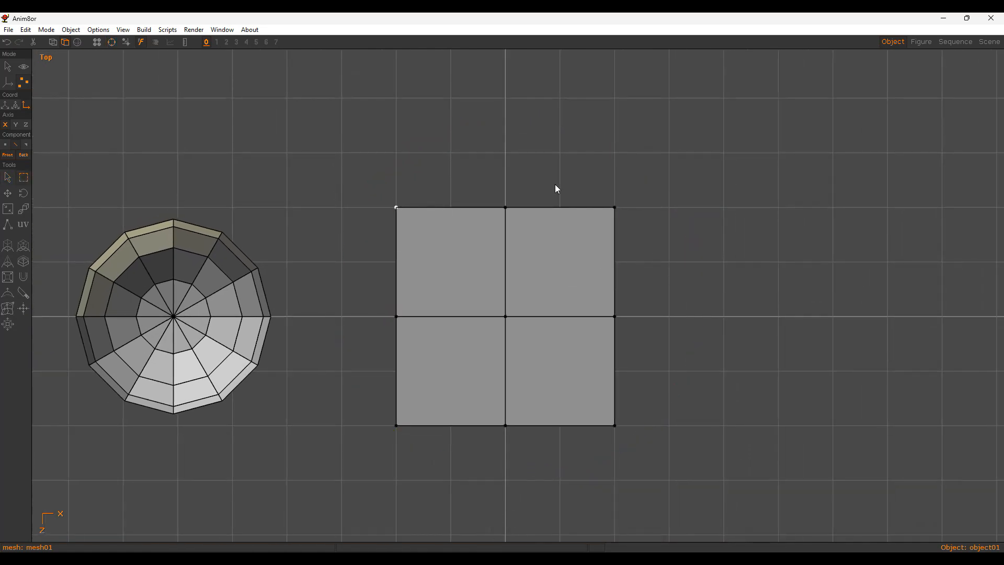
pyautogui.moveTo(432, 444); pyautogui.dragTo(432, 444)
pyautogui.moveTo(594, 413); pyautogui.dragTo(633, 425)
pyautogui.press('n')
pyautogui.press('y')
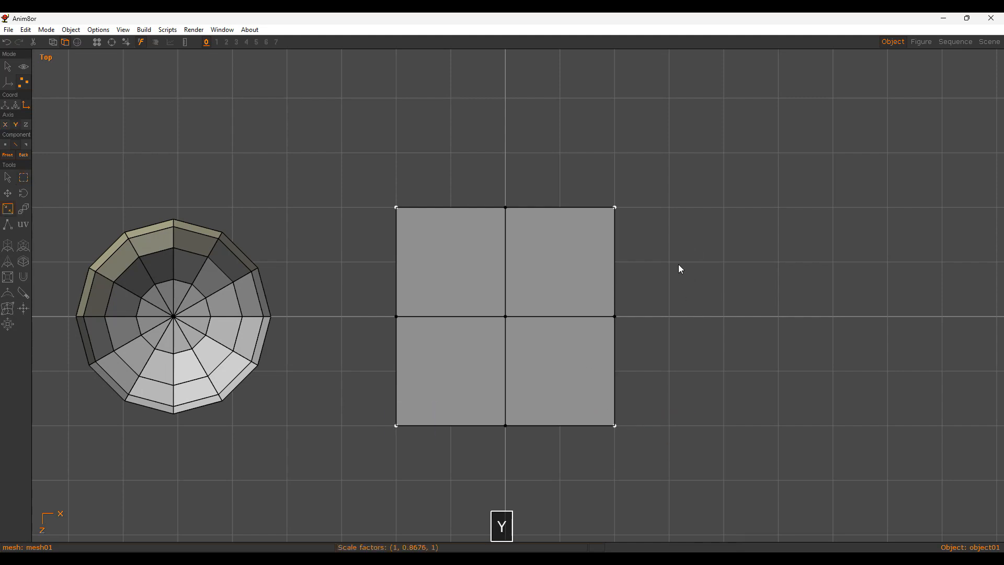
pyautogui.press('n')
pyautogui.press('d')
pyautogui.moveTo(376, 174); pyautogui.dragTo(400, 209)
pyautogui.moveTo(558, 186); pyautogui.dragTo(624, 227)
pyautogui.moveTo(350, 391); pyautogui.dragTo(467, 473)
pyautogui.moveTo(567, 396); pyautogui.dragTo(673, 469)
# Step: Scale the corner points inward non-uniformly until the square outline becomes a regular octagon
pyautogui.press('n')
pyautogui.press('y')
pyautogui.moveTo(664, 424); pyautogui.dragTo(720, 343)
pyautogui.press('x')
pyautogui.press('y')
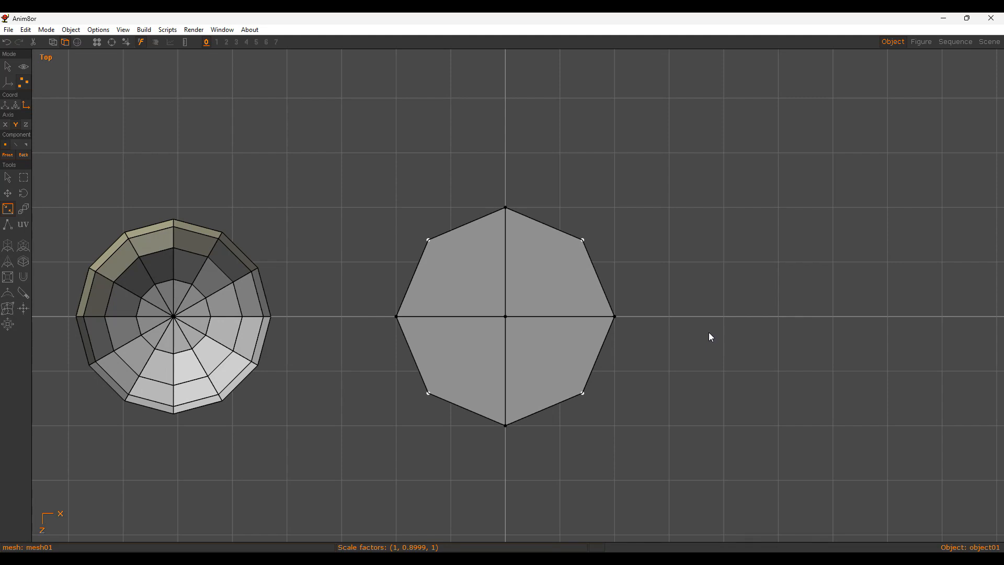
# Step: Scale the mesh's points non-uniformly along Y in the front view, flattening it to about a third of its height
pyautogui.press('5')
pyautogui.scroll(-7, 503, 283)
pyautogui.scroll(8, 511, 296)
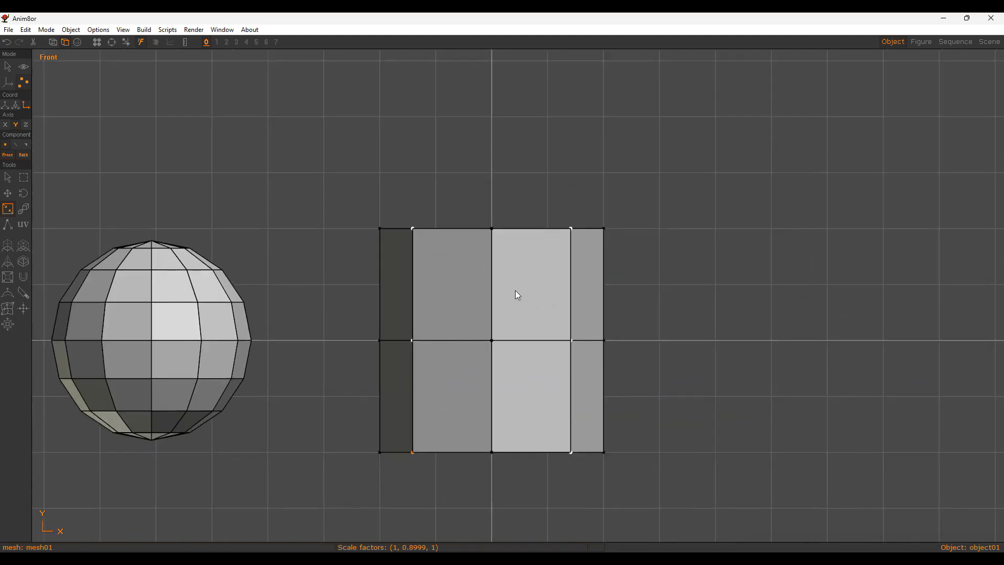
pyautogui.keyDown('alt'); pyautogui.scroll(-2, 515, 318); pyautogui.keyUp('alt')
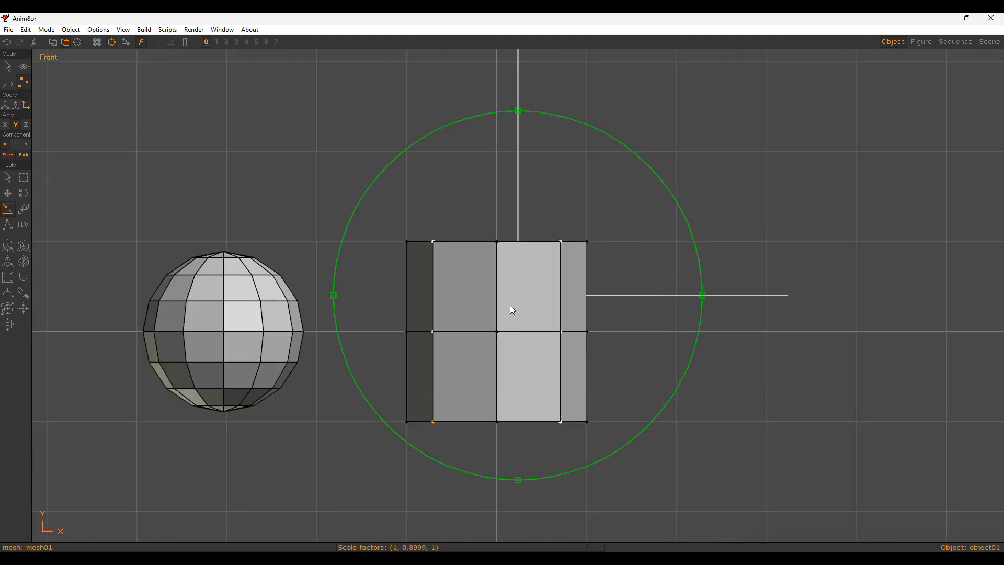
pyautogui.press('d')
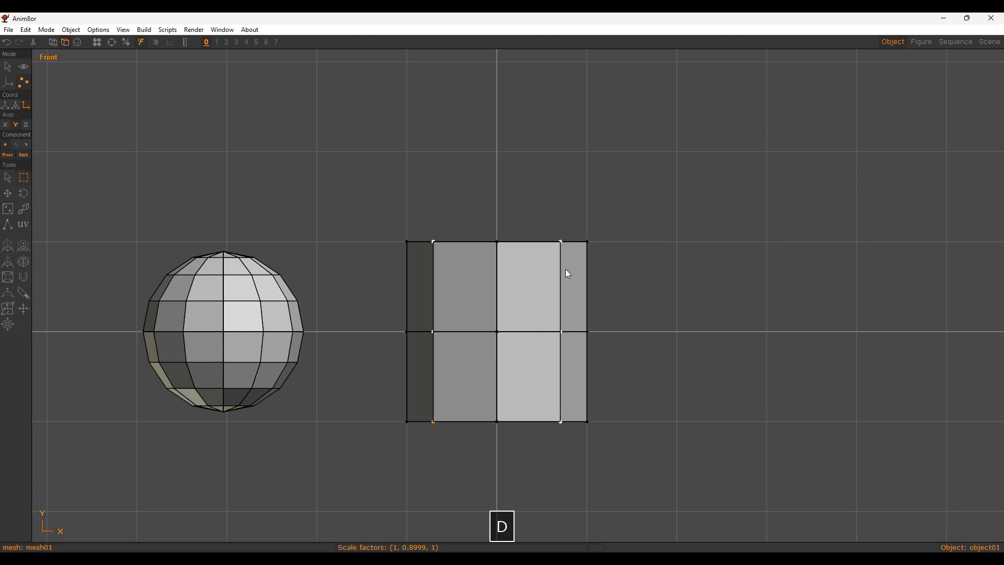
pyautogui.press('d')
pyautogui.press('v')
pyautogui.press('n')
pyautogui.press('y')
pyautogui.moveTo(652, 398); pyautogui.dragTo(670, 365)
# Step: Area-select the upper and lower rows of points and scale them uniformly by about 0.95
pyautogui.press('d')
pyautogui.moveTo(356, 274); pyautogui.dragTo(624, 330)
pyautogui.moveTo(376, 344); pyautogui.dragTo(614, 396)
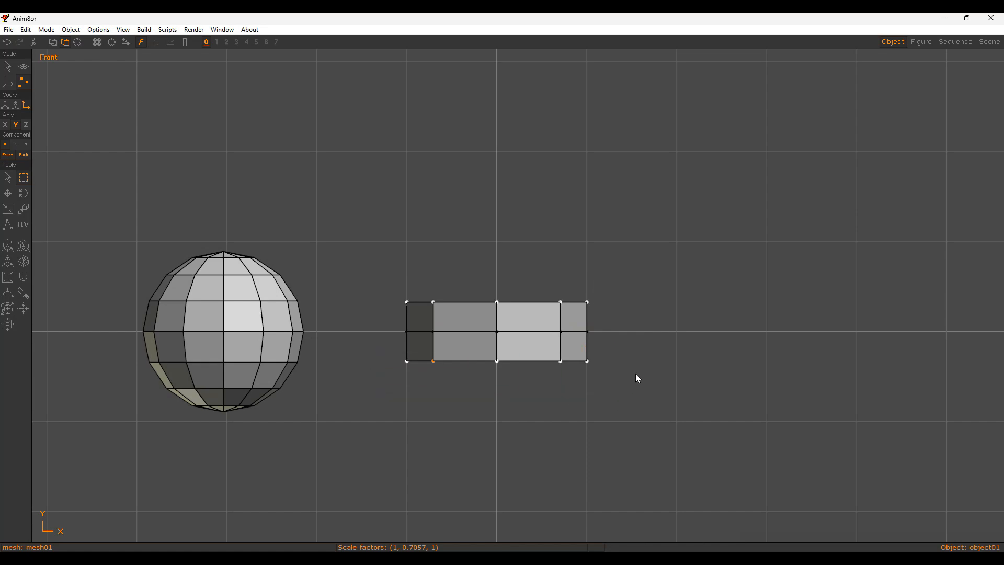
pyautogui.press('s')
pyautogui.moveTo(648, 353); pyautogui.dragTo(550, 292)
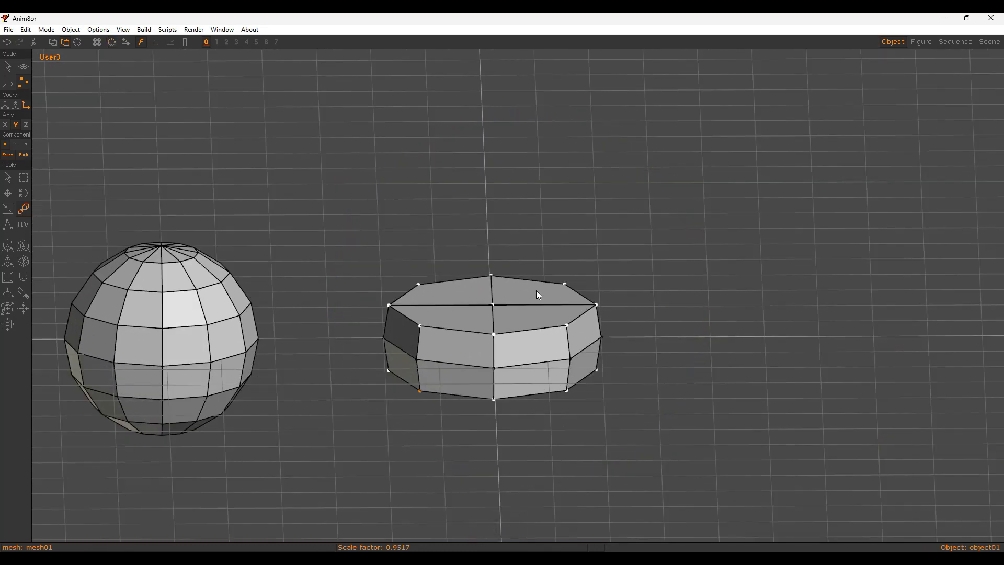
# Step: Remove the inner edges and center points of the top and bottom so each becomes one octagonal face
pyautogui.press('k')
pyautogui.press('a')
pyautogui.press('k')
pyautogui.press('shift')
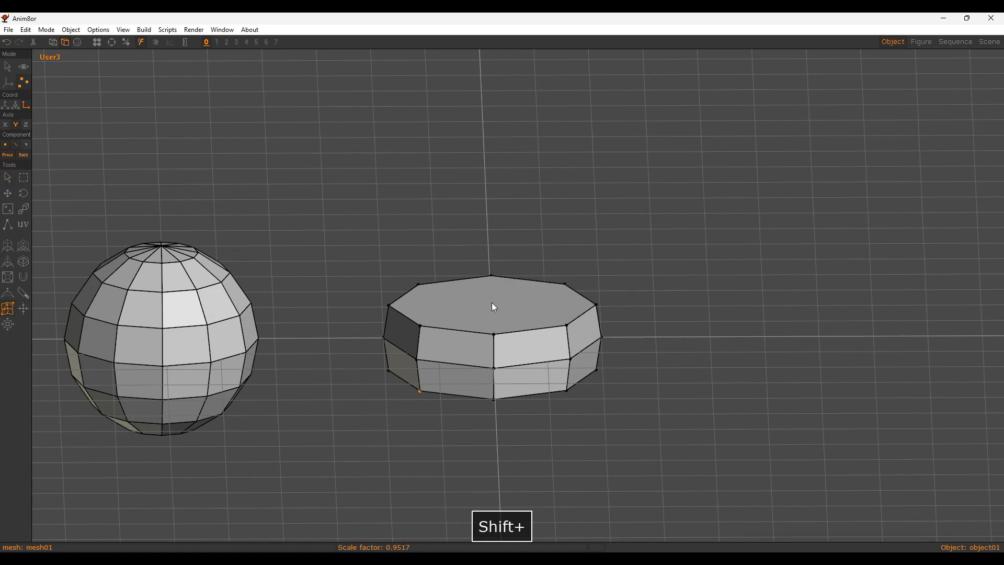
pyautogui.keyDown('alt'); pyautogui.moveTo(494, 307); pyautogui.dragTo(551, 161); pyautogui.keyUp('alt')
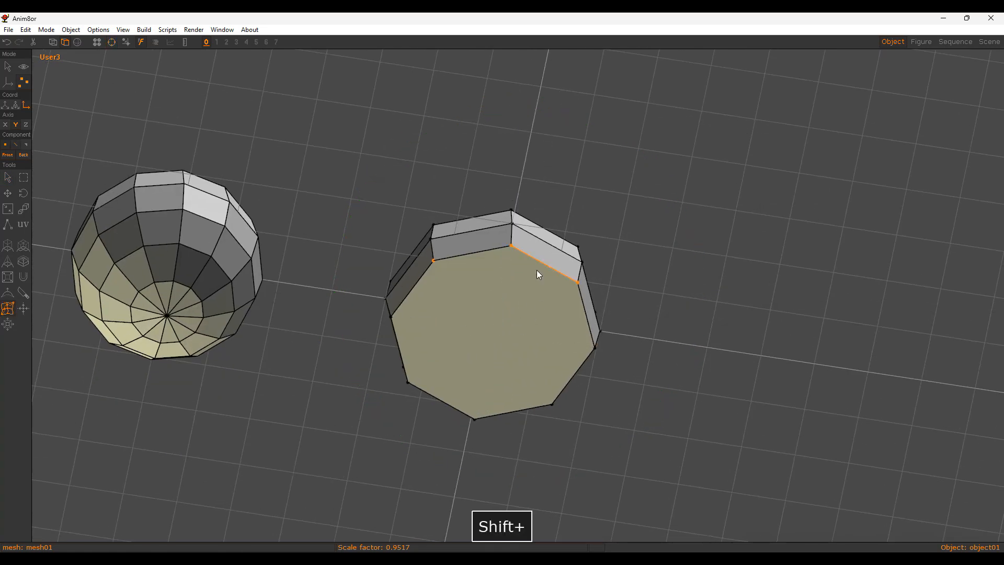
# Step: Select the top and bottom octagonal faces and extrude them outward by about 5.7
pyautogui.press('a')
pyautogui.press('g')
pyautogui.click(519, 289)
pyautogui.keyDown('alt'); pyautogui.moveTo(548, 269); pyautogui.dragTo(512, 400); pyautogui.keyUp('alt')
pyautogui.click(503, 306)
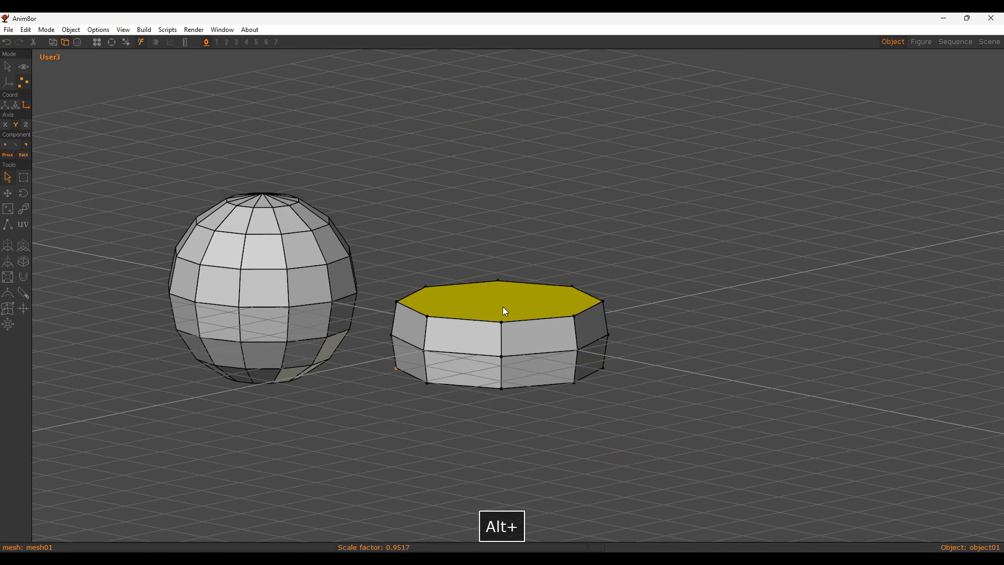
pyautogui.press('5')
pyautogui.hotkey('shift', 'x')
pyautogui.moveTo(622, 319); pyautogui.dragTo(646, 299)
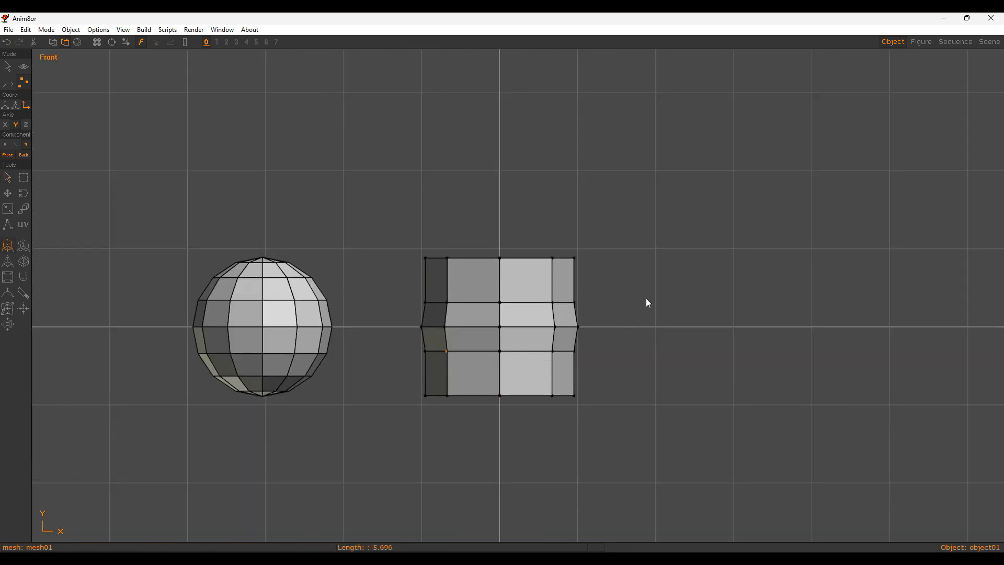
# Step: Scale the extruded top and bottom ends uniformly inward so they taper
pyautogui.press('s')
pyautogui.moveTo(709, 276); pyautogui.dragTo(655, 332)
pyautogui.press('y')
# Step: Area-select the outermost upper and lower rows of points and scale them along Y toward the mesh's middle
pyautogui.press('v')
pyautogui.moveTo(438, 239); pyautogui.dragTo(615, 279)
pyautogui.keyDown('shift'); pyautogui.moveTo(435, 376); pyautogui.dragTo(624, 412); pyautogui.keyUp('shift')
pyautogui.press('y')
pyautogui.moveTo(700, 279); pyautogui.dragTo(701, 308)
pyautogui.press('s')
pyautogui.press('n')
pyautogui.press('y')
pyautogui.press('d')
pyautogui.press('s')
pyautogui.press('y')
# Step: Select the top and bottom octagonal faces and peak them outward to a height of about 3.8
pyautogui.hotkey('ctrl', 'r')
pyautogui.keyDown('alt'); pyautogui.moveTo(592, 272); pyautogui.dragTo(561, 348); pyautogui.keyUp('alt')
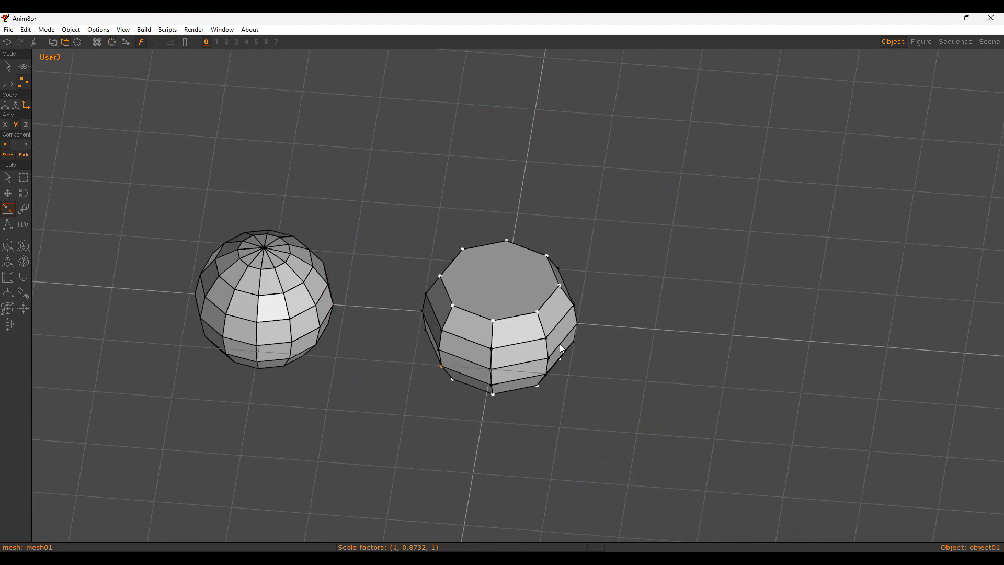
pyautogui.press('a')
pyautogui.press('g')
pyautogui.click(519, 275)
pyautogui.keyDown('alt'); pyautogui.moveTo(525, 325); pyautogui.dragTo(500, 368); pyautogui.keyUp('alt')
pyautogui.click(519, 327)
pyautogui.press('5')
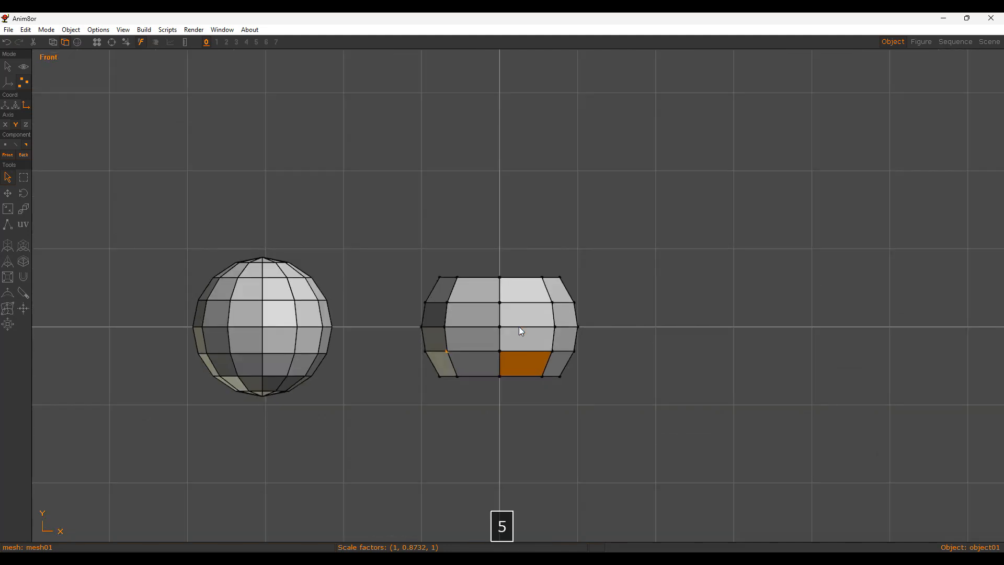
pyautogui.hotkey('shift', 'p')
pyautogui.moveTo(523, 325); pyautogui.dragTo(697, 285)
# Step: Area-select the point rows nearest the two peaks and scale them outward along Y, closer to the peaks
pyautogui.keyDown('alt'); pyautogui.moveTo(478, 334); pyautogui.dragTo(494, 318, button='middle'); pyautogui.keyUp('alt')
pyautogui.keyDown('alt'); pyautogui.moveTo(493, 318); pyautogui.dragTo(514, 307, button='right'); pyautogui.keyUp('alt')
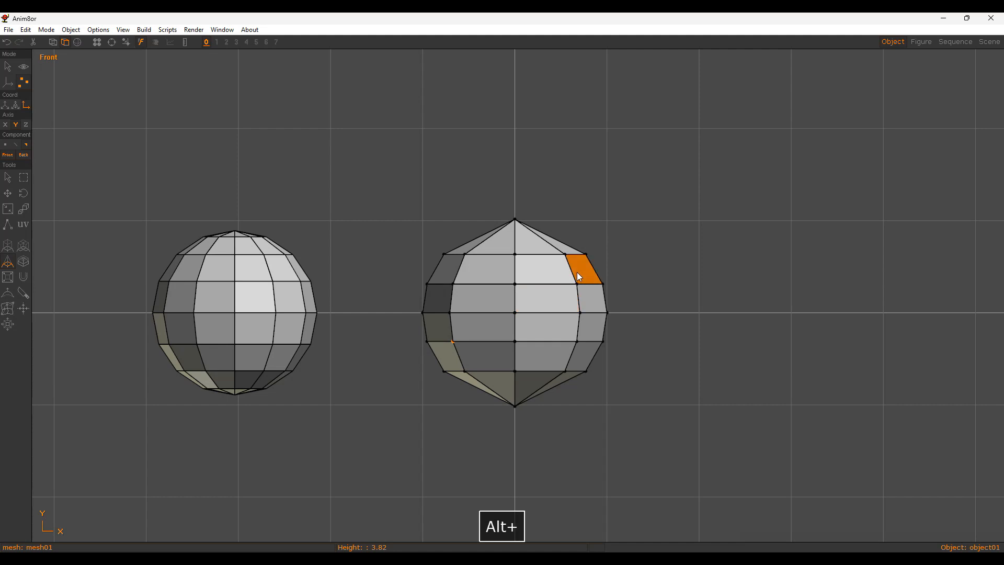
pyautogui.press('d')
pyautogui.press('a')
pyautogui.press('e')
pyautogui.press('q')
pyautogui.press('v')
pyautogui.moveTo(419, 238); pyautogui.dragTo(711, 275)
pyautogui.moveTo(380, 357); pyautogui.dragTo(644, 380, button='middle')
pyautogui.press('y')
pyautogui.moveTo(660, 356); pyautogui.dragTo(731, 278)
pyautogui.press('s')
pyautogui.press('y')
# Step: Select the edge loops nearest the top and bottom peaks and scale them uniformly by about 0.82
pyautogui.press('a')
pyautogui.press('e')
pyautogui.click(509, 237)
pyautogui.press('q')
pyautogui.keyDown('shift'); pyautogui.click(497, 388); pyautogui.keyUp('shift')
pyautogui.press('s')
pyautogui.moveTo(748, 331); pyautogui.dragTo(720, 350)
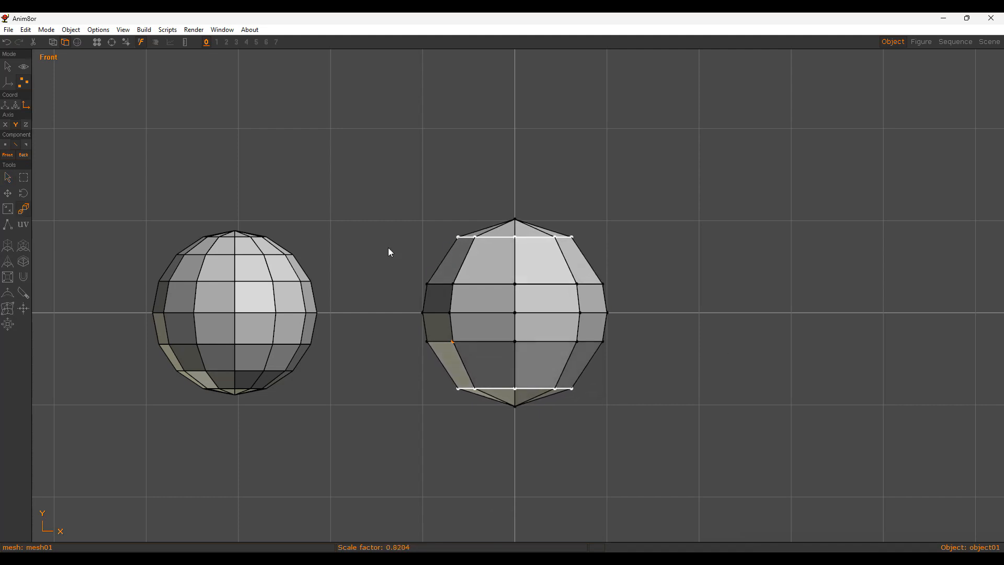
# Step: Select the loops just above and below the equator and scale them along Y by about 1.58
pyautogui.click(467, 284)
pyautogui.press('q')
pyautogui.keyDown('shift'); pyautogui.click(494, 342); pyautogui.keyUp('shift')
pyautogui.press('q')
pyautogui.press('v')
pyautogui.moveTo(386, 265); pyautogui.dragTo(686, 299)
pyautogui.press('y')
pyautogui.moveTo(679, 357); pyautogui.dragTo(713, 242)
# Step: Select the edge loops just above and below the equator and scale them uniformly to narrow them slightly
pyautogui.press('a')
pyautogui.press('e')
pyautogui.click(481, 269)
pyautogui.press('q')
pyautogui.keyDown('shift'); pyautogui.click(487, 357); pyautogui.keyUp('shift')
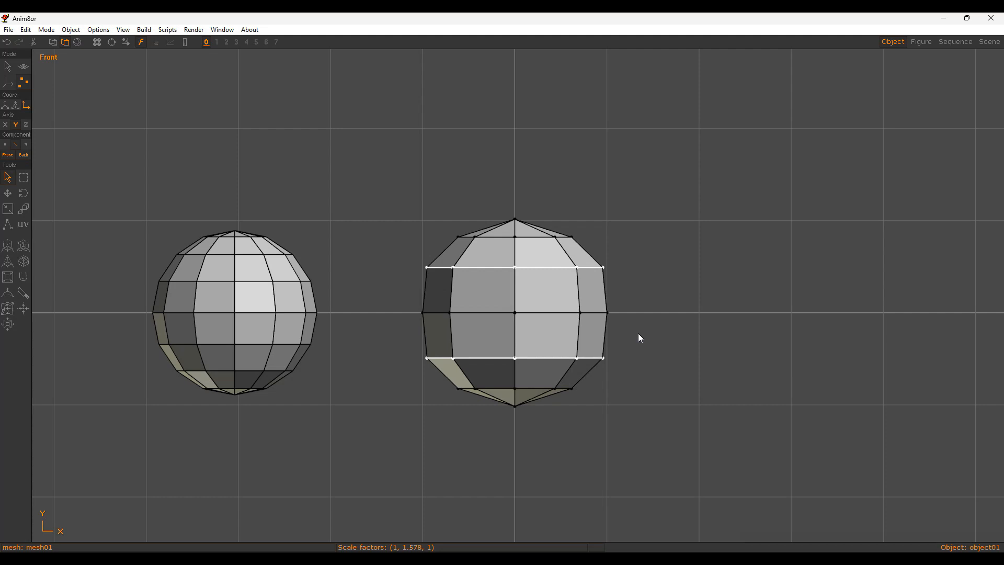
pyautogui.press('s')
pyautogui.moveTo(688, 311)
pyautogui.mouseDown()
pyautogui.moveTo(674, 329)
pyautogui.moveTo(685, 306)
pyautogui.mouseUp()
pyautogui.press('y')
pyautogui.hotkey('ctrl', 'z')
# Step: Area-select the point rows just above and below the equator and scale them along Y by about 0.88
pyautogui.press('v')
pyautogui.moveTo(408, 251); pyautogui.dragTo(655, 272)
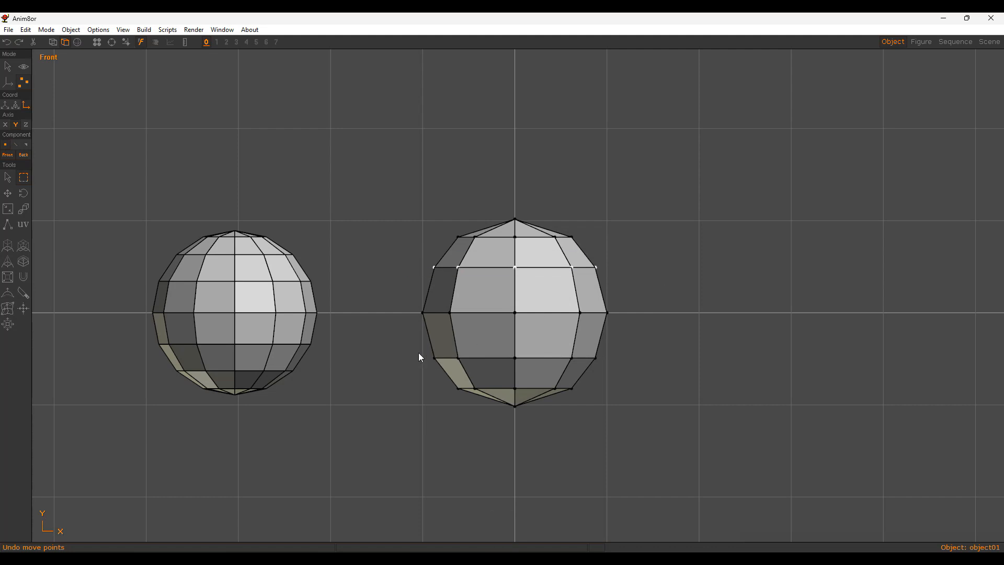
pyautogui.keyDown('shift'); pyautogui.moveTo(402, 344); pyautogui.dragTo(640, 369); pyautogui.keyUp('shift')
pyautogui.press('y')
pyautogui.moveTo(686, 314); pyautogui.dragTo(689, 335)
# Step: Select the edge loops just above and below the equator and bevel each into two loops, clearing the selection
pyautogui.press('e')
pyautogui.press('q')
pyautogui.click(496, 273)
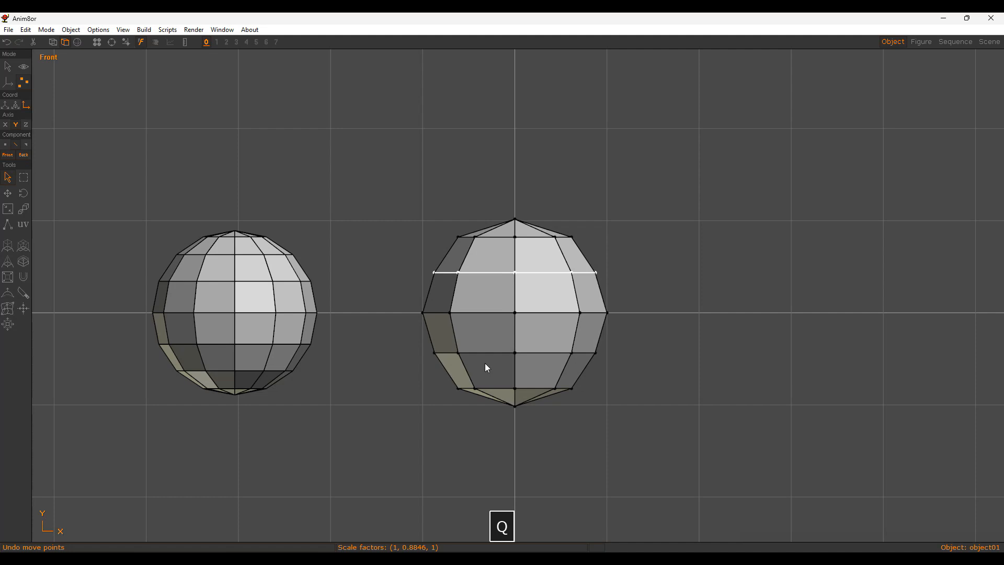
pyautogui.keyDown('shift'); pyautogui.click(484, 352); pyautogui.keyUp('shift')
pyautogui.press('b')
pyautogui.moveTo(657, 373); pyautogui.dragTo(808, 200)
pyautogui.press('a')
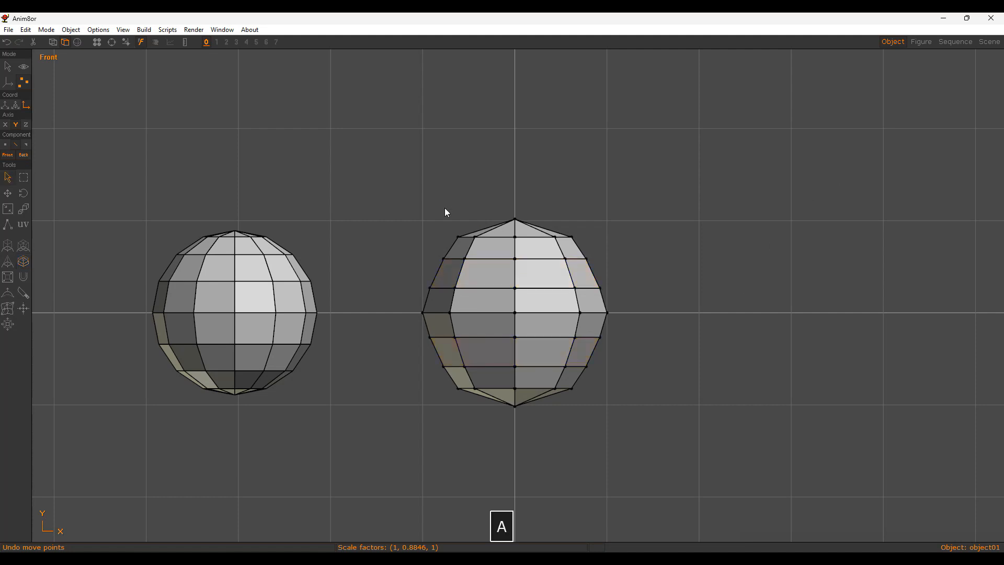
# Step: Select the edge loops nearest the top and bottom peaks and scale them uniformly by about 0.908
pyautogui.press('q')
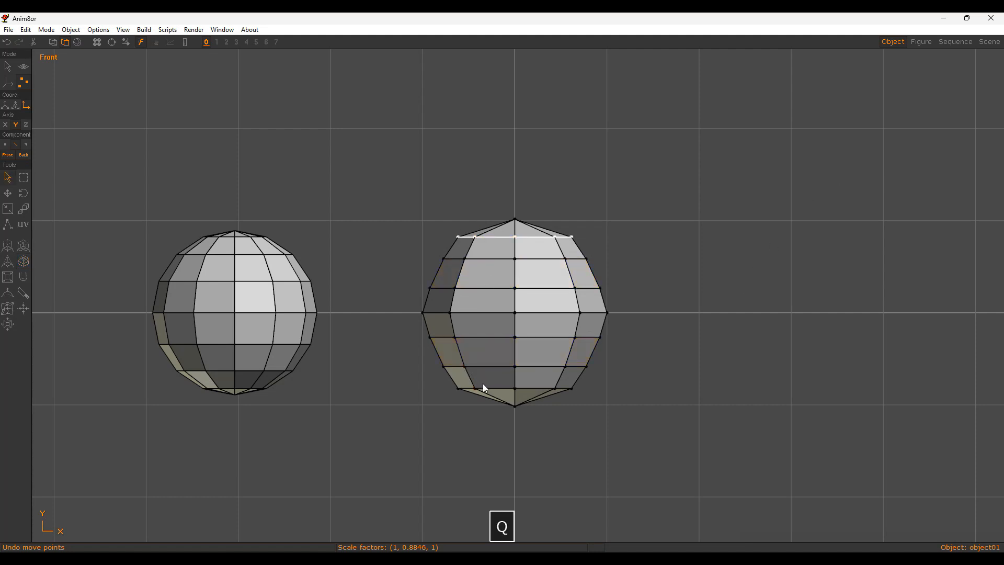
pyautogui.press('q')
pyautogui.press('s')
pyautogui.moveTo(707, 339); pyautogui.dragTo(703, 343)
pyautogui.press('a')
pyautogui.click(700, 302)
# Step: Select the two edge loops adjacent to the equator and scale them uniformly by about 1.044
pyautogui.click(466, 313)
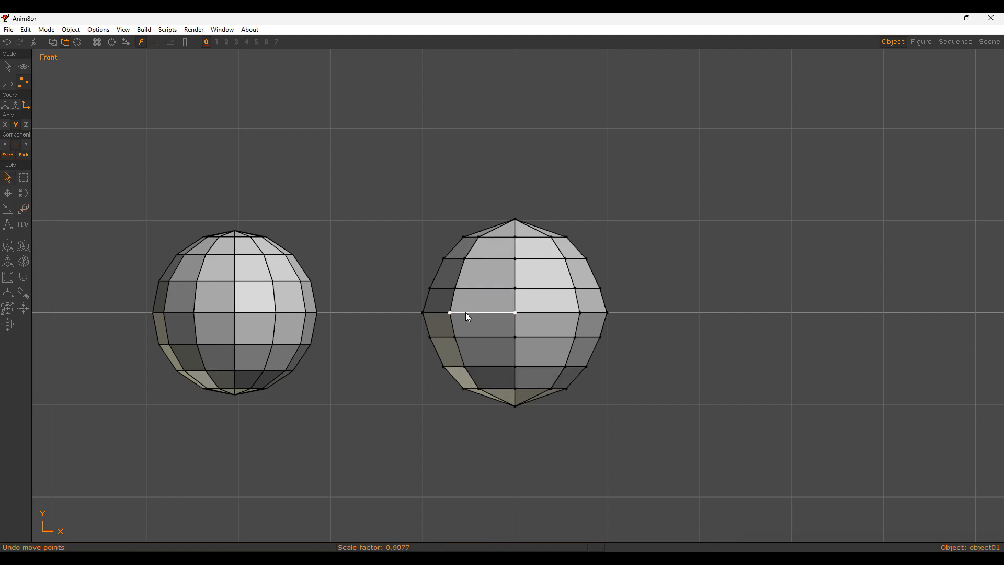
pyautogui.keyDown('shift'); pyautogui.click(469, 337); pyautogui.keyUp('shift')
pyautogui.press('q')
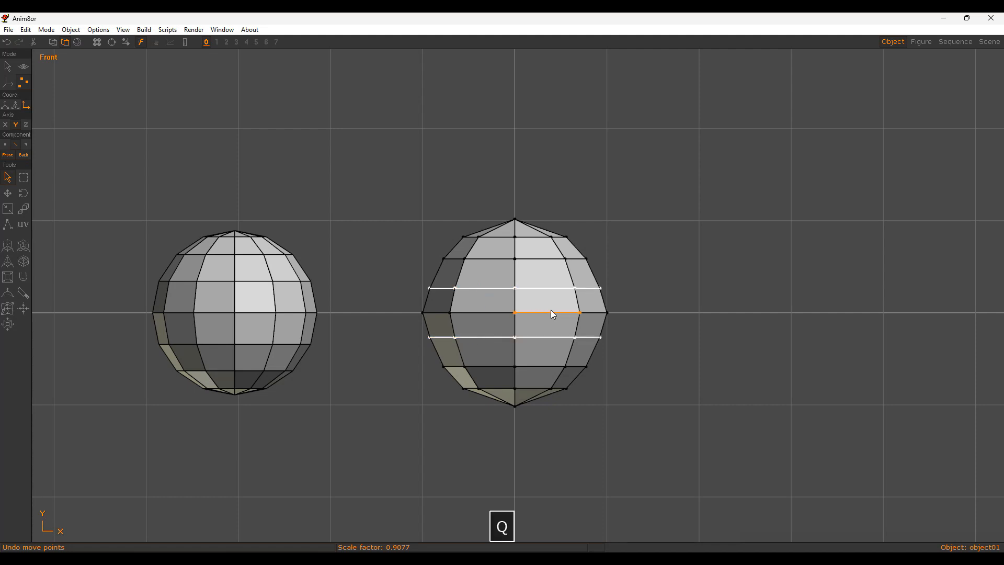
pyautogui.press('s')
pyautogui.moveTo(706, 307)
pyautogui.mouseDown()
pyautogui.moveTo(715, 296)
pyautogui.moveTo(708, 307)
pyautogui.mouseUp()
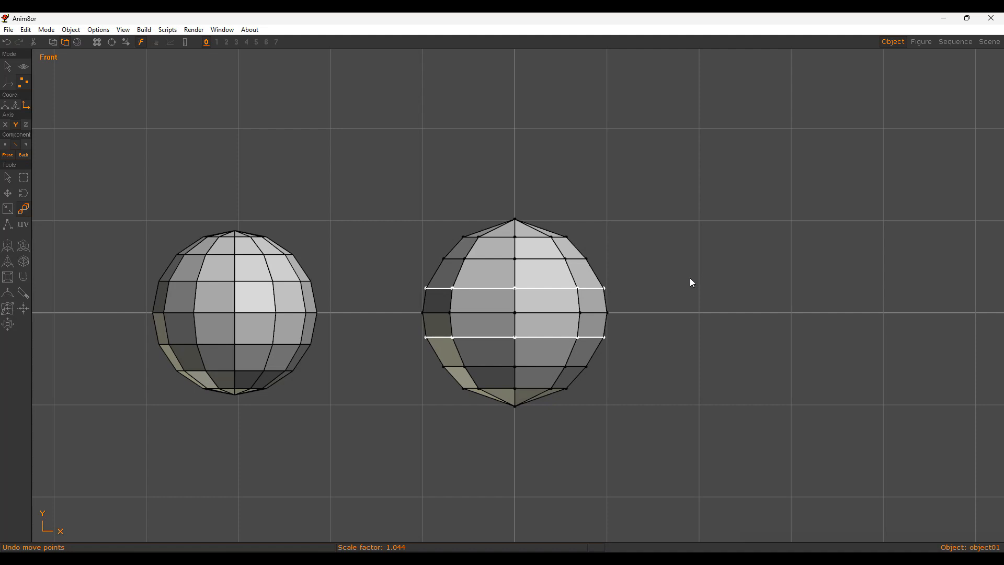
pyautogui.press('a')
# Step: Area-select the point rows adjacent to the equator and scale them along Y by about 1.083
pyautogui.press('v')
pyautogui.moveTo(411, 273); pyautogui.dragTo(666, 297)
pyautogui.keyDown('shift'); pyautogui.moveTo(412, 322); pyautogui.dragTo(676, 322); pyautogui.keyUp('shift')
pyautogui.press('s')
pyautogui.press('y')
pyautogui.press('a')
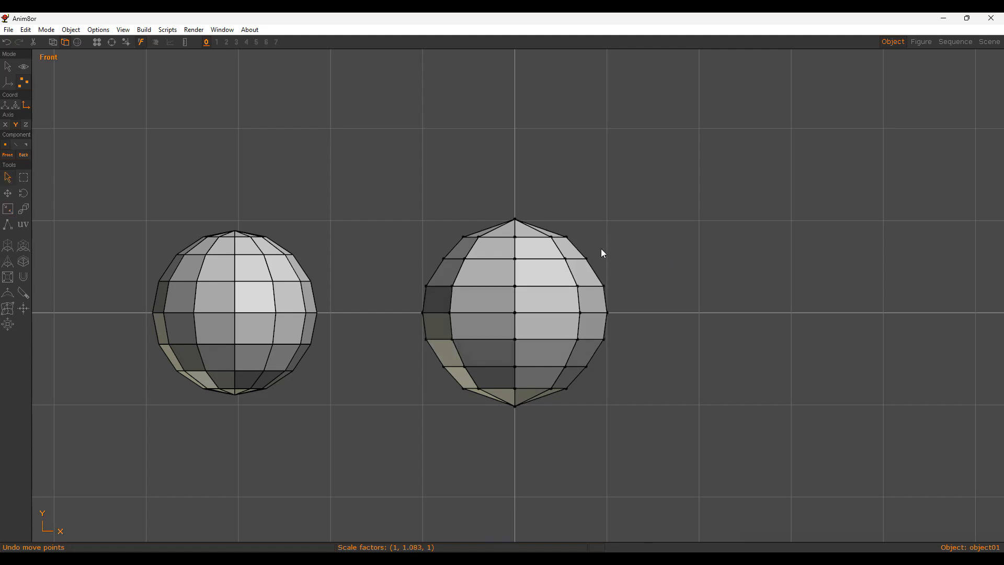
# Step: Area-select the top and bottom peak points and scale them slightly inward along Y
pyautogui.press('v')
pyautogui.moveTo(552, 230); pyautogui.dragTo(553, 232)
pyautogui.moveTo(480, 396); pyautogui.dragTo(554, 442, button='right')
pyautogui.press('y')
pyautogui.moveTo(669, 297); pyautogui.dragTo(670, 303)
pyautogui.press('a')
# Step: Select the edge loops nearest the two peaks and scale them uniformly by about 0.906
pyautogui.press('e')
pyautogui.click(505, 238)
pyautogui.press('q')
pyautogui.rightClick(497, 388)
pyautogui.press('q')
pyautogui.press('s')
pyautogui.moveTo(738, 327)
pyautogui.mouseDown()
pyautogui.moveTo(716, 340)
pyautogui.moveTo(726, 340)
pyautogui.mouseUp()
pyautogui.press('a')
pyautogui.click(693, 267)
pyautogui.scroll(-3, 625, 253)
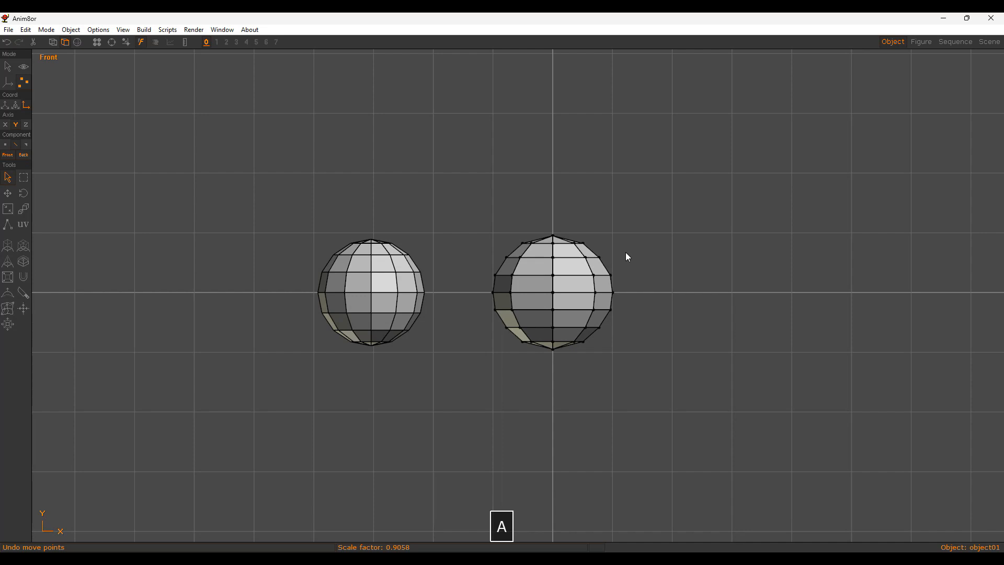
# Step: In the top view, select the diagonal vertical edge loops that run through both poles
pyautogui.press('8')
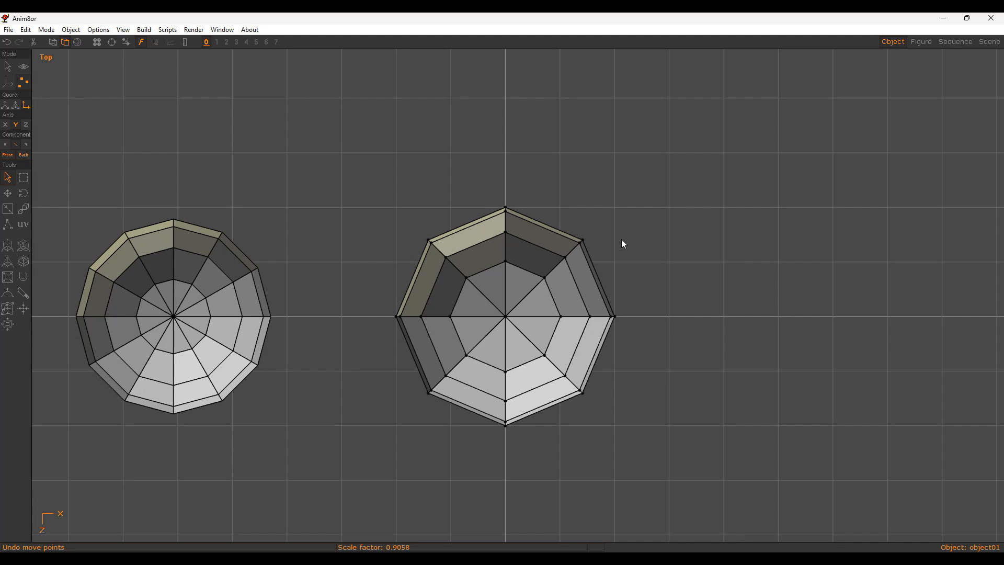
pyautogui.press('e')
pyautogui.press('q')
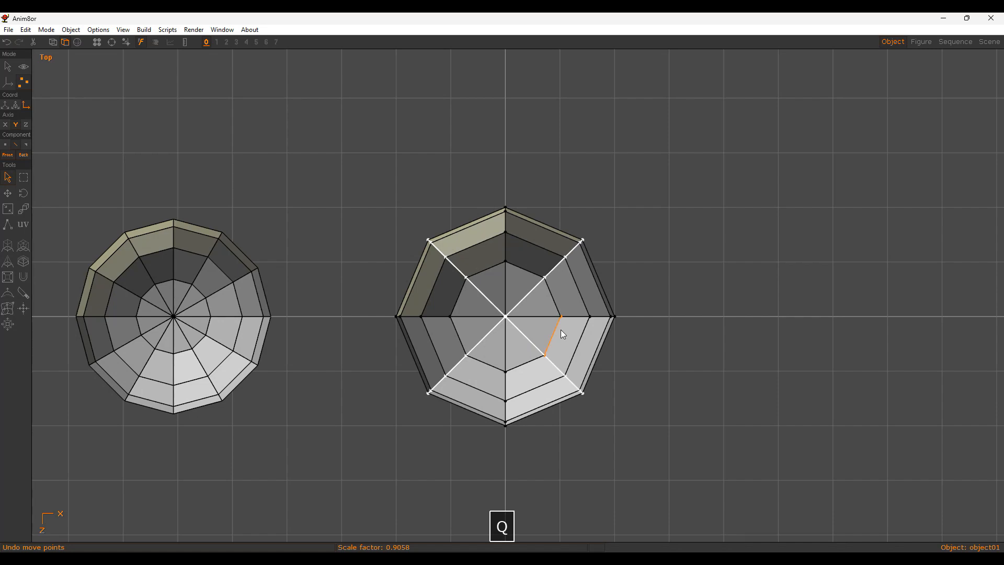
pyautogui.keyDown('alt'); pyautogui.moveTo(517, 331); pyautogui.dragTo(528, 163); pyautogui.keyUp('alt')
pyautogui.press('5')
pyautogui.scroll(4, 582, 211)
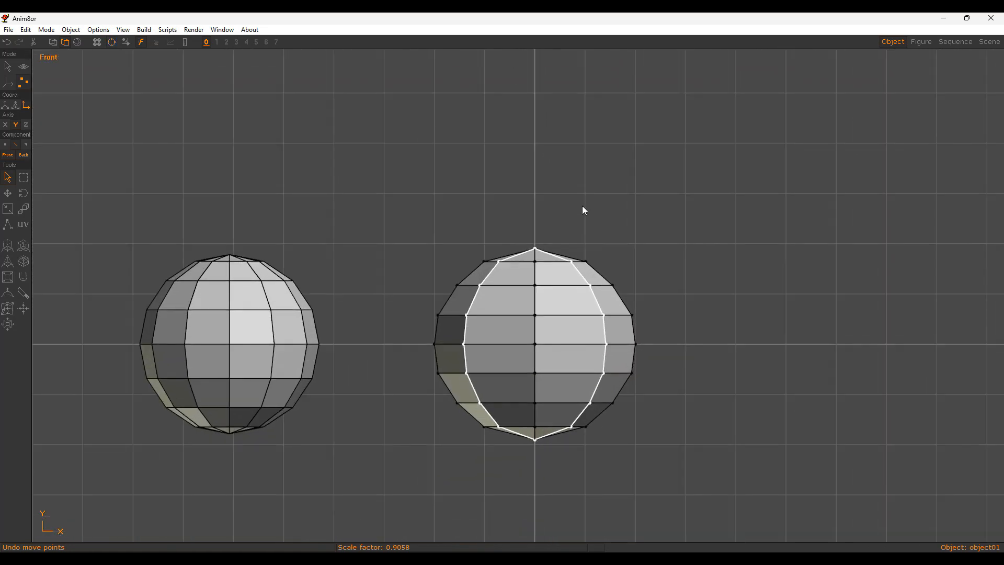
pyautogui.press('8')
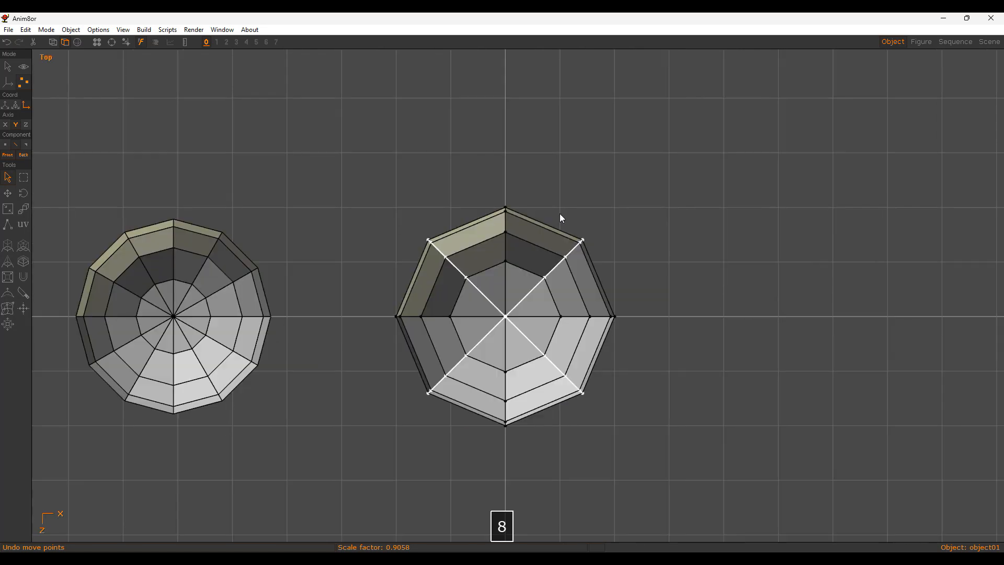
pyautogui.scroll(3, 549, 245)
pyautogui.scroll(-1, 543, 260)
pyautogui.keyDown('alt'); pyautogui.moveTo(524, 289); pyautogui.dragTo(522, 252, button='middle'); pyautogui.keyUp('alt')
# Step: Try to bevel the full diagonal edge loops, including their edges at the poles
pyautogui.press('b')
pyautogui.moveTo(679, 225); pyautogui.dragTo(759, 186)
pyautogui.hotkey('ctrl', 'z')
# Step: Deselect the diagonal edges that touch the top and bottom poles and bevel the remaining diagonal edges
pyautogui.scroll(2, 532, 278)
pyautogui.press('e')
pyautogui.keyDown('shift'); pyautogui.click(462, 271); pyautogui.keyUp('shift')
pyautogui.keyDown('shift'); pyautogui.click(512, 273); pyautogui.keyUp('shift')
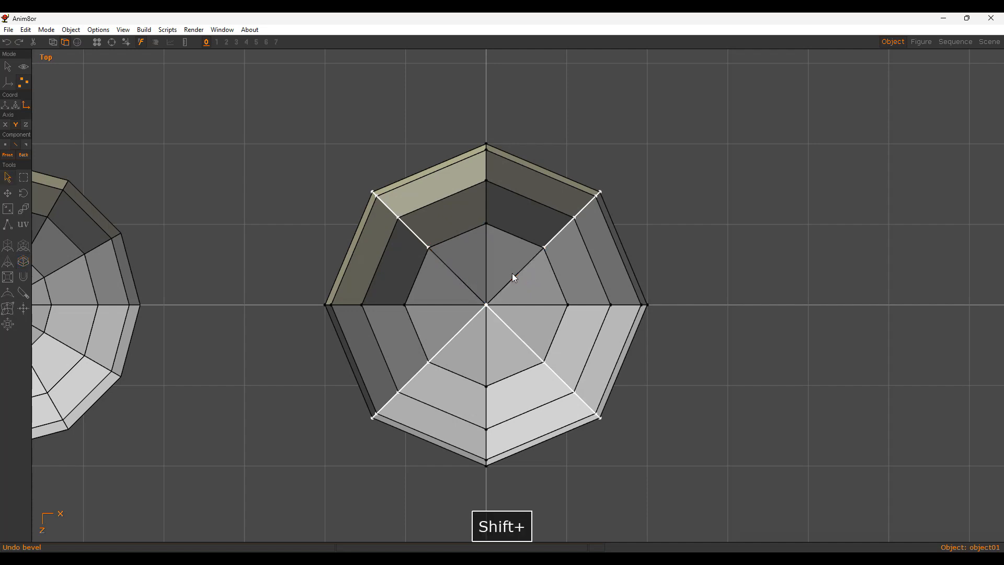
pyautogui.scroll(-2, 519, 266)
pyautogui.keyDown('alt'); pyautogui.moveTo(519, 266); pyautogui.dragTo(475, 318); pyautogui.keyUp('alt')
pyautogui.keyDown('shift'); pyautogui.click(491, 348); pyautogui.keyUp('shift')
pyautogui.keyDown('shift'); pyautogui.click(463, 360); pyautogui.keyUp('shift')
pyautogui.keyDown('shift'); pyautogui.click(494, 391); pyautogui.keyUp('shift')
pyautogui.keyDown('shift'); pyautogui.click(513, 360); pyautogui.keyUp('shift')
pyautogui.press('8')
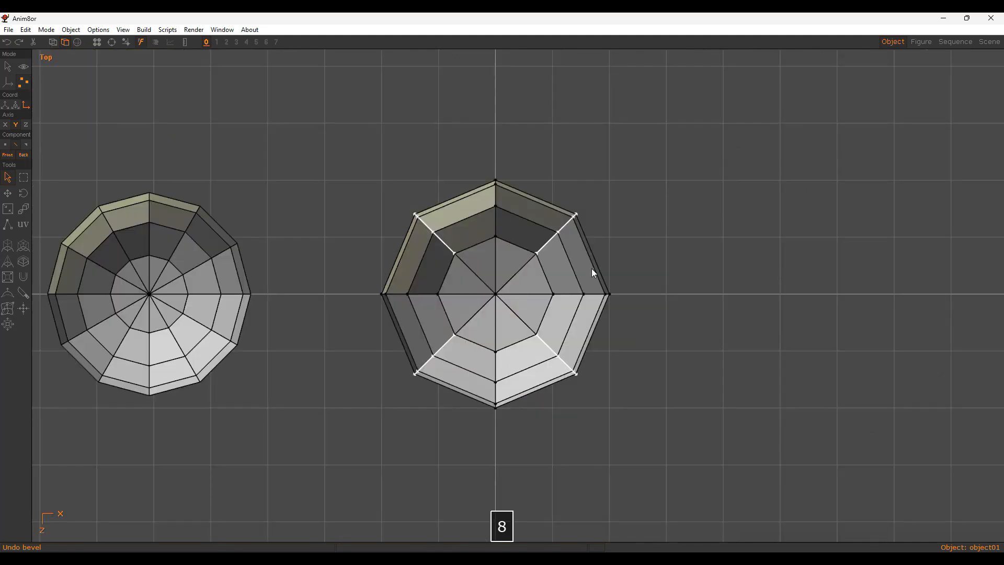
pyautogui.press('b')
pyautogui.moveTo(612, 432); pyautogui.dragTo(793, 234)
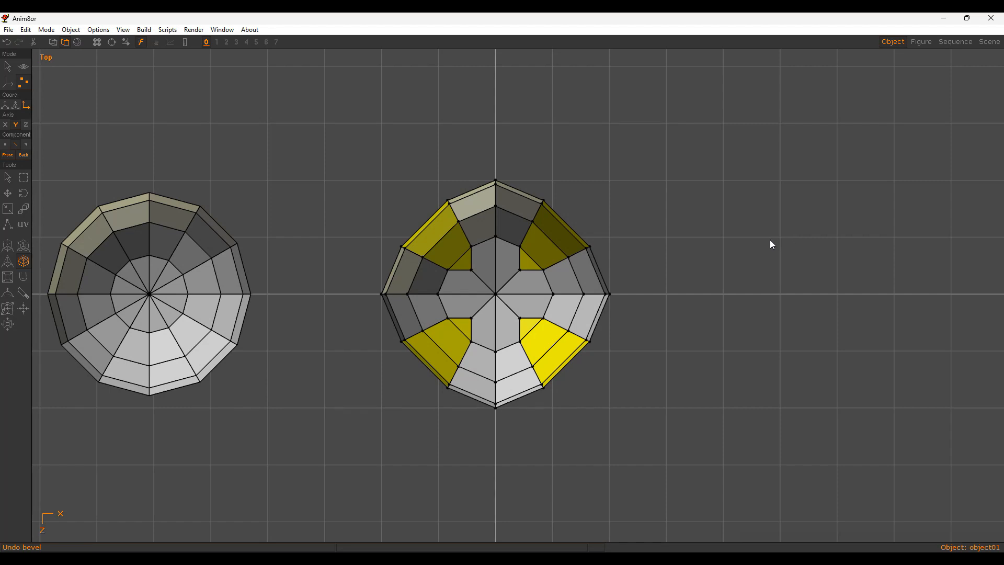
# Step: Try to scale the bevelled diagonal strips non-uniformly along X, and clear the selection
pyautogui.press('n')
pyautogui.press('x')
pyautogui.moveTo(658, 342); pyautogui.dragTo(669, 343)
pyautogui.hotkey('ctrl', 'z')
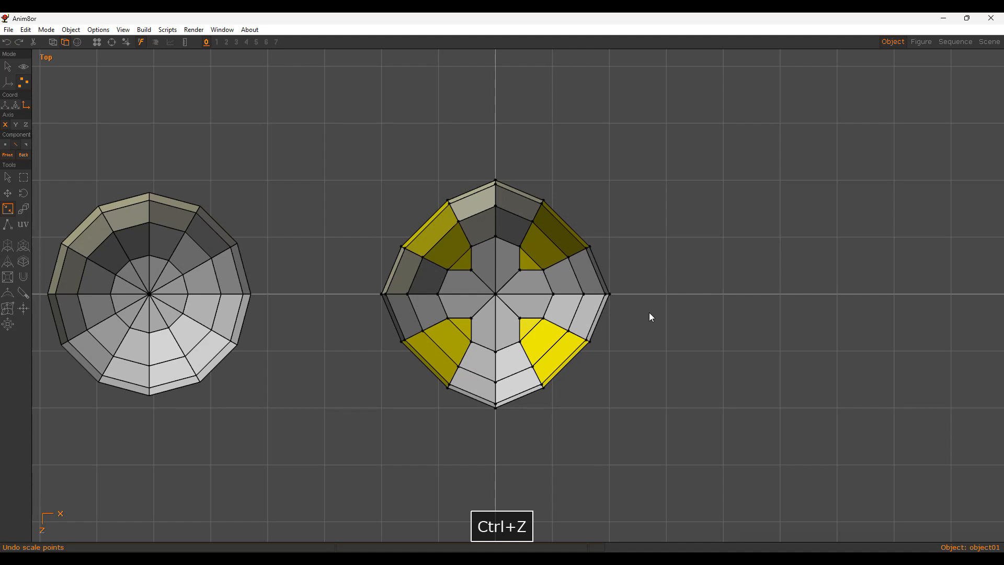
pyautogui.press('v')
pyautogui.click(675, 241)
# Step: Try to dissolve the top pole point in an angled view
pyautogui.scroll(2, 608, 302)
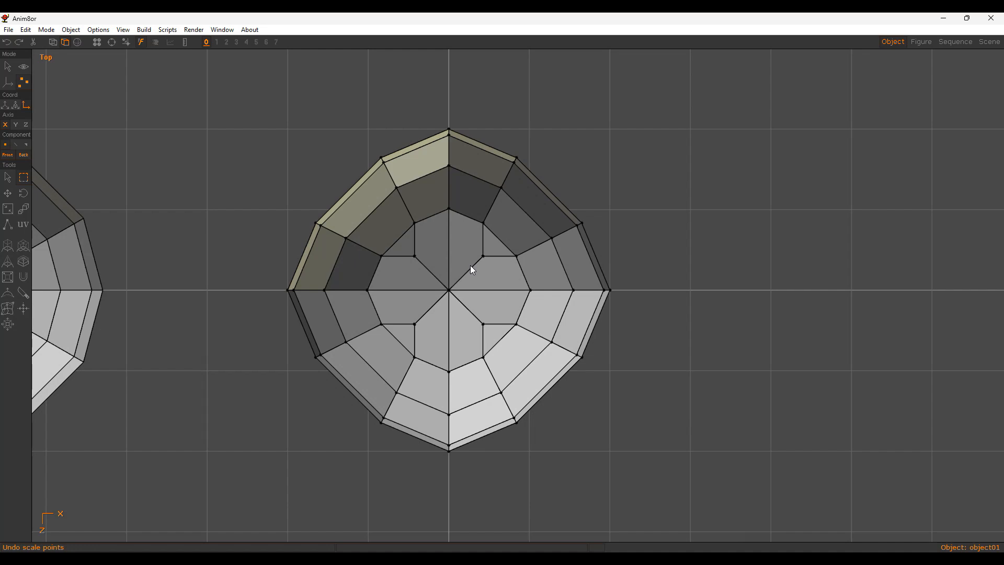
pyautogui.press('5')
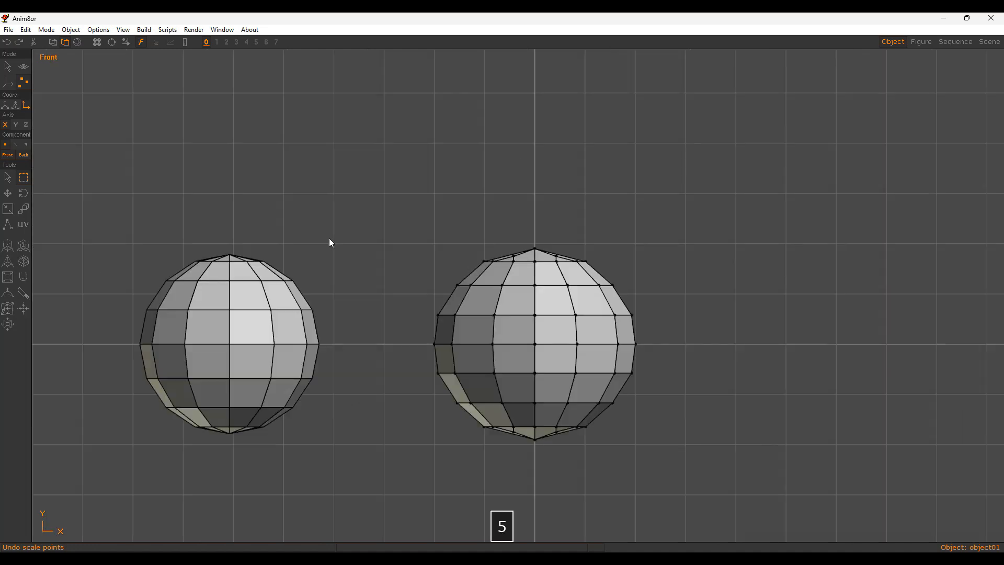
pyautogui.scroll(2, 610, 259)
pyautogui.keyDown('alt'); pyautogui.moveTo(546, 341); pyautogui.dragTo(428, 307); pyautogui.keyUp('alt')
pyautogui.keyDown('alt'); pyautogui.scroll(2, 523, 285); pyautogui.keyUp('alt')
pyautogui.keyDown('alt'); pyautogui.moveTo(537, 283); pyautogui.dragTo(522, 300, button='middle'); pyautogui.keyUp('alt')
pyautogui.press('k')
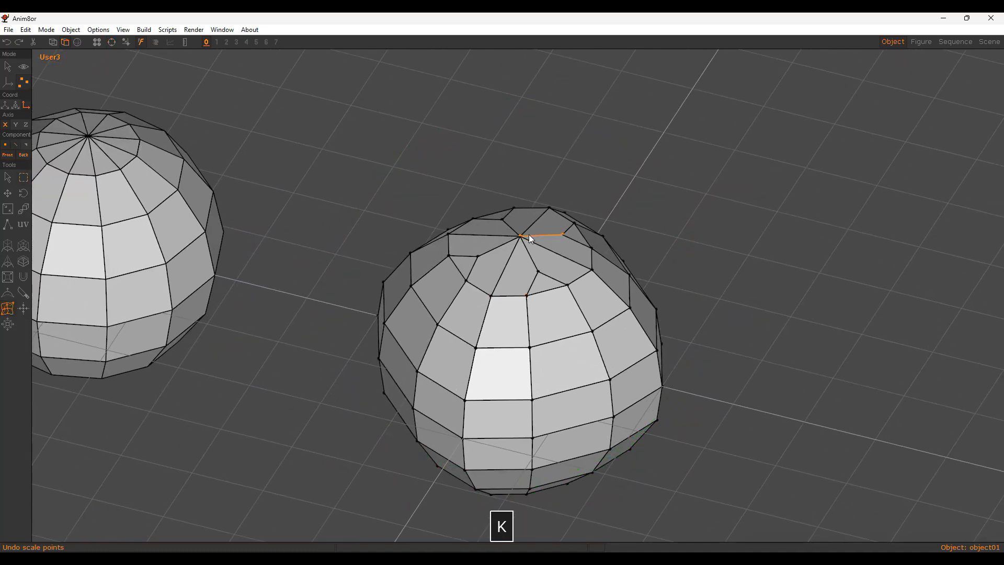
pyautogui.keyDown('shift'); pyautogui.click(520, 236); pyautogui.keyUp('shift')
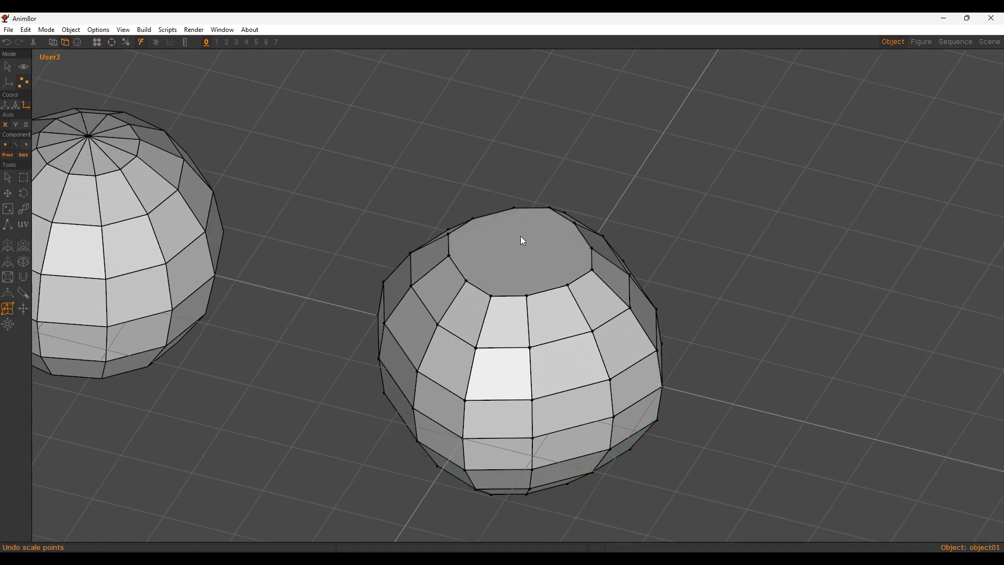
pyautogui.hotkey('ctrl', 'z')
# Step: Dissolve the top pole point in the top view so its surrounding faces merge into one cap face
pyautogui.keyDown('alt'); pyautogui.moveTo(520, 237); pyautogui.dragTo(455, 384); pyautogui.keyUp('alt')
pyautogui.press('8')
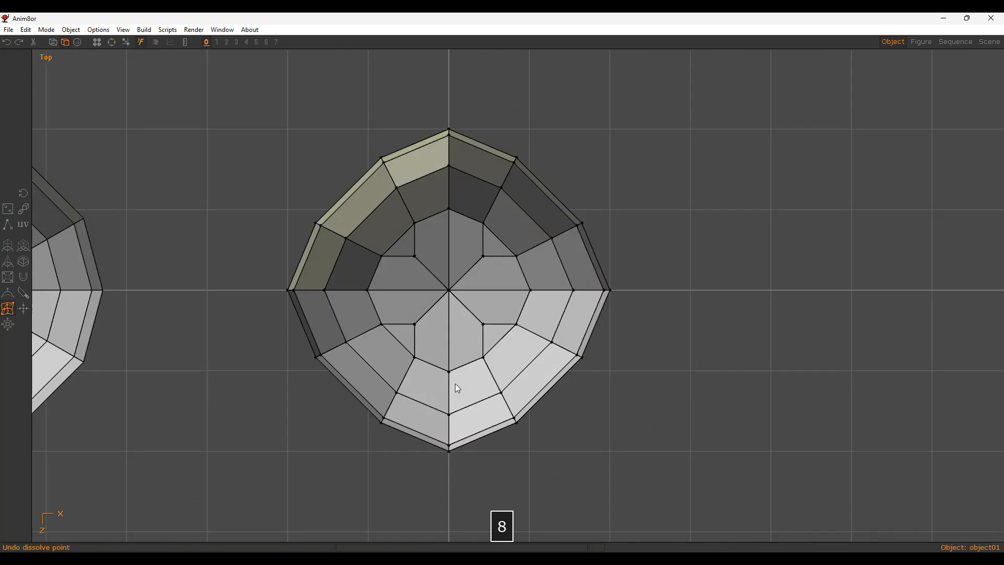
pyautogui.keyDown('alt'); pyautogui.moveTo(476, 269); pyautogui.dragTo(483, 318); pyautogui.keyUp('alt')
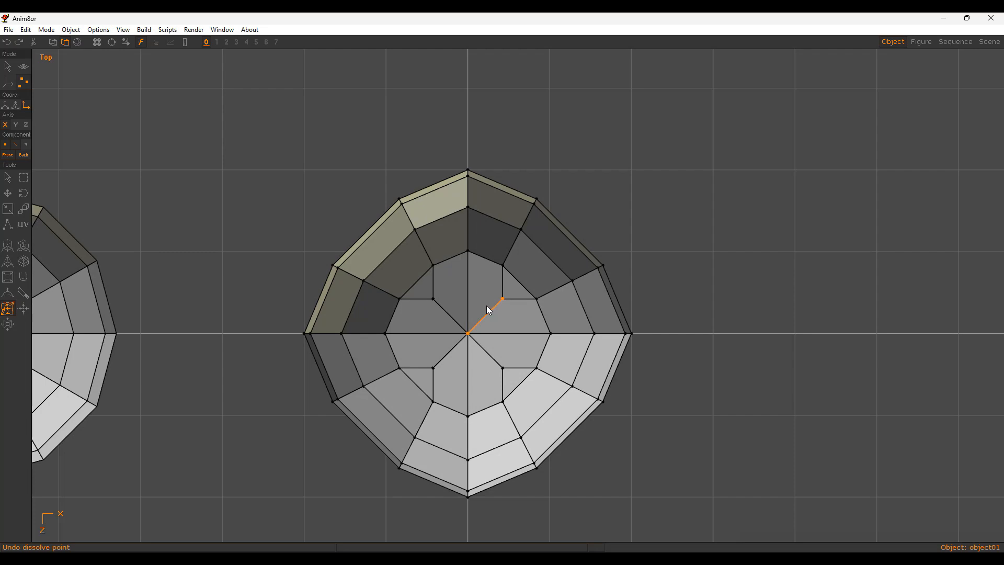
pyautogui.press('5')
pyautogui.keyDown('alt'); pyautogui.moveTo(568, 302); pyautogui.dragTo(530, 316); pyautogui.keyUp('alt')
pyautogui.press('5')
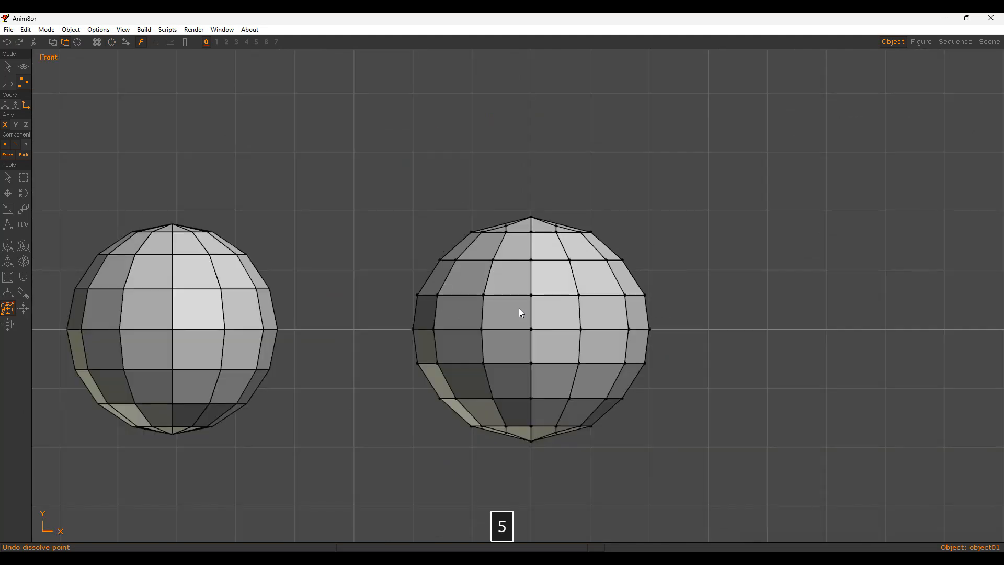
pyautogui.press('8')
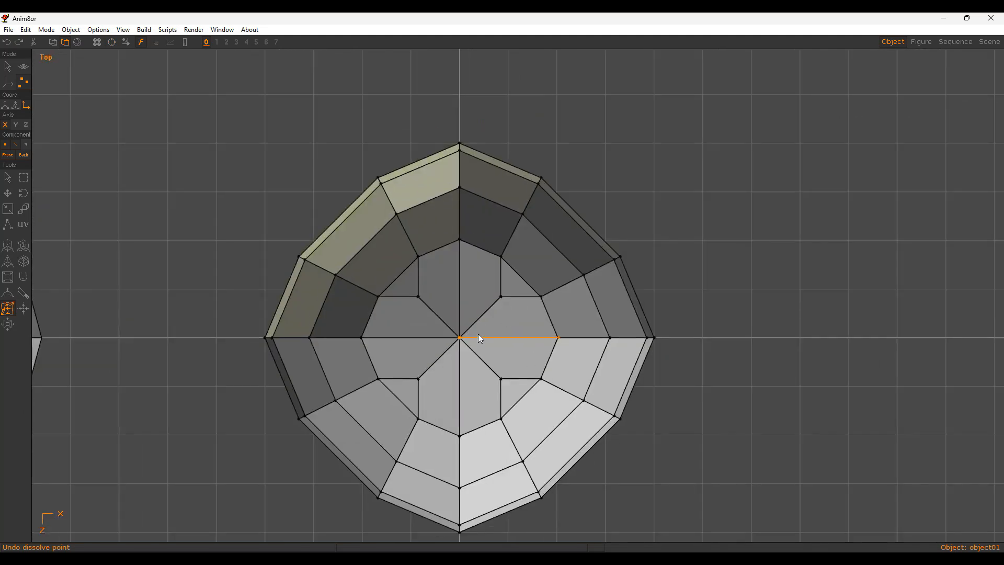
pyautogui.press('k')
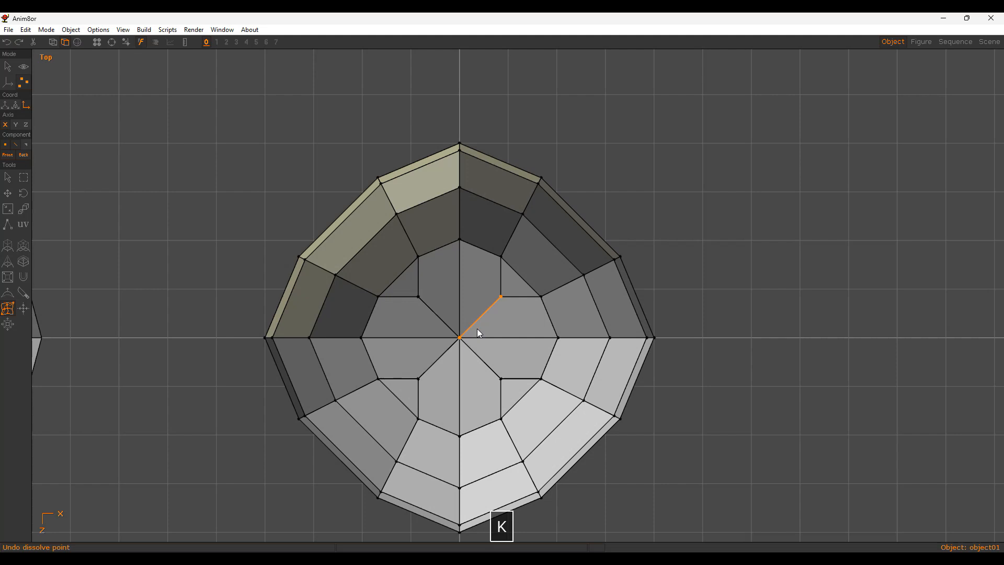
pyautogui.keyDown('shift'); pyautogui.click(460, 337); pyautogui.keyUp('shift')
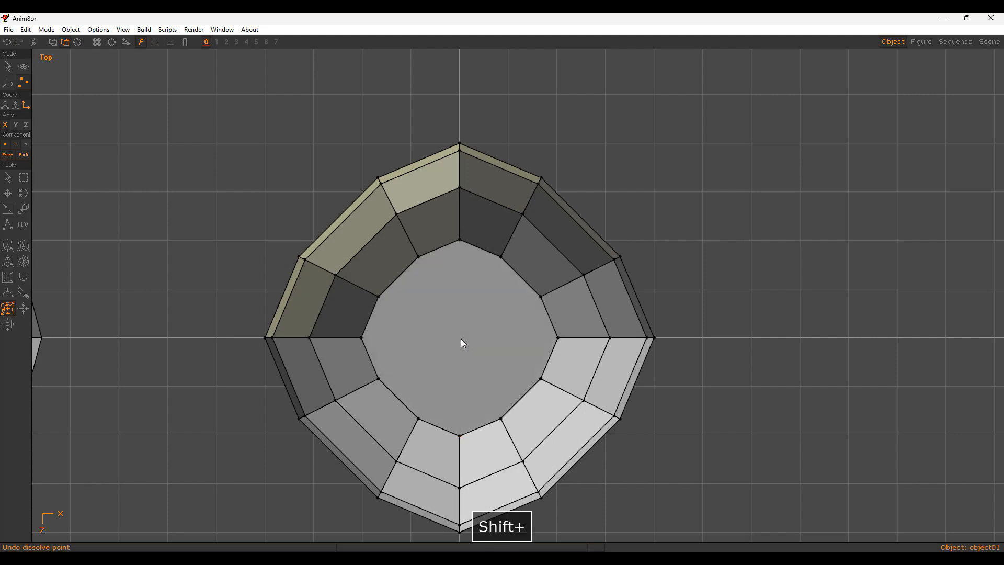
# Step: Dissolve the point at the bottom pole so its surrounding faces merge into one cap face
pyautogui.press('g')
pyautogui.keyDown('alt'); pyautogui.moveTo(460, 337); pyautogui.dragTo(519, 199); pyautogui.keyUp('alt')
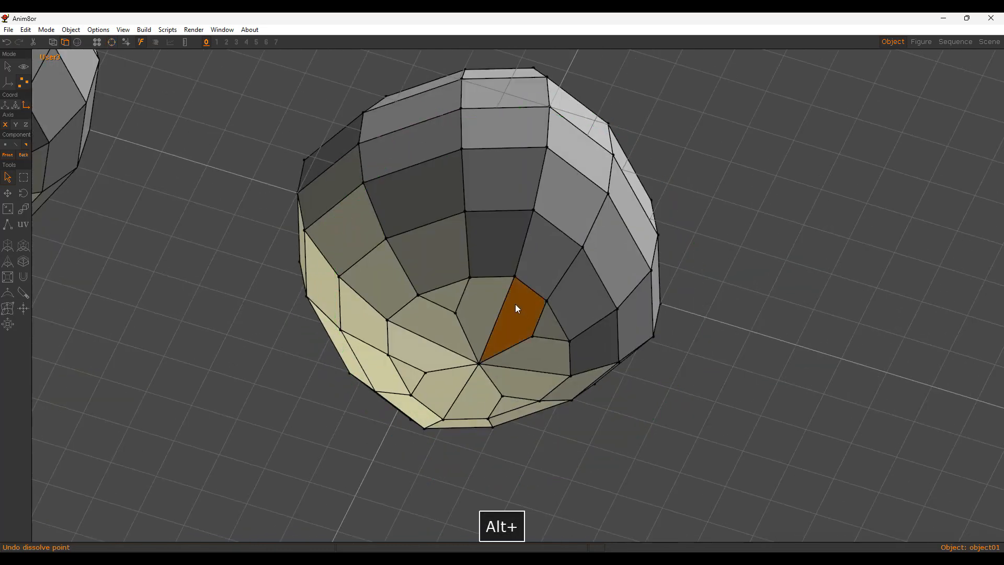
pyautogui.press('k')
pyautogui.keyDown('shift'); pyautogui.click(478, 363); pyautogui.keyUp('shift')
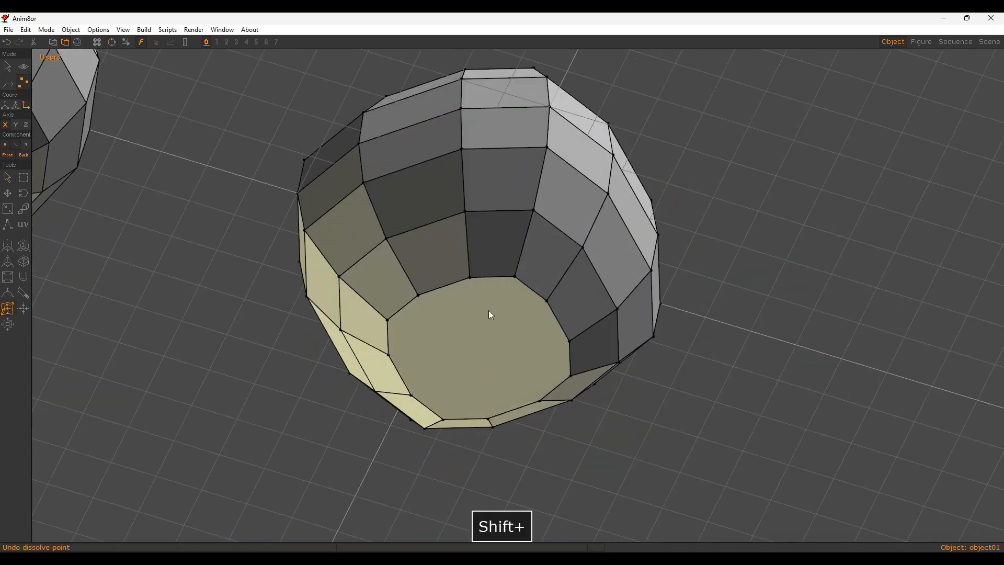
# Step: Peak the top and bottom cap faces outward to a height of about 1.64
pyautogui.press('a')
pyautogui.keyDown('alt'); pyautogui.moveTo(484, 282); pyautogui.dragTo(465, 216); pyautogui.keyUp('alt')
pyautogui.press('5')
pyautogui.hotkey('shift', 'p')
pyautogui.moveTo(670, 267); pyautogui.dragTo(703, 275)
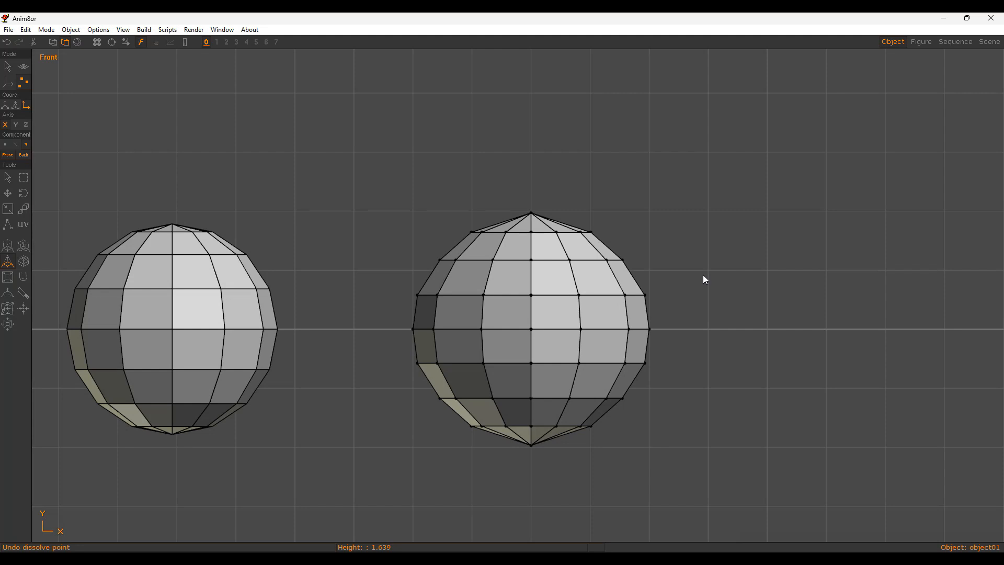
# Step: In the top view, select the mesh's outer points lying on the two centre axes and scale them inward along Y
pyautogui.keyDown('alt'); pyautogui.moveTo(529, 307); pyautogui.dragTo(529, 281, button='middle'); pyautogui.keyUp('alt')
pyautogui.keyDown('alt'); pyautogui.moveTo(529, 282); pyautogui.dragTo(509, 292, button='right'); pyautogui.keyUp('alt')
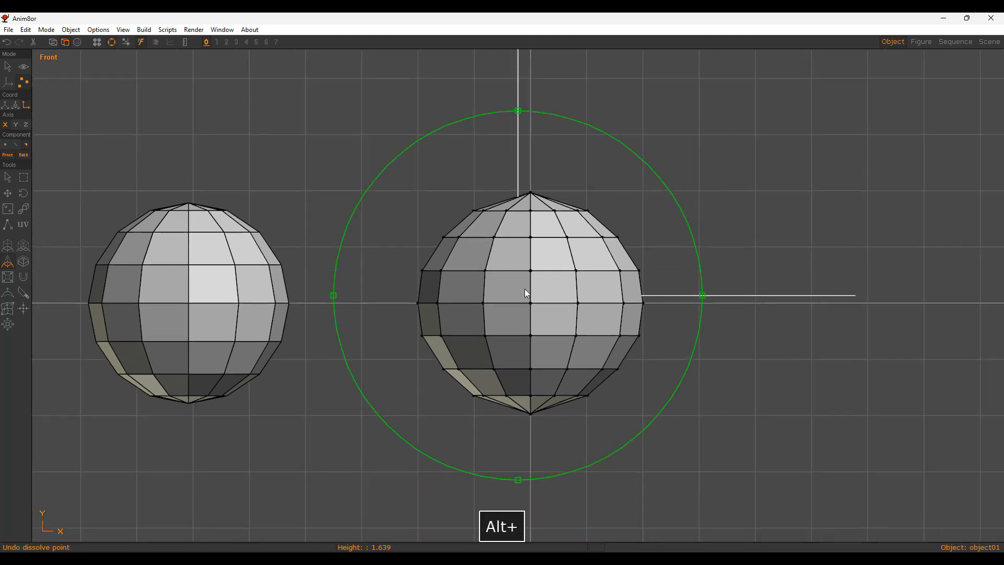
pyautogui.click(496, 289)
pyautogui.press('8')
pyautogui.click(443, 281)
pyautogui.scroll(-2, 441, 279)
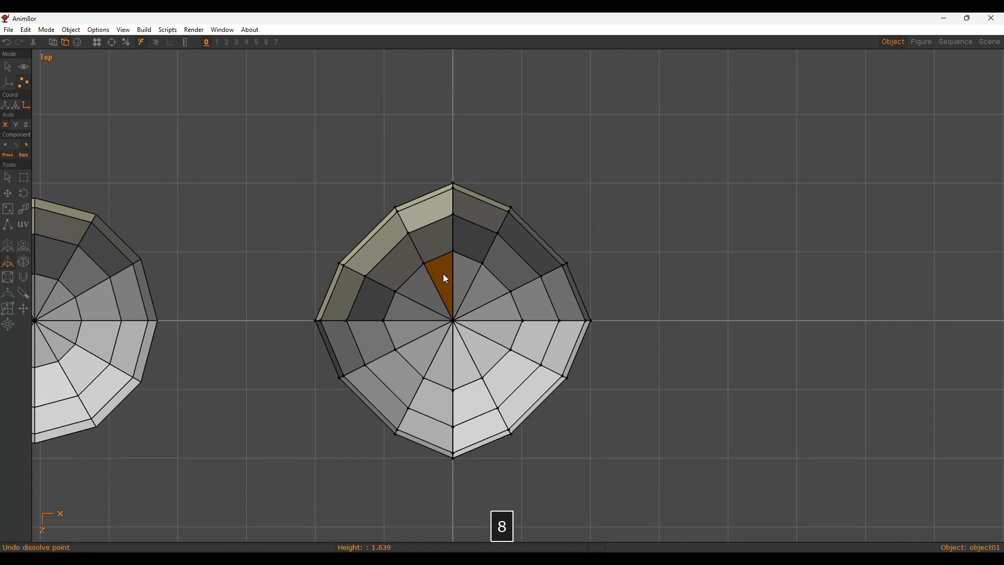
pyautogui.scroll(-2, 441, 279)
pyautogui.press('v')
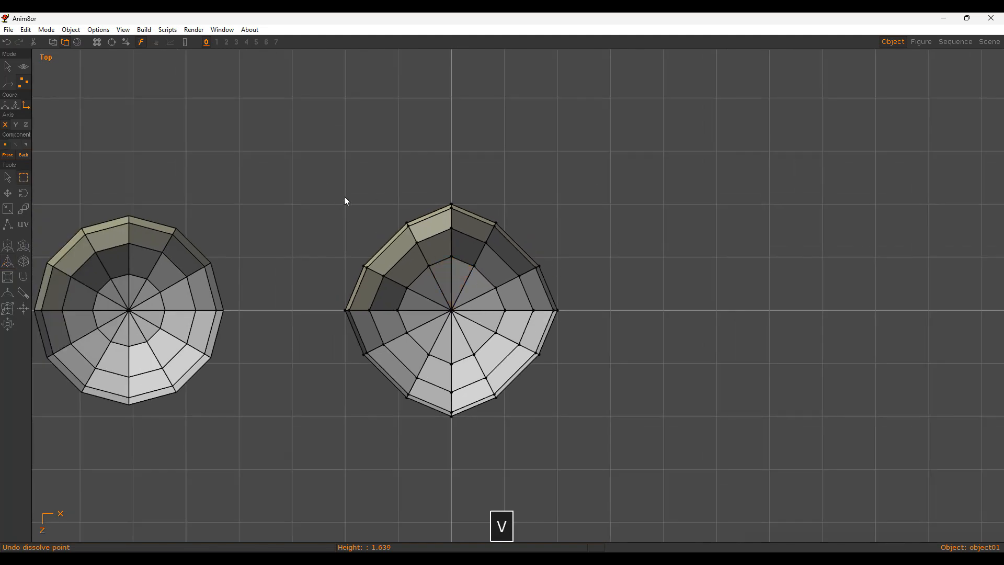
pyautogui.scroll(2, 345, 201)
pyautogui.moveTo(323, 341); pyautogui.dragTo(449, 371)
pyautogui.moveTo(474, 181); pyautogui.dragTo(501, 305, button='right')
pyautogui.moveTo(478, 417); pyautogui.dragTo(512, 515, button='right')
pyautogui.moveTo(565, 348); pyautogui.dragTo(698, 366, button='right')
pyautogui.press('n')
pyautogui.press('x')
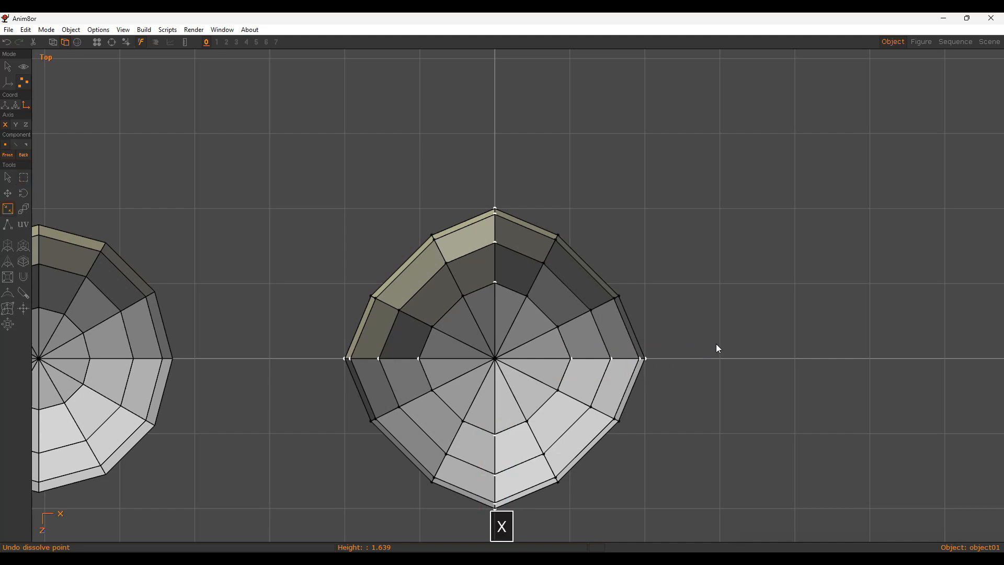
pyautogui.press('y')
pyautogui.moveTo(725, 278); pyautogui.dragTo(715, 303)
# Step: Scale the same centre-axis points inward along X by a factor of about 0.90
pyautogui.press('n')
pyautogui.press('x')
pyautogui.keyDown('alt'); pyautogui.moveTo(477, 284); pyautogui.dragTo(483, 258, button='middle'); pyautogui.keyUp('alt')
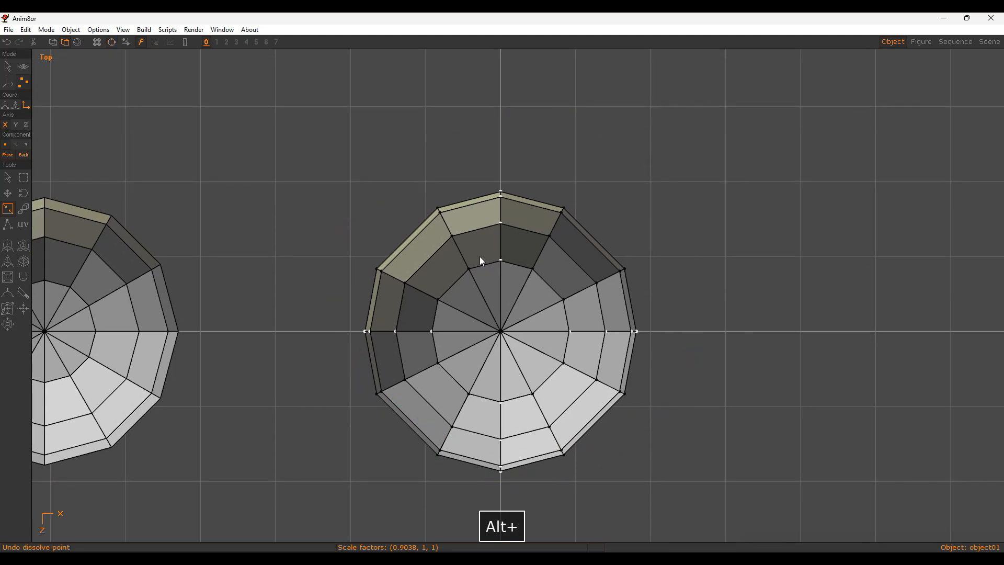
# Step: Select the four diagonal edge rings around the mesh and scale them uniformly to about 0.83
pyautogui.press('e')
pyautogui.hotkey('shift', 'q')
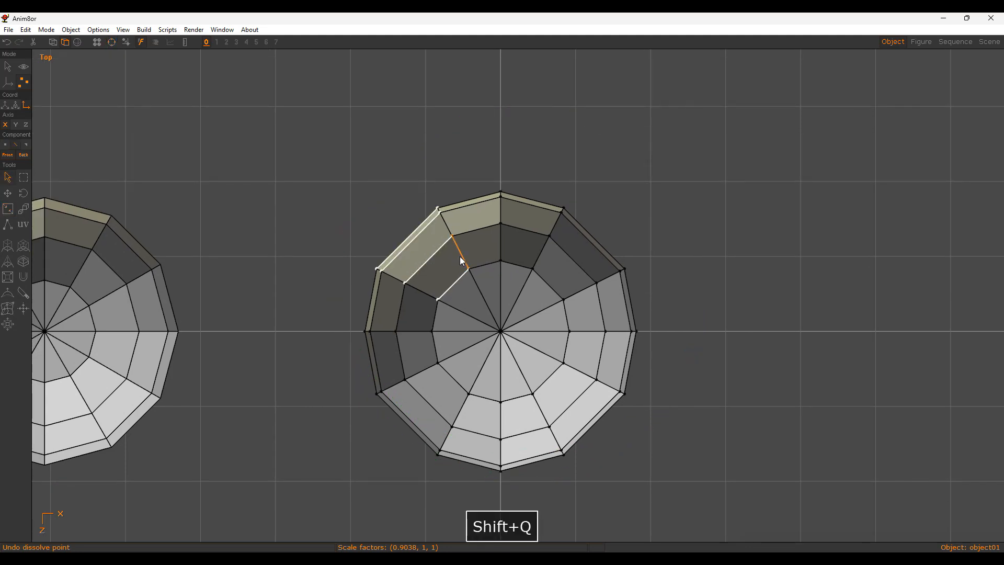
pyautogui.hotkey('shift', 'q')
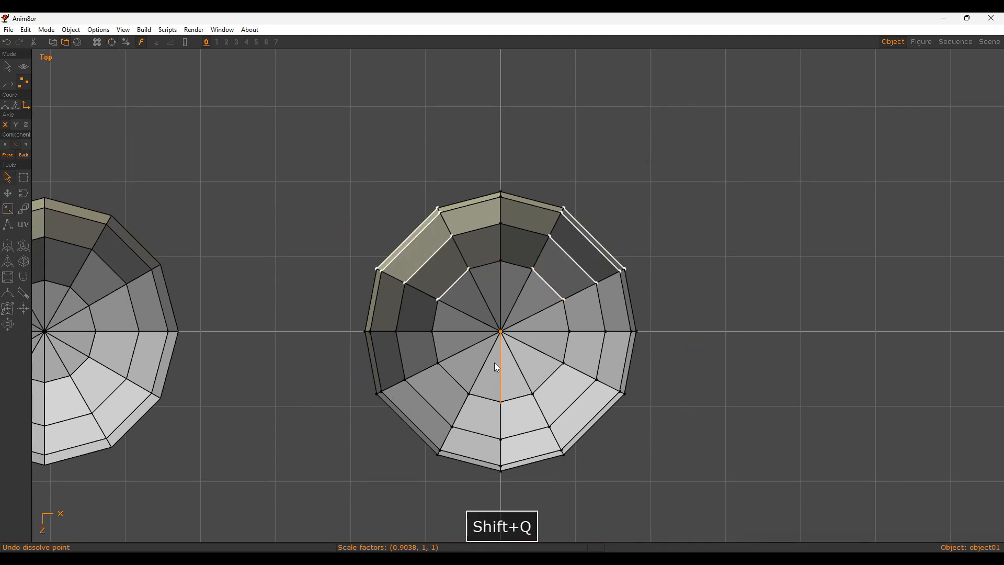
pyautogui.hotkey('shift', 'q')
pyautogui.hotkey('shift', 'q')
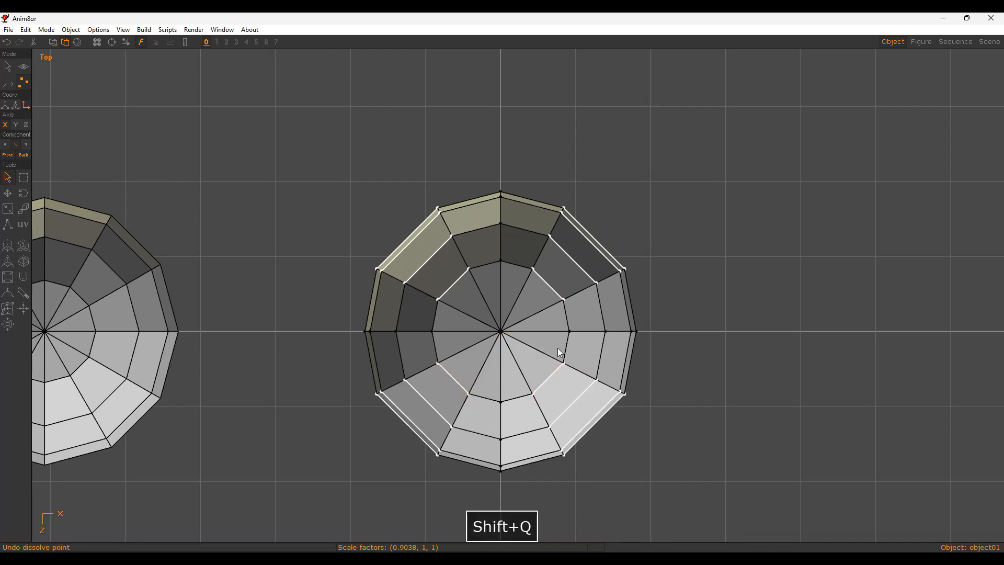
pyautogui.keyDown('alt'); pyautogui.moveTo(623, 277); pyautogui.dragTo(427, 211); pyautogui.keyUp('alt')
pyautogui.press('8')
pyautogui.press('s')
pyautogui.moveTo(759, 202); pyautogui.dragTo(507, 145)
pyautogui.press('a')
pyautogui.press('5')
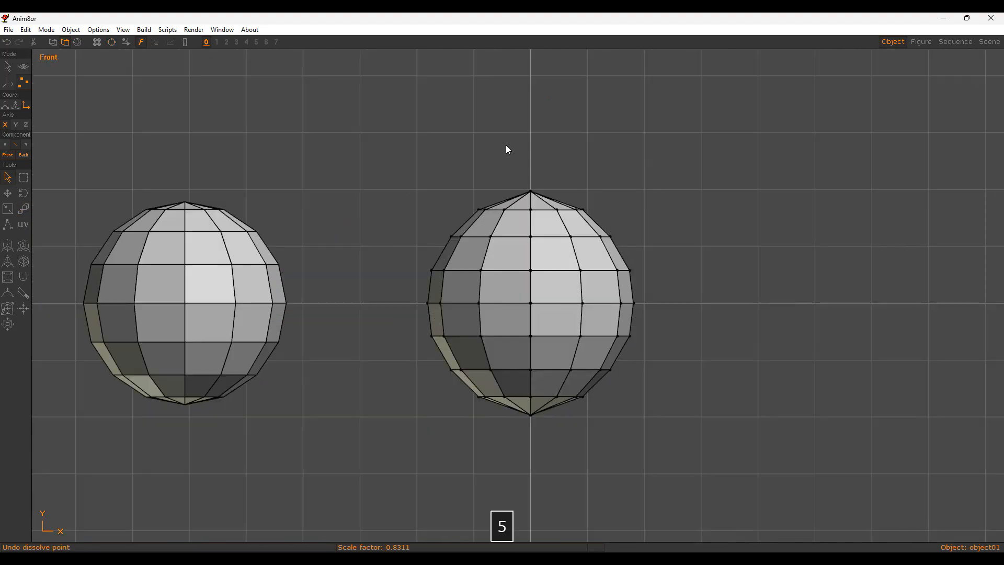
# Step: Select the top and bottom pole points in the front view and scale them along Y by about 0.95
pyautogui.press('d')
pyautogui.press('v')
pyautogui.moveTo(503, 180); pyautogui.dragTo(533, 194)
pyautogui.moveTo(519, 411); pyautogui.dragTo(554, 428)
pyautogui.press('s')
pyautogui.press('y')
pyautogui.moveTo(727, 303); pyautogui.dragTo(725, 315)
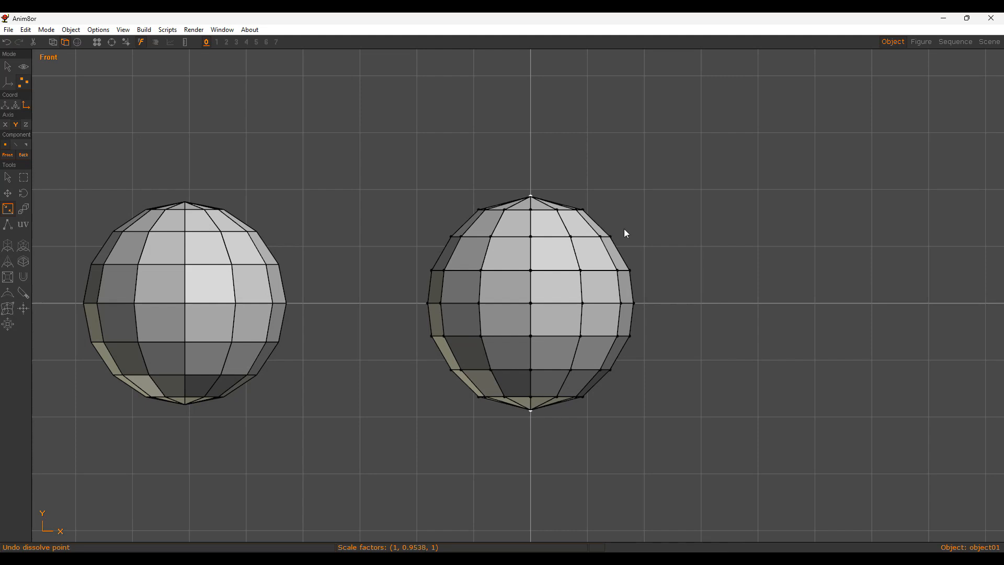
# Step: Hide the sphere primitive and return the reshaped mesh to point editing in the right view
pyautogui.scroll(-5, 517, 255)
pyautogui.keyDown('alt'); pyautogui.moveTo(506, 276); pyautogui.dragTo(320, 267, button='middle'); pyautogui.keyUp('alt')
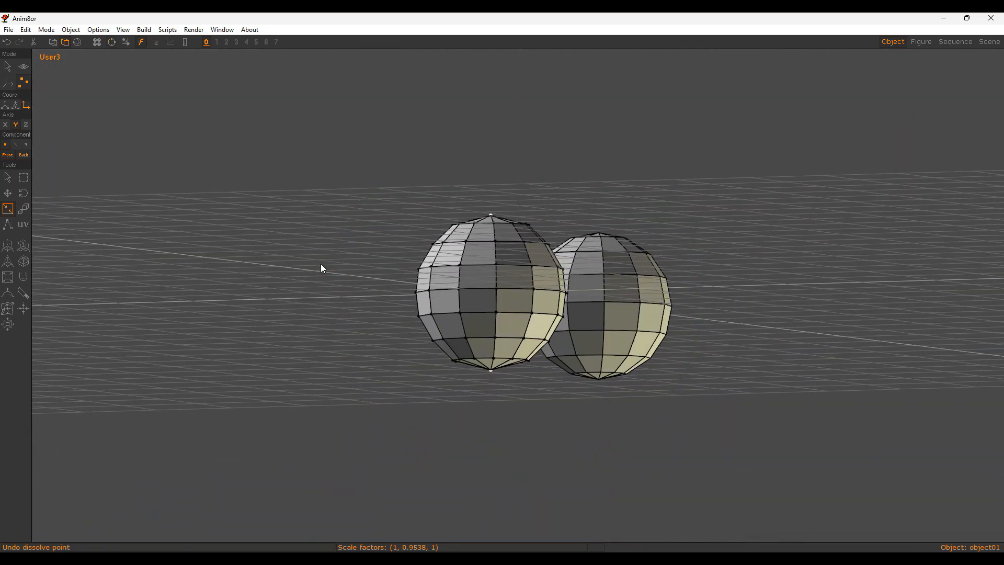
pyautogui.press('5')
pyautogui.hotkey('shift', 'a')
pyautogui.press('a')
pyautogui.click(331, 261)
pyautogui.press('h')
pyautogui.press('6')
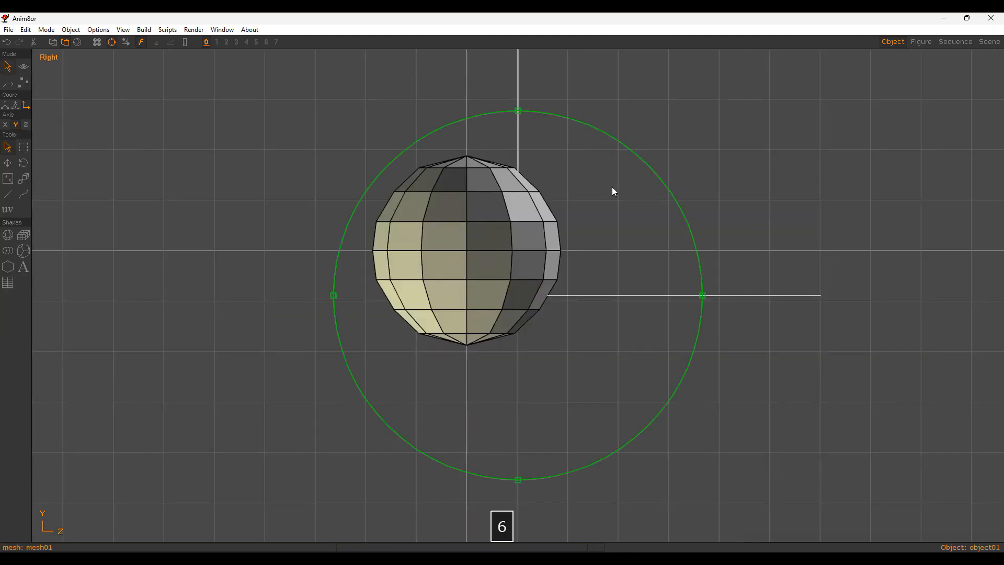
pyautogui.keyDown('alt'); pyautogui.moveTo(415, 212); pyautogui.dragTo(441, 269, button='middle'); pyautogui.keyUp('alt')
pyautogui.keyDown('alt'); pyautogui.moveTo(442, 269); pyautogui.dragTo(562, 273, button='right'); pyautogui.keyUp('alt')
pyautogui.click(562, 274)
pyautogui.hotkey('shift', 'p')
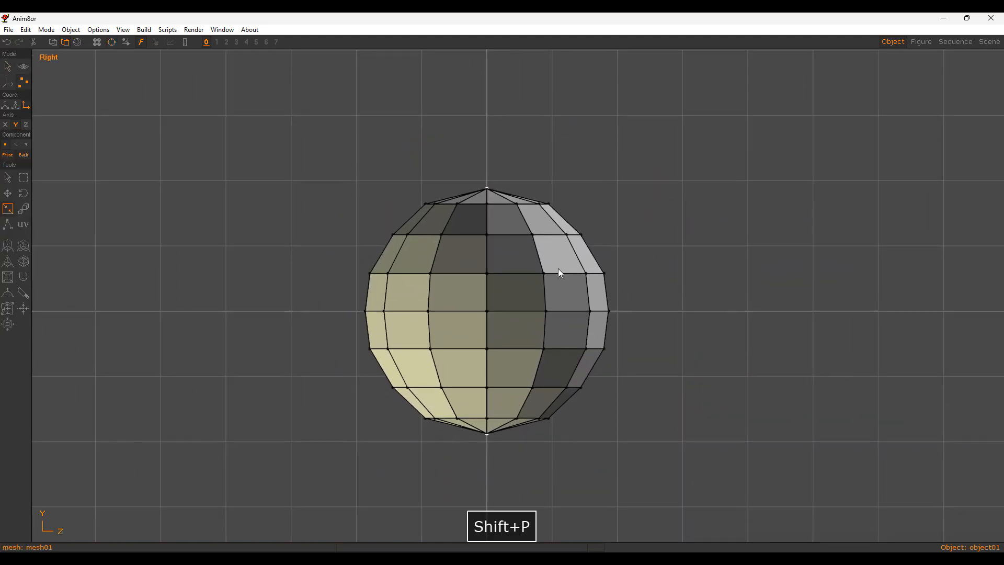
# Step: Select the horizontal edge loops nearest the top and bottom poles in the right view
pyautogui.press('5')
pyautogui.press('/')
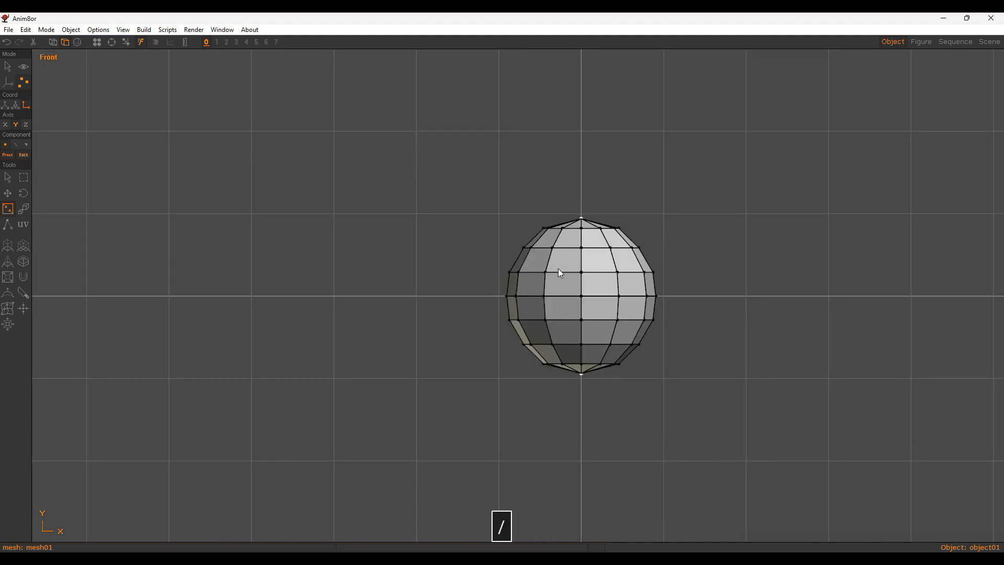
pyautogui.press('8')
pyautogui.press('6')
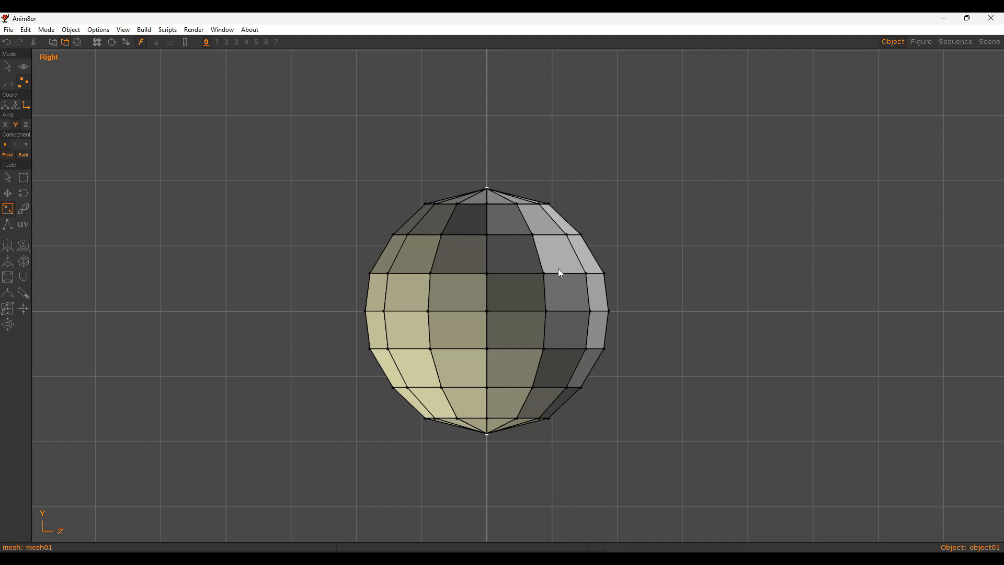
pyautogui.press('e')
pyautogui.press('q')
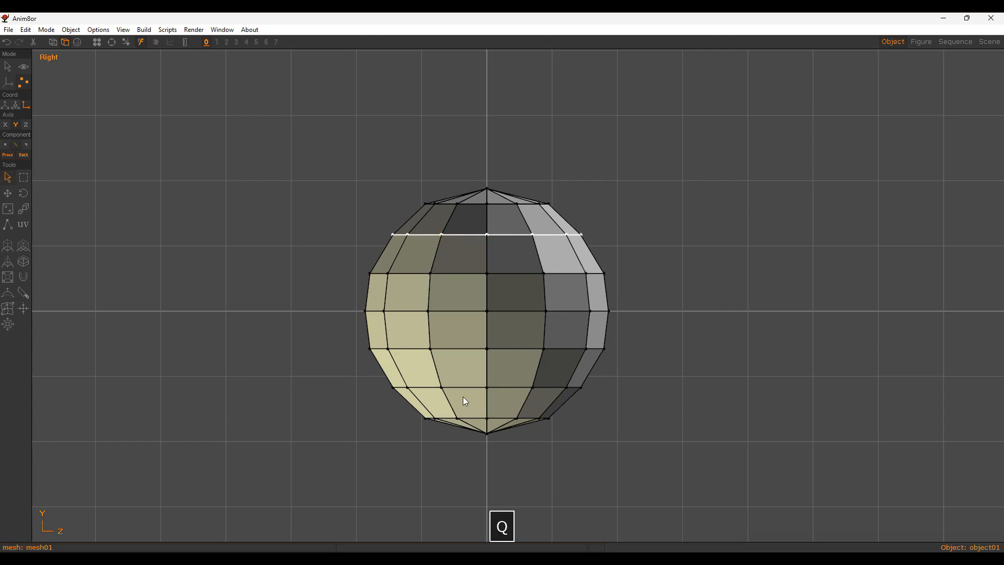
pyautogui.press('q')
pyautogui.click(472, 418)
pyautogui.press('q')
pyautogui.press('q')
pyautogui.scroll(-3, 592, 263)
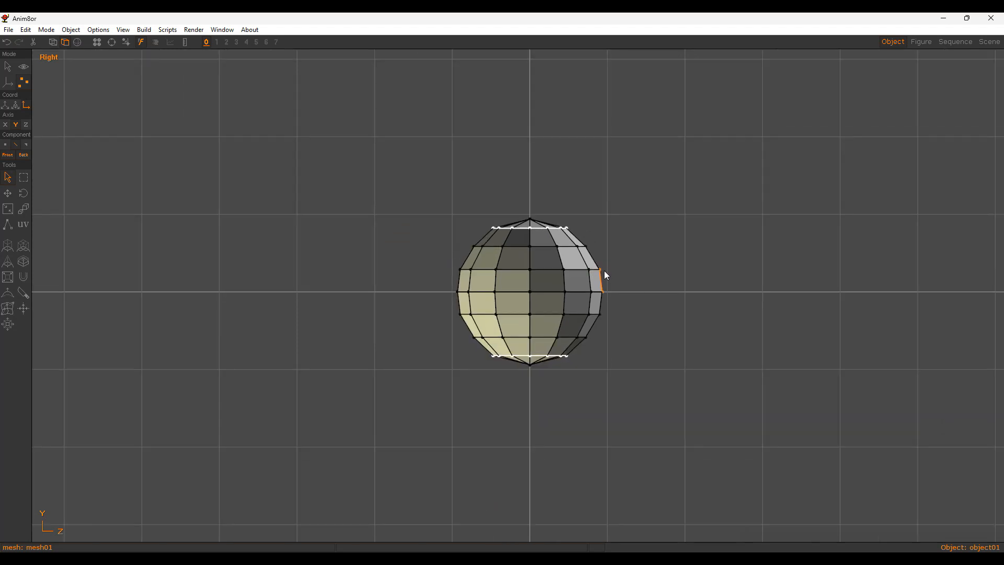
# Step: Compare the mesh's outline between the front and right views in wireframe, then restore flat shading
pyautogui.hotkey('ctrl', 'shift', 'w')
pyautogui.press('5')
pyautogui.press('6')
pyautogui.press('5')
pyautogui.press('6')
pyautogui.press('5')
pyautogui.press('6')
pyautogui.press('5')
pyautogui.press('6')
pyautogui.press('5')
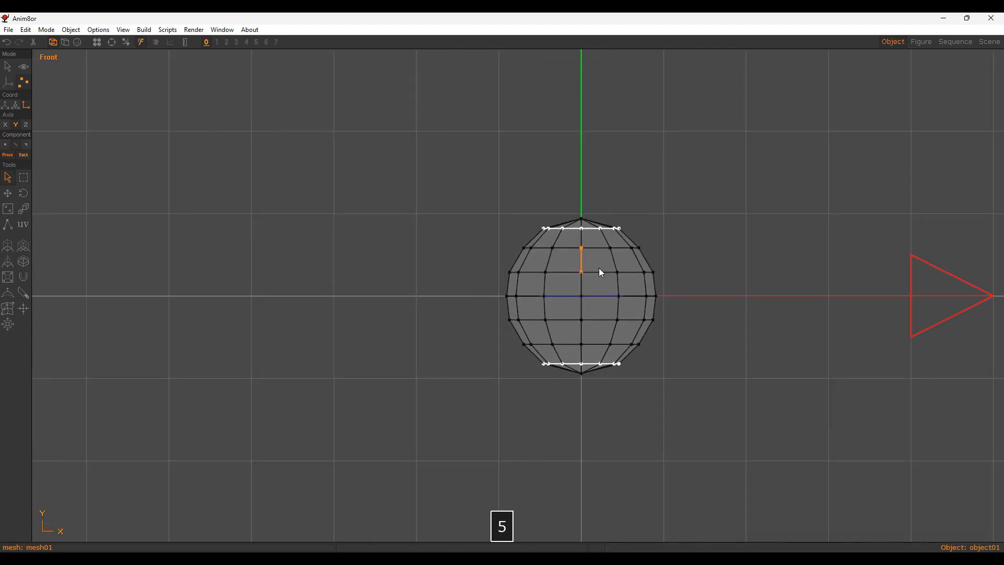
pyautogui.press('6')
pyautogui.press('5')
pyautogui.press('6')
pyautogui.press('5')
pyautogui.press('6')
pyautogui.press('5')
pyautogui.press('6')
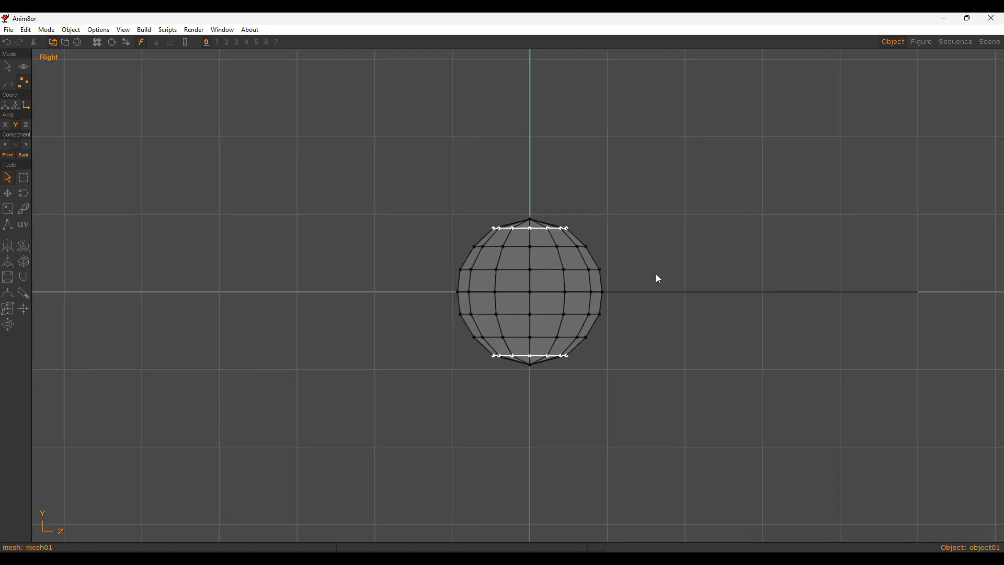
pyautogui.press('5')
pyautogui.press('6')
pyautogui.hotkey('ctrl', 'f')
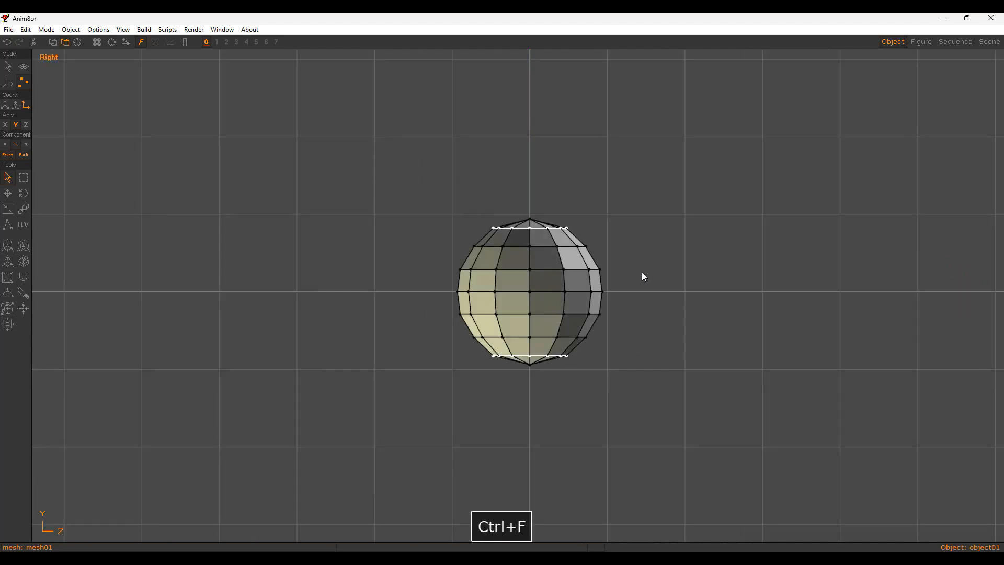
# Step: Try to scale the selected edge loops next to the poles, then undo the scaling
pyautogui.press('s')
pyautogui.moveTo(695, 243)
pyautogui.mouseDown()
pyautogui.moveTo(688, 251)
pyautogui.moveTo(708, 246)
pyautogui.mouseUp()
pyautogui.hotkey('ctrl', 'z')
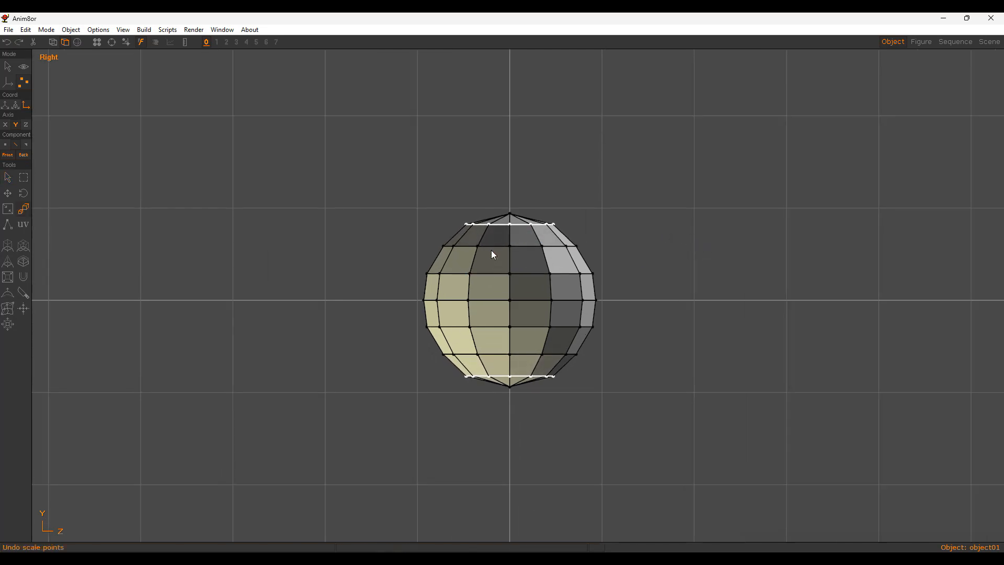
# Step: Select the vertical edge rings midway between the equator and each pole and scale them to about 0.84
pyautogui.click(485, 272)
pyautogui.hotkey('shift', 'q')
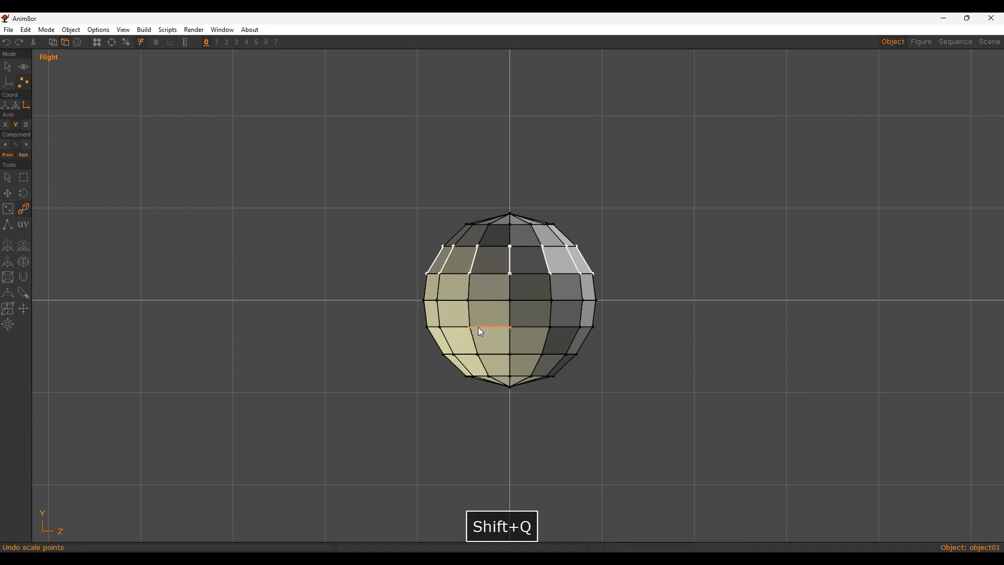
pyautogui.press('s')
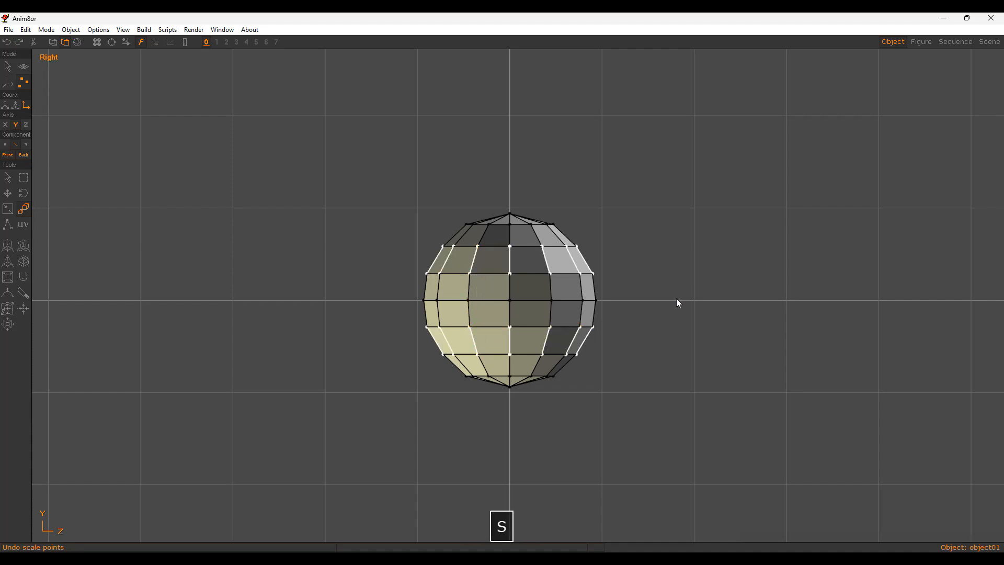
pyautogui.moveTo(677, 300)
pyautogui.mouseDown()
pyautogui.moveTo(665, 336)
pyautogui.moveTo(664, 313)
pyautogui.mouseUp()
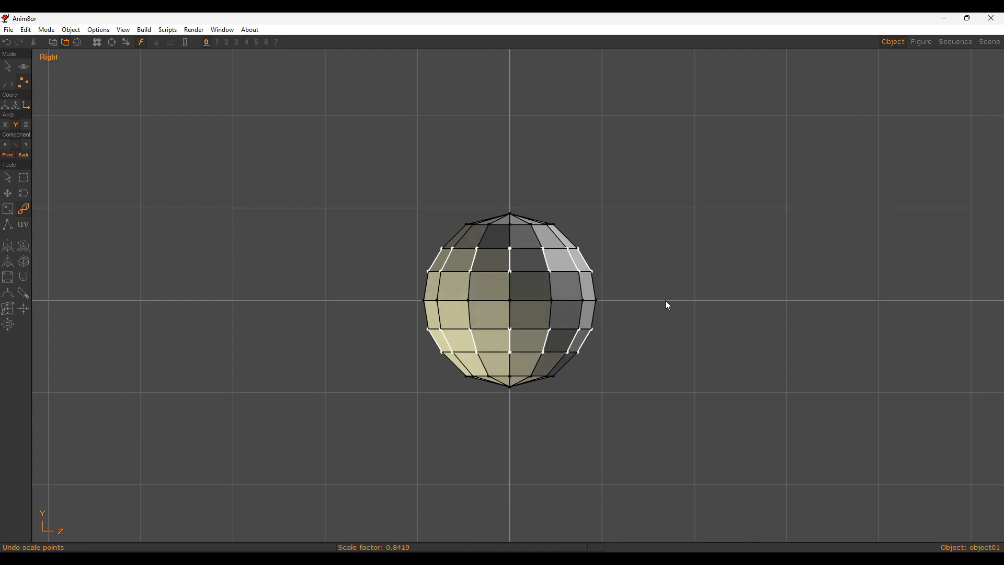
# Step: Try to scale the edge loops around the top and bottom caps, then undo the scaling
pyautogui.press('a')
pyautogui.click(512, 222)
pyautogui.press('q')
pyautogui.keyDown('shift'); pyautogui.click(518, 376); pyautogui.keyUp('shift')
pyautogui.press('q')
pyautogui.press('s')
pyautogui.moveTo(723, 301); pyautogui.dragTo(716, 307)
pyautogui.hotkey('ctrl', 'z')
# Step: Select the points of the top and bottom caps and scale them along Y by about 0.96
pyautogui.press('v')
pyautogui.moveTo(427, 188); pyautogui.dragTo(601, 234)
pyautogui.keyDown('shift'); pyautogui.moveTo(448, 361); pyautogui.dragTo(582, 390); pyautogui.keyUp('shift')
pyautogui.press('n')
pyautogui.press('y')
pyautogui.moveTo(682, 296); pyautogui.dragTo(682, 311)
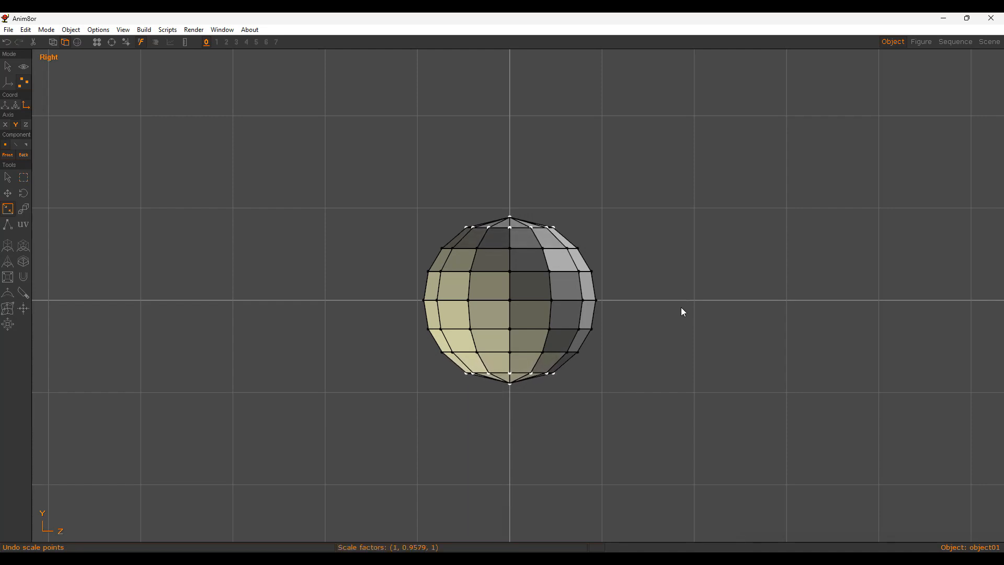
# Step: Select all the mesh's points and scale them along X in the right view by about 0.94
pyautogui.press('d')
pyautogui.moveTo(378, 208); pyautogui.dragTo(732, 454)
pyautogui.press('n')
pyautogui.press('x')
pyautogui.moveTo(642, 322); pyautogui.dragTo(623, 327)
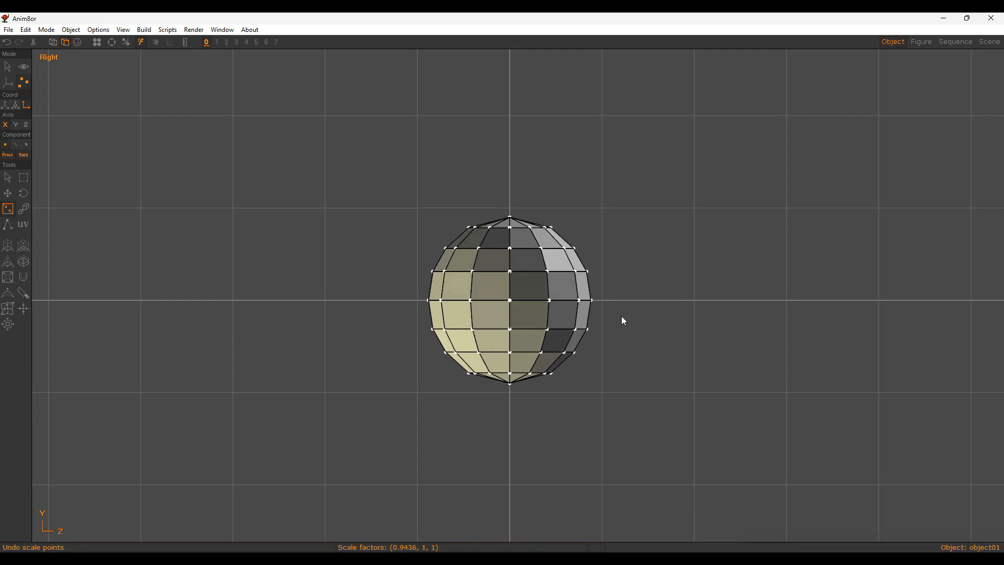
# Step: Scale all the mesh's points along X in the front view by about 0.985, then clear the selection
pyautogui.press('5')
pyautogui.moveTo(710, 307); pyautogui.dragTo(708, 310)
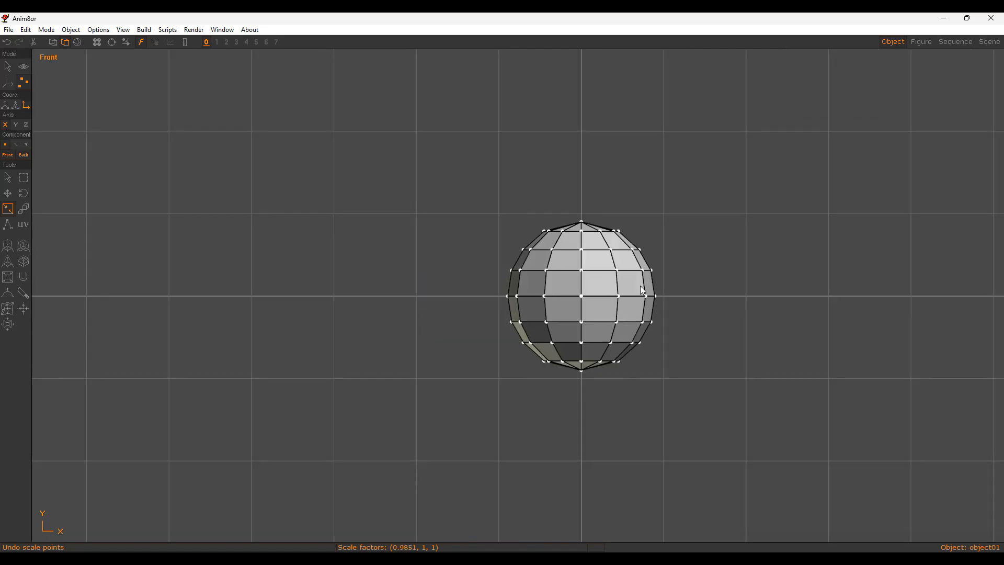
pyautogui.press('a')
pyautogui.click(718, 251)
pyautogui.keyDown('alt'); pyautogui.moveTo(719, 254); pyautogui.dragTo(642, 286); pyautogui.keyUp('alt')
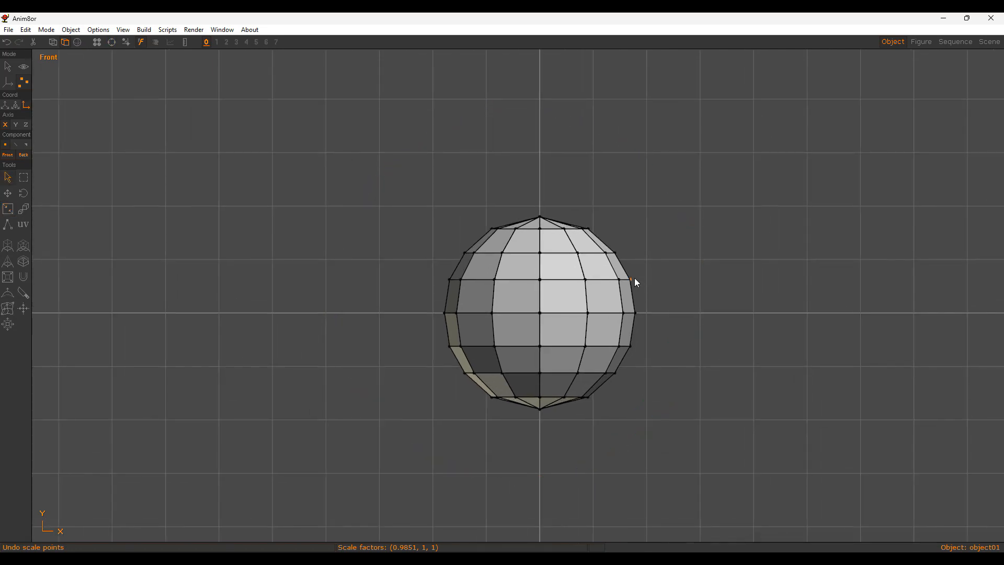
# Step: Unhide the sphere primitive and show both objects in an angled view
pyautogui.press('a')
pyautogui.hotkey('shift', 'h')
pyautogui.moveTo(542, 325)
pyautogui.keyDown('alt'); pyautogui.mouseDown()
pyautogui.moveTo(567, 306)
pyautogui.moveTo(544, 316)
pyautogui.mouseUp(); pyautogui.keyUp('alt')
pyautogui.keyDown('alt'); pyautogui.moveTo(600, 296); pyautogui.dragTo(522, 315); pyautogui.keyUp('alt')
# Step: Check the mesh statistics of the reshaped mesh and of the sphere primitive without changing either
pyautogui.doubleClick(569, 288)
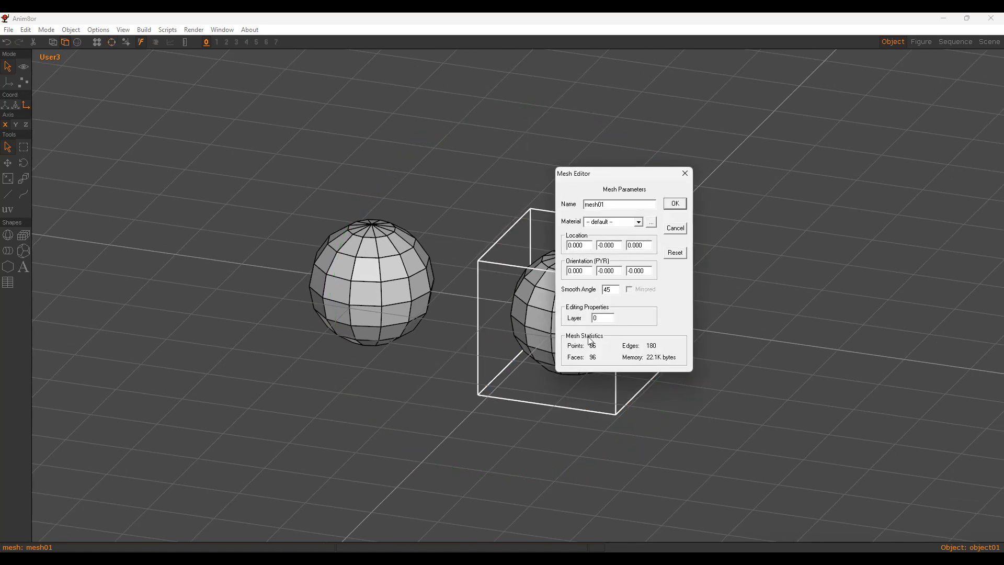
pyautogui.click(675, 227)
pyautogui.click(368, 262)
pyautogui.doubleClick(368, 262)
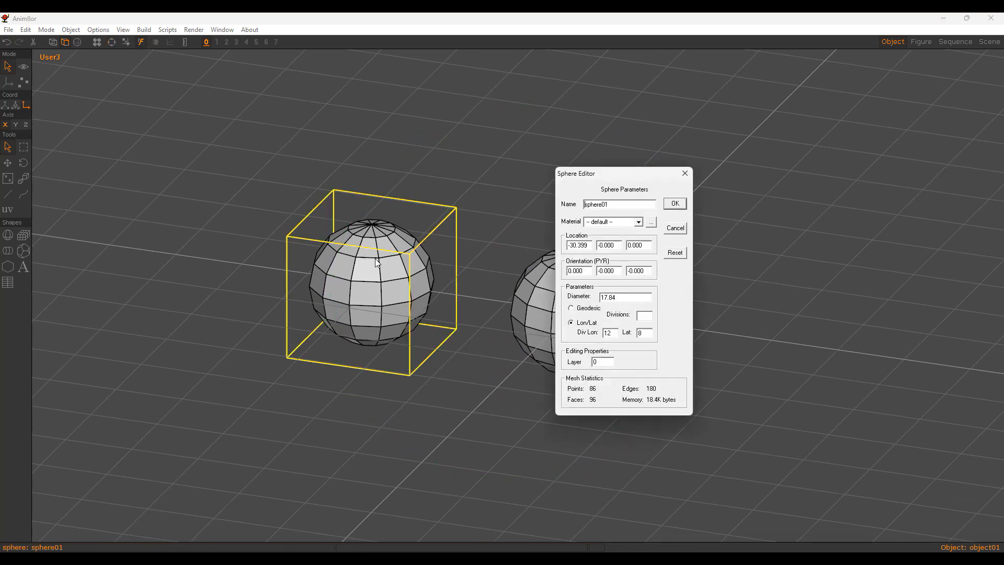
pyautogui.click(675, 228)
# Step: Show both spheres in the front view and put the reshaped mesh back into point editing
pyautogui.keyDown('alt'); pyautogui.moveTo(648, 272); pyautogui.dragTo(499, 278); pyautogui.keyUp('alt')
pyautogui.press('5')
pyautogui.scroll(3, 500, 278)
pyautogui.moveTo(623, 286); pyautogui.dragTo(564, 296, button='middle')
pyautogui.press('a')
pyautogui.click(390, 223)
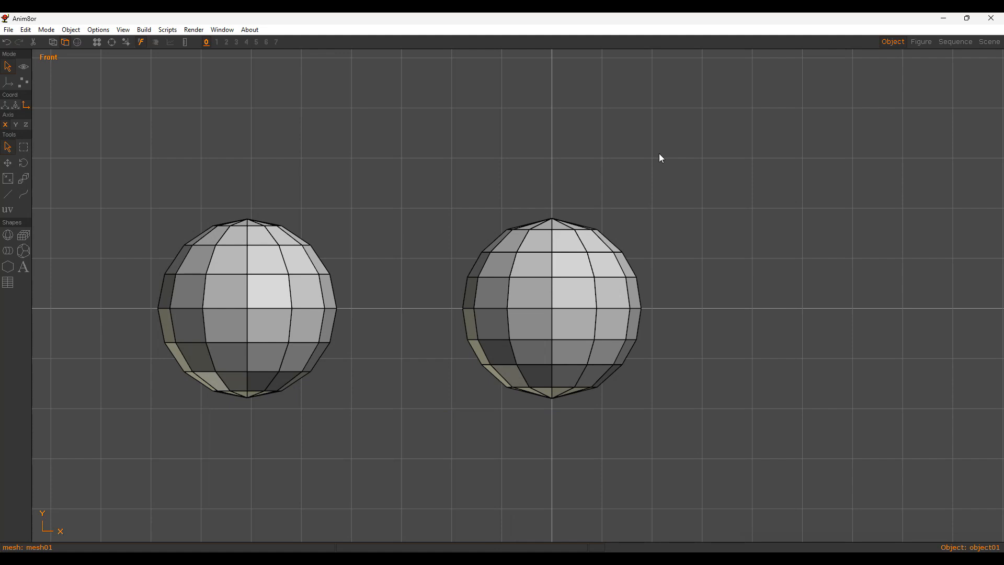
pyautogui.hotkey('shift', 'p')
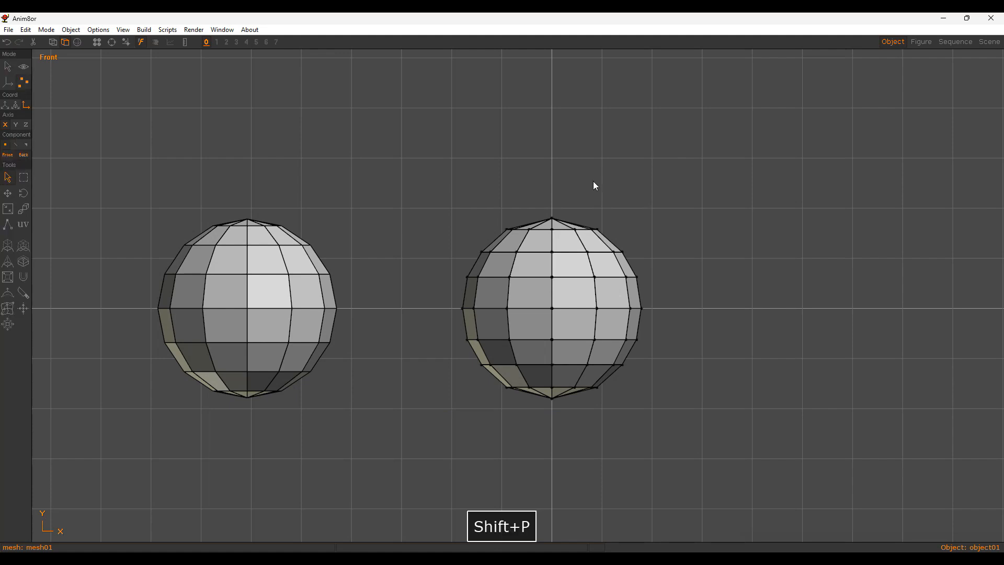
pyautogui.press('a')
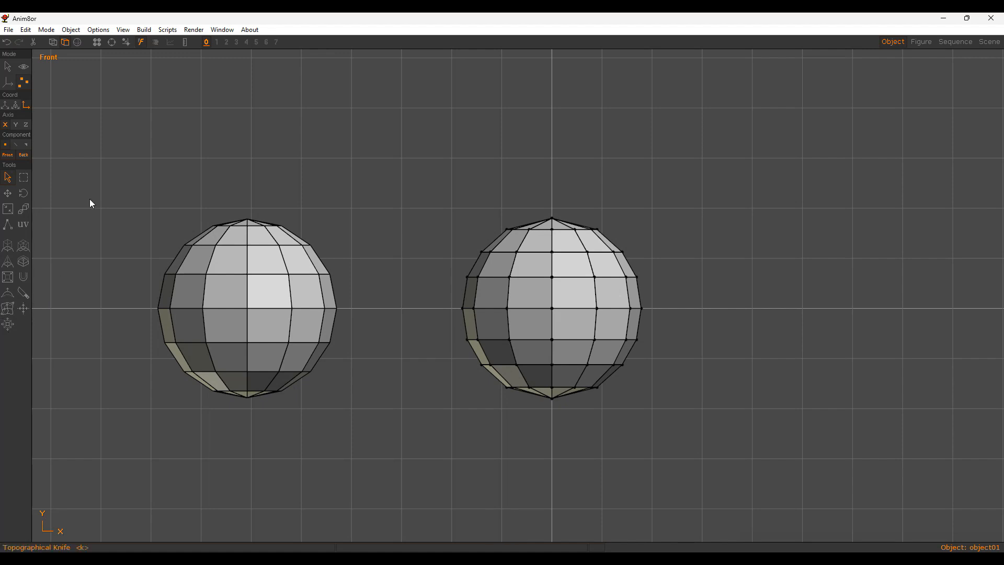
# Step: Cycle the component selection type through points and edges and leave it on faces
pyautogui.keyDown('alt'); pyautogui.moveTo(551, 272); pyautogui.dragTo(573, 262, button='middle'); pyautogui.keyUp('alt')
pyautogui.keyDown('alt'); pyautogui.moveTo(573, 263); pyautogui.dragTo(560, 263, button='right'); pyautogui.keyUp('alt')
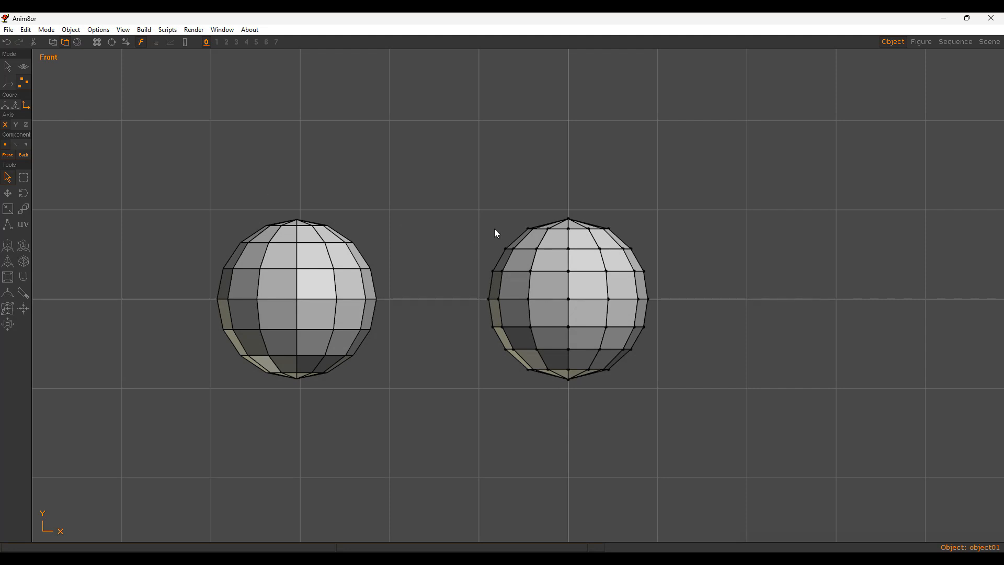
pyautogui.press('v')
pyautogui.press('e')
pyautogui.press('g')
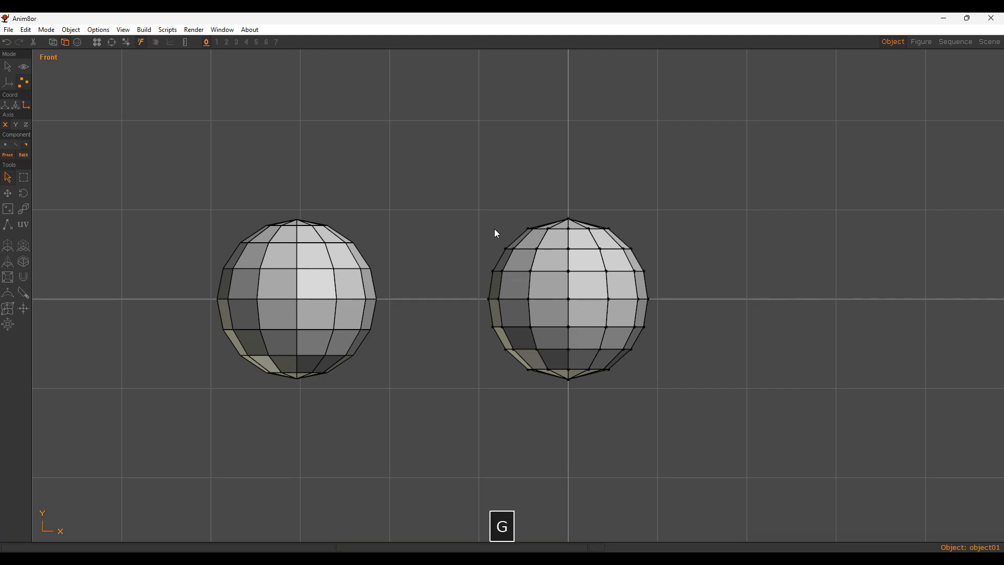
# Step: Activate the move, non-uniform scale, uniform scale and area-selection tools in turn and return to face selection
pyautogui.press('a')
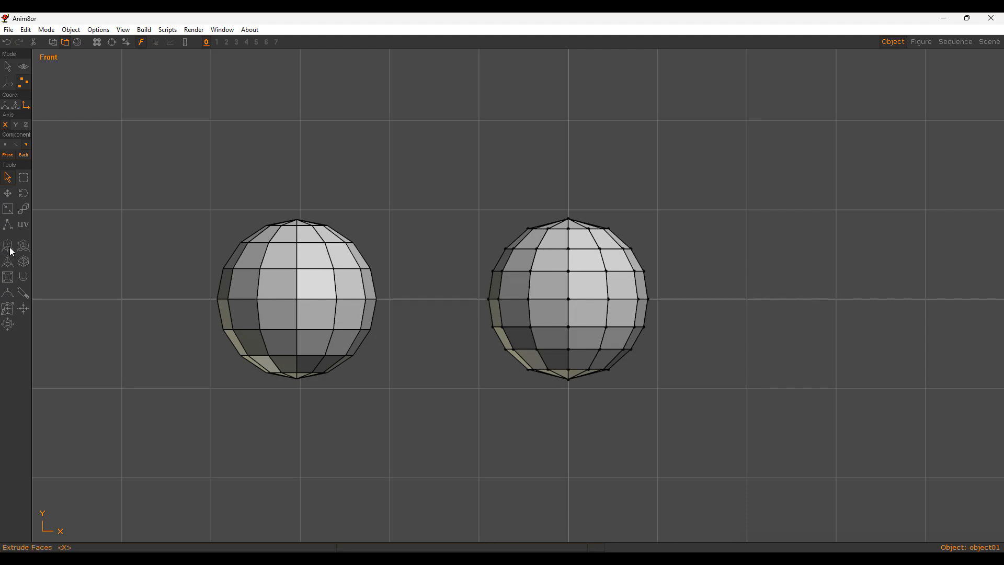
pyautogui.click(8, 194)
pyautogui.click(9, 209)
pyautogui.press('m')
pyautogui.press('n')
pyautogui.press('s')
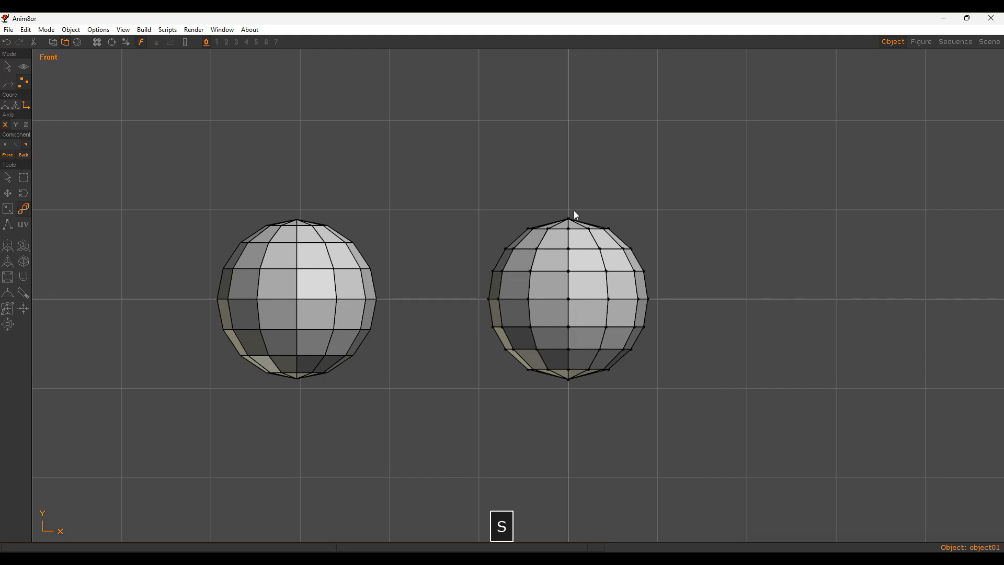
pyautogui.press('d')
pyautogui.press('g')
# Step: Pick a front face above the mesh's equator, and switch component selection to edges and to points with area selection
pyautogui.click(553, 291)
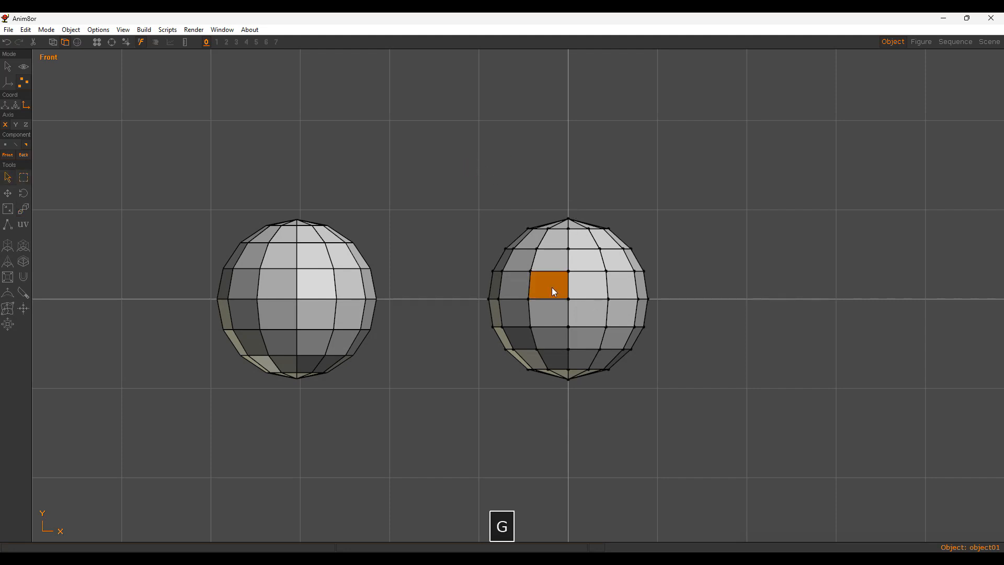
pyautogui.press('a')
pyautogui.press('e')
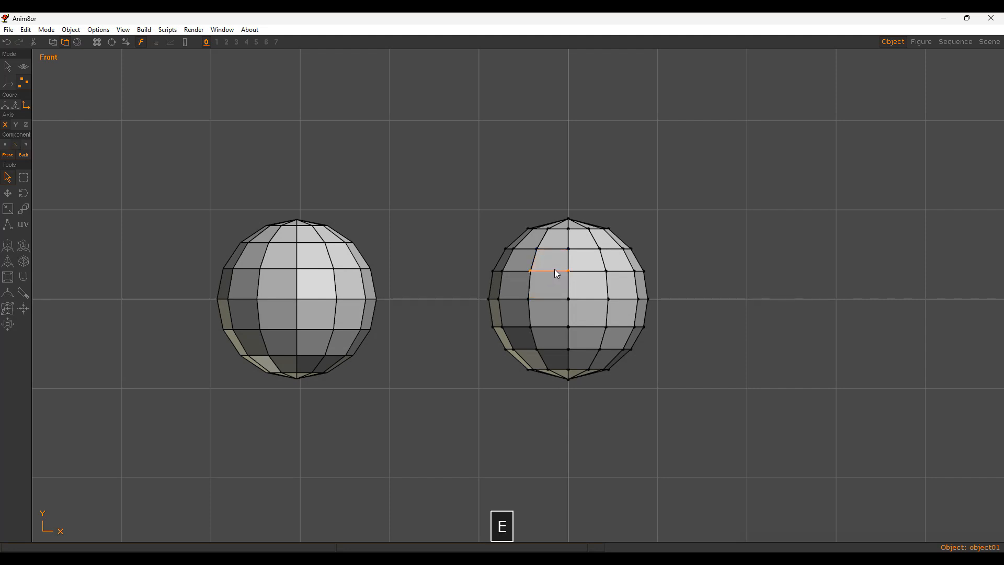
pyautogui.press('v')
pyautogui.press('d')
# Step: Inspect both spheres from an angled view and reframe them in the front view
pyautogui.moveTo(473, 235); pyautogui.dragTo(832, 282, button='right')
pyautogui.keyDown('alt'); pyautogui.moveTo(545, 233); pyautogui.dragTo(610, 341); pyautogui.keyUp('alt')
pyautogui.press('5')
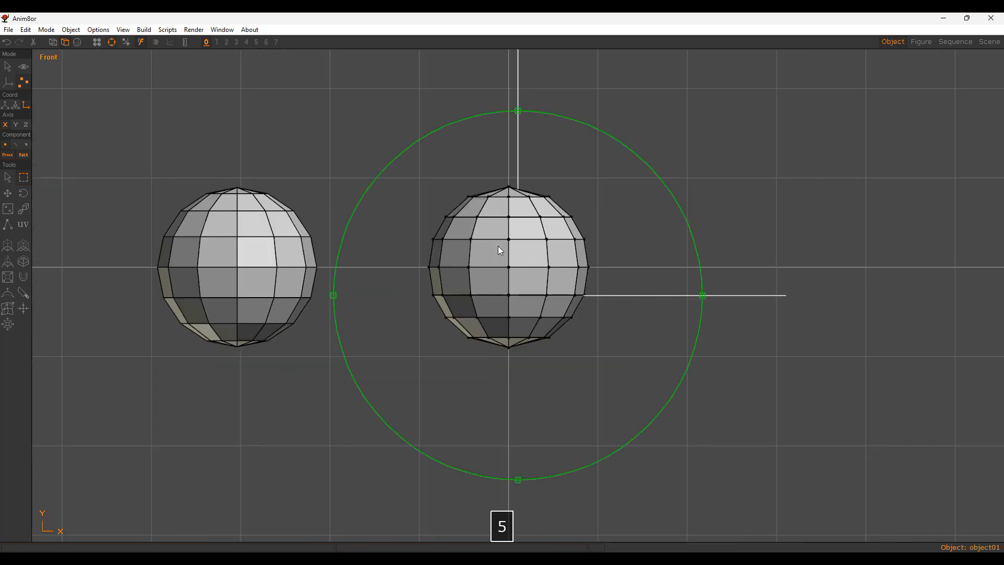
pyautogui.keyDown('alt'); pyautogui.moveTo(497, 246); pyautogui.dragTo(507, 294, button='middle'); pyautogui.keyUp('alt')
pyautogui.keyDown('alt'); pyautogui.moveTo(507, 294); pyautogui.dragTo(522, 287, button='right'); pyautogui.keyUp('alt')
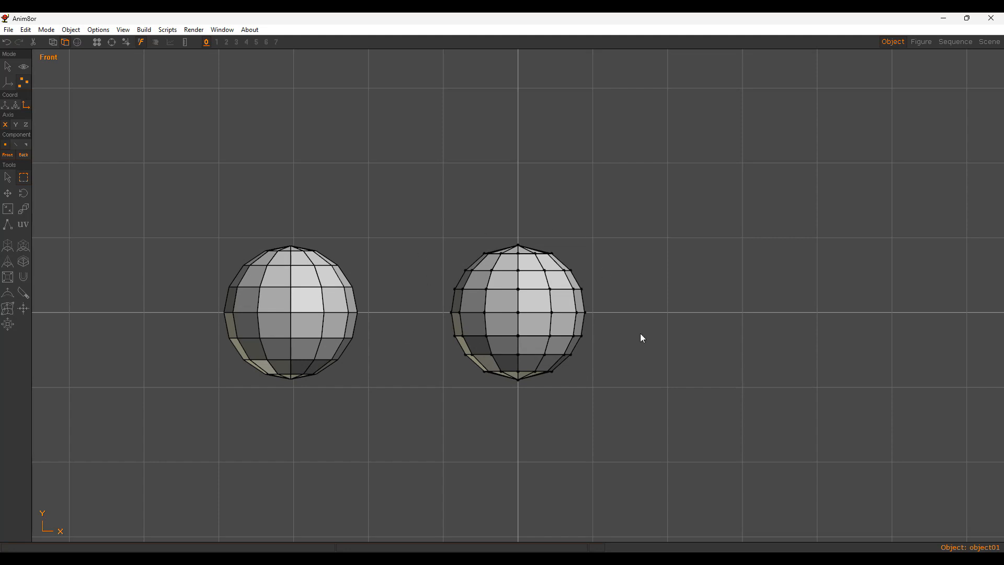
pyautogui.keyDown('alt'); pyautogui.moveTo(528, 300); pyautogui.dragTo(535, 291, button='right'); pyautogui.keyUp('alt')
# Step: Return to object editing, draw an extra sphere primitive on the far side of the reshaped mesh, and delete it
pyautogui.hotkey('shift', 'a')
pyautogui.press('a')
pyautogui.hotkey('shift', 's')
pyautogui.moveTo(696, 297); pyautogui.dragTo(598, 320)
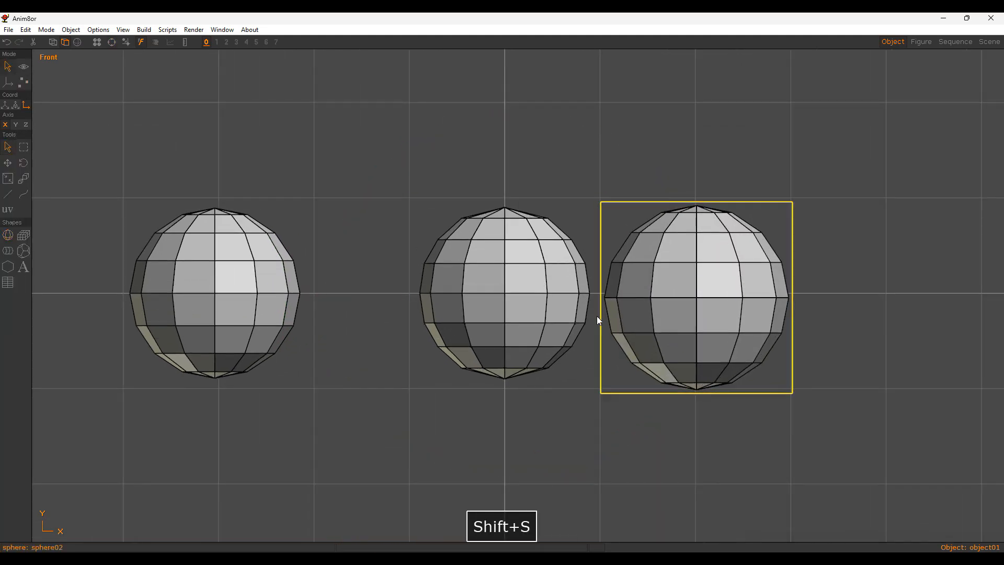
pyautogui.hotkey('ctrl', 'x')
pyautogui.keyDown('alt'); pyautogui.moveTo(638, 240); pyautogui.dragTo(582, 286, button='right'); pyautogui.keyUp('alt')
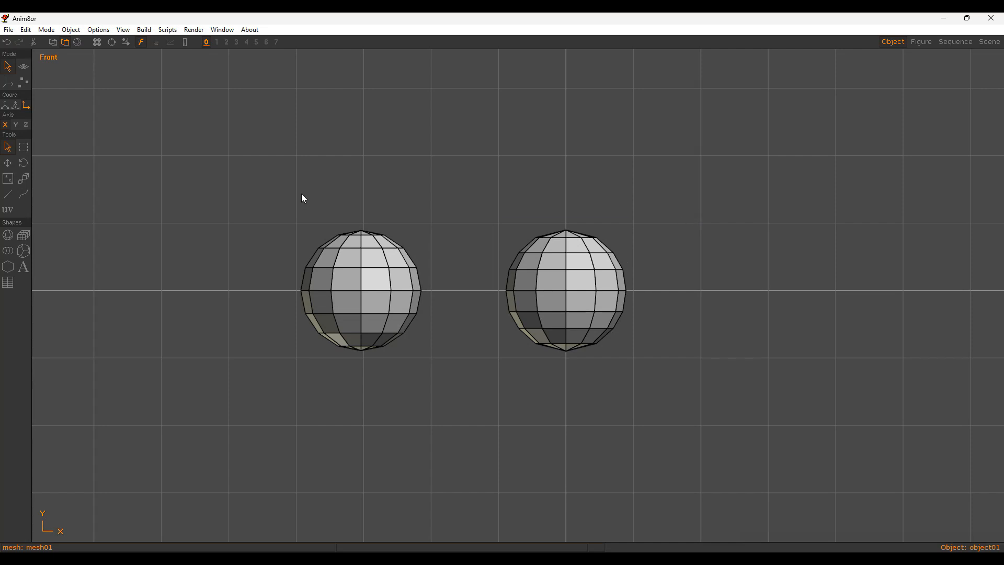
# Step: Draw two sphere primitives above the existing pair in the front view
pyautogui.click(8, 235)
pyautogui.moveTo(219, 202); pyautogui.dragTo(291, 159)
pyautogui.click(373, 176)
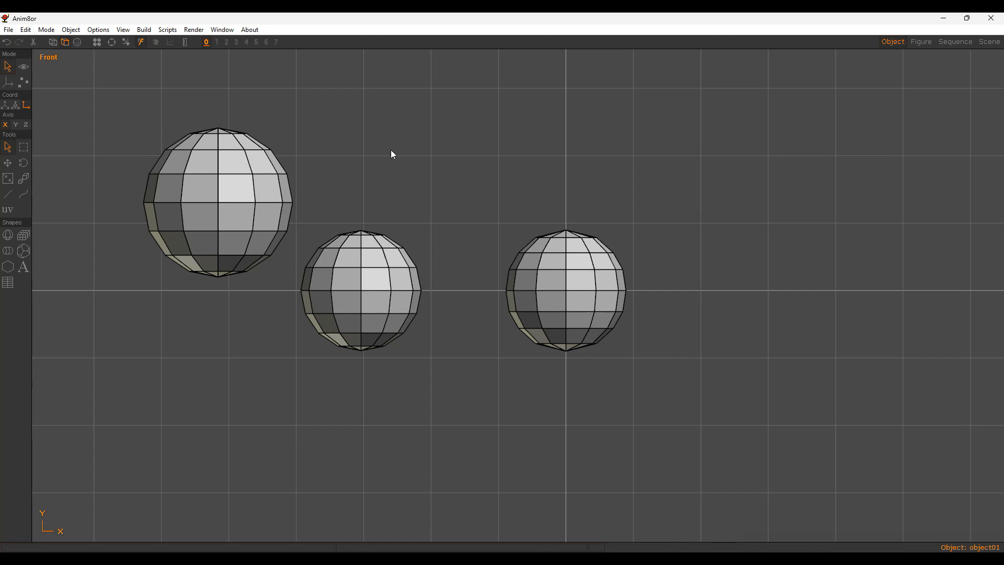
pyautogui.hotkey('shift', 's')
pyautogui.moveTo(410, 146); pyautogui.dragTo(461, 112)
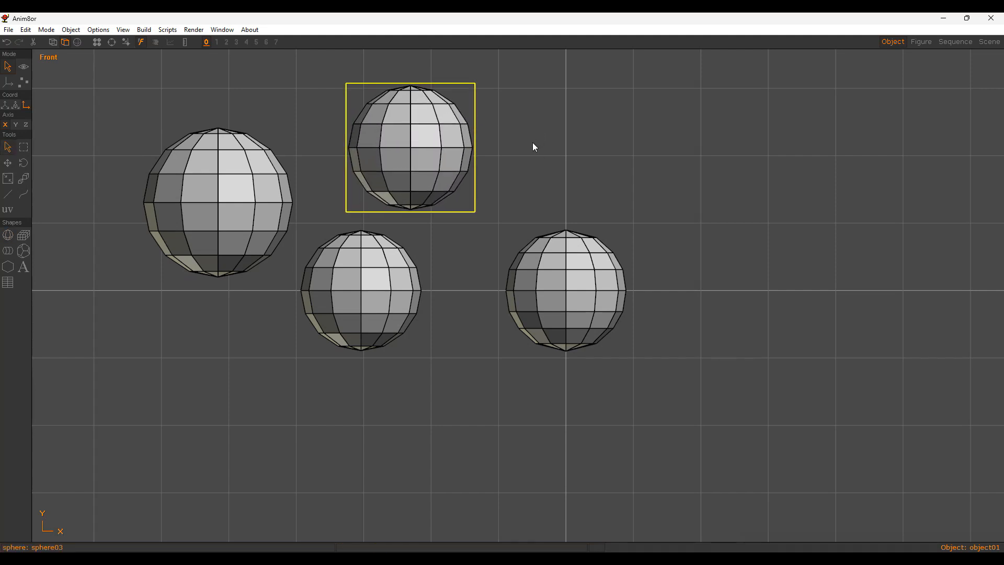
# Step: Delete both newly drawn sphere primitives and clear the selection
pyautogui.hotkey('ctrl', 'x')
pyautogui.press('a')
pyautogui.click(242, 164)
pyautogui.hotkey('ctrl', 'x')
pyautogui.press('a')
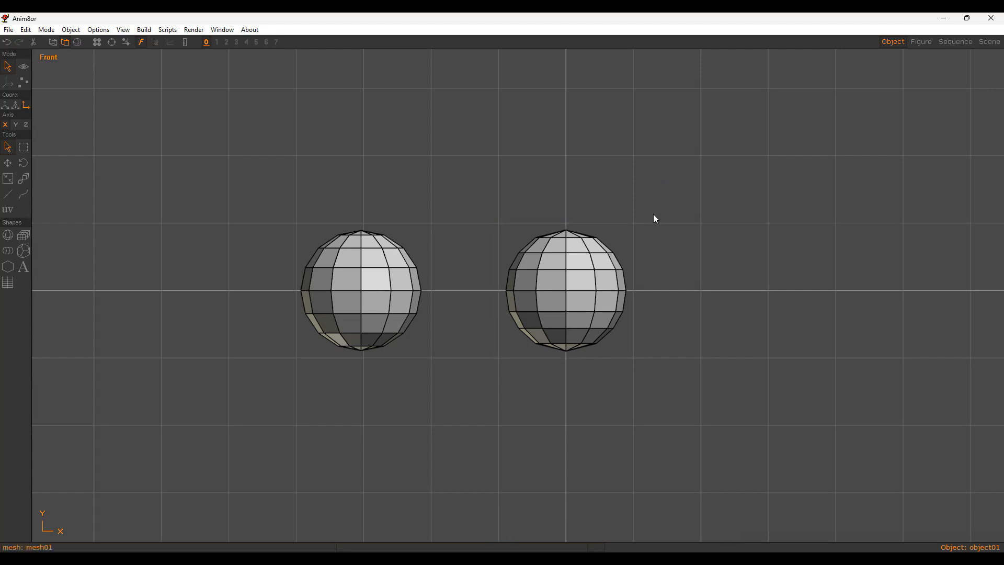
# Step: Put the reshaped mesh into point editing, inspect both spheres from low and high angles, and return to the front view
pyautogui.hotkey('shift', 'p')
pyautogui.keyDown('alt'); pyautogui.moveTo(548, 267); pyautogui.dragTo(592, 158); pyautogui.keyUp('alt')
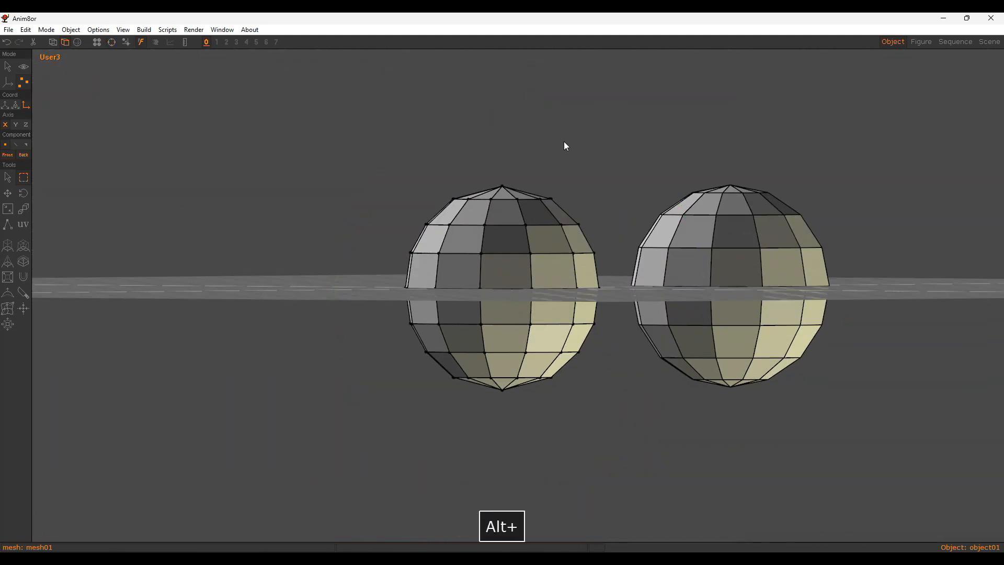
pyautogui.keyDown('alt'); pyautogui.moveTo(482, 258); pyautogui.dragTo(566, 228); pyautogui.keyUp('alt')
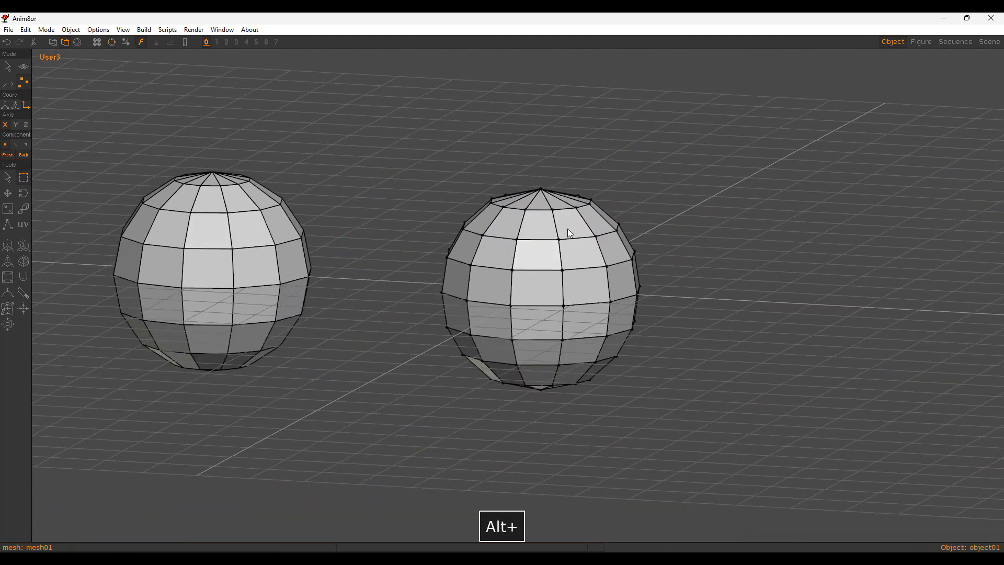
pyautogui.press('5')
pyautogui.scroll(-5, 566, 228)
pyautogui.moveTo(481, 250)
pyautogui.keyDown('alt'); pyautogui.mouseDown(button='middle')
pyautogui.moveTo(494, 281)
pyautogui.moveTo(464, 250)
pyautogui.mouseUp(button='middle'); pyautogui.keyUp('alt')
pyautogui.keyDown('alt'); pyautogui.moveTo(463, 250); pyautogui.dragTo(593, 259, button='right'); pyautogui.keyUp('alt')
pyautogui.keyDown('alt'); pyautogui.moveTo(593, 259); pyautogui.dragTo(574, 285, button='middle'); pyautogui.keyUp('alt')
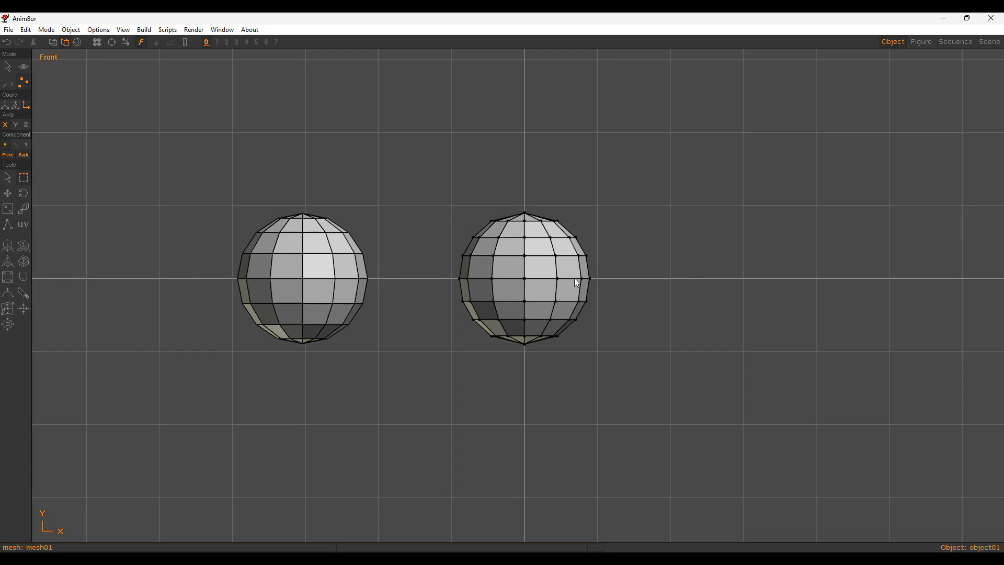
pyautogui.scroll(2, 608, 268)
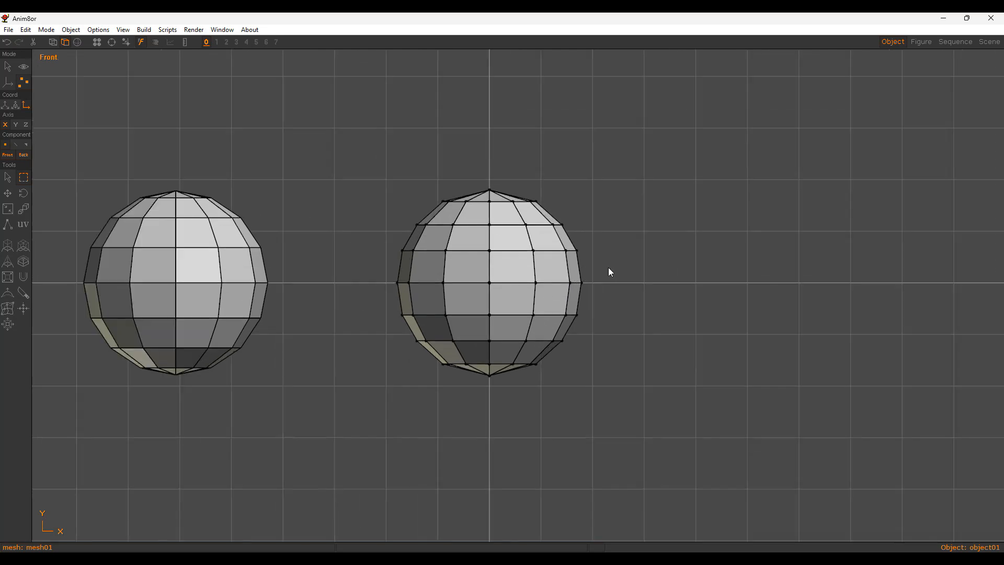
# Step: Select the mesh's top pole point and move it upward along the Y axis to form a spike
pyautogui.press('d')
pyautogui.moveTo(488, 173); pyautogui.dragTo(525, 195)
pyautogui.press('m')
pyautogui.press('y')
pyautogui.moveTo(609, 205); pyautogui.dragTo(642, 174)
# Step: Select the edge loop just above the mesh's equator and scale it outward by a factor of about 1.508
pyautogui.press('e')
pyautogui.click(474, 251)
pyautogui.press('q')
pyautogui.press('s')
pyautogui.moveTo(685, 230); pyautogui.dragTo(651, 249)
# Step: Select the two side faces below the flared ring and peak them to a height of about 11.55
pyautogui.press('a')
pyautogui.press('g')
pyautogui.click(423, 274)
pyautogui.middleClick(566, 272)
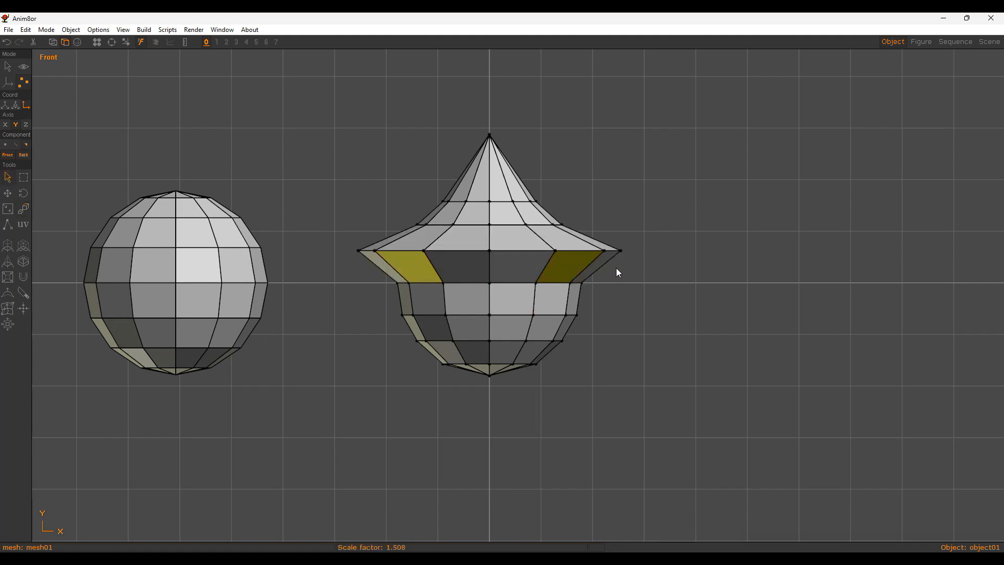
pyautogui.hotkey('shift', 'p')
pyautogui.moveTo(693, 291); pyautogui.dragTo(758, 235)
# Step: Select the faces around the mesh's bottom pole, extrude them by about 7.195, and scale the extruded faces
pyautogui.press('d')
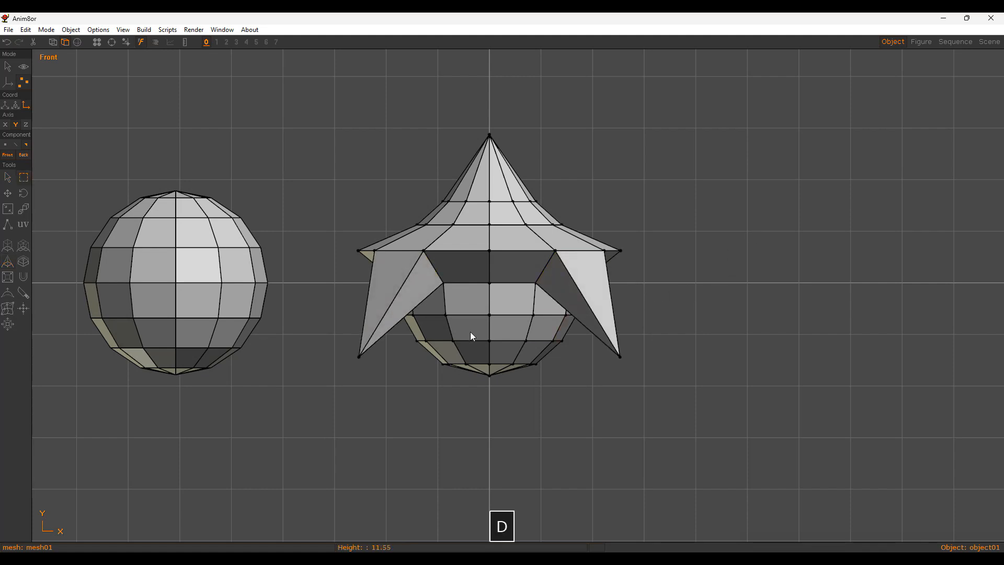
pyautogui.moveTo(409, 356); pyautogui.dragTo(569, 393)
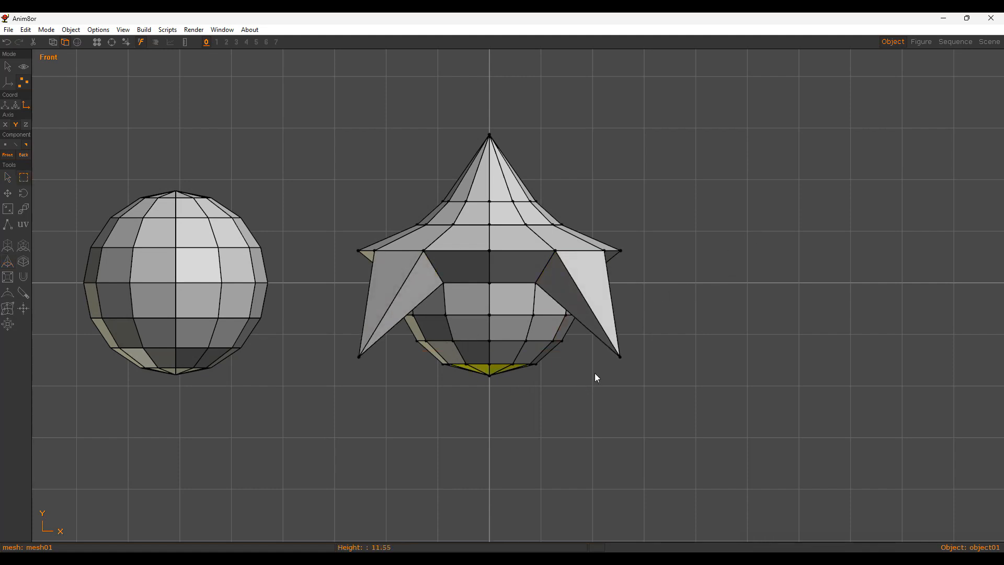
pyautogui.hotkey('shift', 'x')
pyautogui.moveTo(687, 371); pyautogui.dragTo(726, 342)
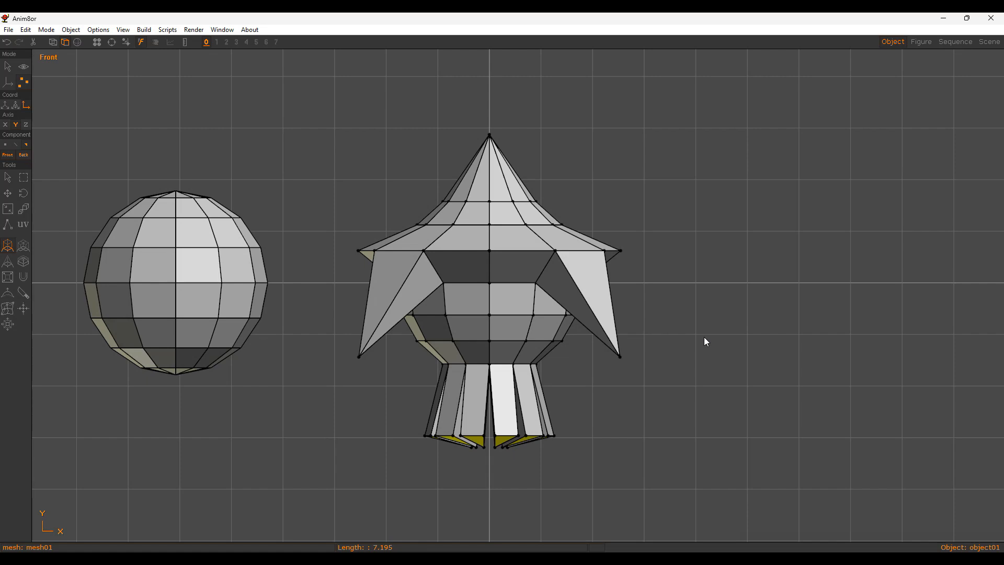
pyautogui.press('s')
pyautogui.moveTo(758, 287); pyautogui.dragTo(697, 429)
# Step: Inspect the deformed mesh from an angle, and undo its bottom extrusion, face peaks, ring scaling and pole move
pyautogui.keyDown('alt'); pyautogui.moveTo(557, 317); pyautogui.dragTo(709, 291); pyautogui.keyUp('alt')
pyautogui.press('5')
pyautogui.hotkey('ctrl', 'z')
pyautogui.hotkey('ctrl', 'z')
pyautogui.hotkey('ctrl', 'z')
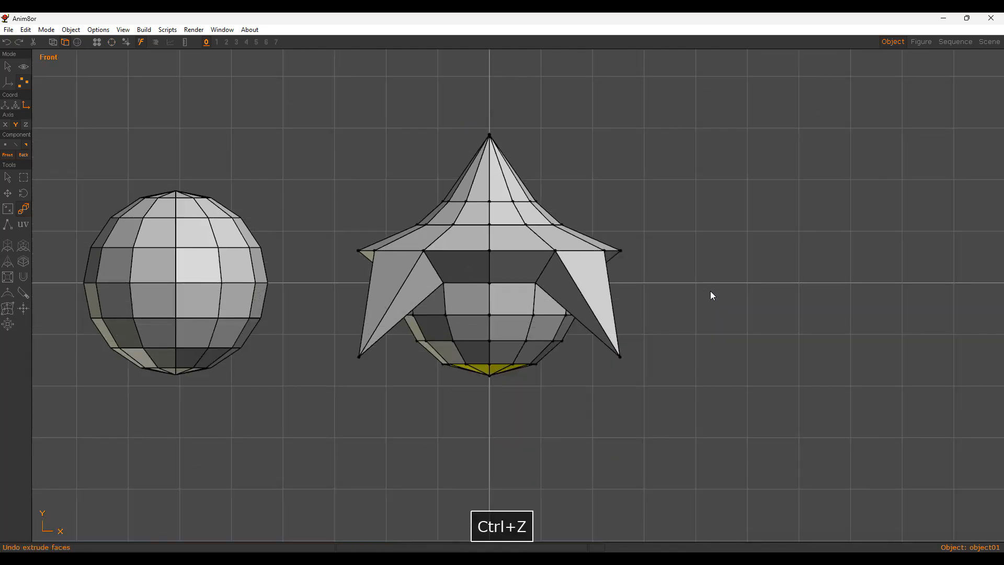
pyautogui.hotkey('ctrl', 'z')
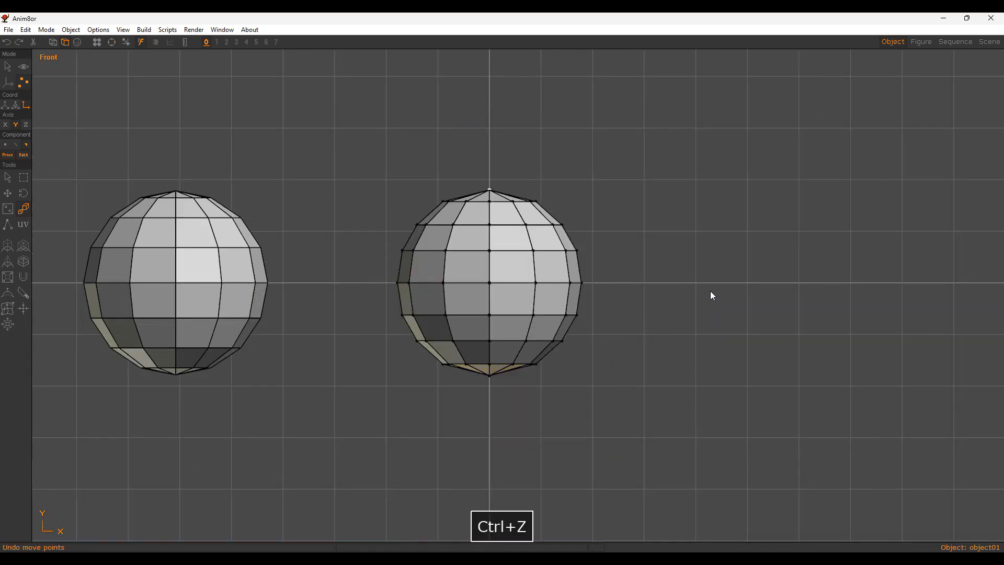
pyautogui.press('a')
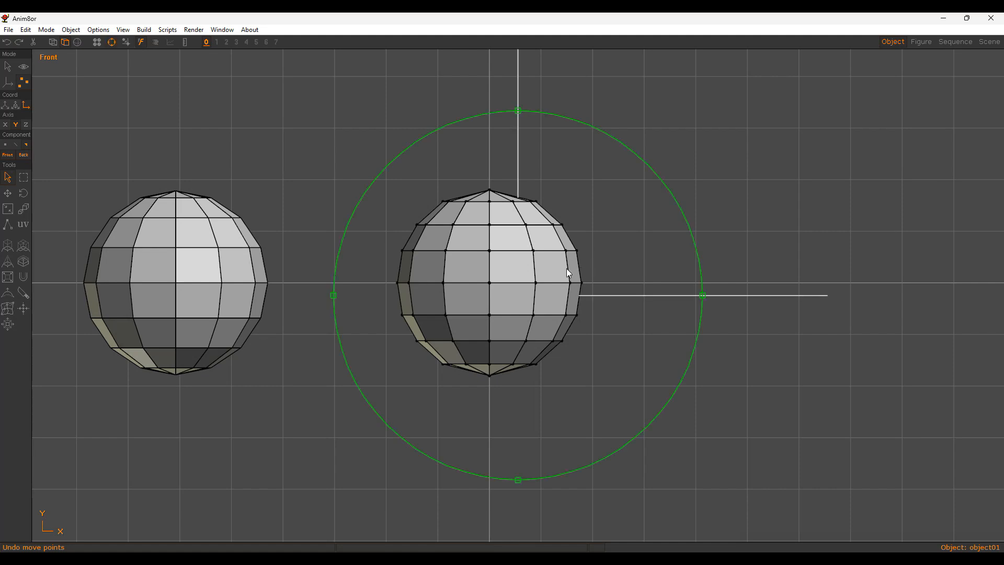
pyautogui.keyDown('alt'); pyautogui.moveTo(567, 268); pyautogui.dragTo(568, 292, button='middle'); pyautogui.keyUp('alt')
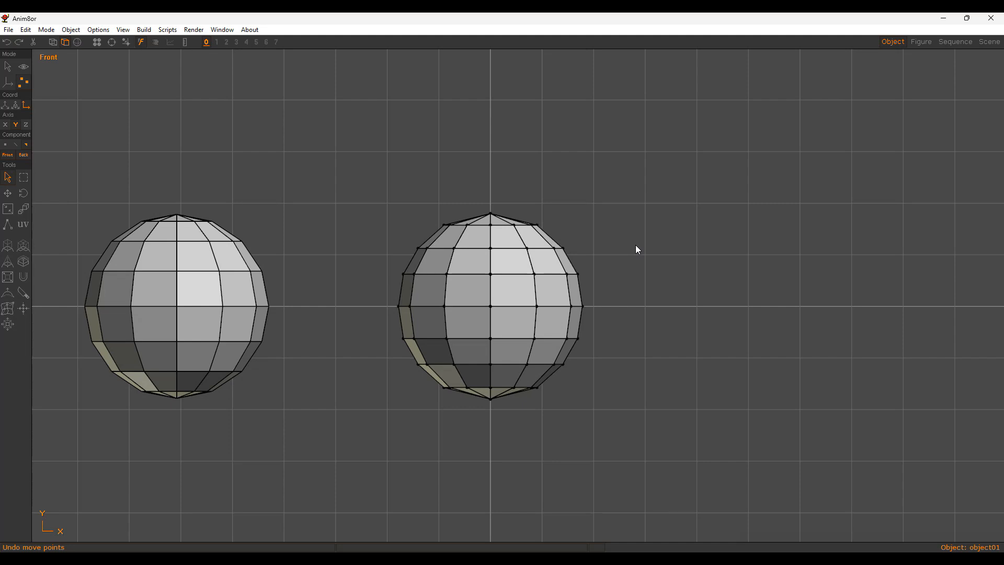
# Step: Select an edge loop on the mesh's upper part, inspect it from an angled view, and return to the selection tool
pyautogui.press('e')
pyautogui.click(481, 226)
pyautogui.press('q')
pyautogui.keyDown('alt'); pyautogui.moveTo(569, 275); pyautogui.dragTo(535, 283); pyautogui.keyUp('alt')
pyautogui.press('a')
pyautogui.keyDown('alt'); pyautogui.moveTo(622, 240); pyautogui.dragTo(515, 292); pyautogui.keyUp('alt')
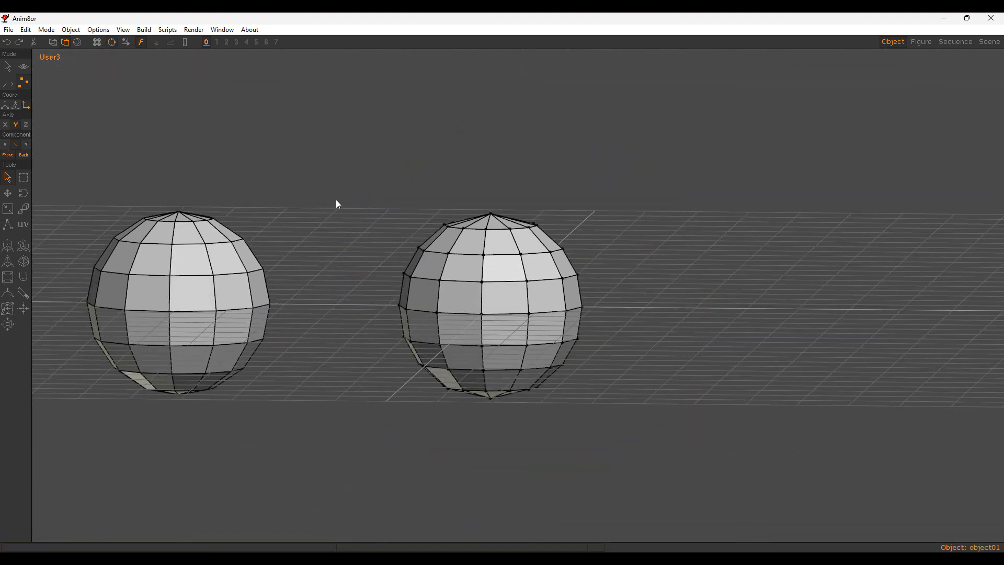
# Step: Return to object editing, toggle between point and object editing in an angled view, and pick the sphere primitive
pyautogui.hotkey('shift', 'a')
pyautogui.press('a')
pyautogui.press('5')
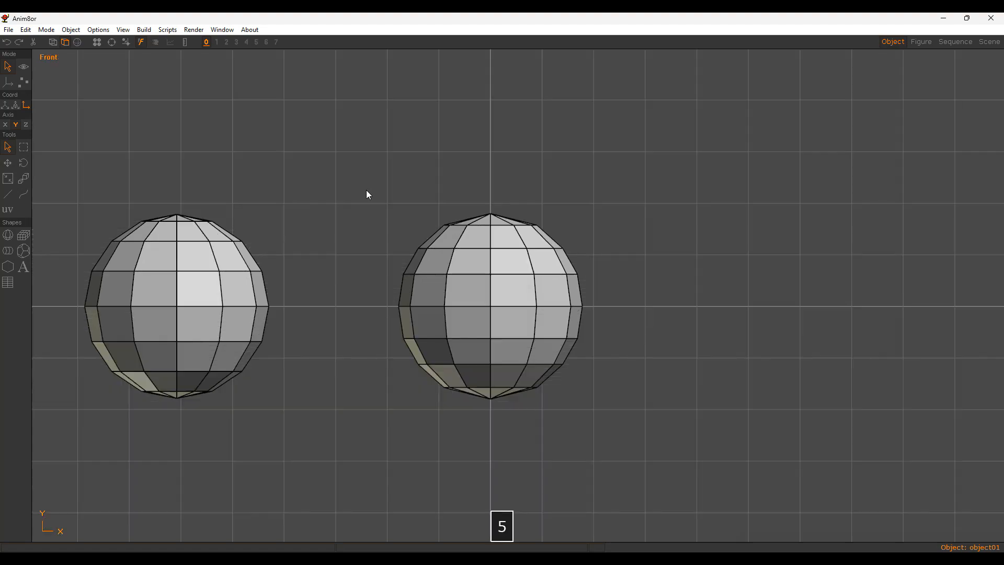
pyautogui.keyDown('alt'); pyautogui.moveTo(482, 227); pyautogui.dragTo(541, 297); pyautogui.keyUp('alt')
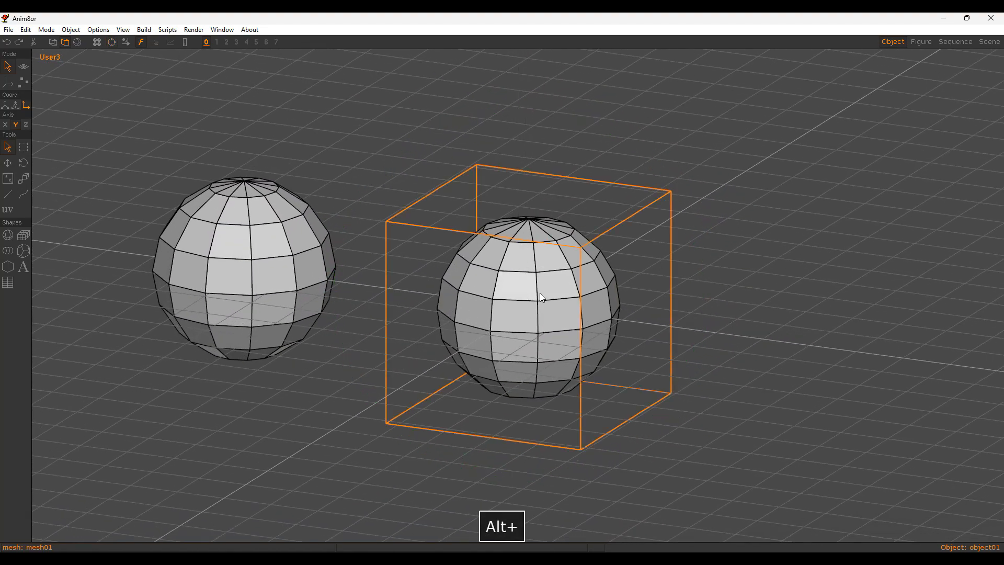
pyautogui.click(21, 83)
pyautogui.click(7, 63)
pyautogui.click(27, 82)
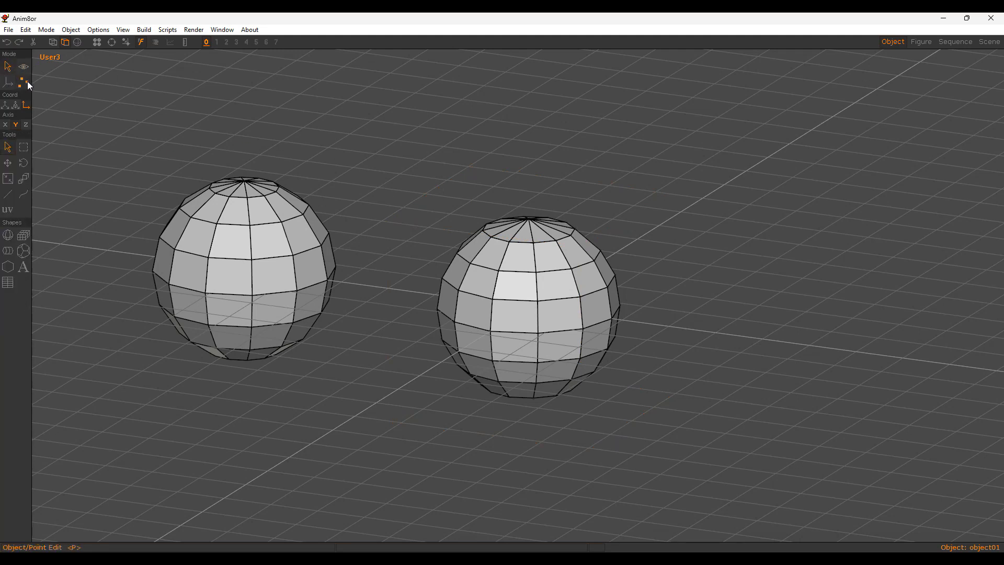
pyautogui.click(9, 68)
pyautogui.click(240, 251)
pyautogui.press('a')
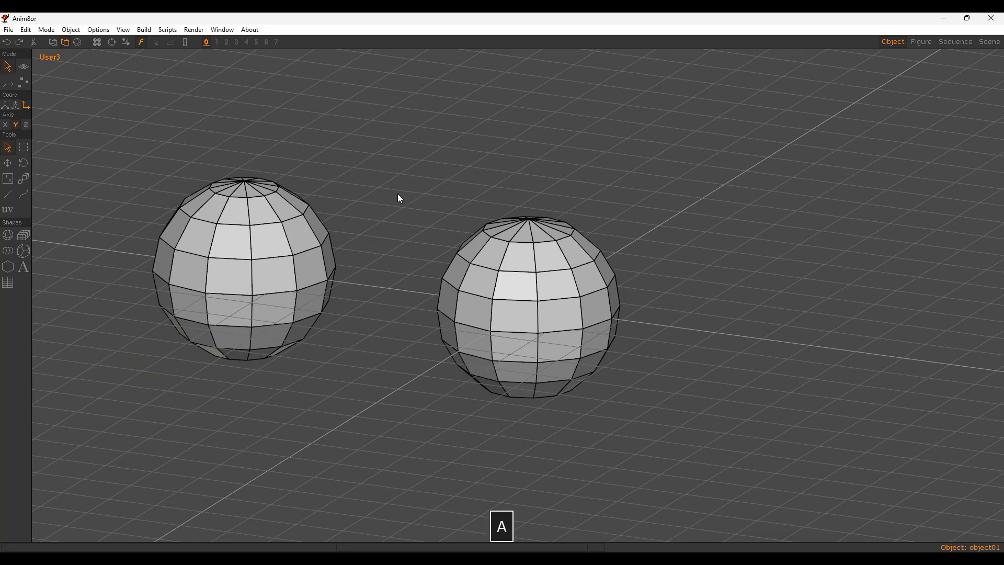
# Step: Show the front view and put the reshaped mesh into point editing with points as the component type
pyautogui.press('5')
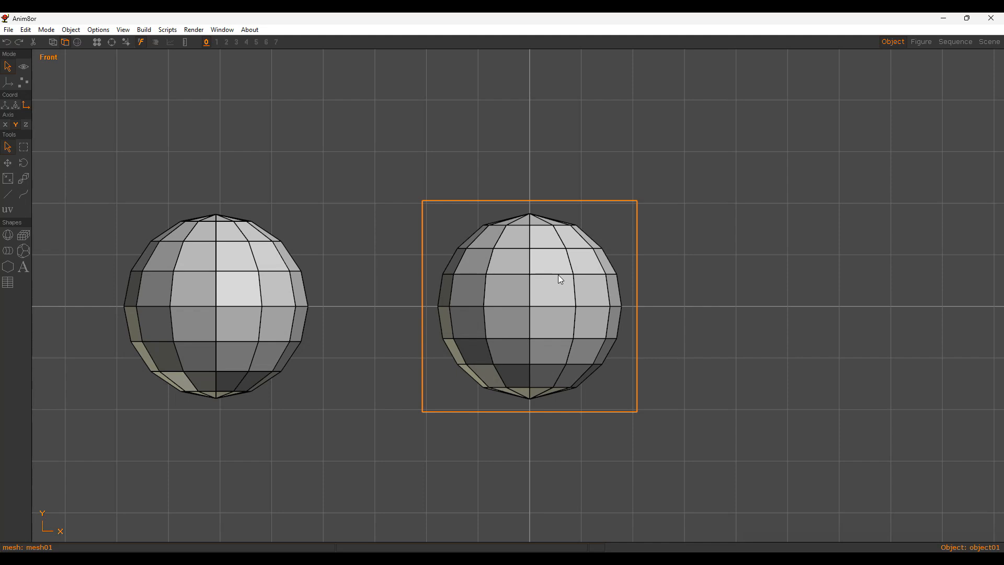
pyautogui.hotkey('shift', 'p')
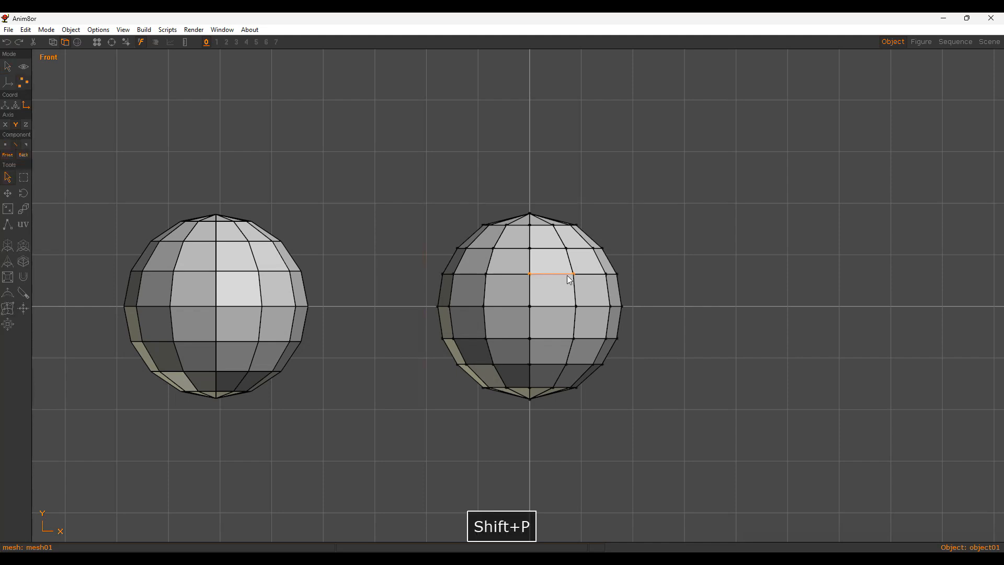
pyautogui.press('a')
pyautogui.press('v')
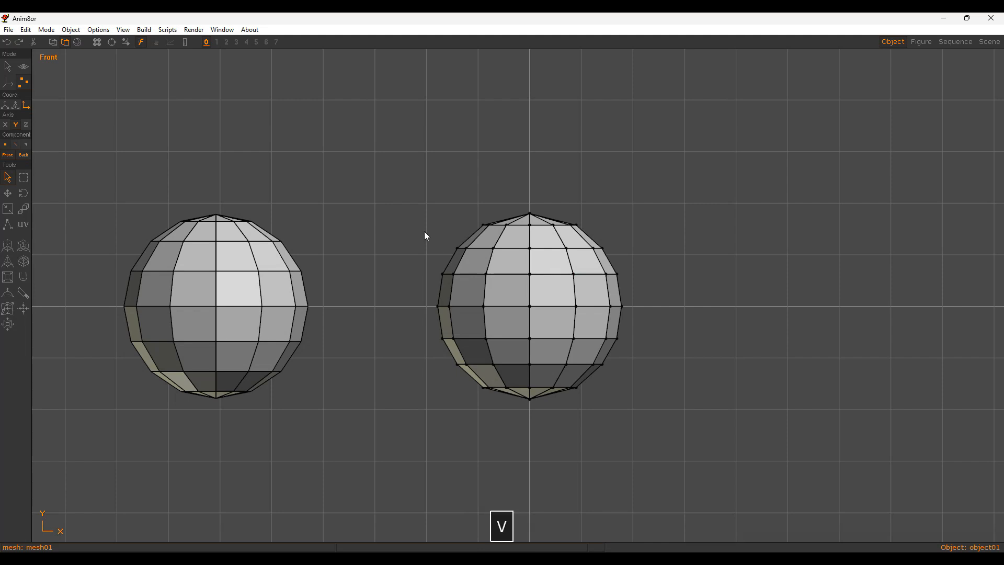
# Step: Examine both spheres at different zoom levels in the front view and from an angled view
pyautogui.scroll(-5, 425, 232)
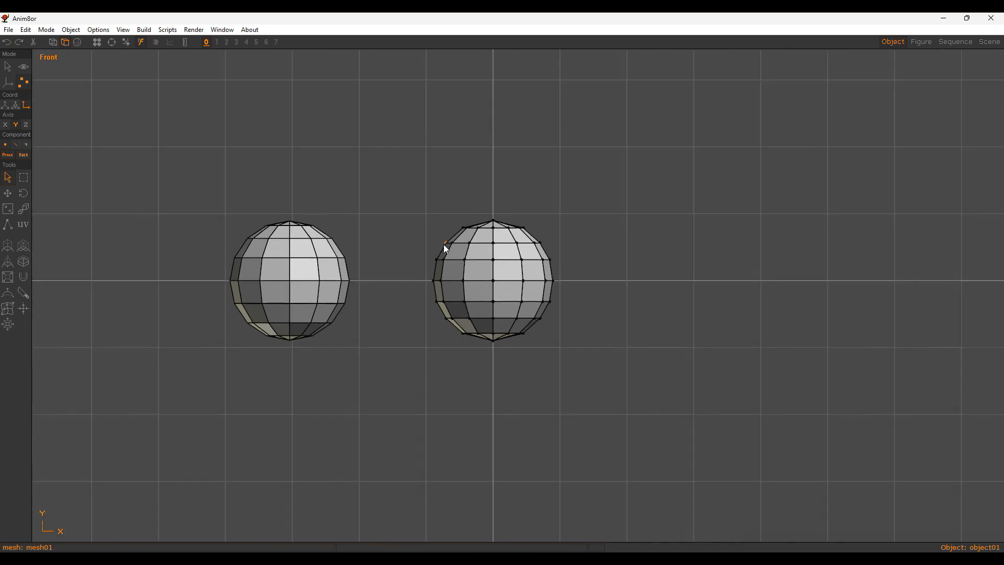
pyautogui.keyDown('alt'); pyautogui.moveTo(406, 230); pyautogui.dragTo(449, 246, button='middle'); pyautogui.keyUp('alt')
pyautogui.keyDown('alt'); pyautogui.moveTo(449, 246); pyautogui.dragTo(570, 256, button='right'); pyautogui.keyUp('alt')
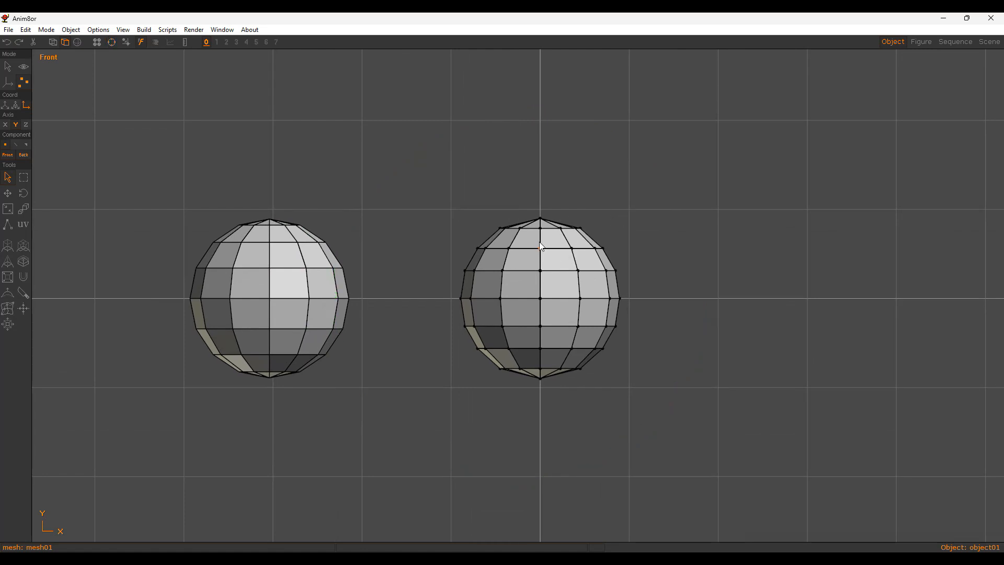
pyautogui.keyDown('alt'); pyautogui.moveTo(525, 265); pyautogui.dragTo(505, 277, button='right'); pyautogui.keyUp('alt')
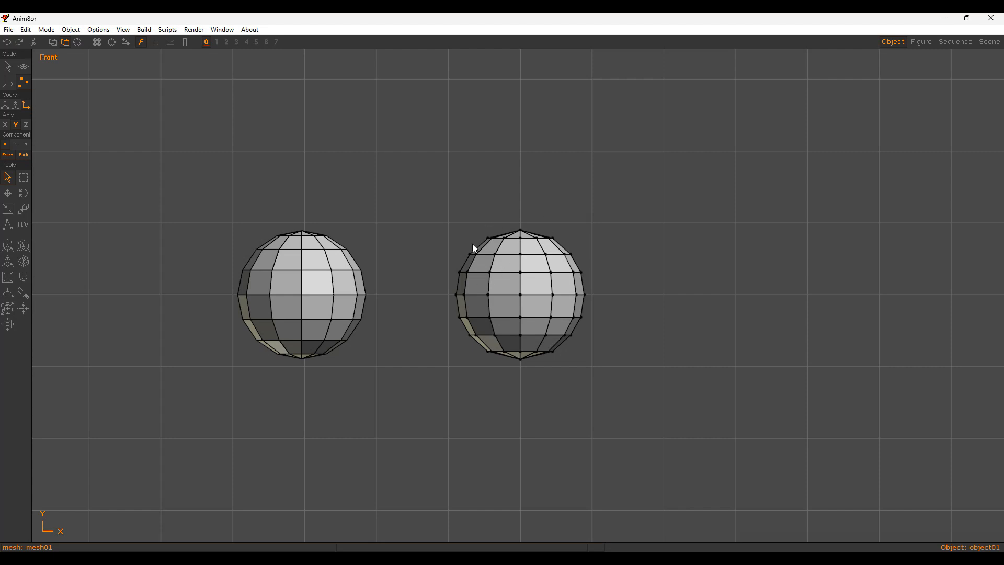
pyautogui.scroll(3, 540, 278)
pyautogui.scroll(-2, 540, 276)
pyautogui.press('a')
pyautogui.keyDown('alt'); pyautogui.moveTo(529, 290); pyautogui.dragTo(490, 306); pyautogui.keyUp('alt')
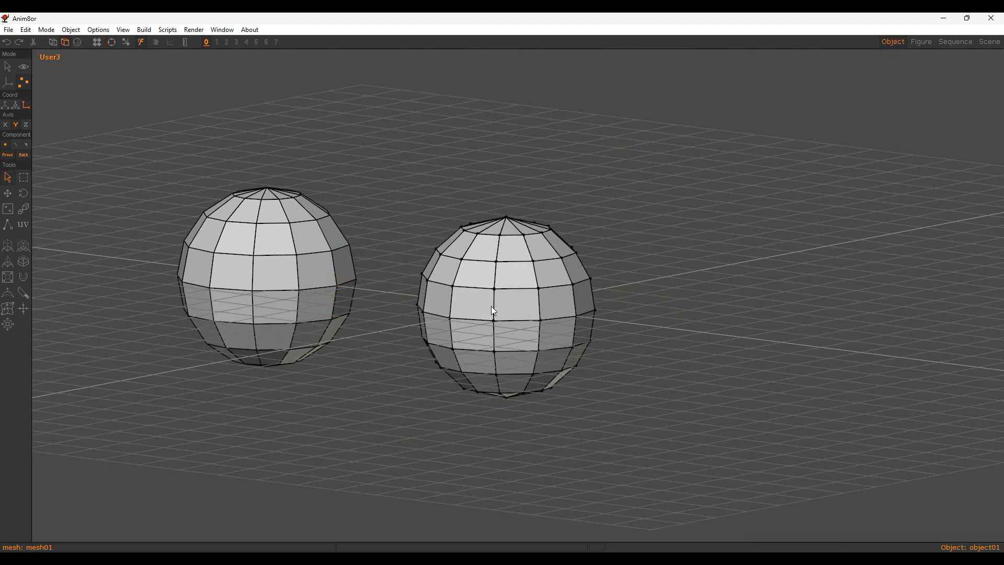
# Step: Compare the primitive sphere and the reshaped mesh from two angled views and at several zoom levels in the front view
pyautogui.keyDown('alt'); pyautogui.moveTo(552, 299); pyautogui.dragTo(438, 244); pyautogui.keyUp('alt')
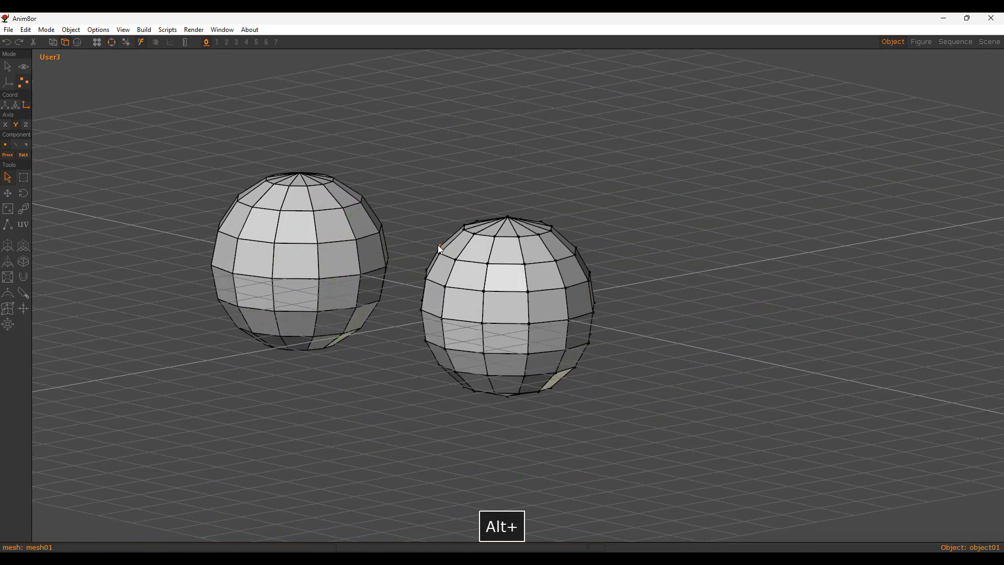
pyautogui.keyDown('alt'); pyautogui.moveTo(509, 309); pyautogui.dragTo(542, 286); pyautogui.keyUp('alt')
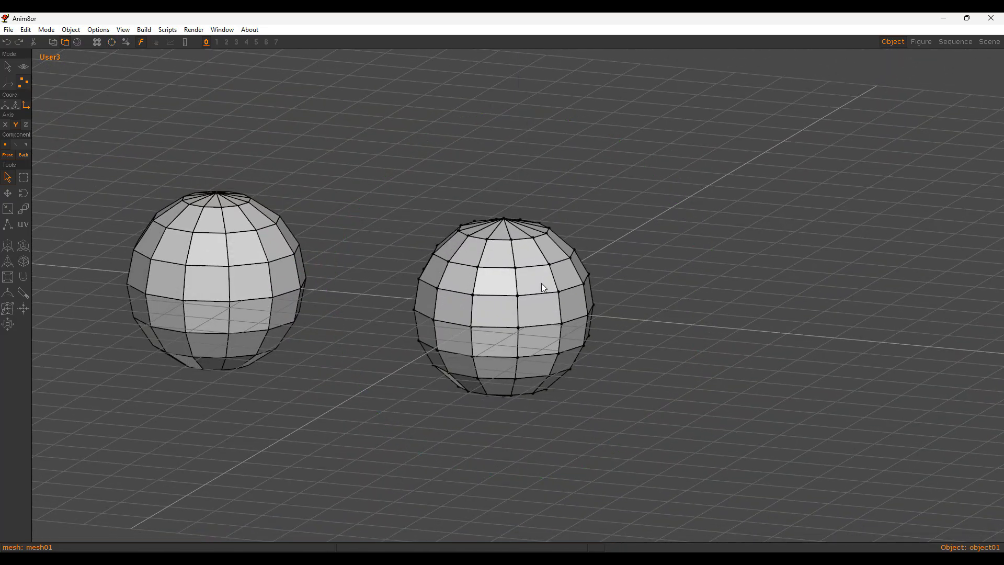
pyautogui.press('5')
pyautogui.keyDown('alt'); pyautogui.moveTo(554, 284); pyautogui.dragTo(552, 291, button='right'); pyautogui.keyUp('alt')
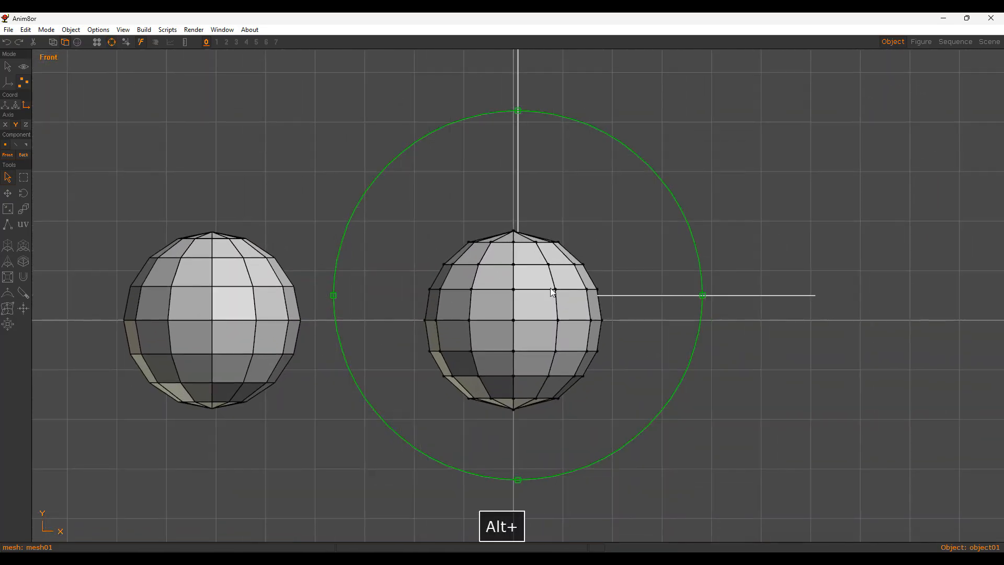
pyautogui.keyDown('alt'); pyautogui.moveTo(551, 291); pyautogui.dragTo(550, 278, button='middle'); pyautogui.keyUp('alt')
pyautogui.press('a')
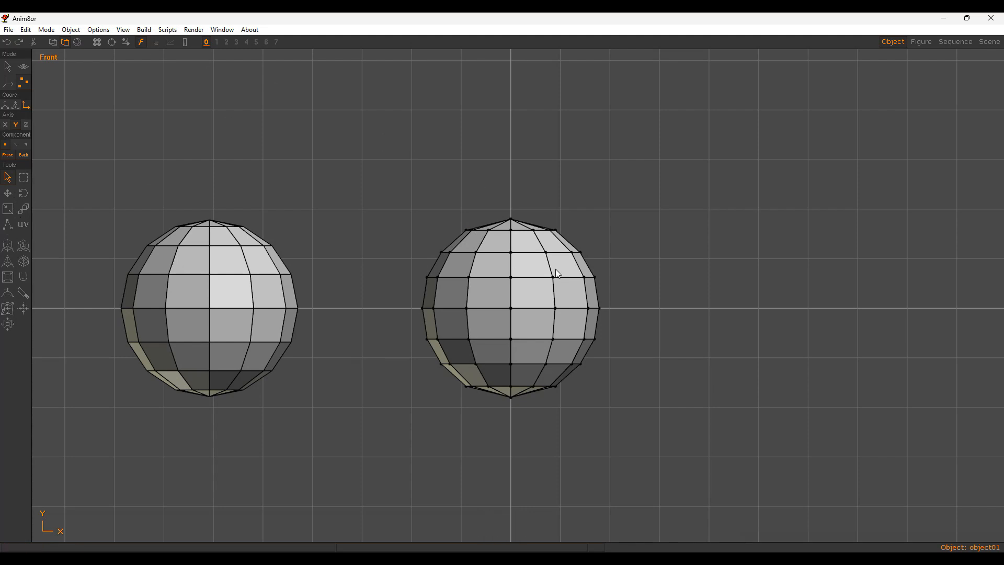
pyautogui.press('a')
pyautogui.keyDown('alt'); pyautogui.moveTo(580, 240); pyautogui.dragTo(508, 255, button='right'); pyautogui.keyUp('alt')
pyautogui.keyDown('alt'); pyautogui.moveTo(509, 255); pyautogui.dragTo(536, 263, button='middle'); pyautogui.keyUp('alt')
pyautogui.keyDown('alt'); pyautogui.moveTo(536, 262); pyautogui.dragTo(450, 268, button='right'); pyautogui.keyUp('alt')
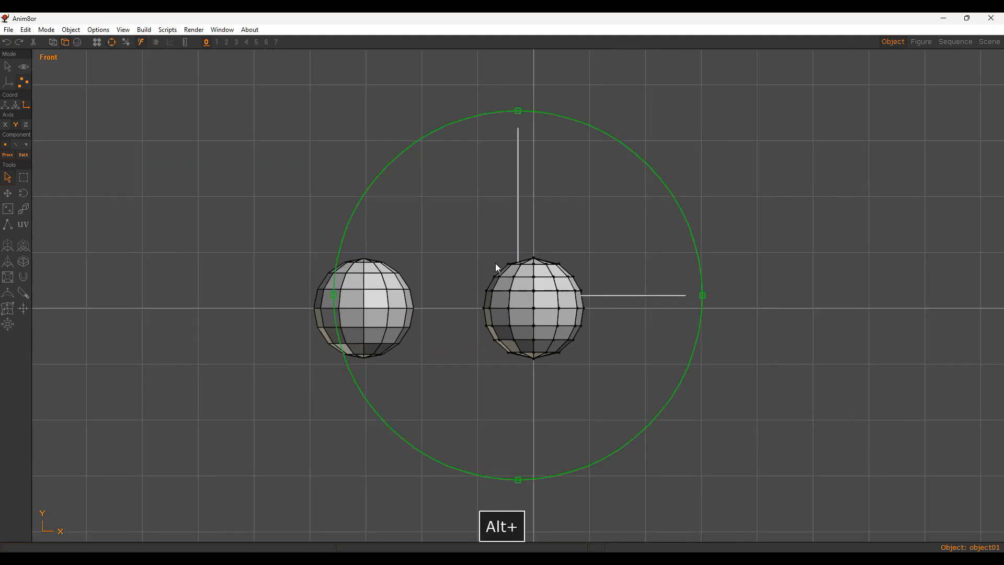
pyautogui.keyDown('alt'); pyautogui.moveTo(495, 263); pyautogui.dragTo(497, 270, button='middle'); pyautogui.keyUp('alt')
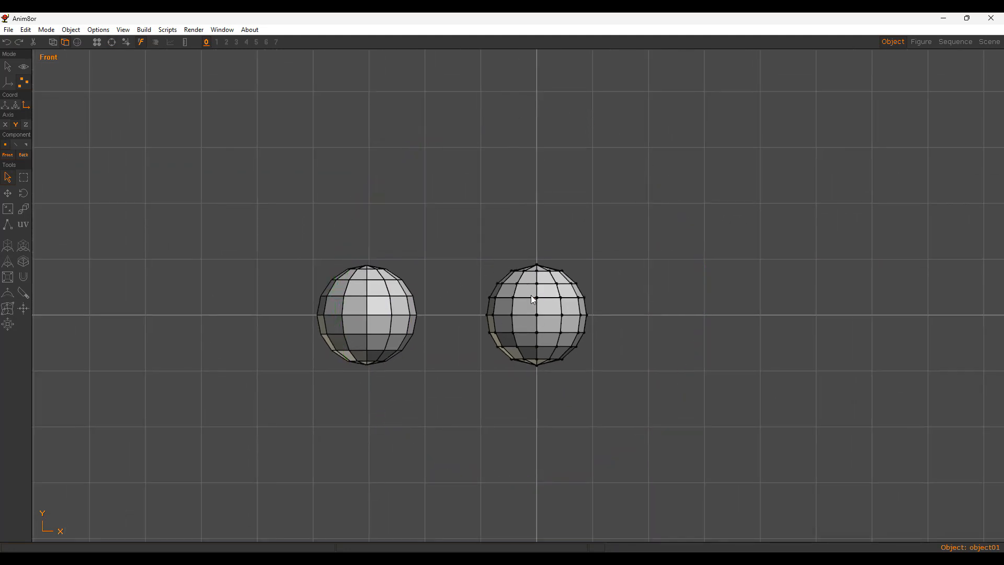
pyautogui.keyDown('alt'); pyautogui.moveTo(533, 296); pyautogui.dragTo(727, 272, button='right'); pyautogui.keyUp('alt')
pyautogui.keyDown('alt'); pyautogui.moveTo(727, 272); pyautogui.dragTo(718, 274, button='middle'); pyautogui.keyUp('alt')
pyautogui.keyDown('alt'); pyautogui.moveTo(551, 325); pyautogui.dragTo(547, 280, button='middle'); pyautogui.keyUp('alt')
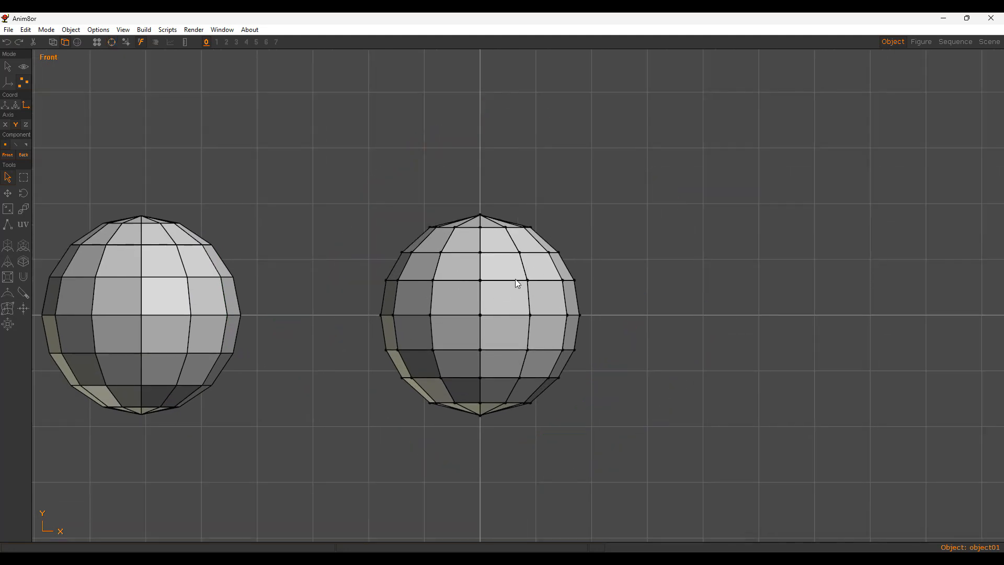
pyautogui.keyDown('alt'); pyautogui.moveTo(517, 293); pyautogui.dragTo(544, 297, button='middle'); pyautogui.keyUp('alt')
pyautogui.keyDown('alt'); pyautogui.moveTo(544, 296); pyautogui.dragTo(510, 329); pyautogui.keyUp('alt')
pyautogui.press('5')
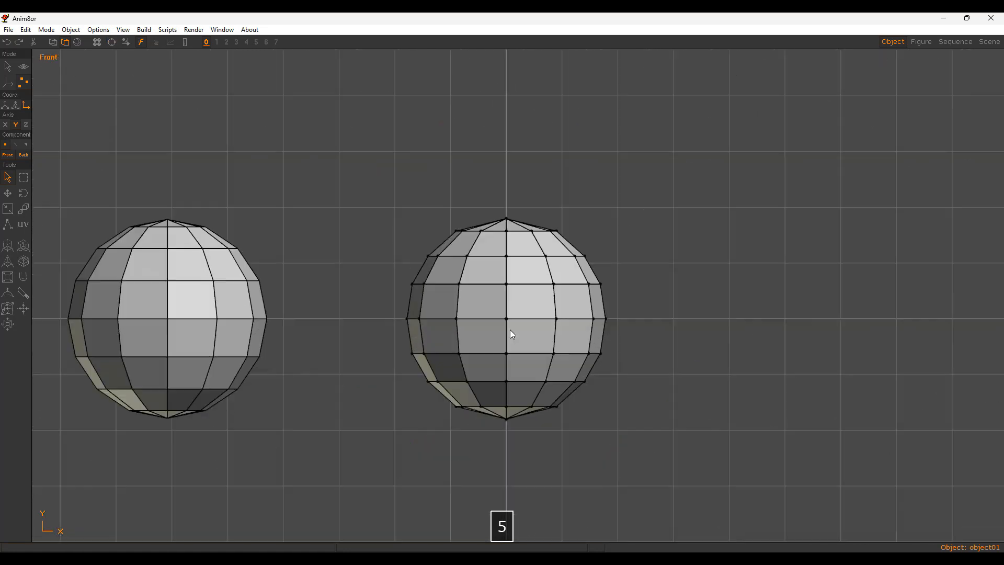
# Step: Return to object editing with the selection tool active and nothing selected, keeping both spheres in the front view
pyautogui.hotkey('shift', 'a')
pyautogui.press('a')
pyautogui.keyDown('alt'); pyautogui.moveTo(596, 275); pyautogui.dragTo(502, 277, button='right'); pyautogui.keyUp('alt')
pyautogui.keyDown('alt'); pyautogui.moveTo(501, 277); pyautogui.dragTo(546, 265, button='middle'); pyautogui.keyUp('alt')
pyautogui.keyDown('alt'); pyautogui.moveTo(513, 278); pyautogui.dragTo(563, 305, button='right'); pyautogui.keyUp('alt')
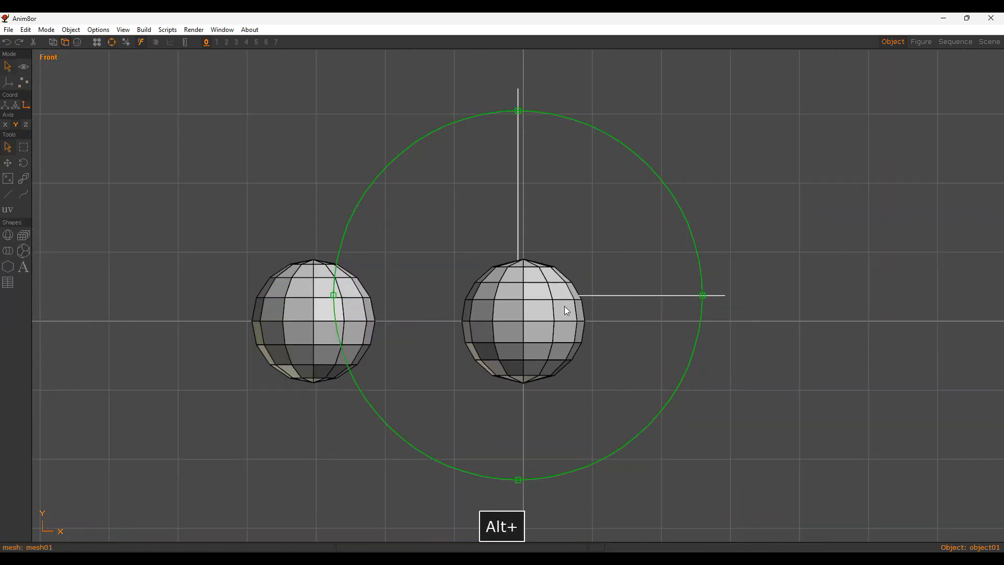
pyautogui.keyDown('alt'); pyautogui.moveTo(563, 306); pyautogui.dragTo(553, 280, button='middle'); pyautogui.keyUp('alt')
pyautogui.click(573, 205)
pyautogui.keyDown('alt'); pyautogui.moveTo(569, 243); pyautogui.dragTo(542, 260, button='middle'); pyautogui.keyUp('alt')
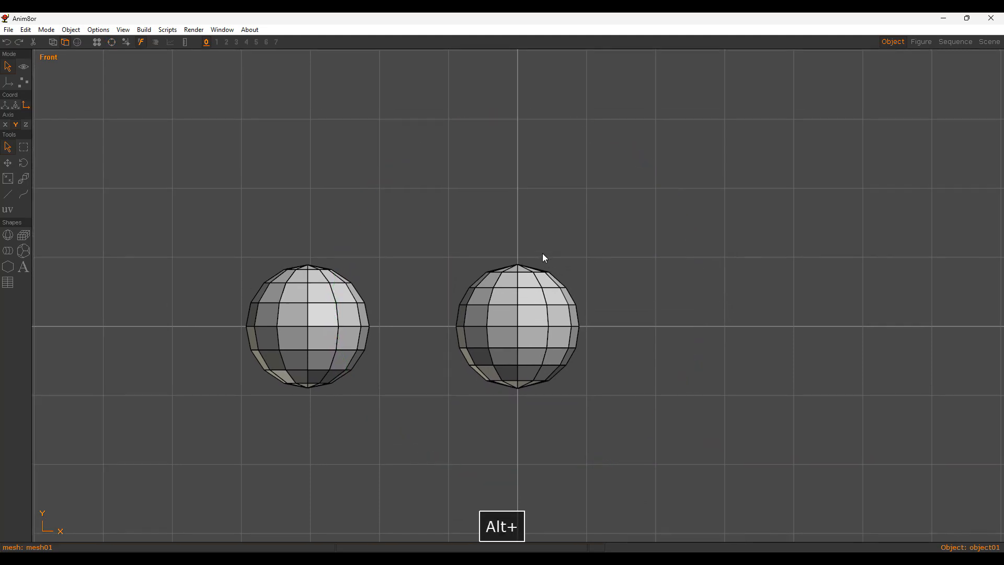
# Step: Draw a cube above the primitive sphere in the front view
pyautogui.hotkey('shift', 'c')
pyautogui.moveTo(312, 199); pyautogui.dragTo(361, 146)
pyautogui.keyDown('alt'); pyautogui.moveTo(470, 253); pyautogui.dragTo(493, 269, button='middle'); pyautogui.keyUp('alt')
pyautogui.keyDown('alt'); pyautogui.moveTo(492, 269); pyautogui.dragTo(481, 258, button='right'); pyautogui.keyUp('alt')
# Step: Enable the X axis for transforms, move the cube farther above the primitive sphere, and deselect it
pyautogui.press('m')
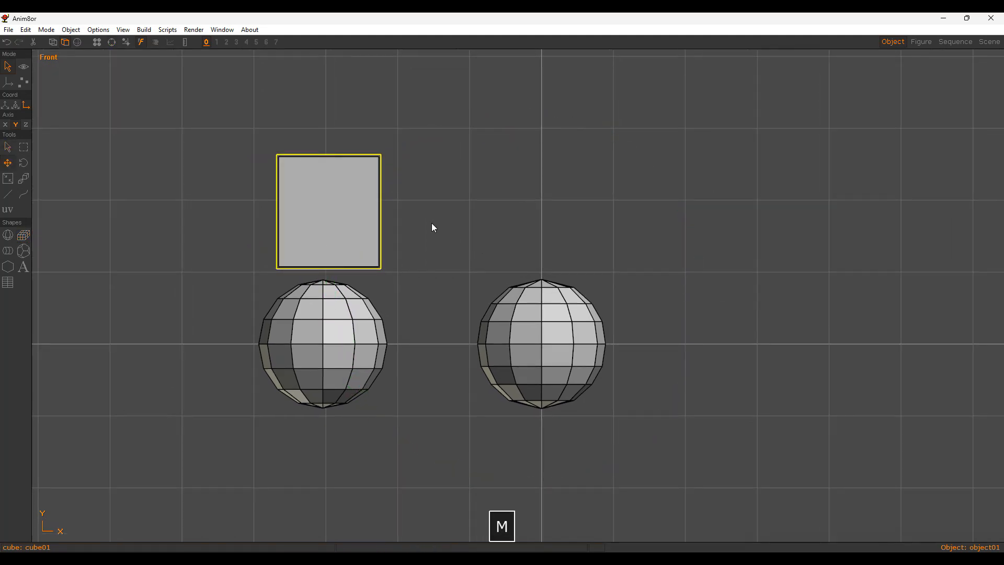
pyautogui.click(5, 126)
pyautogui.moveTo(435, 208); pyautogui.dragTo(430, 179)
pyautogui.press('a')
pyautogui.click(517, 173)
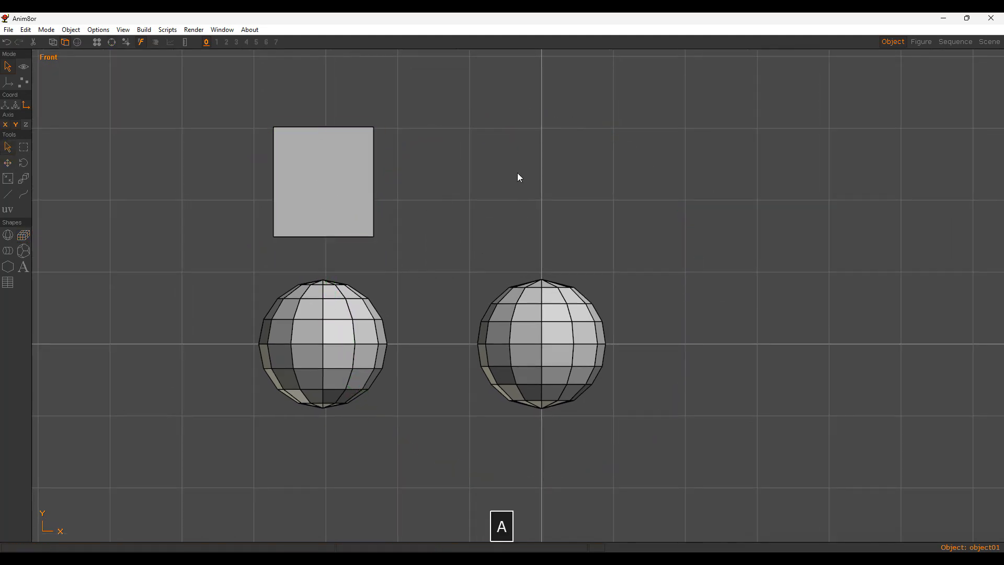
# Step: Draw a second cube above the reshaped mesh and delete it
pyautogui.click(24, 235)
pyautogui.press('a')
pyautogui.hotkey('shift', 'c')
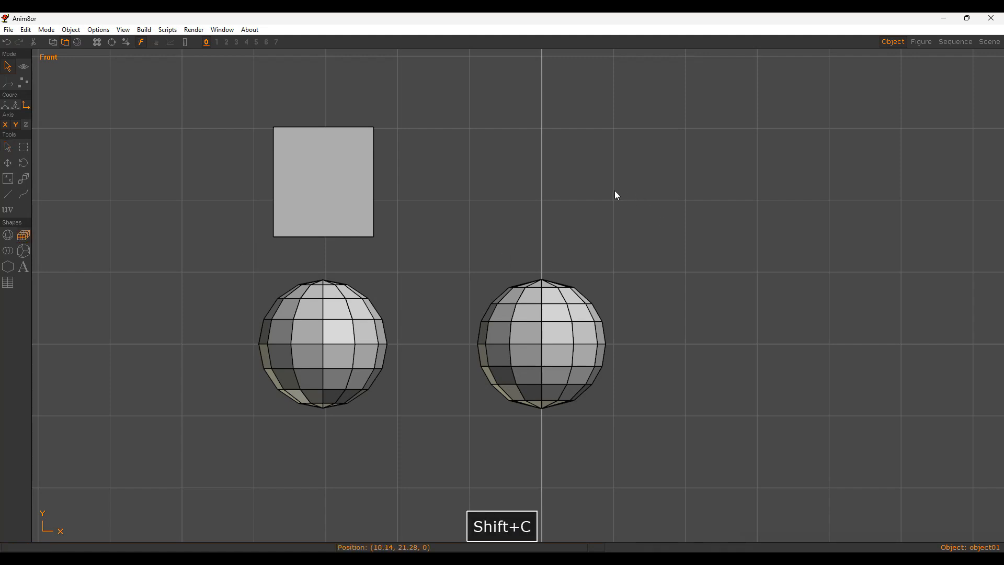
pyautogui.moveTo(616, 195); pyautogui.dragTo(663, 146)
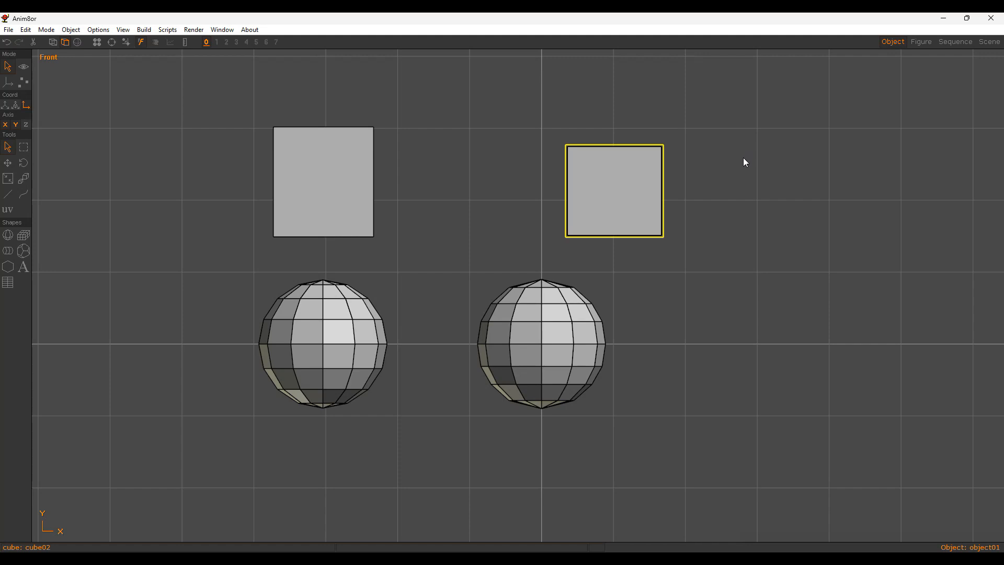
pyautogui.hotkey('ctrl', 'x')
pyautogui.keyDown('alt'); pyautogui.moveTo(552, 303); pyautogui.dragTo(516, 289, button='middle'); pyautogui.keyUp('alt')
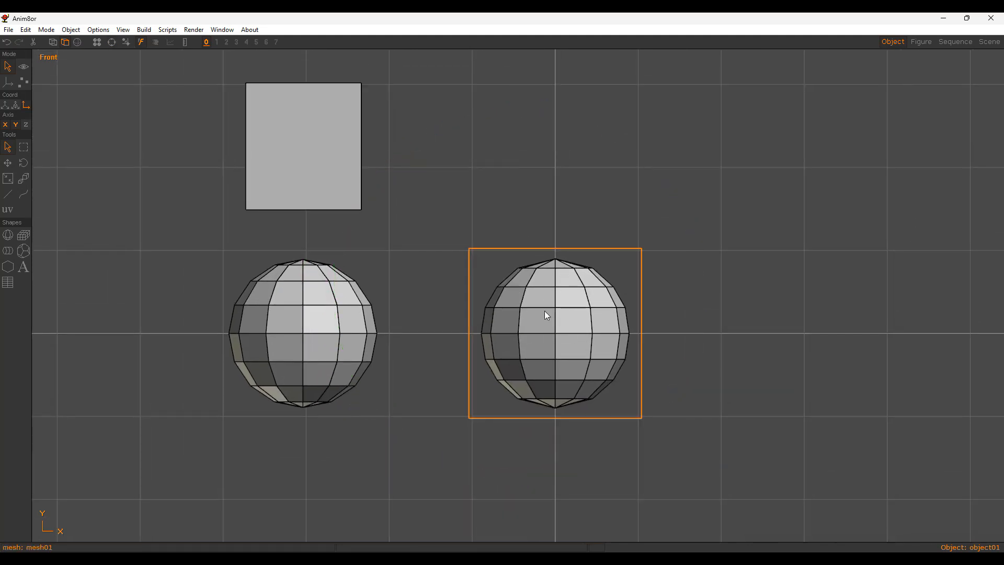
# Step: Put the reshaped mesh into point editing with the selection tool active
pyautogui.hotkey('shift', 'p')
pyautogui.press('a')
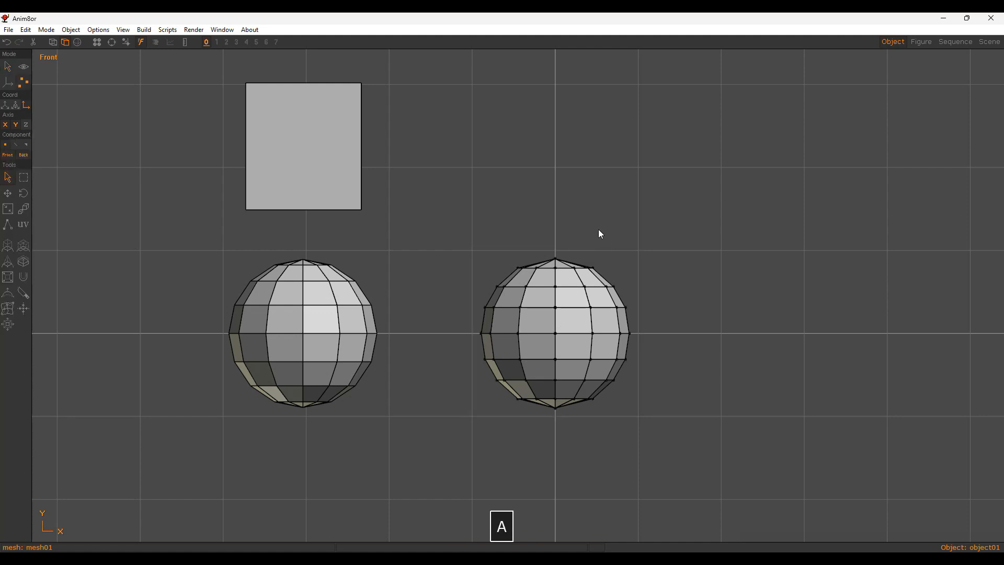
pyautogui.keyDown('alt'); pyautogui.moveTo(527, 304); pyautogui.dragTo(504, 279, button='middle'); pyautogui.keyUp('alt')
pyautogui.keyDown('alt'); pyautogui.moveTo(504, 279); pyautogui.dragTo(544, 275, button='right'); pyautogui.keyUp('alt')
pyautogui.keyDown('alt'); pyautogui.moveTo(543, 274); pyautogui.dragTo(525, 278, button='middle'); pyautogui.keyUp('alt')
# Step: Undo the last four actions, including the second cube's deletion, and redo them
pyautogui.hotkey('ctrl', 'z')
pyautogui.hotkey('ctrl', 'z')
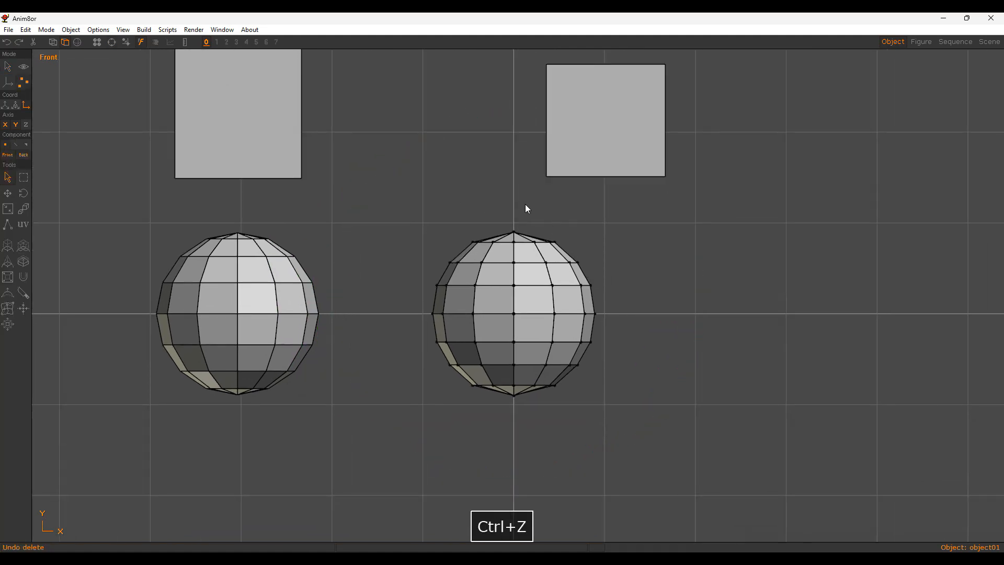
pyautogui.hotkey('ctrl', 'z')
pyautogui.hotkey('ctrl', 'z')
pyautogui.hotkey('ctrl', 'y')
pyautogui.hotkey('ctrl', 'y')
pyautogui.hotkey('ctrl', 'y')
pyautogui.hotkey('ctrl', 'y')
pyautogui.keyDown('alt'); pyautogui.moveTo(527, 240); pyautogui.dragTo(524, 258, button='middle'); pyautogui.keyUp('alt')
pyautogui.moveTo(517, 300)
pyautogui.keyDown('alt'); pyautogui.mouseDown(button='right')
pyautogui.moveTo(497, 302)
pyautogui.moveTo(537, 298)
pyautogui.mouseUp(button='right'); pyautogui.keyUp('alt')
pyautogui.keyDown('alt'); pyautogui.moveTo(536, 298); pyautogui.dragTo(538, 272, button='middle'); pyautogui.keyUp('alt')
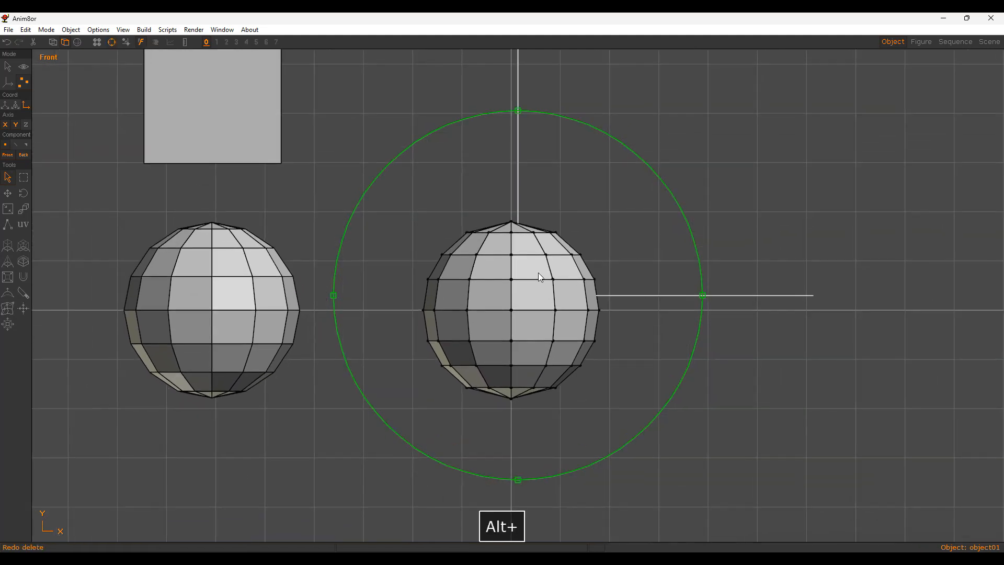
# Step: Return to object editing and hide the primitive sphere
pyautogui.hotkey('shift', 'a')
pyautogui.press('a')
pyautogui.click(200, 290)
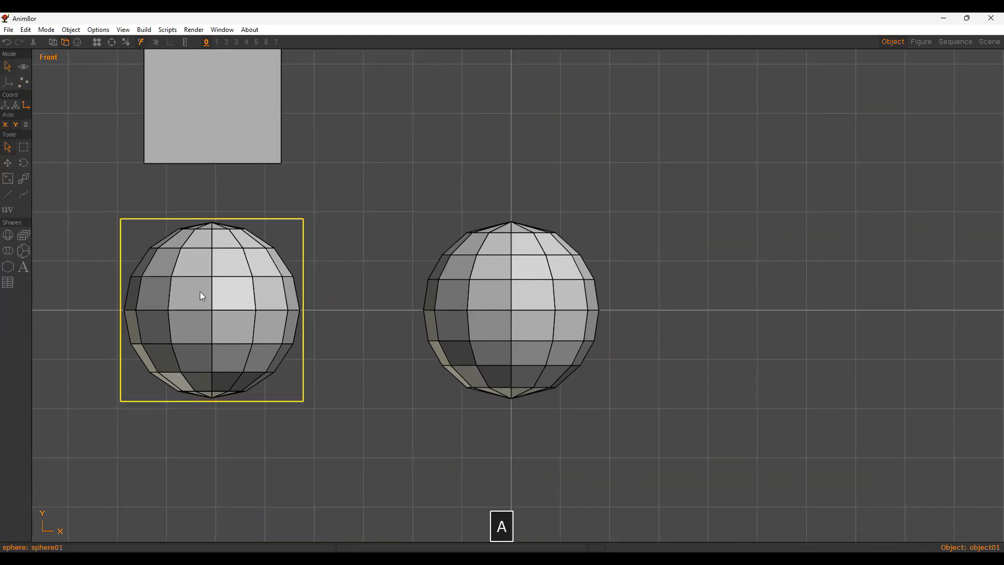
pyautogui.press('h')
pyautogui.press('a')
# Step: Put the remaining sphere mesh into point editing with edges as the component type and the drag-select tool active
pyautogui.hotkey('shift', 'p')
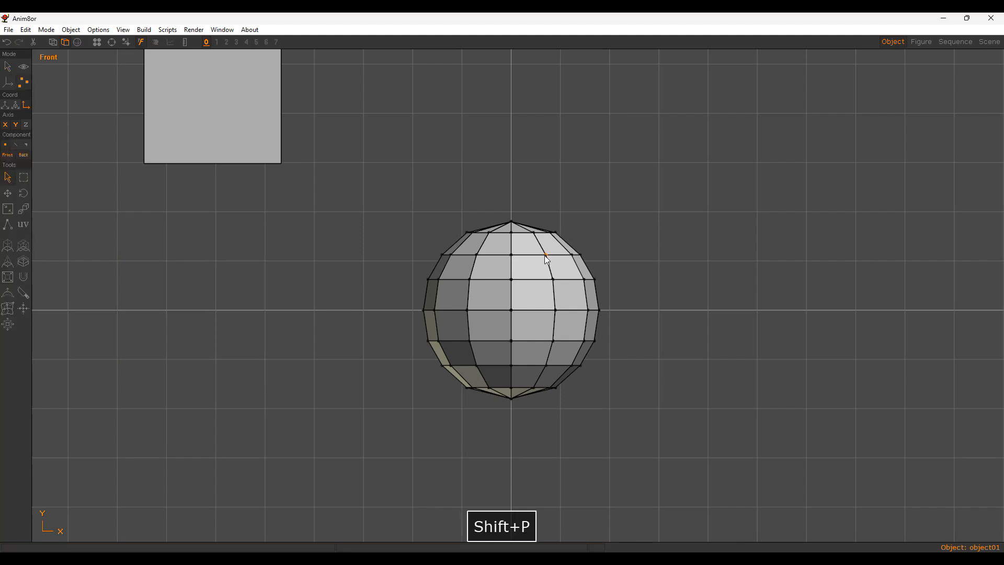
pyautogui.keyDown('alt'); pyautogui.moveTo(480, 263); pyautogui.dragTo(476, 264, button='middle'); pyautogui.keyUp('alt')
pyautogui.keyDown('alt'); pyautogui.moveTo(475, 264); pyautogui.dragTo(485, 258, button='right'); pyautogui.keyUp('alt')
pyautogui.press('a')
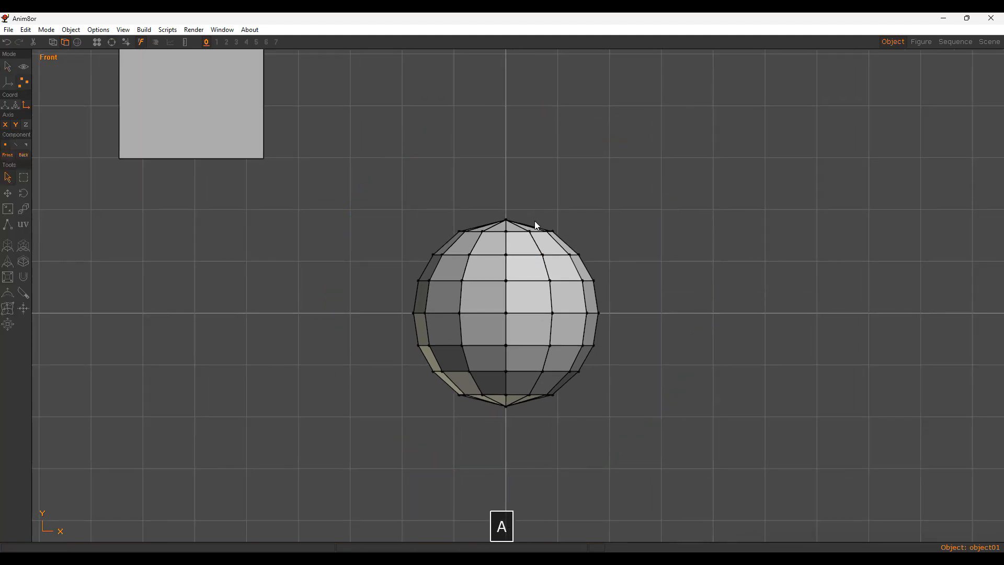
pyautogui.press('e')
pyautogui.press('d')
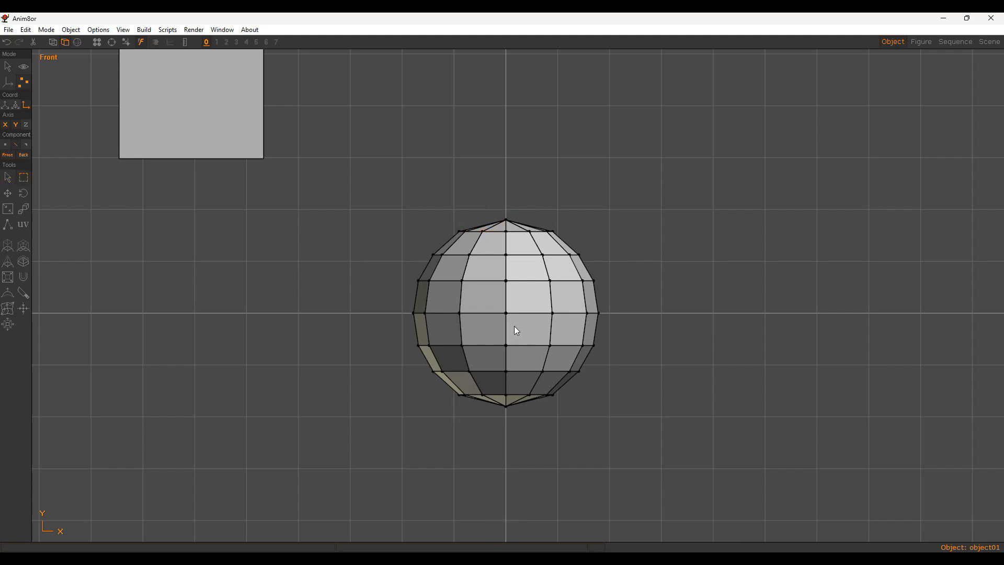
# Step: Delete the mesh's top and bottom pole points using area selection, and toggle between object and point editing
pyautogui.press('v')
pyautogui.moveTo(517, 223); pyautogui.dragTo(517, 224)
pyautogui.moveTo(495, 399); pyautogui.dragTo(526, 417, button='right')
pyautogui.hotkey('ctrl', 'x')
pyautogui.press('a')
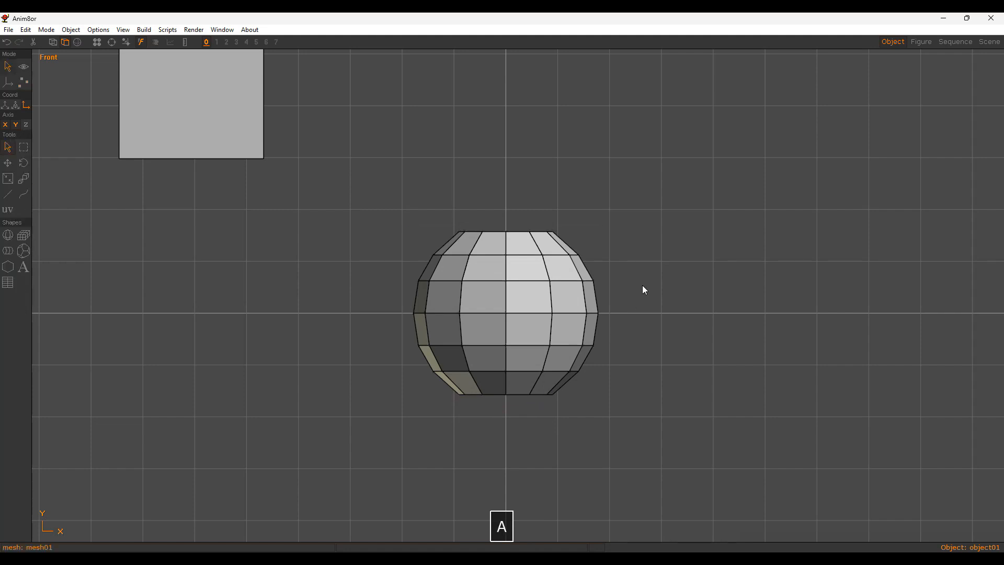
pyautogui.hotkey('shift', 'p')
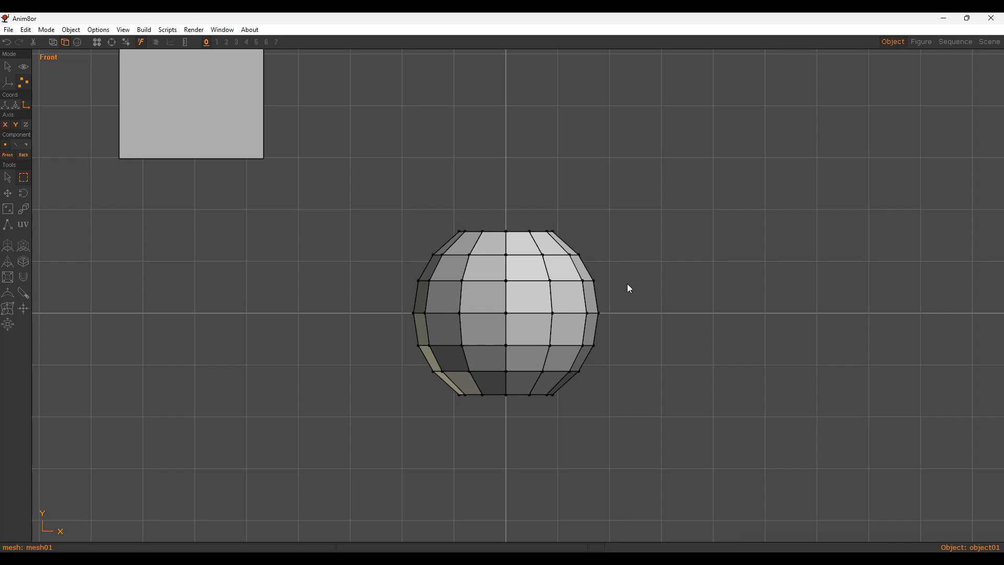
# Step: Area-select the edges on two opposite sides of the mesh in the top view
pyautogui.press('8')
pyautogui.scroll(1, 561, 258)
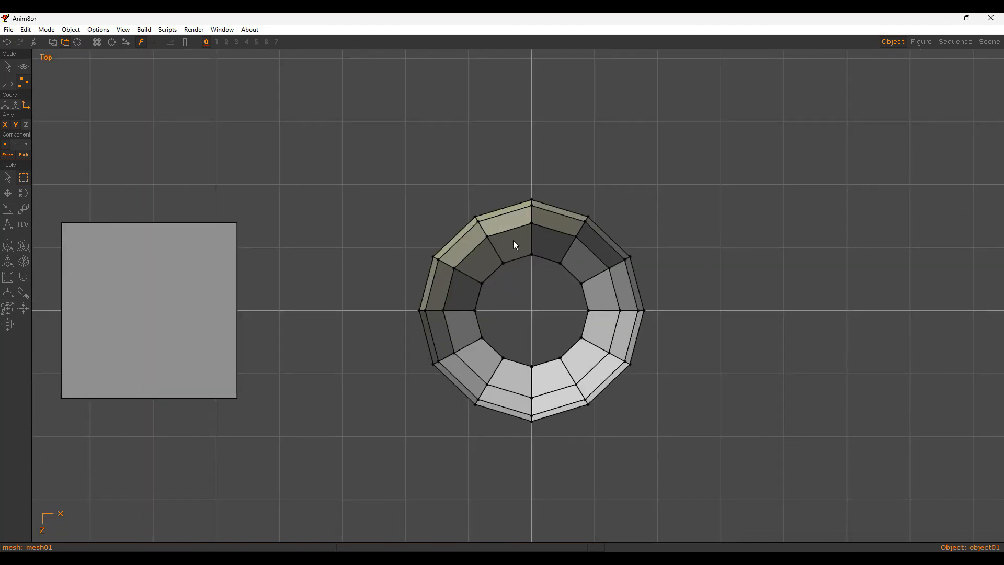
pyautogui.press('a')
pyautogui.press('e')
pyautogui.press('d')
pyautogui.moveTo(409, 293); pyautogui.dragTo(496, 383)
pyautogui.moveTo(569, 259); pyautogui.dragTo(717, 371)
pyautogui.moveTo(608, 238); pyautogui.dragTo(720, 361)
# Step: Try scaling the selected side edges in the front view, undo the scaling, and inspect the selection from an angle
pyautogui.press('5')
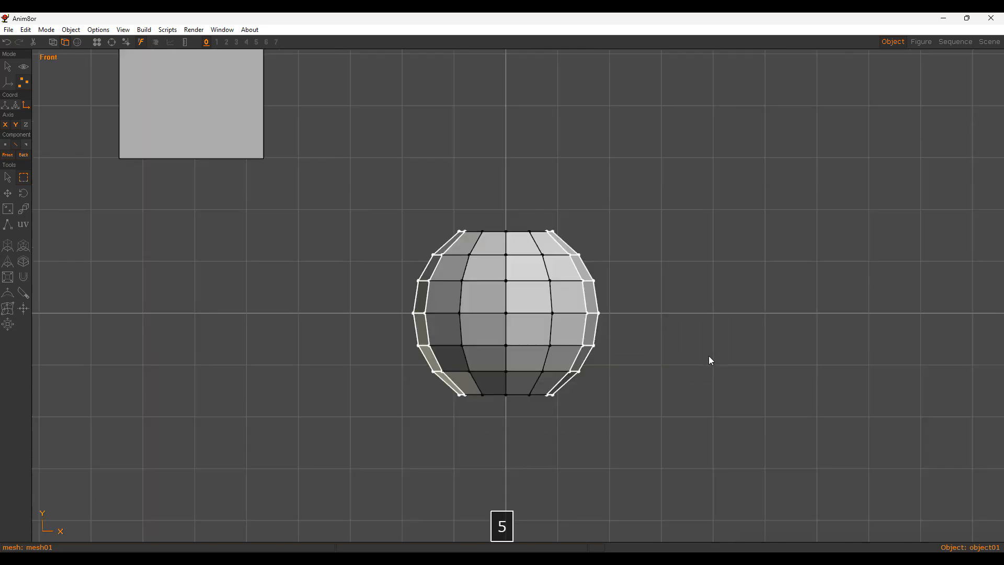
pyautogui.keyDown('alt'); pyautogui.moveTo(625, 337); pyautogui.dragTo(701, 341); pyautogui.keyUp('alt')
pyautogui.press('5')
pyautogui.press('s')
pyautogui.hotkey('ctrl', 'z')
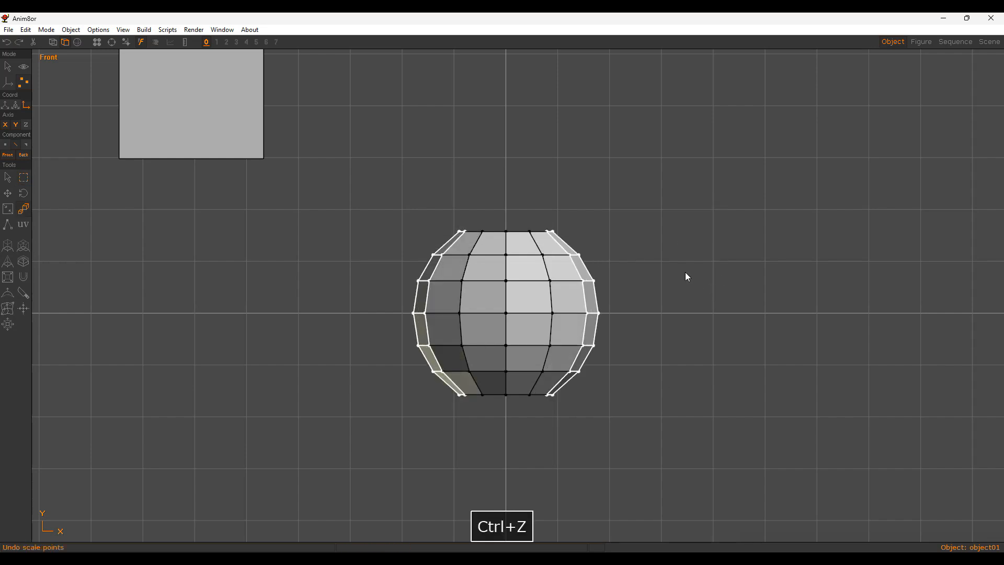
pyautogui.keyDown('alt'); pyautogui.moveTo(580, 307); pyautogui.dragTo(607, 349); pyautogui.keyUp('alt')
pyautogui.press('5')
# Step: Clear the edge selection and area-select the upper two and lower three rows of points in the front view
pyautogui.press('d')
pyautogui.click(632, 227)
pyautogui.press('v')
pyautogui.scroll(3, 579, 230)
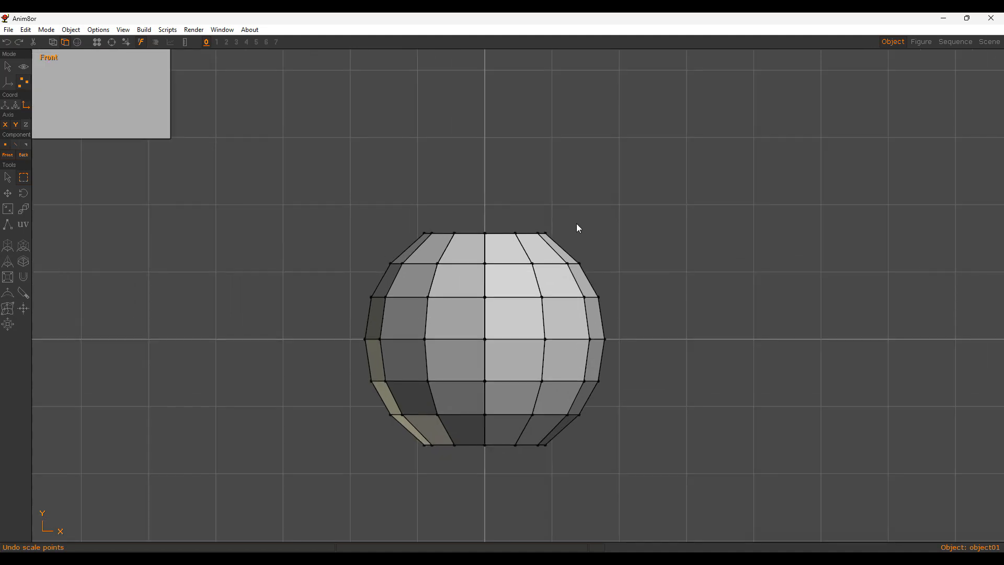
pyautogui.moveTo(322, 227); pyautogui.dragTo(729, 282)
pyautogui.keyDown('shift'); pyautogui.moveTo(349, 368); pyautogui.dragTo(704, 477); pyautogui.keyUp('shift')
# Step: Try to save the project twice, dismissing the dialog each time
pyautogui.hotkey('ctrl', 's')
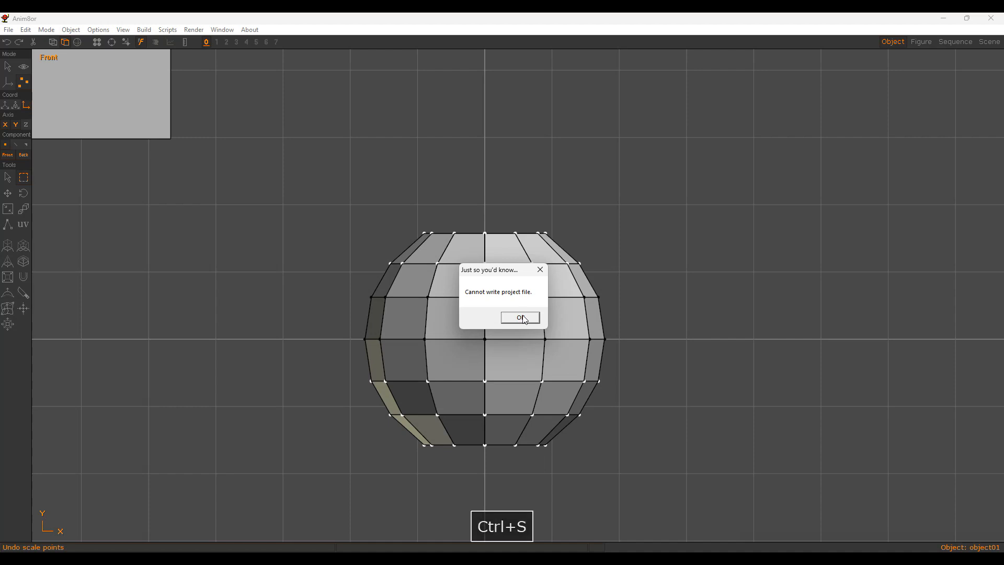
pyautogui.click(540, 270)
pyautogui.hotkey('ctrl', 's')
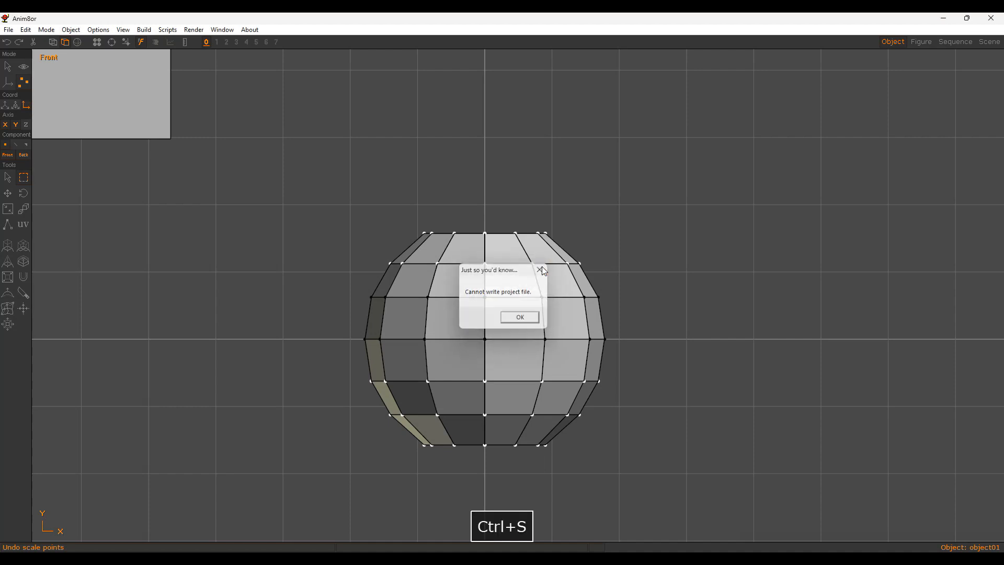
pyautogui.click(540, 270)
# Step: Delete the selected point rows, check the remaining ring from the top, and undo the point deletions
pyautogui.hotkey('ctrl', 'x')
pyautogui.scroll(-2, 547, 272)
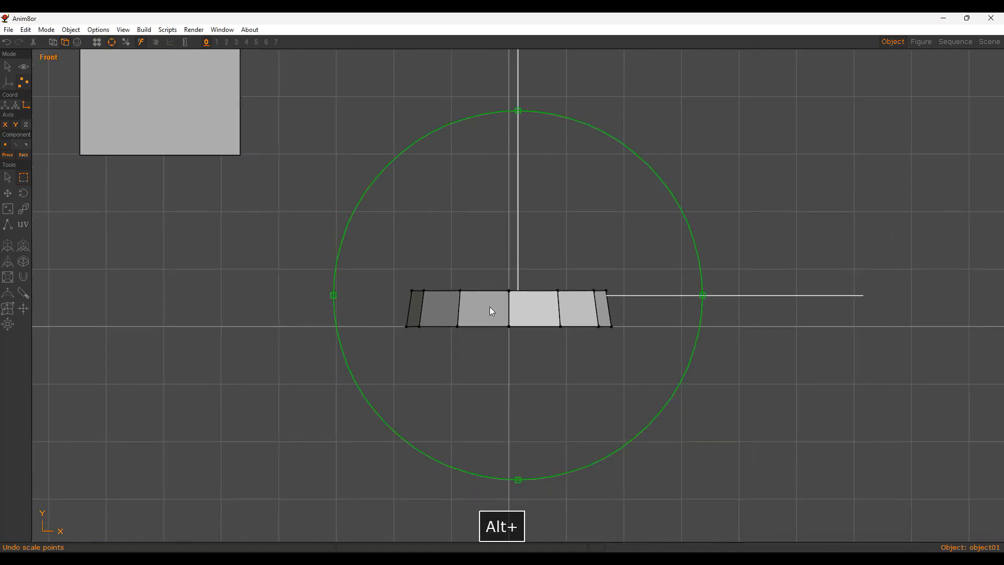
pyautogui.press('5')
pyautogui.press('8')
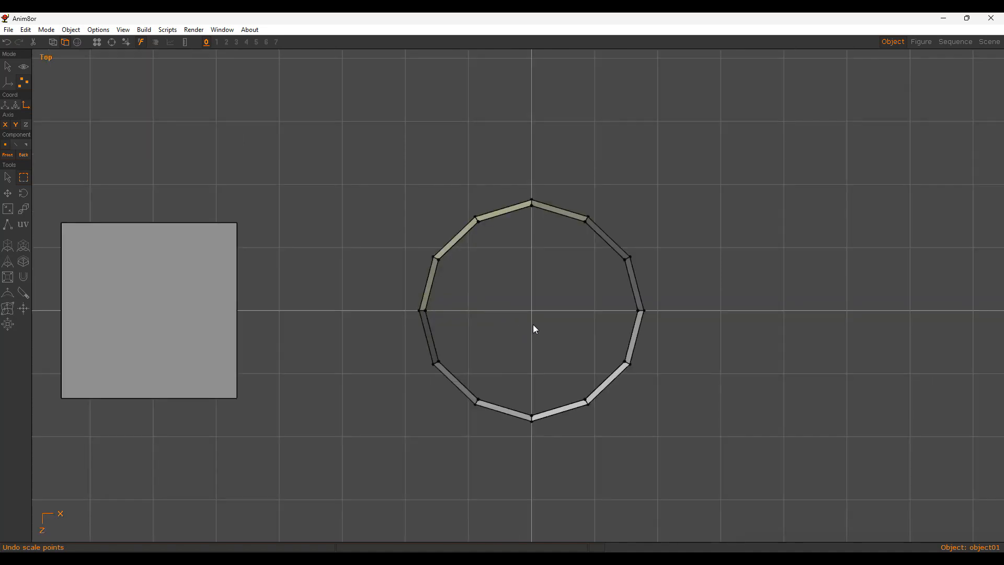
pyautogui.press('d')
pyautogui.hotkey('ctrl', 'z')
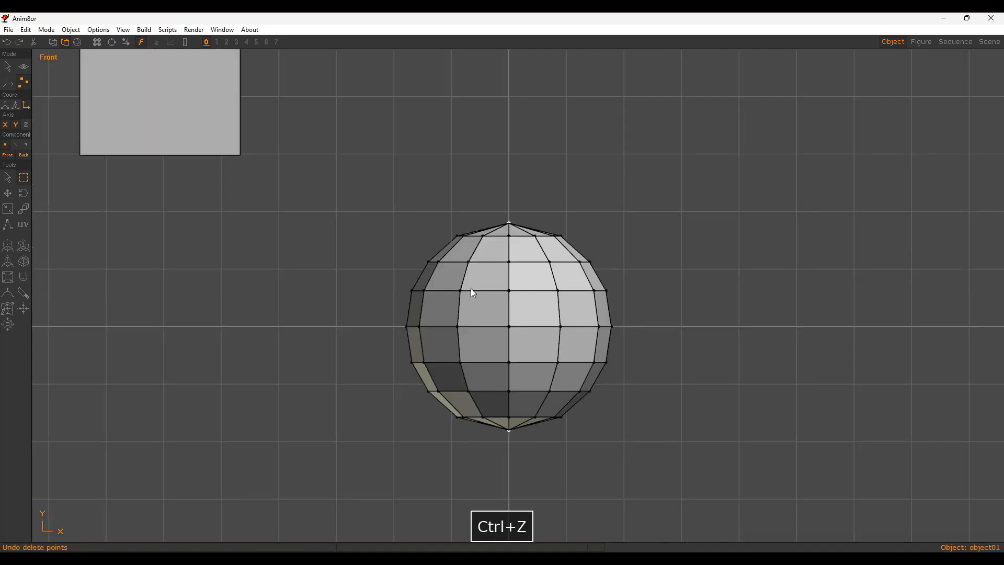
# Step: Select a single point near the sphere mesh's top and clear the selection with the drag-select tool
pyautogui.press('a')
pyautogui.click(561, 235)
pyautogui.scroll(-3, 558, 232)
pyautogui.moveTo(538, 259); pyautogui.dragTo(536, 246, button='middle')
pyautogui.scroll(3, 528, 277)
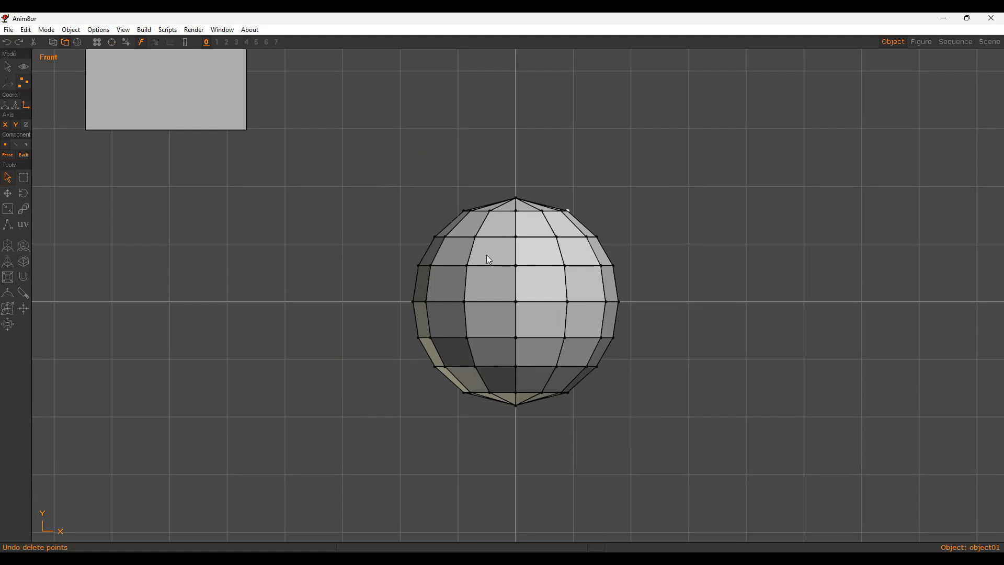
pyautogui.press('d')
pyautogui.click(711, 243)
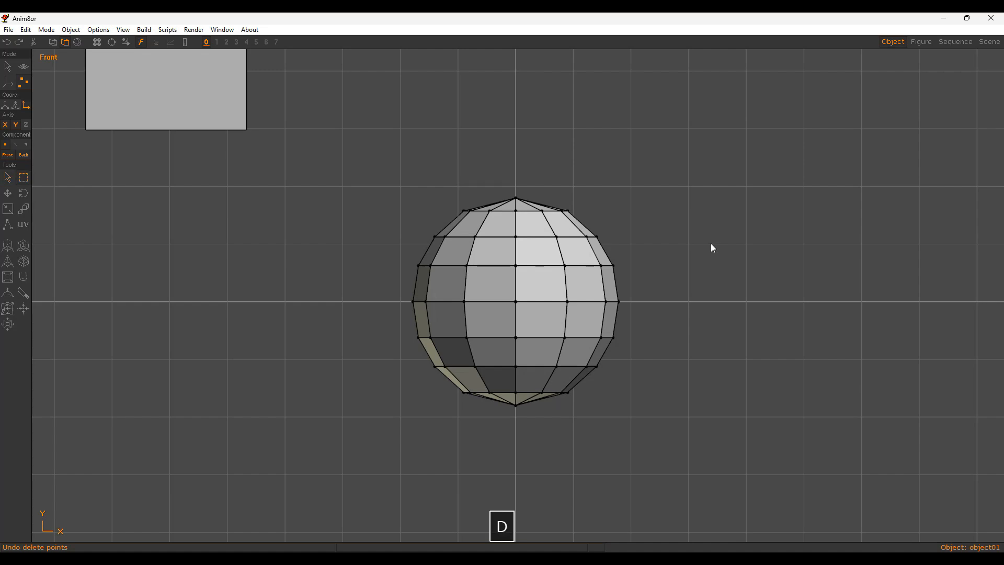
# Step: Examine the sphere mesh from an angled view and return to the front view
pyautogui.scroll(-5, 566, 249)
pyautogui.keyDown('alt'); pyautogui.moveTo(548, 255); pyautogui.dragTo(542, 282, button='middle'); pyautogui.keyUp('alt')
pyautogui.keyDown('alt'); pyautogui.moveTo(542, 282); pyautogui.dragTo(585, 298, button='right'); pyautogui.keyUp('alt')
pyautogui.keyDown('alt'); pyautogui.moveTo(586, 298); pyautogui.dragTo(542, 275, button='middle'); pyautogui.keyUp('alt')
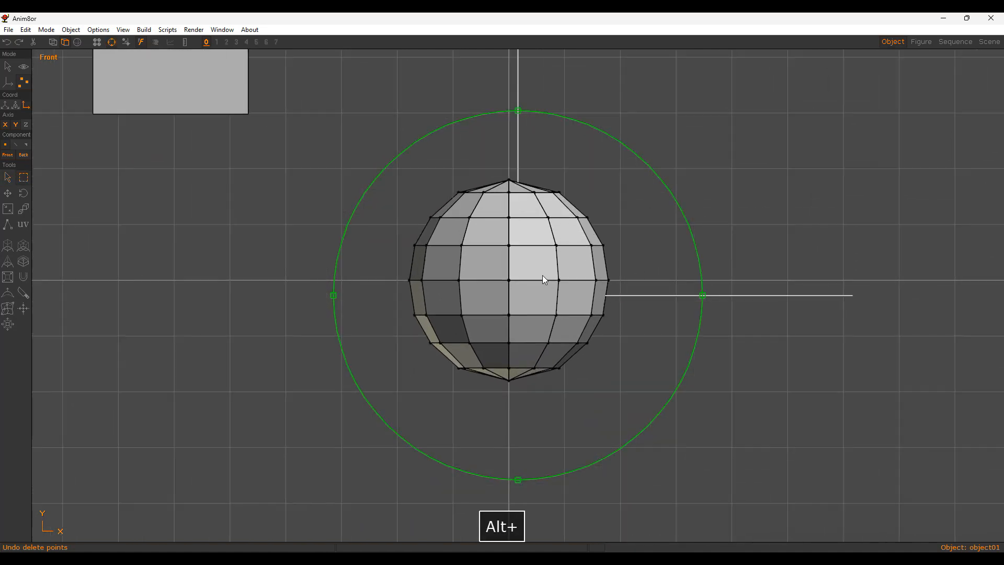
pyautogui.scroll(-2, 601, 261)
pyautogui.keyDown('alt'); pyautogui.moveTo(500, 304); pyautogui.dragTo(354, 307); pyautogui.keyUp('alt')
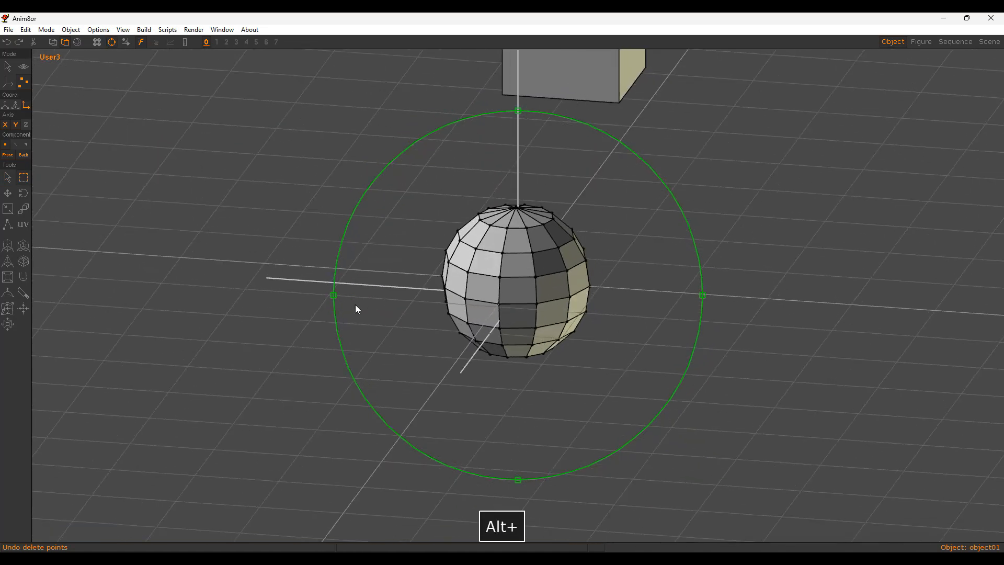
pyautogui.keyDown('alt'); pyautogui.moveTo(37, 239); pyautogui.dragTo(574, 296); pyautogui.keyUp('alt')
pyautogui.press('5')
pyautogui.scroll(2, 573, 263)
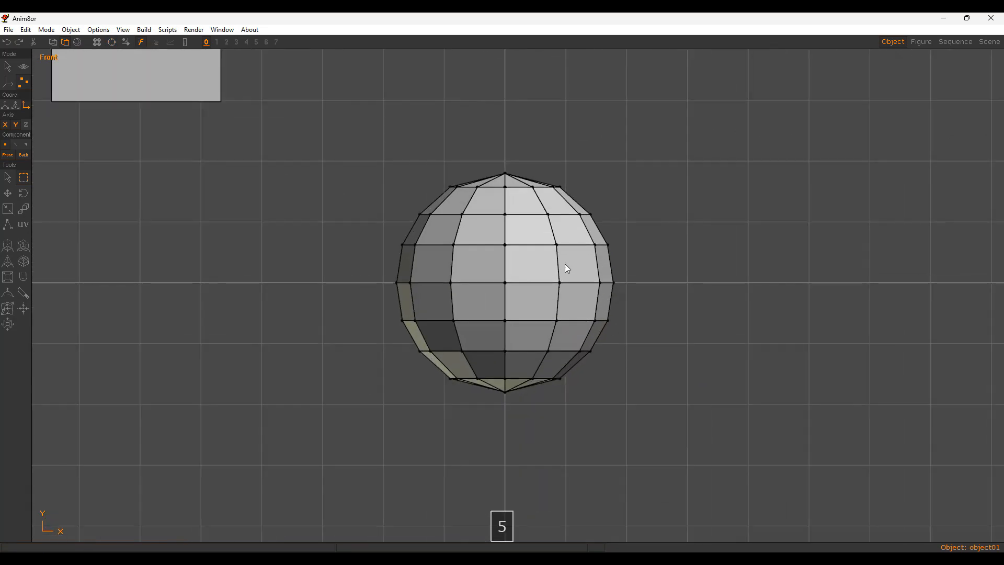
pyautogui.keyDown('alt'); pyautogui.moveTo(563, 262); pyautogui.dragTo(567, 287, button='middle'); pyautogui.keyUp('alt')
# Step: Delete the sphere's top and bottom pole points and the upper and lower point rows, keeping one band above the equator
pyautogui.press('d')
pyautogui.moveTo(526, 202); pyautogui.dragTo(527, 201)
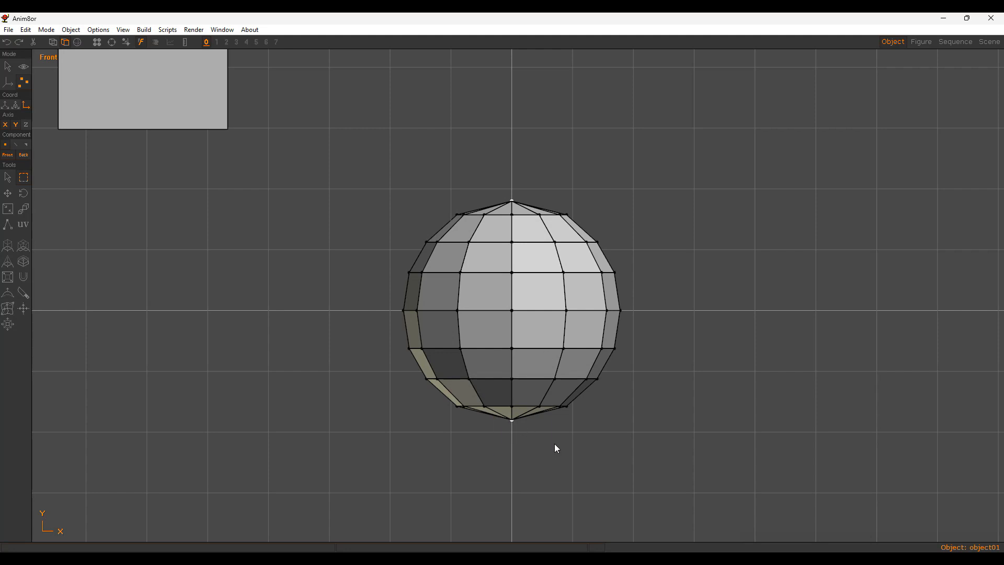
pyautogui.hotkey('ctrl', 'x')
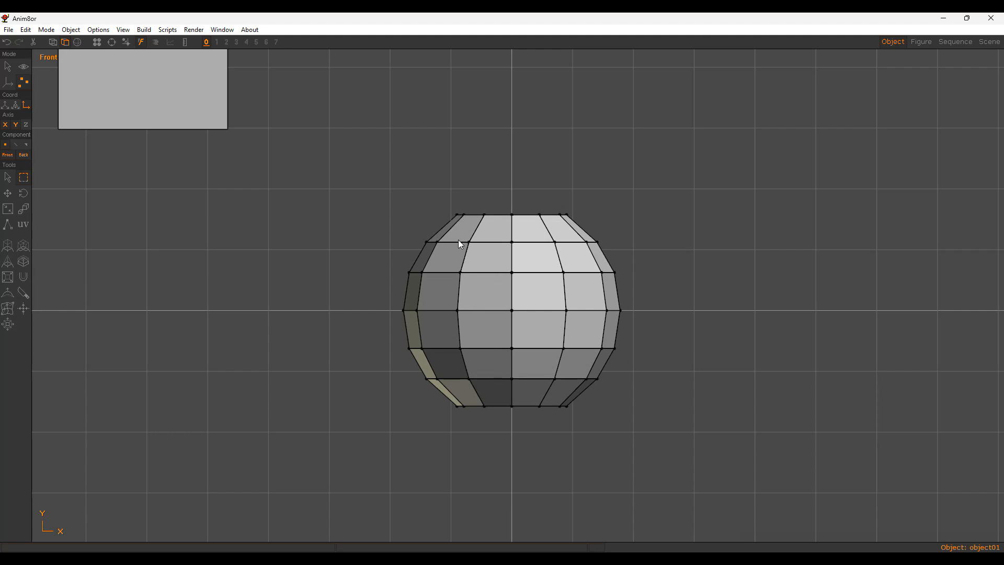
pyautogui.moveTo(302, 172); pyautogui.dragTo(720, 266)
pyautogui.keyDown('shift'); pyautogui.moveTo(381, 319); pyautogui.dragTo(726, 474); pyautogui.keyUp('shift')
pyautogui.hotkey('ctrl', 'x')
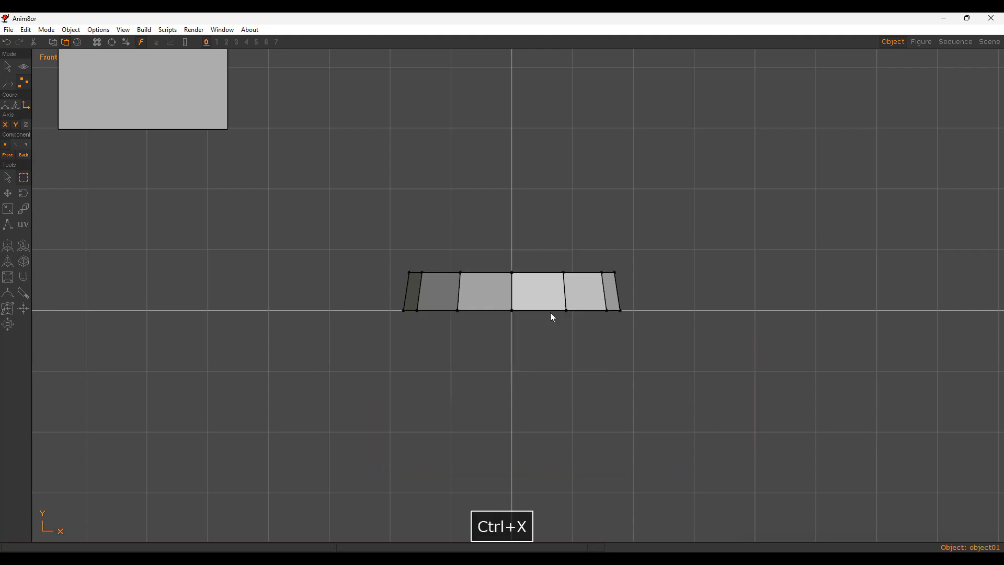
# Step: Delete the band's outer side points and the points around its back, keeping only the two front faces
pyautogui.moveTo(380, 239); pyautogui.dragTo(444, 344)
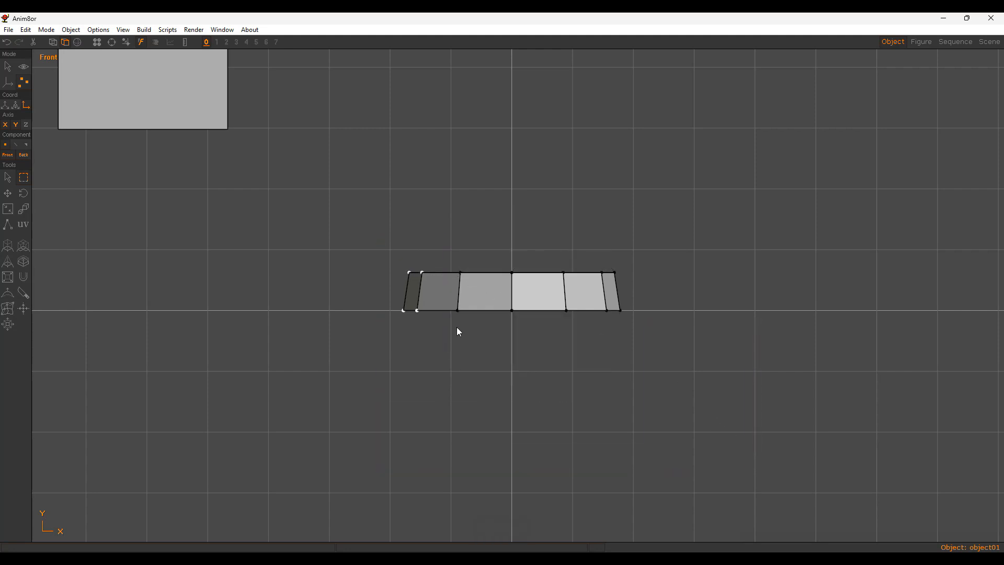
pyautogui.hotkey('ctrl', 'x')
pyautogui.keyDown('alt'); pyautogui.moveTo(546, 291); pyautogui.dragTo(557, 343); pyautogui.keyUp('alt')
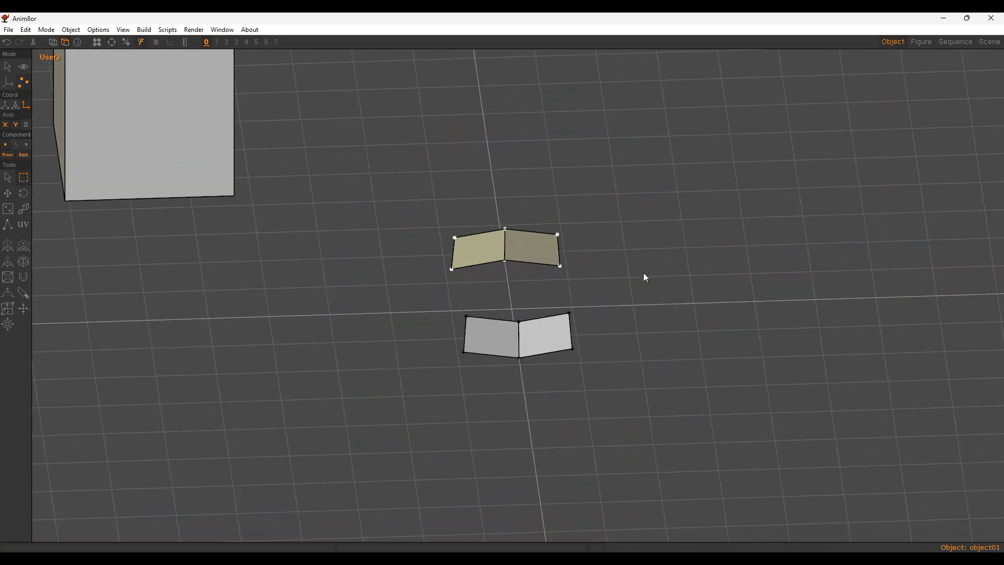
pyautogui.hotkey('ctrl', 'x')
pyautogui.press('5')
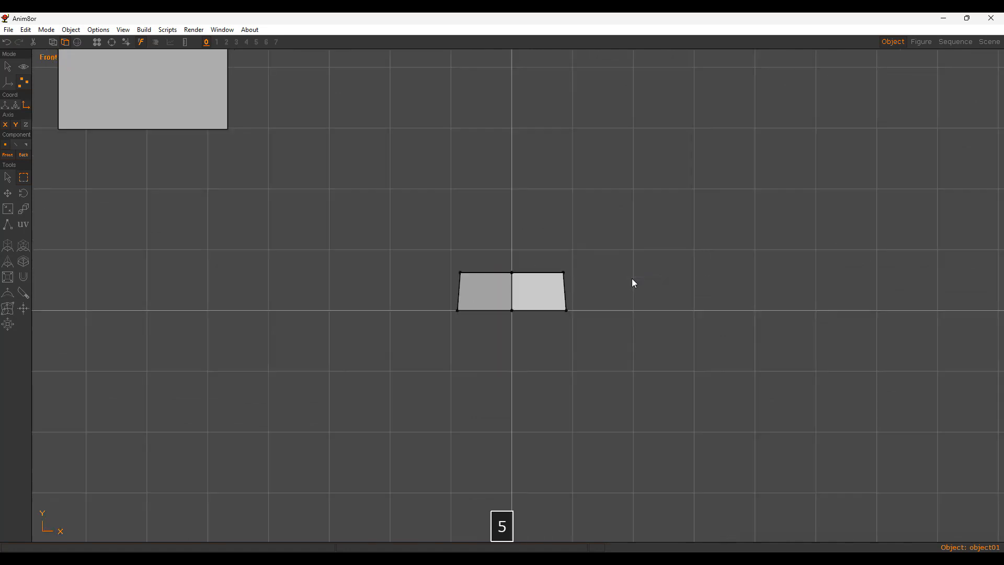
# Step: Delete the leftmost points of the two remaining faces to leave a single face
pyautogui.press('d')
pyautogui.moveTo(445, 263); pyautogui.dragTo(482, 340)
pyautogui.hotkey('ctrl', 'x')
# Step: Select the face's two right-hand points and scale them along X by about 0.585 to straighten that edge
pyautogui.moveTo(546, 248); pyautogui.dragTo(581, 329)
pyautogui.keyDown('alt'); pyautogui.moveTo(556, 303); pyautogui.dragTo(503, 318, button='middle'); pyautogui.keyUp('alt')
pyautogui.keyDown('alt'); pyautogui.moveTo(403, 303); pyautogui.dragTo(554, 284, button='right'); pyautogui.keyUp('alt')
pyautogui.keyDown('alt'); pyautogui.moveTo(482, 308); pyautogui.dragTo(535, 286, button='middle'); pyautogui.keyUp('alt')
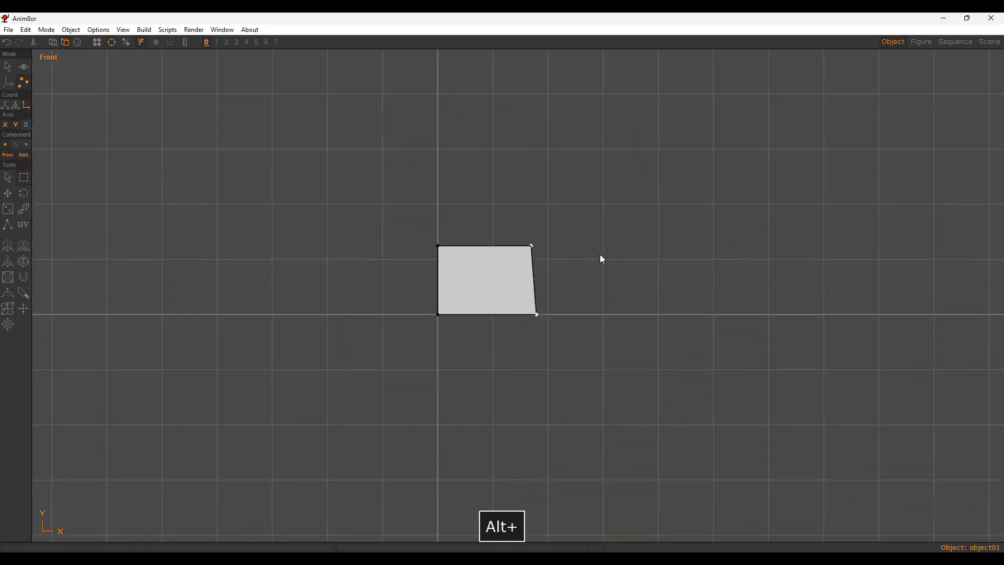
pyautogui.press('d')
pyautogui.moveTo(510, 218); pyautogui.dragTo(574, 267)
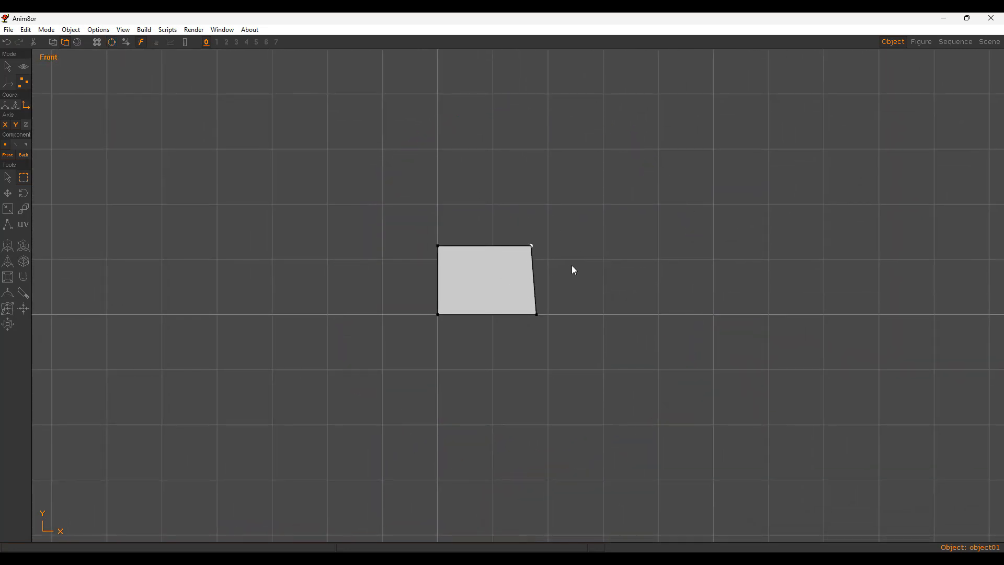
pyautogui.moveTo(522, 237); pyautogui.dragTo(558, 333)
pyautogui.press('n')
pyautogui.press('x')
pyautogui.moveTo(711, 320); pyautogui.dragTo(603, 326)
# Step: Select the face's upper points and move them up along Y to make the face taller
pyautogui.press('d')
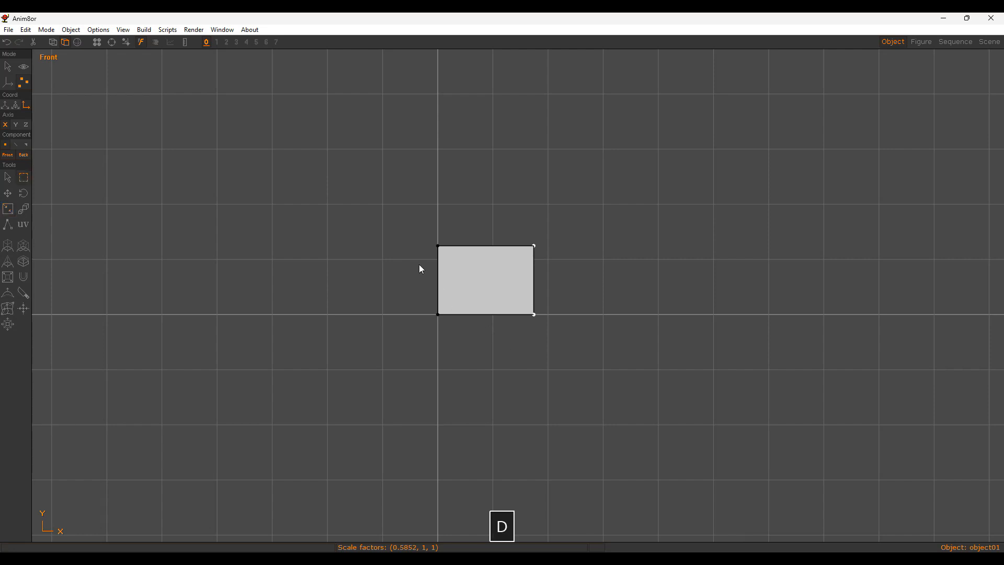
pyautogui.press('m')
pyautogui.press('y')
pyautogui.moveTo(692, 293); pyautogui.dragTo(694, 270)
pyautogui.press('alt')
pyautogui.keyDown('alt'); pyautogui.moveTo(520, 281); pyautogui.dragTo(585, 306, button='middle'); pyautogui.keyUp('alt')
pyautogui.keyDown('alt'); pyautogui.moveTo(585, 306); pyautogui.dragTo(537, 311, button='right'); pyautogui.keyUp('alt')
# Step: Select the whole face mesh in object editing mode and non-uniformly scale it along Y toward a square
pyautogui.hotkey('shift', 'a')
pyautogui.press('a')
pyautogui.click(557, 278)
pyautogui.click(559, 279)
pyautogui.press('s')
pyautogui.moveTo(669, 276); pyautogui.dragTo(679, 266)
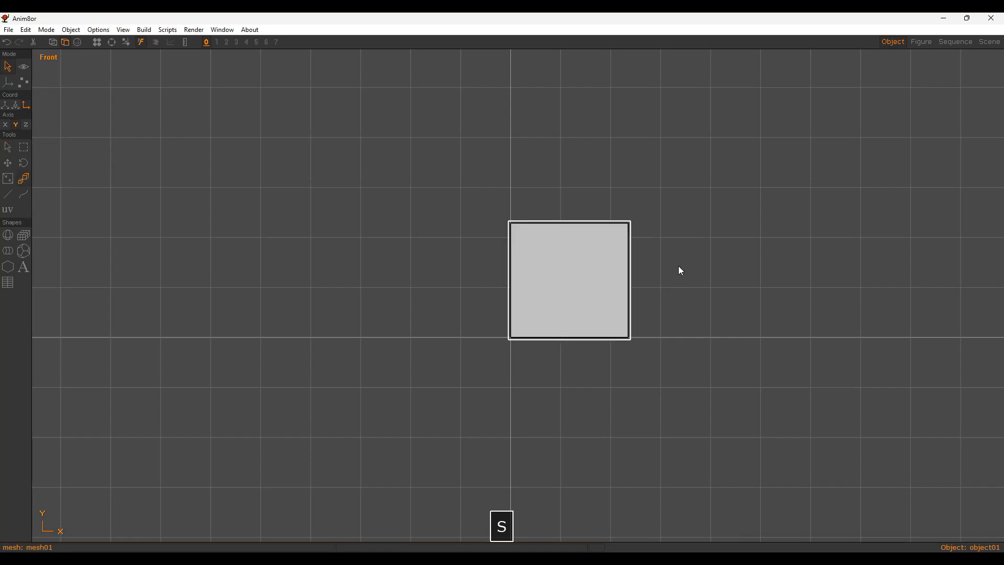
# Step: Center the face mesh on the origin
pyautogui.press('alt')
pyautogui.hotkey('alt', 'e')
pyautogui.press('l')
pyautogui.press('c')
pyautogui.keyDown('alt'); pyautogui.moveTo(533, 307); pyautogui.dragTo(535, 289, button='middle'); pyautogui.keyUp('alt')
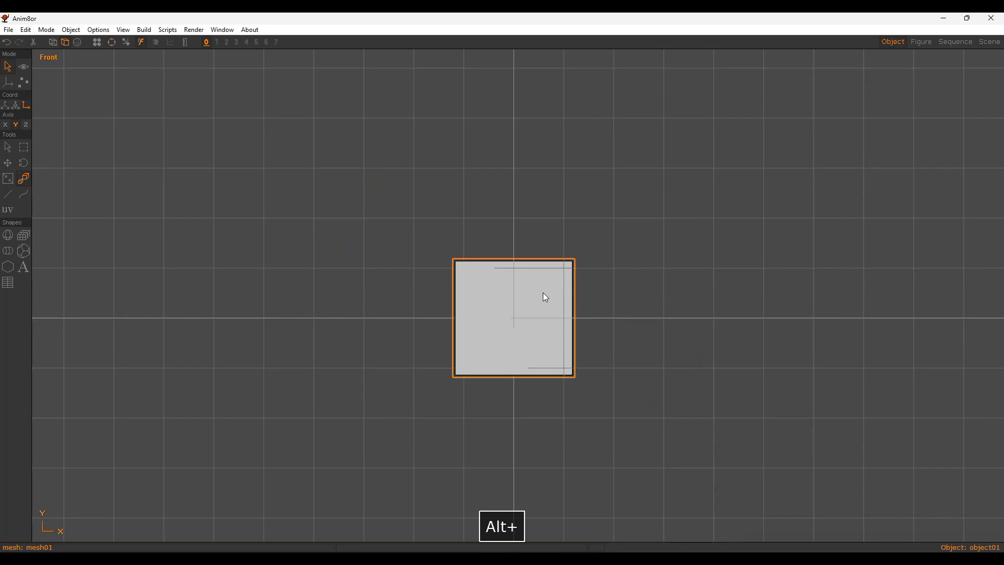
# Step: Select the face in point editing mode and rotate it about Z in the top view to line it up with the X axis
pyautogui.hotkey('shift', 'p')
pyautogui.press('a')
pyautogui.press('g')
pyautogui.click(549, 308)
pyautogui.keyDown('alt'); pyautogui.moveTo(562, 280); pyautogui.dragTo(473, 303); pyautogui.keyUp('alt')
pyautogui.press('5')
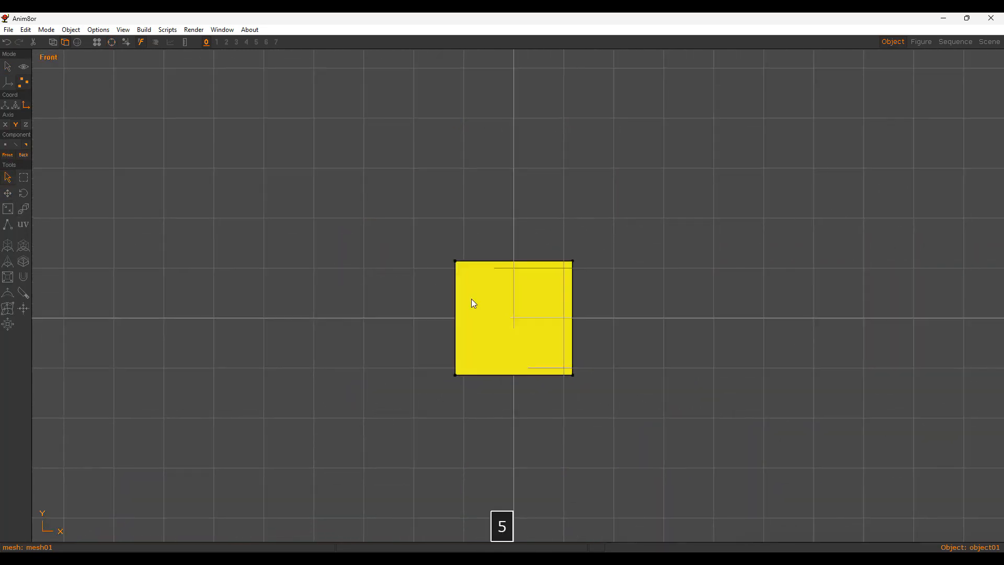
pyautogui.press('6')
pyautogui.press('8')
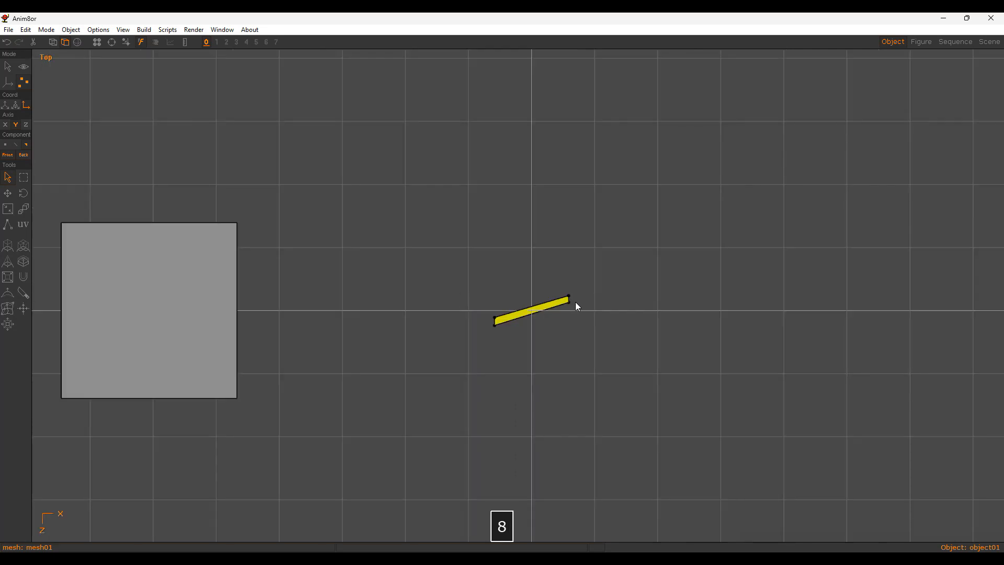
pyautogui.press('r')
pyautogui.press('z')
pyautogui.moveTo(643, 268); pyautogui.dragTo(628, 301)
# Step: Select all points of the face in the top view and scale them along Y by about 0.838
pyautogui.press('s')
pyautogui.press('y')
pyautogui.press('d')
pyautogui.press('v')
pyautogui.moveTo(392, 269); pyautogui.dragTo(772, 389)
pyautogui.press('n')
pyautogui.press('y')
pyautogui.moveTo(694, 328); pyautogui.dragTo(660, 320)
# Step: Non-uniformly scale the face geometry along X by about 0.954 in the front view
pyautogui.press('5')
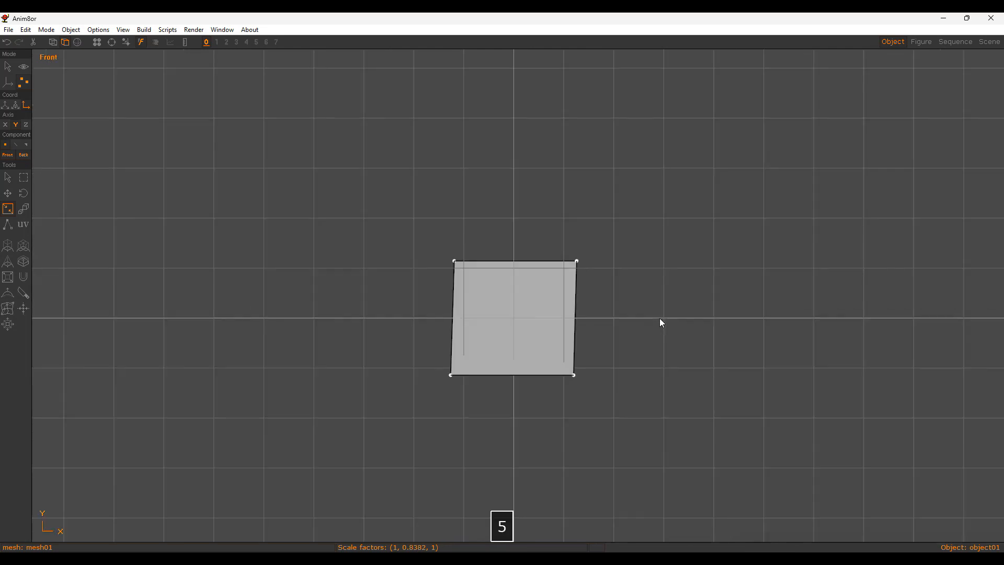
pyautogui.press('a')
pyautogui.press('d')
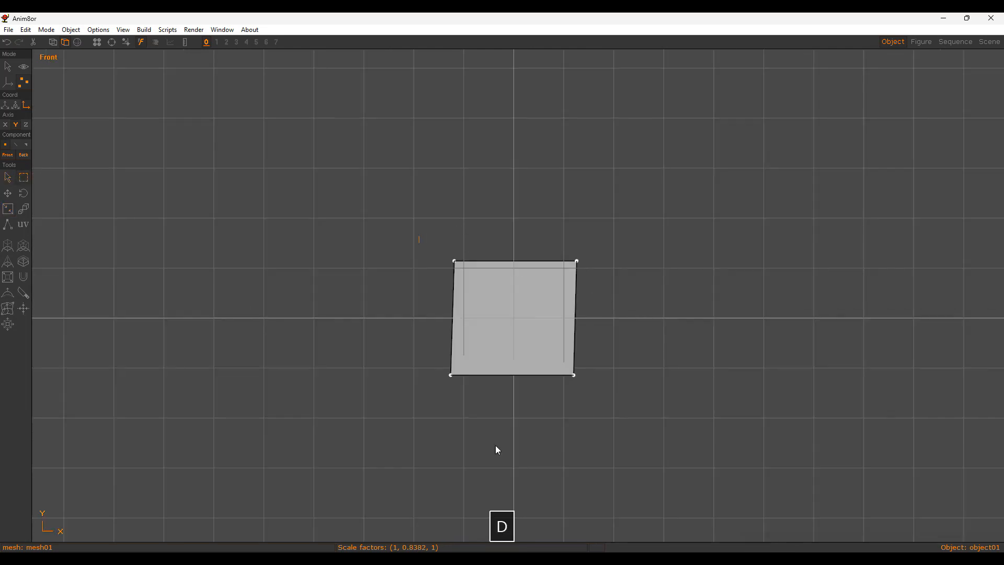
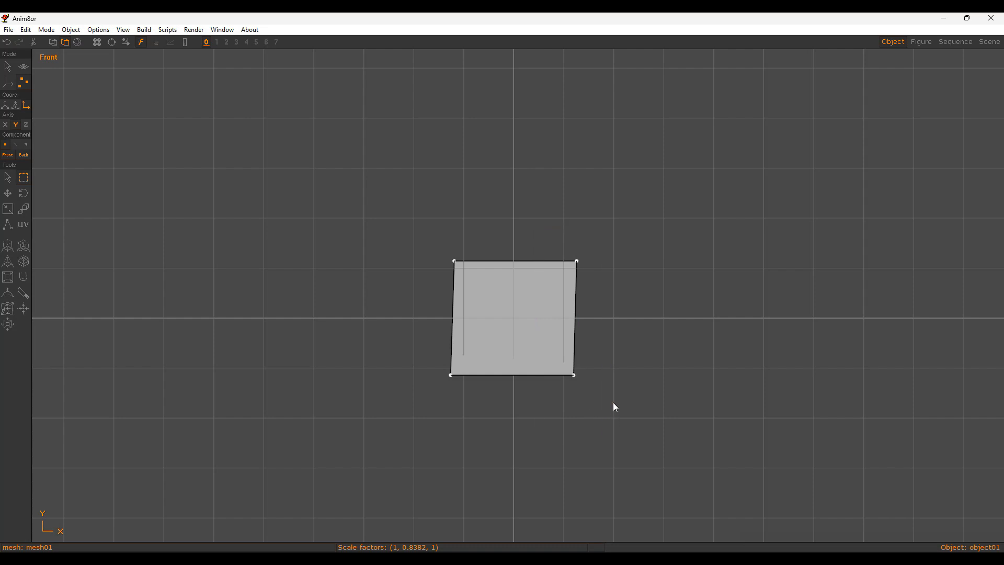
pyautogui.press('a')
pyautogui.press('e')
pyautogui.scroll(-3, 662, 349)
pyautogui.press('s')
pyautogui.press('x')
pyautogui.moveTo(730, 369); pyautogui.dragTo(507, 434)
pyautogui.press('a')
# Step: Select the square face and extrude it by a length of 5.765 into an open-ended box
pyautogui.keyDown('alt'); pyautogui.moveTo(533, 311); pyautogui.dragTo(546, 330); pyautogui.keyUp('alt')
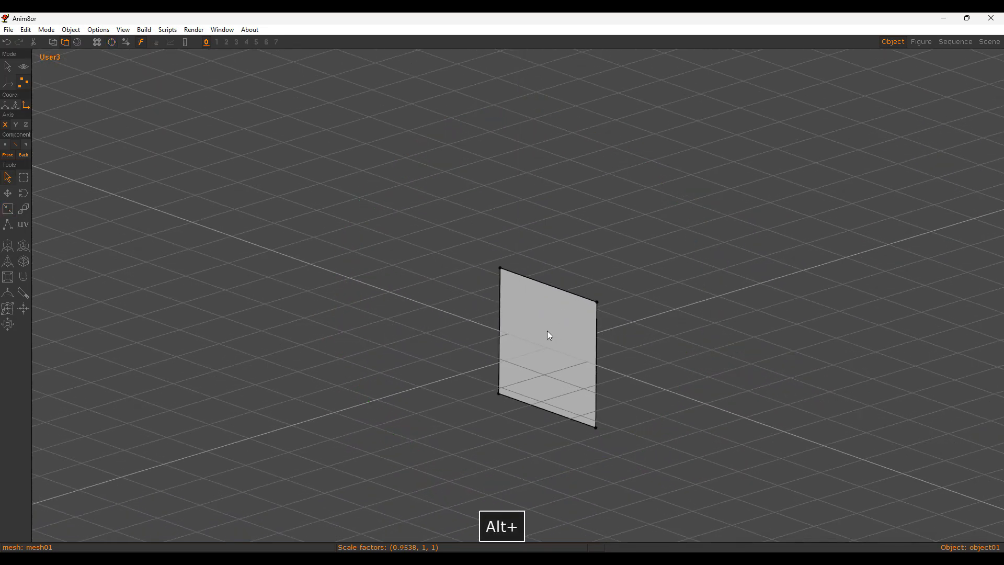
pyautogui.press('8')
pyautogui.press('5')
pyautogui.press('a')
pyautogui.press('e')
pyautogui.press('a')
pyautogui.press('g')
pyautogui.click(548, 326)
pyautogui.moveTo(560, 334)
pyautogui.keyDown('alt'); pyautogui.mouseDown()
pyautogui.moveTo(493, 365)
pyautogui.moveTo(653, 367)
pyautogui.moveTo(669, 357)
pyautogui.moveTo(398, 323)
pyautogui.mouseUp(); pyautogui.keyUp('alt')
pyautogui.hotkey('shift', 'x')
pyautogui.press('a')
pyautogui.click(564, 276)
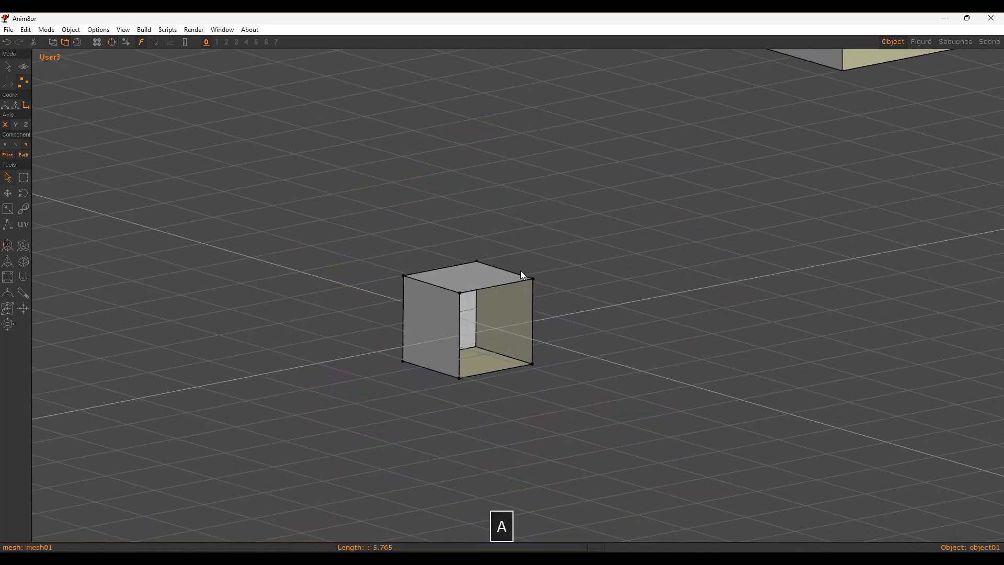
# Step: Inspect the open box's faces in smooth shading, selecting the top face, and restore flat shading
pyautogui.scroll(2, 601, 285)
pyautogui.hotkey('ctrl', 'u')
pyautogui.click(430, 302)
pyautogui.click(439, 282)
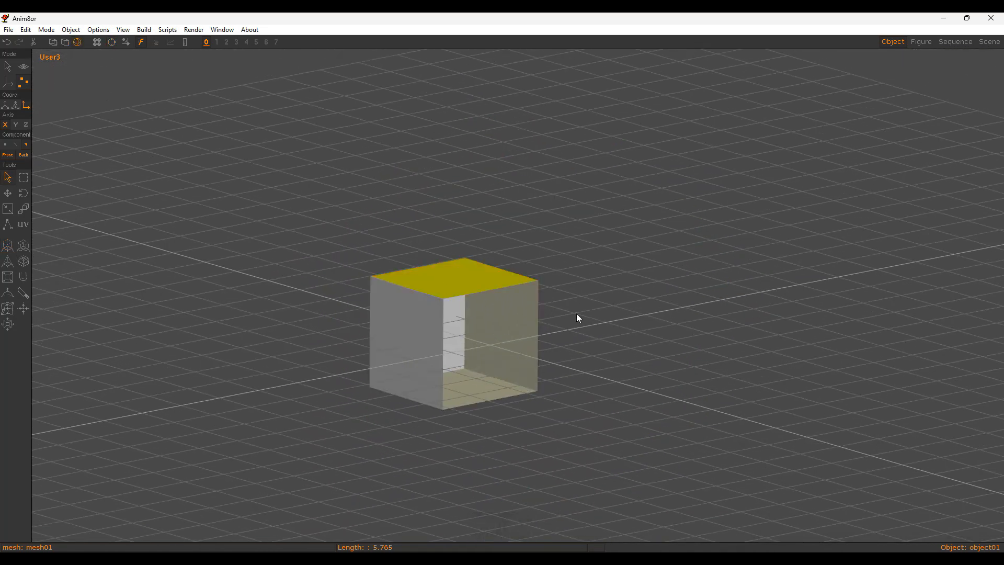
pyautogui.click(531, 296)
pyautogui.keyDown('alt'); pyautogui.moveTo(560, 352); pyautogui.dragTo(483, 320); pyautogui.keyUp('alt')
pyautogui.click(484, 318)
pyautogui.keyDown('alt'); pyautogui.moveTo(431, 370); pyautogui.dragTo(531, 352); pyautogui.keyUp('alt')
pyautogui.hotkey('ctrl', 'f')
# Step: Select the box's edges and close its open side with Fill Holes
pyautogui.press('e')
pyautogui.moveTo(362, 251); pyautogui.dragTo(666, 469)
pyautogui.hotkey('shift', 'j')
pyautogui.press('a')
pyautogui.keyDown('alt'); pyautogui.moveTo(594, 354); pyautogui.dragTo(795, 317); pyautogui.keyUp('alt')
pyautogui.press('5')
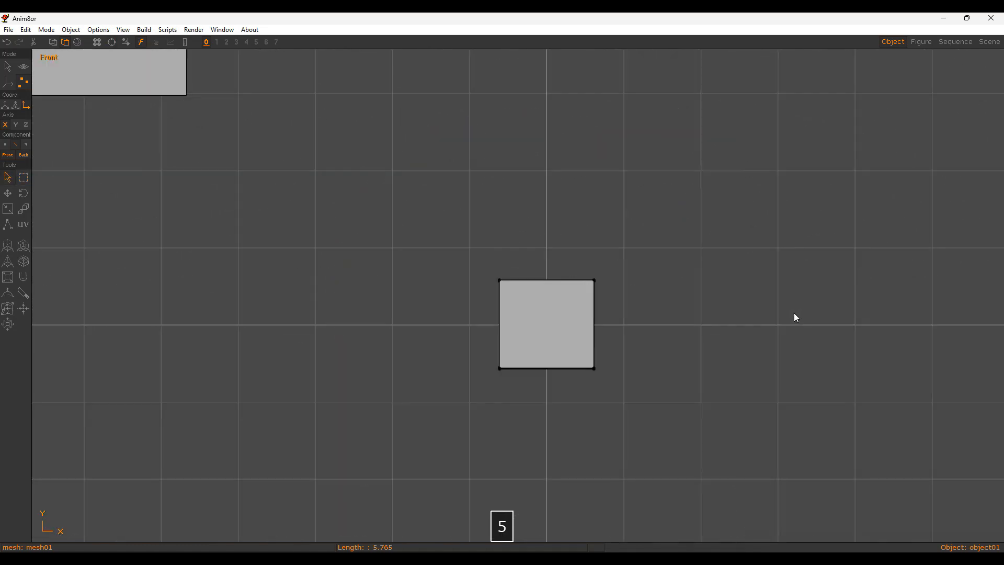
pyautogui.press('d')
pyautogui.keyDown('alt'); pyautogui.moveTo(613, 214); pyautogui.dragTo(471, 334); pyautogui.keyUp('alt')
pyautogui.click(27, 32)
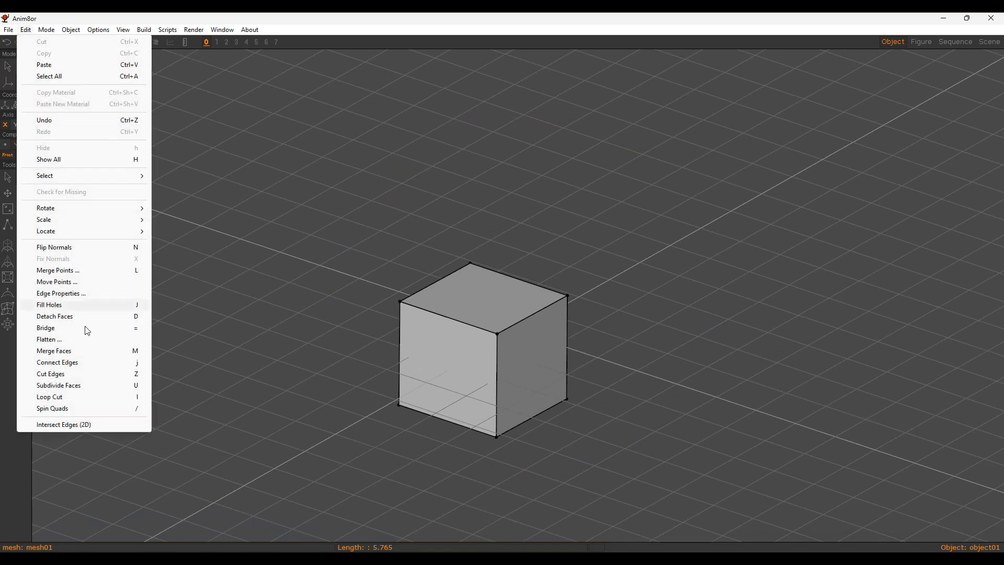
pyautogui.keyDown('alt'); pyautogui.moveTo(629, 329); pyautogui.dragTo(481, 367); pyautogui.keyUp('alt')
# Step: Move the box along Y in the top view to bring it roughly onto the origin
pyautogui.press('8')
pyautogui.press('a')
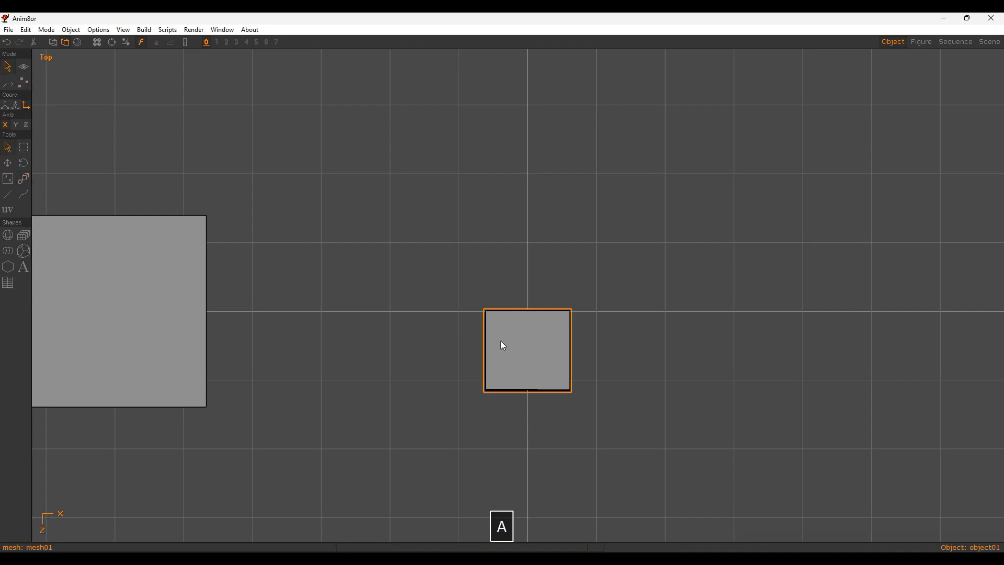
pyautogui.press('y')
pyautogui.moveTo(501, 341); pyautogui.dragTo(609, 317)
# Step: Select the box's slightly tilted front face in the top view and flatten it along Z
pyautogui.keyDown('alt'); pyautogui.moveTo(608, 312); pyautogui.dragTo(580, 362, button='right'); pyautogui.keyUp('alt')
pyautogui.keyDown('alt'); pyautogui.moveTo(579, 362); pyautogui.dragTo(541, 311, button='middle'); pyautogui.keyUp('alt')
pyautogui.keyDown('alt'); pyautogui.moveTo(541, 311); pyautogui.dragTo(564, 458, button='right'); pyautogui.keyUp('alt')
pyautogui.keyDown('alt'); pyautogui.moveTo(564, 458); pyautogui.dragTo(566, 337, button='middle'); pyautogui.keyUp('alt')
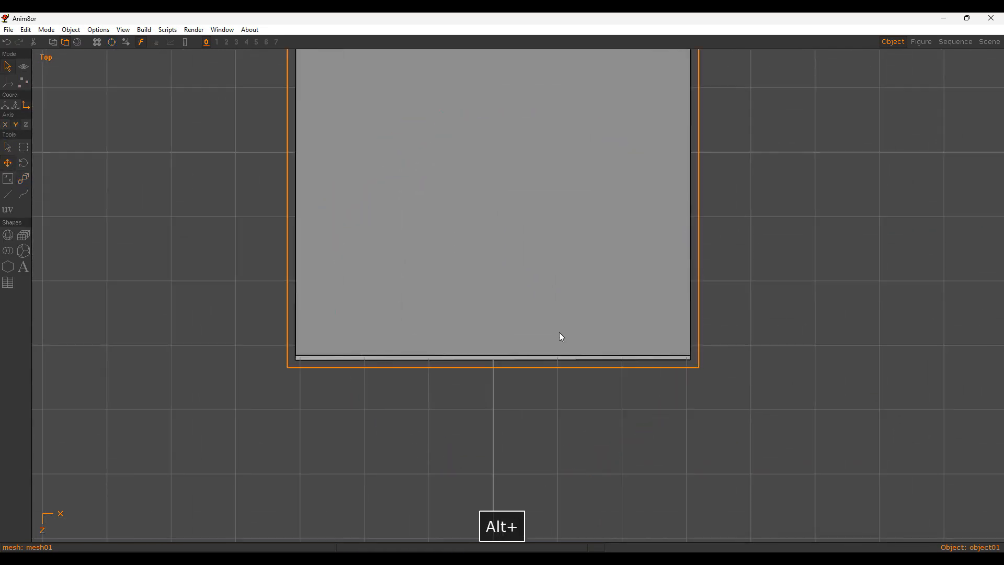
pyautogui.hotkey('shift', 'p')
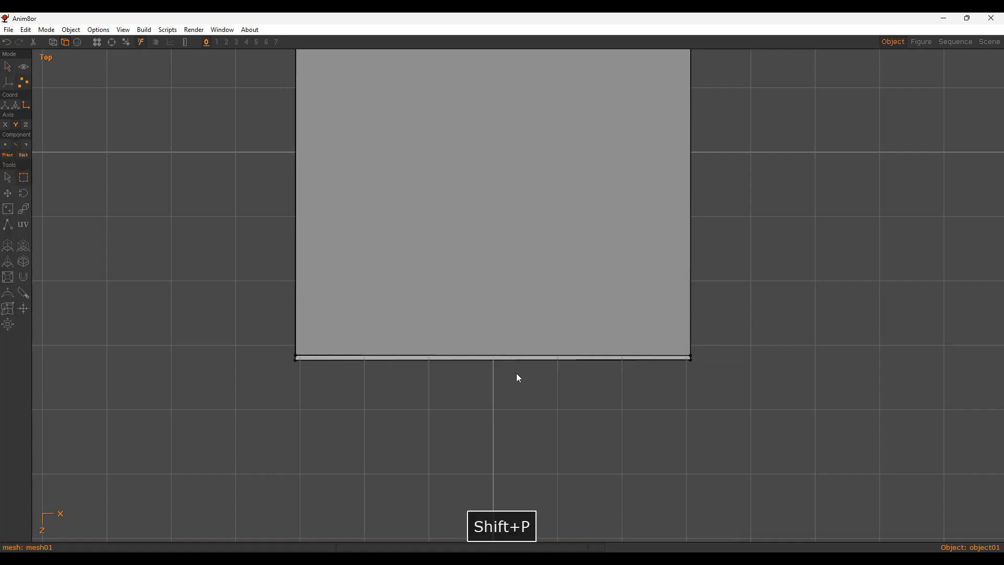
pyautogui.press('g')
pyautogui.click(459, 357)
pyautogui.scroll(-3, 554, 261)
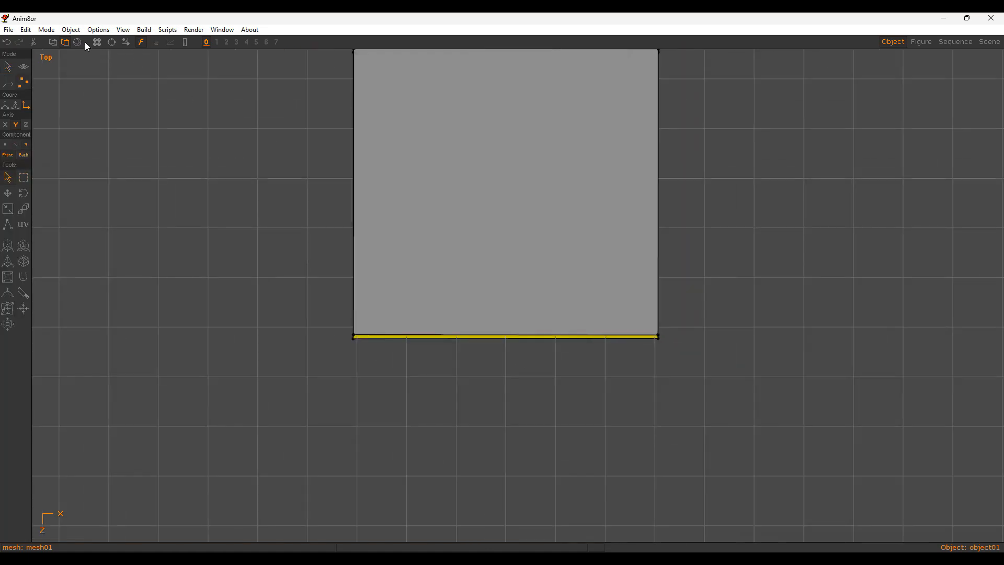
pyautogui.click(25, 30)
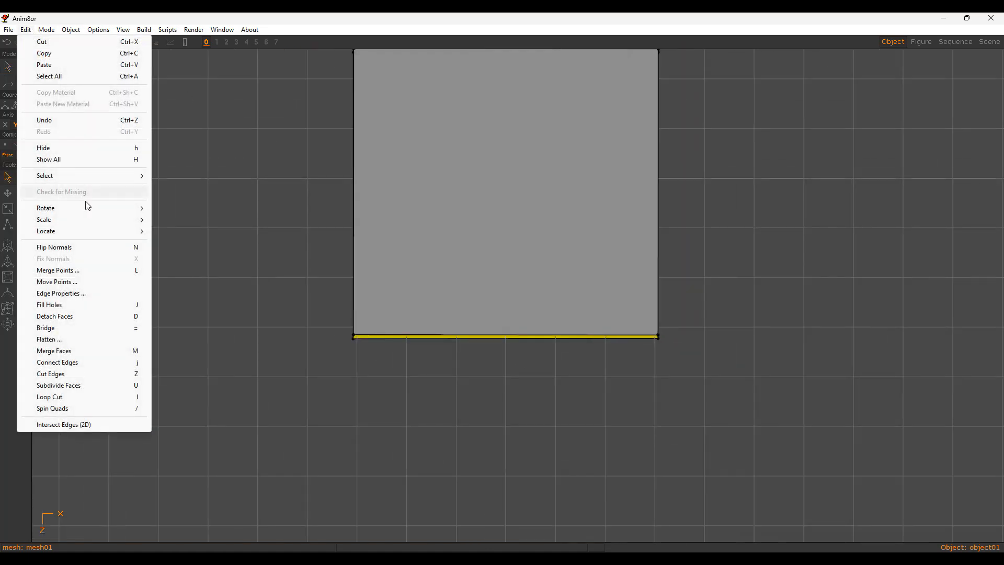
pyautogui.click(71, 341)
pyautogui.click(456, 214)
pyautogui.click(557, 182)
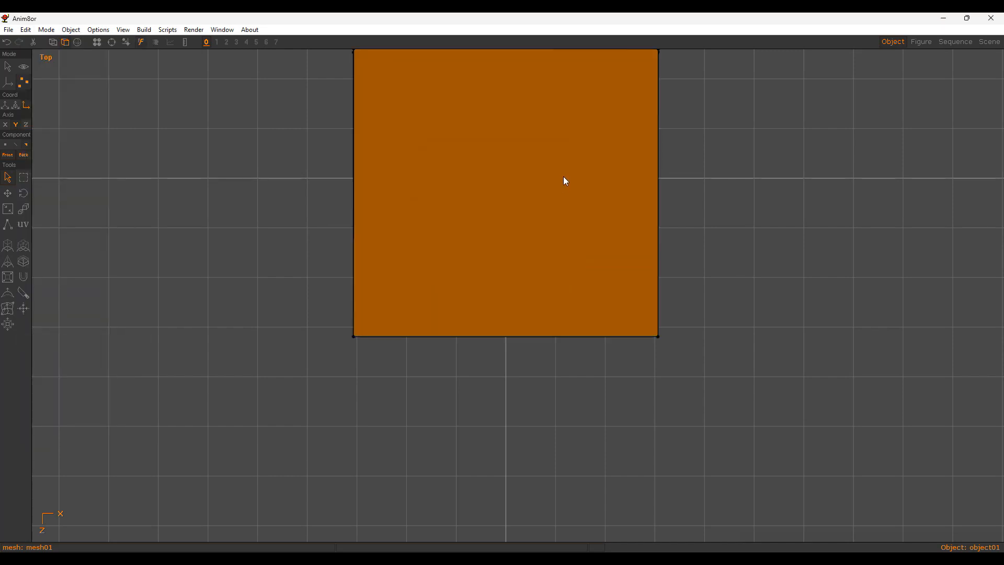
# Step: Select the box's slightly tilted bottom face in the front view and flatten it along Y
pyautogui.press('5')
pyautogui.press('a')
pyautogui.click(586, 216)
pyautogui.scroll(-3, 579, 238)
pyautogui.keyDown('alt'); pyautogui.moveTo(405, 282); pyautogui.dragTo(423, 325); pyautogui.keyUp('alt')
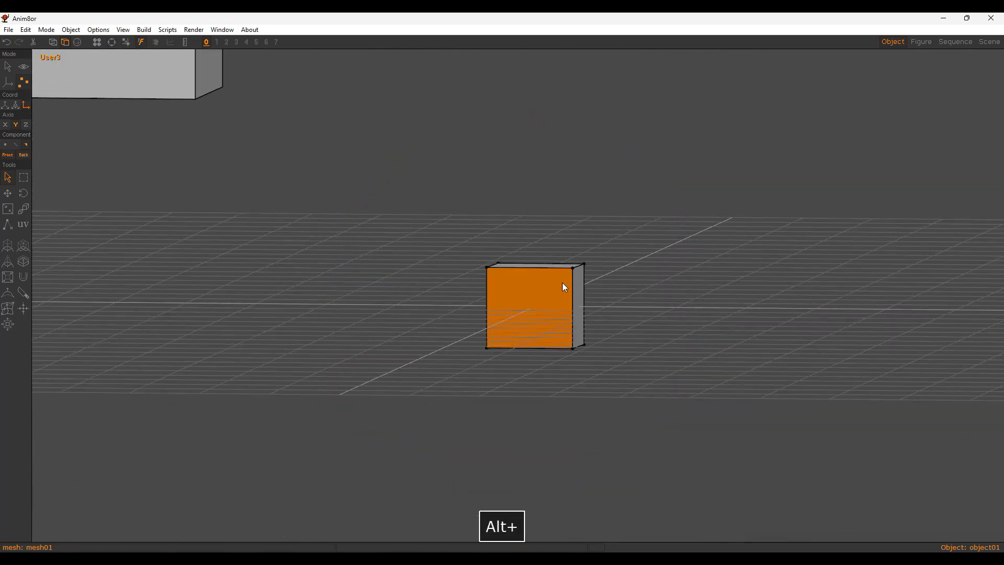
pyautogui.press('5')
pyautogui.scroll(7, 566, 328)
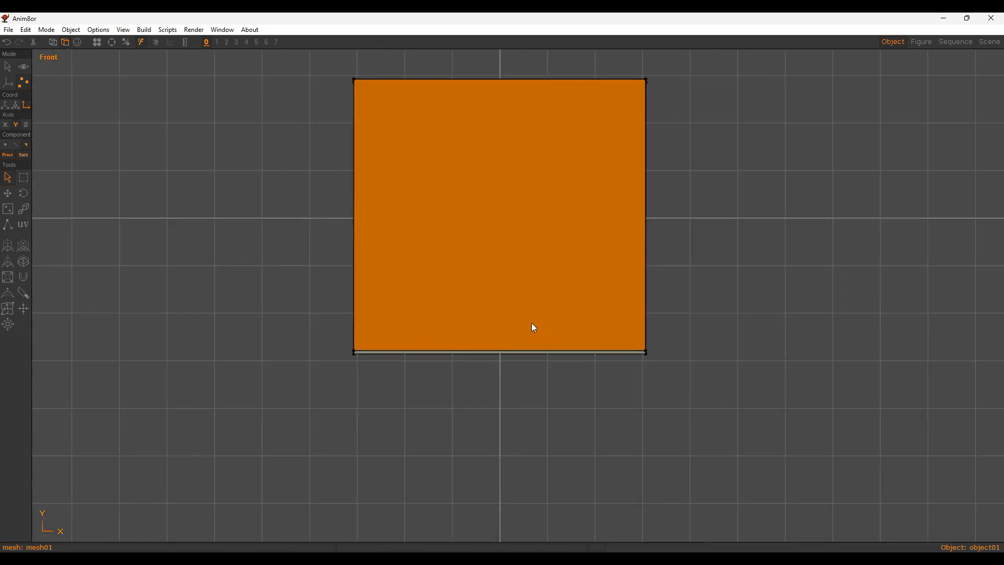
pyautogui.scroll(2, 533, 327)
pyautogui.click(448, 357)
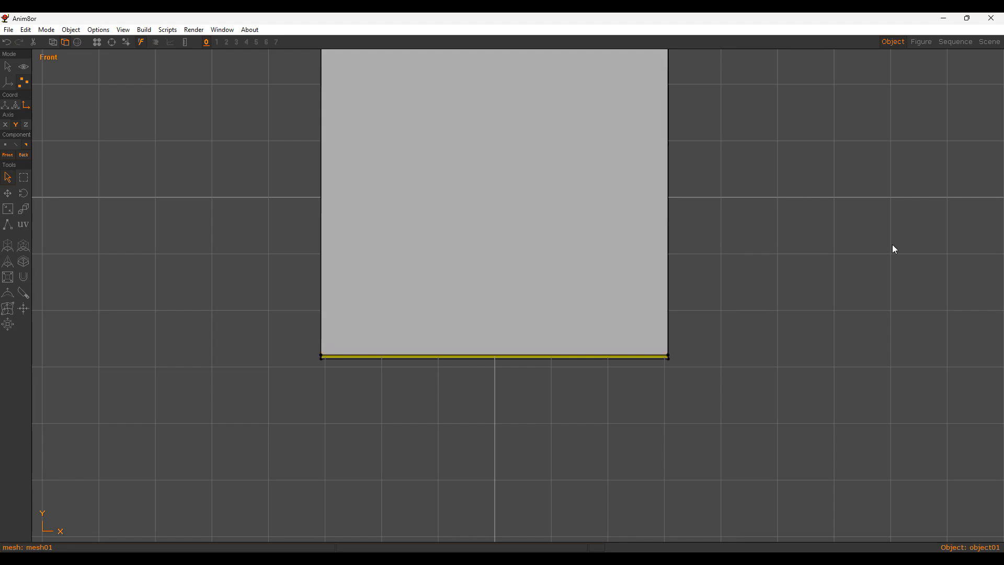
pyautogui.hotkey('alt', 'e')
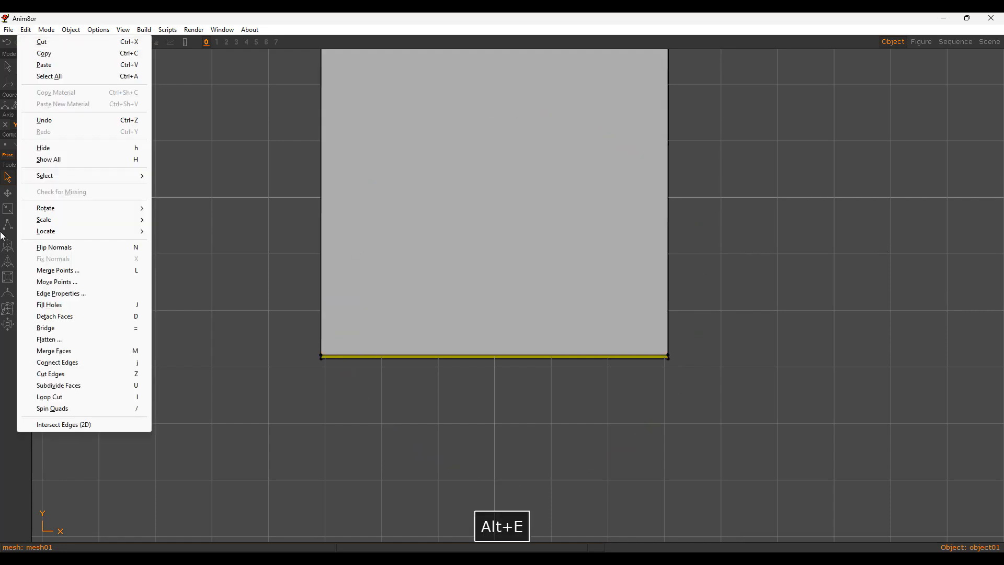
pyautogui.click(76, 340)
pyautogui.click(455, 203)
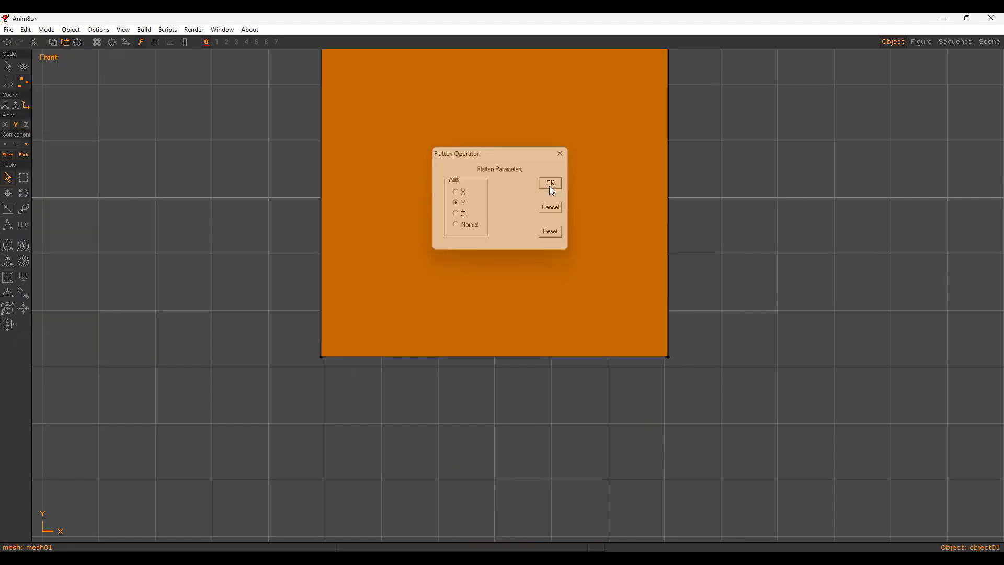
# Step: Apply the Y-axis flatten to the small box's bottom face and return to object editing with nothing selected
pyautogui.click(549, 186)
pyautogui.press('a')
pyautogui.scroll(-9, 596, 252)
pyautogui.keyDown('alt'); pyautogui.moveTo(550, 220); pyautogui.dragTo(518, 331, button='middle'); pyautogui.keyUp('alt')
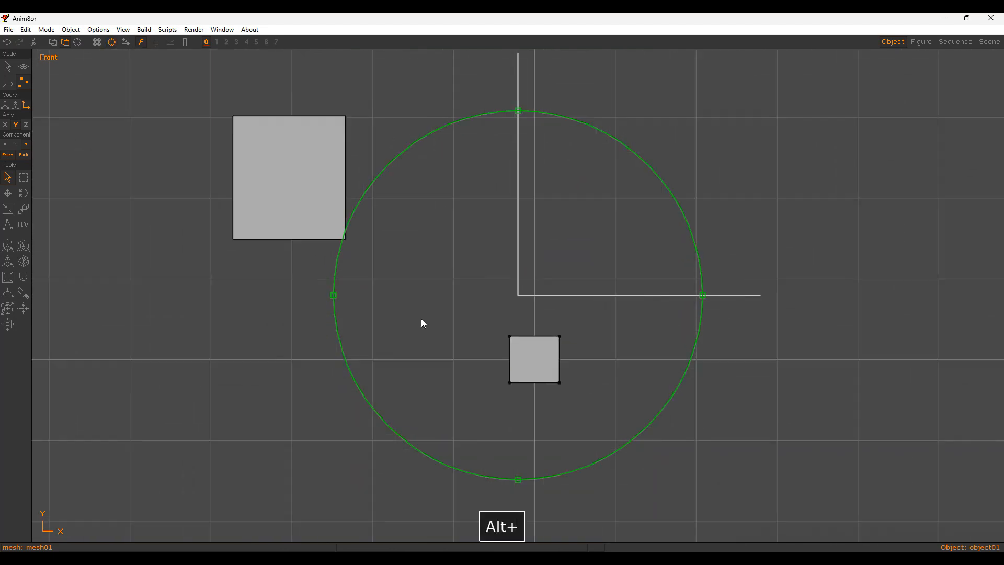
pyautogui.keyDown('alt'); pyautogui.moveTo(421, 319); pyautogui.dragTo(425, 376, button='middle'); pyautogui.keyUp('alt')
pyautogui.scroll(-2, 616, 242)
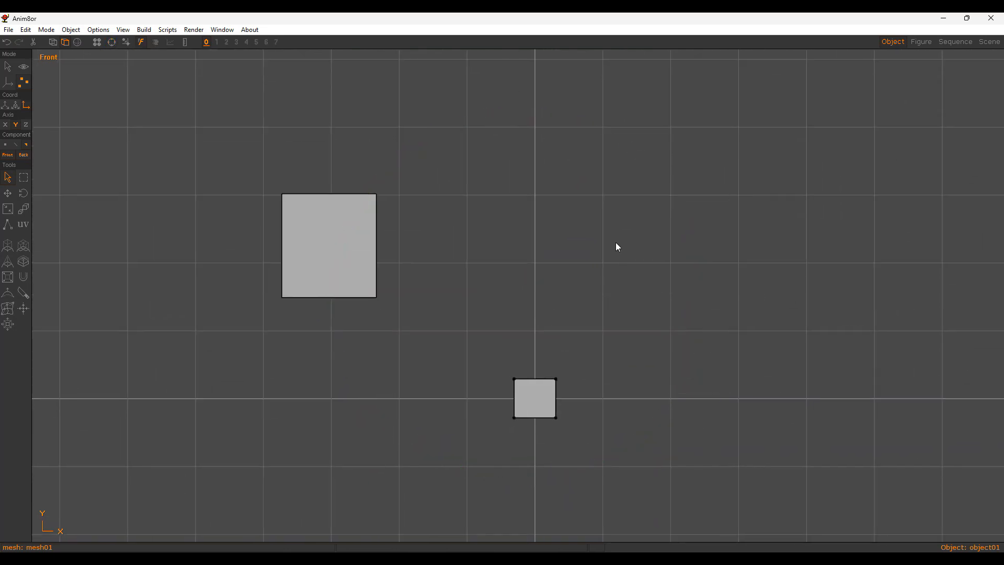
pyautogui.hotkey('shift', 'a')
pyautogui.click(349, 244)
pyautogui.press('a')
pyautogui.click(599, 220)
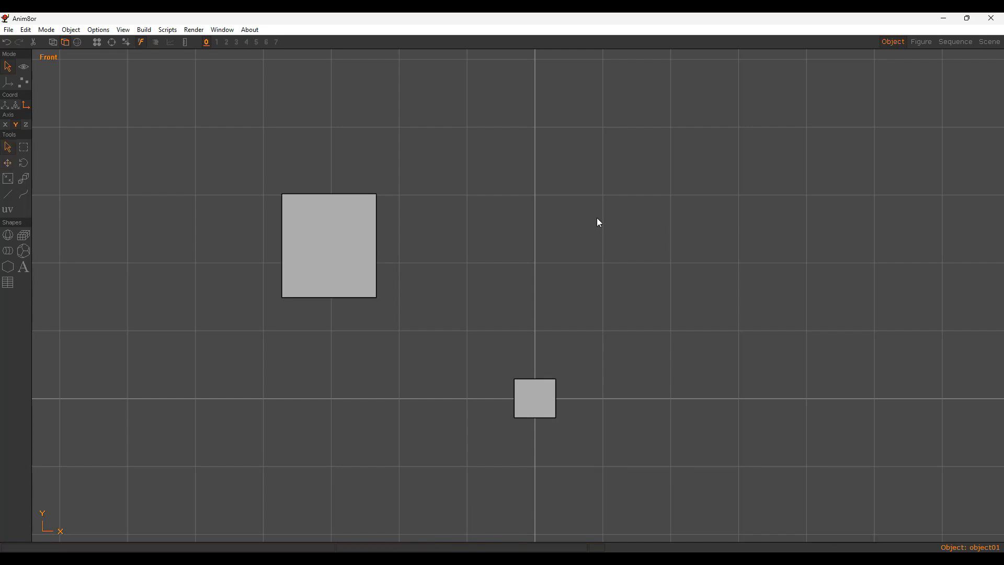
# Step: Draw a sphere about 20.5 in diameter above the small box in the front view and convert it to a mesh
pyautogui.hotkey('shift', 's')
pyautogui.moveTo(571, 268); pyautogui.dragTo(512, 251)
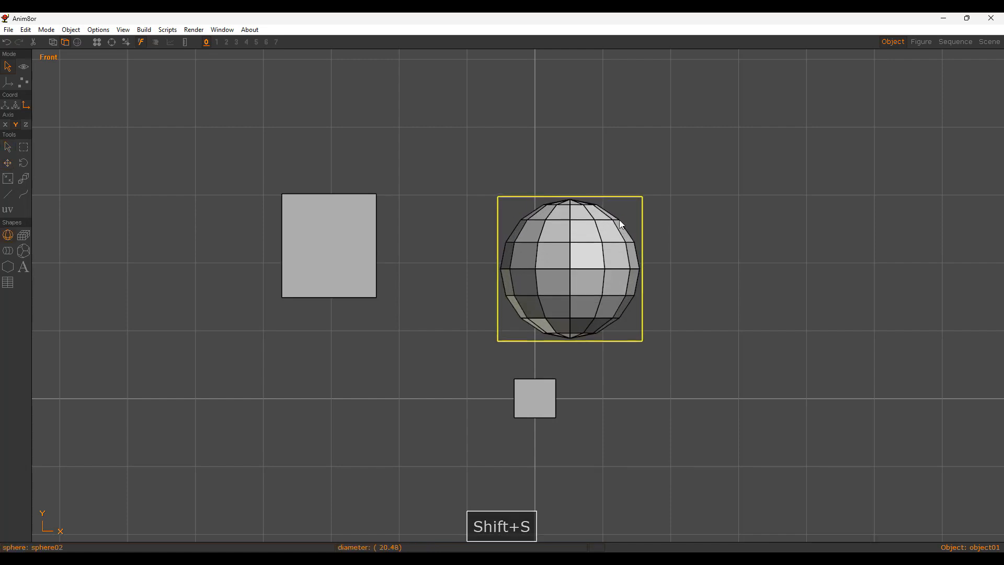
pyautogui.keyDown('alt'); pyautogui.moveTo(513, 250); pyautogui.dragTo(587, 262, button='right'); pyautogui.keyUp('alt')
pyautogui.keyDown('alt'); pyautogui.moveTo(586, 261); pyautogui.dragTo(538, 265, button='middle'); pyautogui.keyUp('alt')
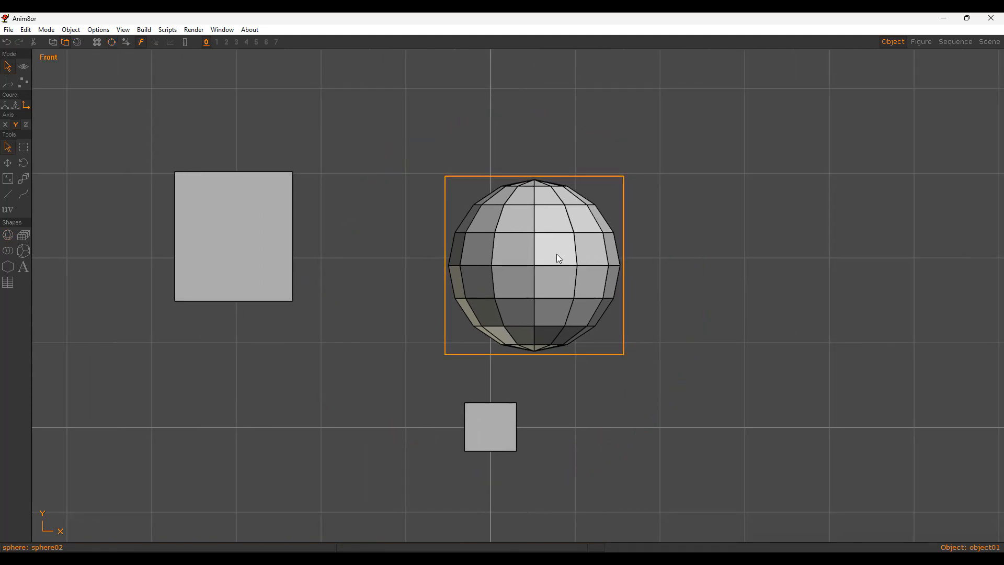
pyautogui.hotkey('alt', 'b')
pyautogui.press('m')
pyautogui.press('Return')
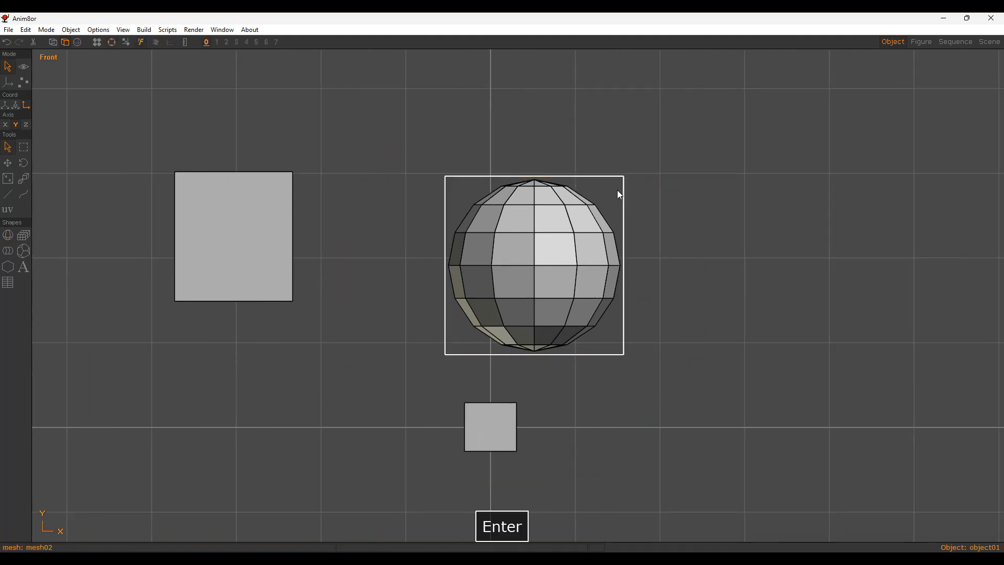
# Step: Select the sphere's top and bottom cap faces in point editing and merge each cap into a single flat face
pyautogui.hotkey('shift', 'p')
pyautogui.press('a')
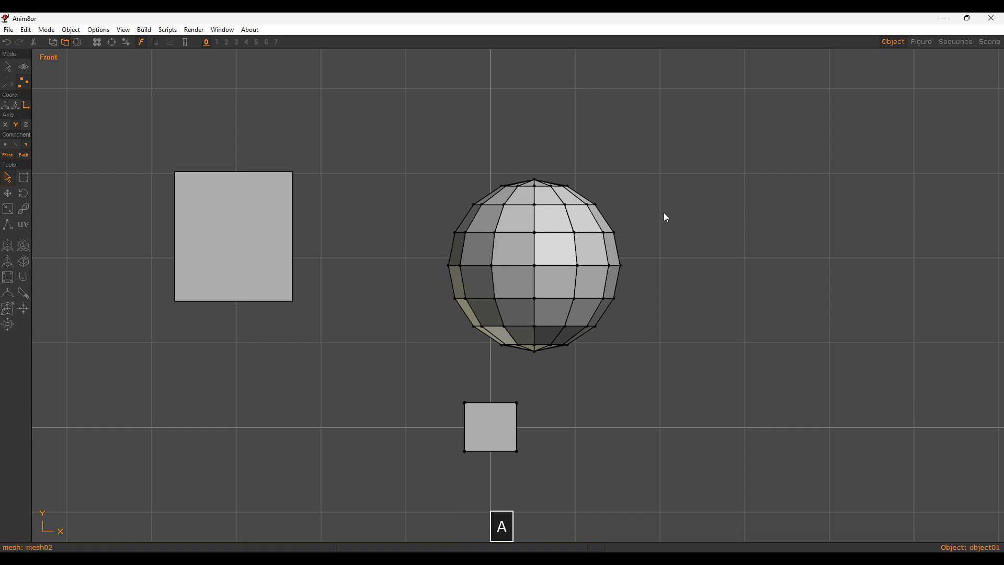
pyautogui.press('g')
pyautogui.moveTo(644, 215); pyautogui.dragTo(683, 227)
pyautogui.moveTo(375, 320); pyautogui.dragTo(646, 405)
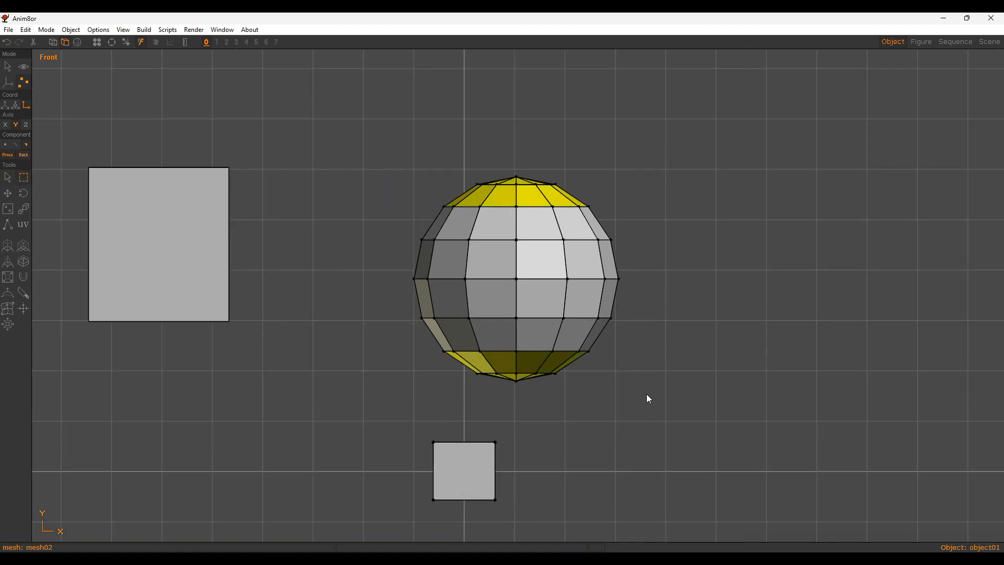
pyautogui.hotkey('shift', 'm')
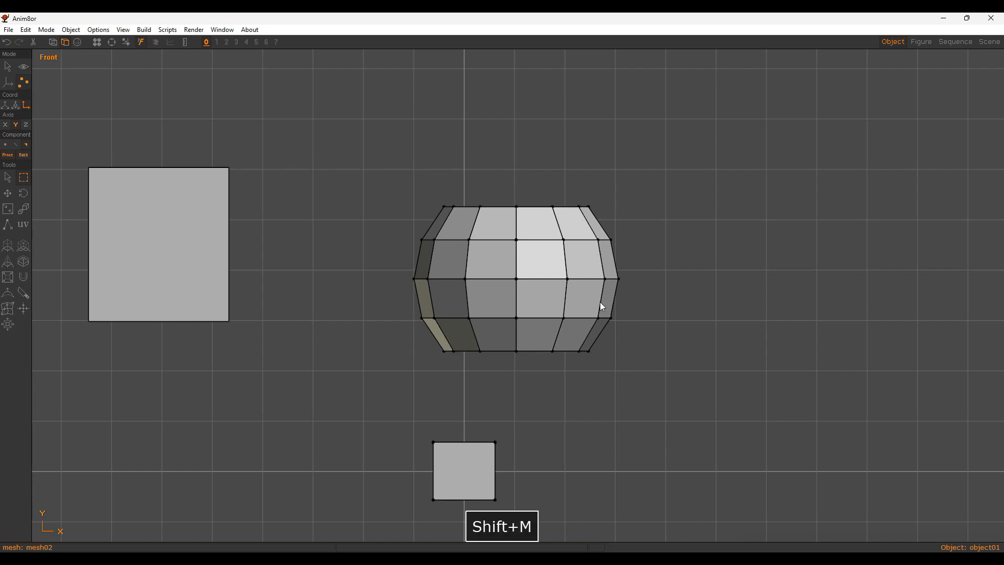
pyautogui.keyDown('alt'); pyautogui.moveTo(608, 253); pyautogui.dragTo(606, 329); pyautogui.keyUp('alt')
pyautogui.press('5')
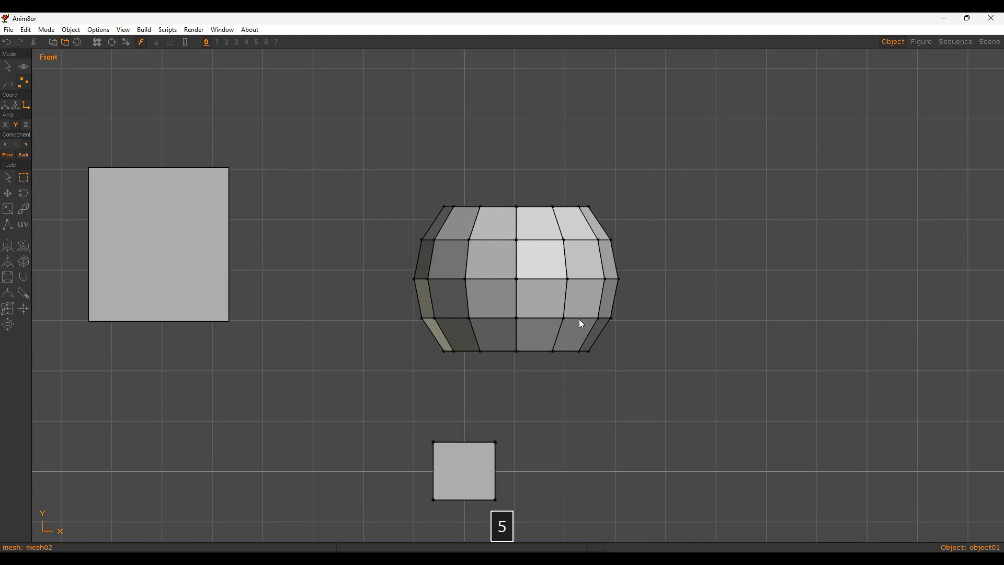
pyautogui.press('8')
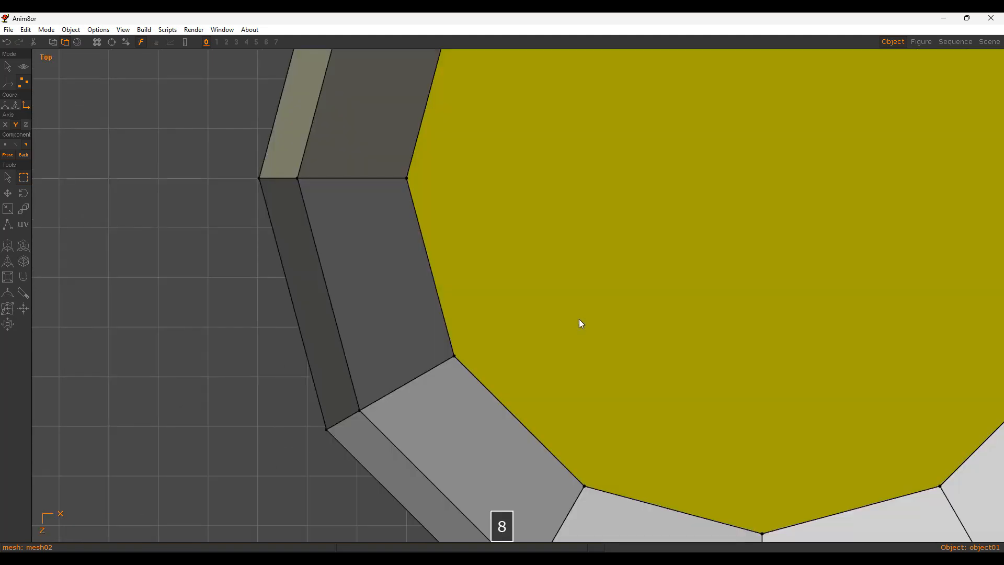
pyautogui.scroll(-6, 578, 321)
pyautogui.press('5')
# Step: Merge the outer side rings and then the lower middle ring into the caps, leaving a single ring of side faces
pyautogui.press('d')
pyautogui.moveTo(366, 155); pyautogui.dragTo(732, 242)
pyautogui.keyDown('shift'); pyautogui.moveTo(370, 292); pyautogui.dragTo(684, 371); pyautogui.keyUp('shift')
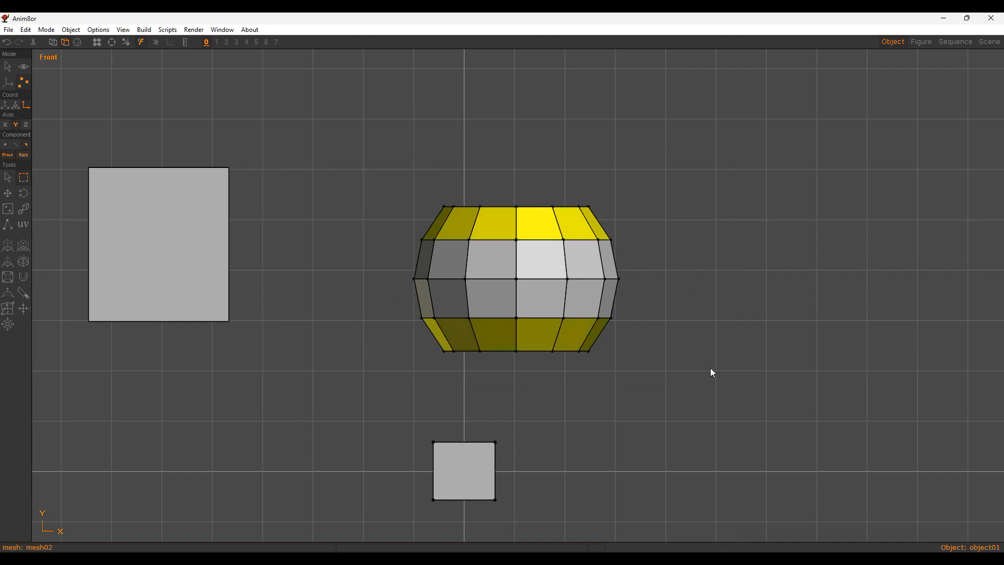
pyautogui.hotkey('shift', 'm')
pyautogui.moveTo(388, 264); pyautogui.dragTo(739, 321)
pyautogui.hotkey('shift', 'm')
pyautogui.press('d')
# Step: Select the disc's upper edge loop and scale it uniformly by about 1.08 to make the sides vertical
pyautogui.press('e')
pyautogui.moveTo(362, 194); pyautogui.dragTo(764, 262)
pyautogui.scroll(3, 679, 286)
pyautogui.press('s')
pyautogui.moveTo(681, 291); pyautogui.dragTo(714, 261)
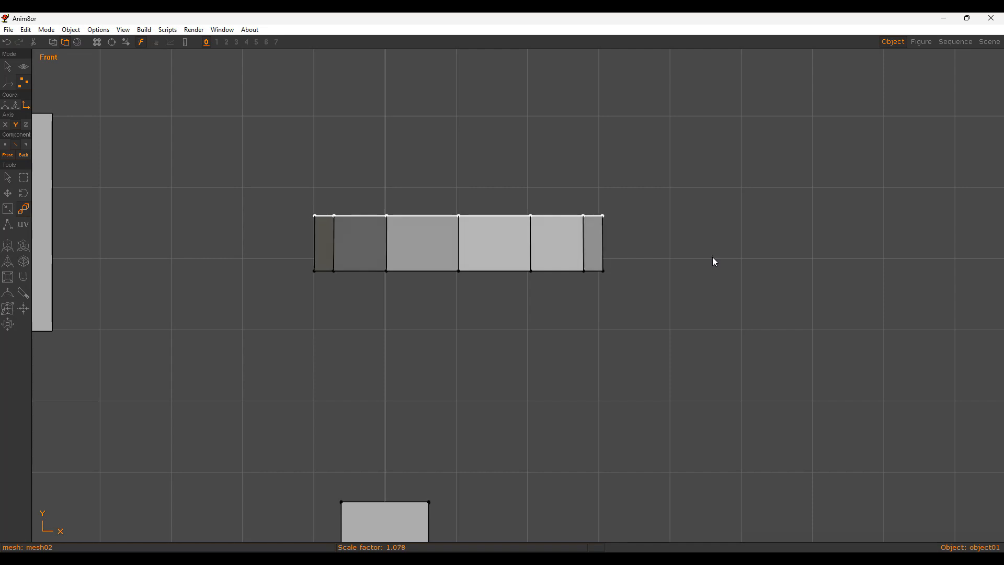
pyautogui.press('d')
pyautogui.click(694, 240)
# Step: Select the points at both X ends of the twelve-sided disc in the top view
pyautogui.press('8')
pyautogui.scroll(-2, 661, 250)
pyautogui.keyDown('alt'); pyautogui.moveTo(521, 254); pyautogui.dragTo(360, 281, button='middle'); pyautogui.keyUp('alt')
pyautogui.keyDown('alt'); pyautogui.moveTo(359, 281); pyautogui.dragTo(643, 291, button='right'); pyautogui.keyUp('alt')
pyautogui.keyDown('alt'); pyautogui.moveTo(643, 291); pyautogui.dragTo(644, 307, button='middle'); pyautogui.keyUp('alt')
pyautogui.keyDown('alt'); pyautogui.moveTo(644, 310); pyautogui.dragTo(572, 313, button='right'); pyautogui.keyUp('alt')
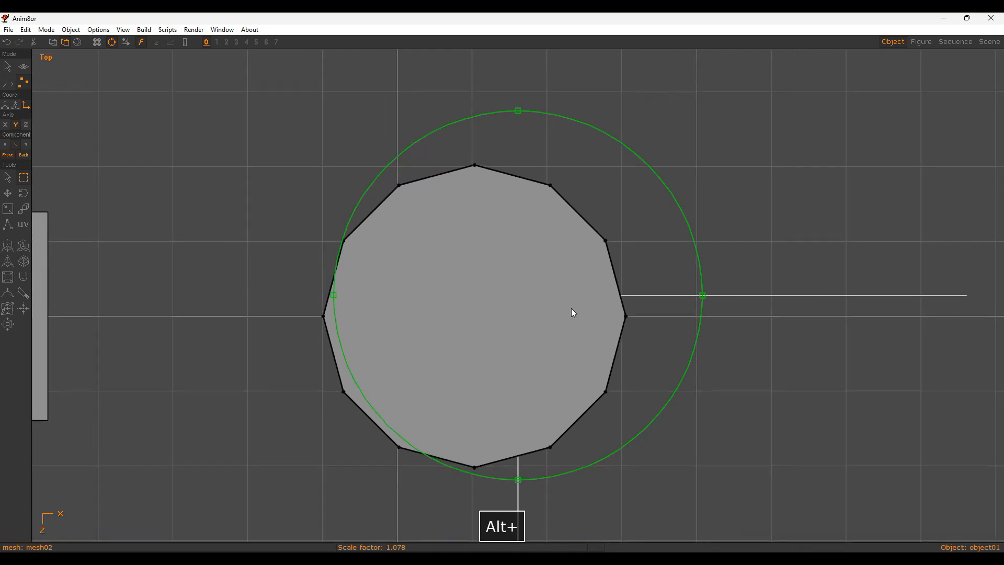
pyautogui.press('d')
pyautogui.press('v')
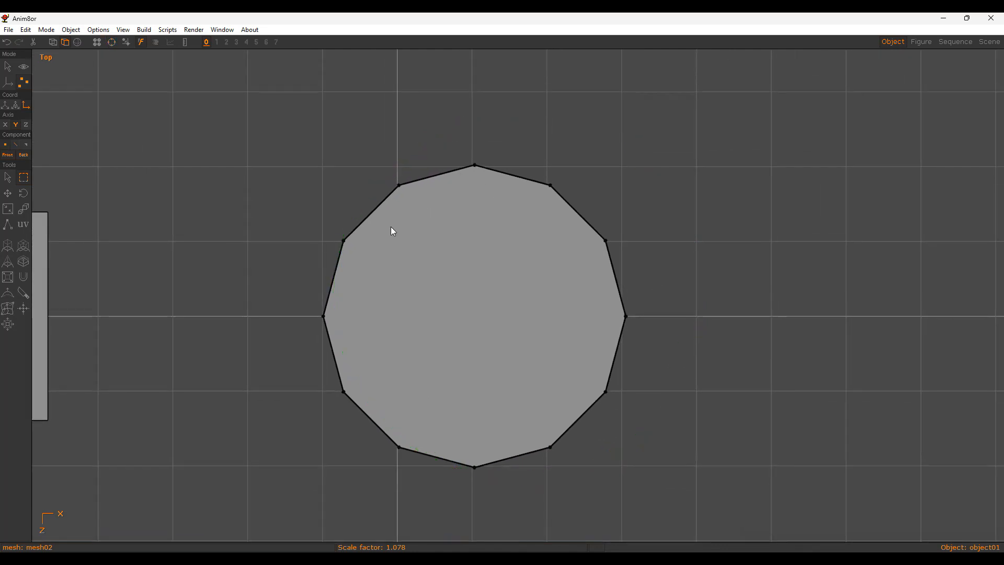
pyautogui.moveTo(323, 272); pyautogui.dragTo(369, 433)
pyautogui.moveTo(578, 215); pyautogui.dragTo(648, 425, button='right')
pyautogui.scroll(-5, 640, 314)
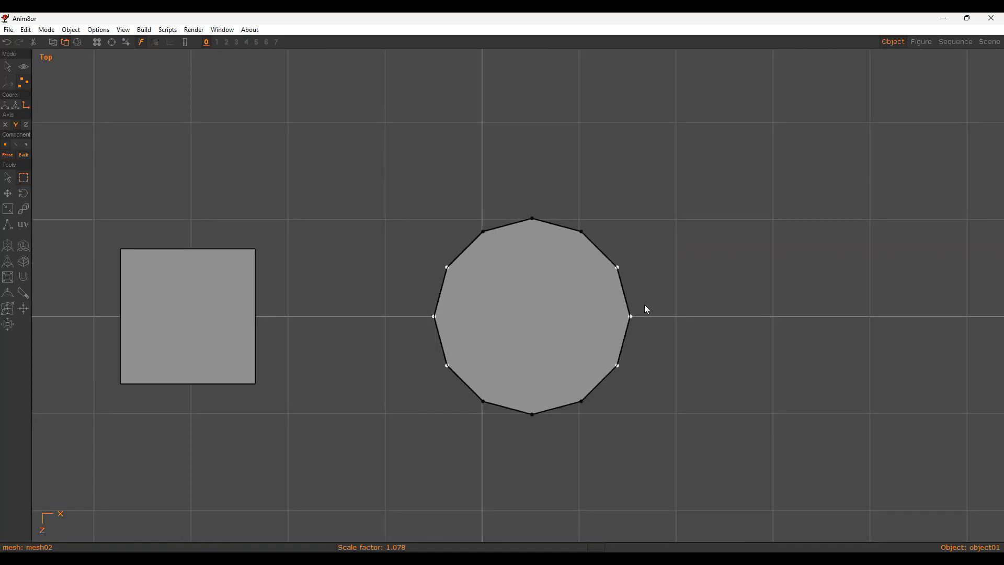
# Step: Select the edges at both X ends of the disc and straighten them by scaling along X by about 0.24
pyautogui.press('e')
pyautogui.moveTo(416, 242); pyautogui.dragTo(464, 393)
pyautogui.moveTo(586, 238); pyautogui.dragTo(672, 399, button='right')
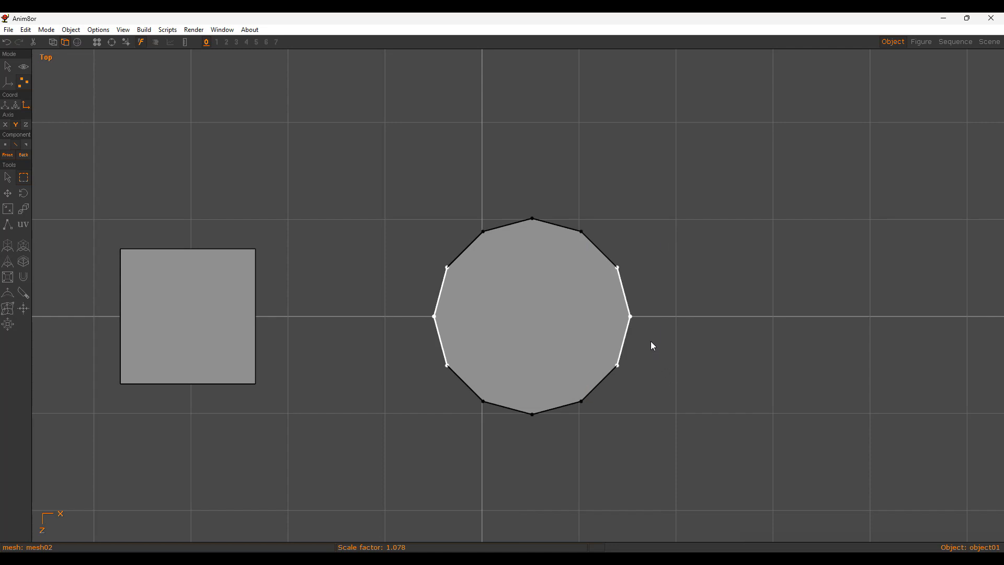
pyautogui.press('n')
pyautogui.press('x')
pyautogui.moveTo(780, 386); pyautogui.dragTo(413, 421)
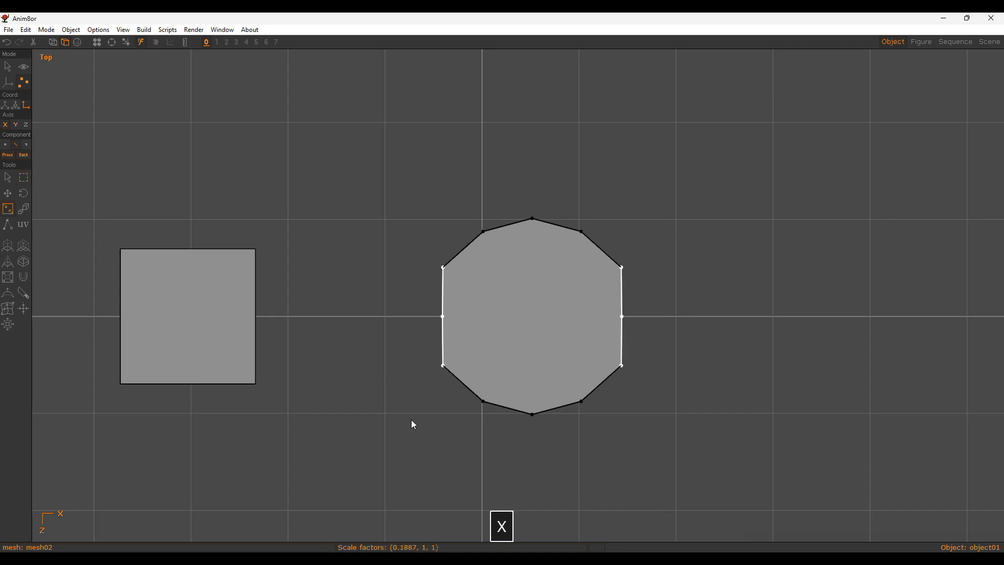
# Step: Select the edges at both Z ends of the disc in the top view and straighten them with a non-uniform Y scale
pyautogui.press('d')
pyautogui.moveTo(431, 190); pyautogui.dragTo(641, 257)
pyautogui.press('d')
pyautogui.moveTo(461, 371); pyautogui.dragTo(621, 445, button='right')
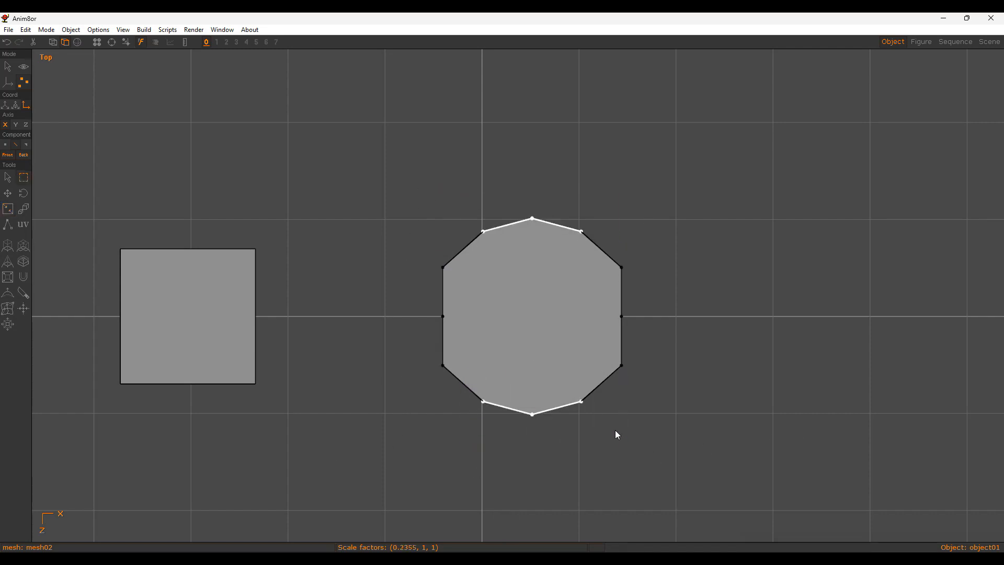
pyautogui.press('y')
pyautogui.moveTo(715, 226); pyautogui.dragTo(730, 439)
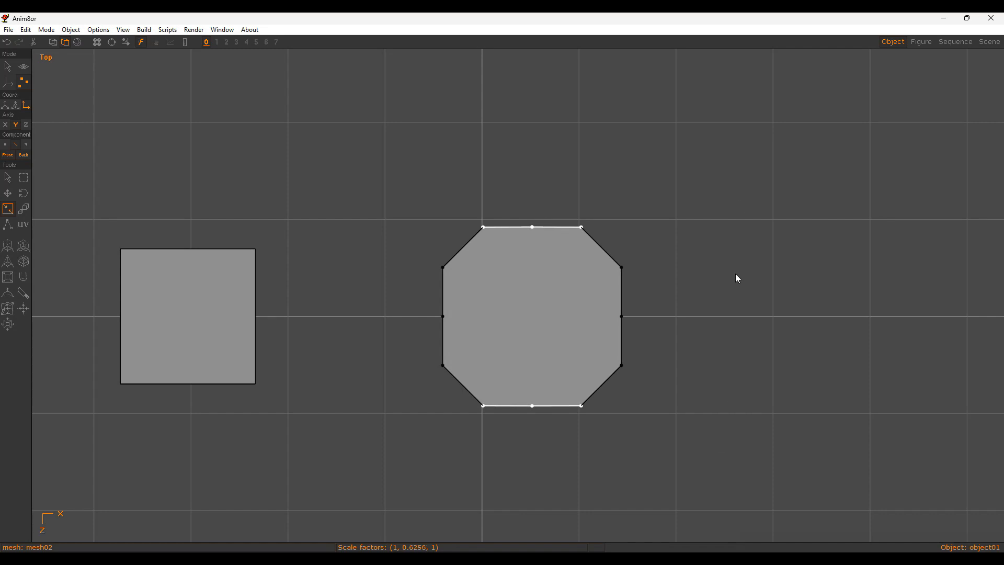
pyautogui.keyDown('alt'); pyautogui.moveTo(676, 308); pyautogui.dragTo(526, 340); pyautogui.keyUp('alt')
pyautogui.keyDown('alt'); pyautogui.moveTo(544, 334); pyautogui.dragTo(523, 341, button='middle'); pyautogui.keyUp('alt')
pyautogui.keyDown('alt'); pyautogui.moveTo(522, 340); pyautogui.dragTo(522, 330, button='right'); pyautogui.keyUp('alt')
# Step: Select all edges of the disc's four diagonal corner faces in the top view
pyautogui.press('e')
pyautogui.moveTo(343, 171); pyautogui.dragTo(486, 294)
pyautogui.keyDown('shift'); pyautogui.moveTo(543, 179); pyautogui.dragTo(676, 304); pyautogui.keyUp('shift')
pyautogui.keyDown('shift'); pyautogui.moveTo(365, 367); pyautogui.dragTo(483, 473); pyautogui.keyUp('shift')
pyautogui.keyDown('shift'); pyautogui.moveTo(543, 381); pyautogui.dragTo(646, 467); pyautogui.keyUp('shift')
# Step: Select the small box at the origin in object editing and hide it
pyautogui.scroll(-3, 562, 366)
pyautogui.keyDown('alt'); pyautogui.moveTo(563, 366); pyautogui.dragTo(523, 305); pyautogui.keyUp('alt')
pyautogui.press('a')
pyautogui.click(470, 422)
pyautogui.click(542, 375)
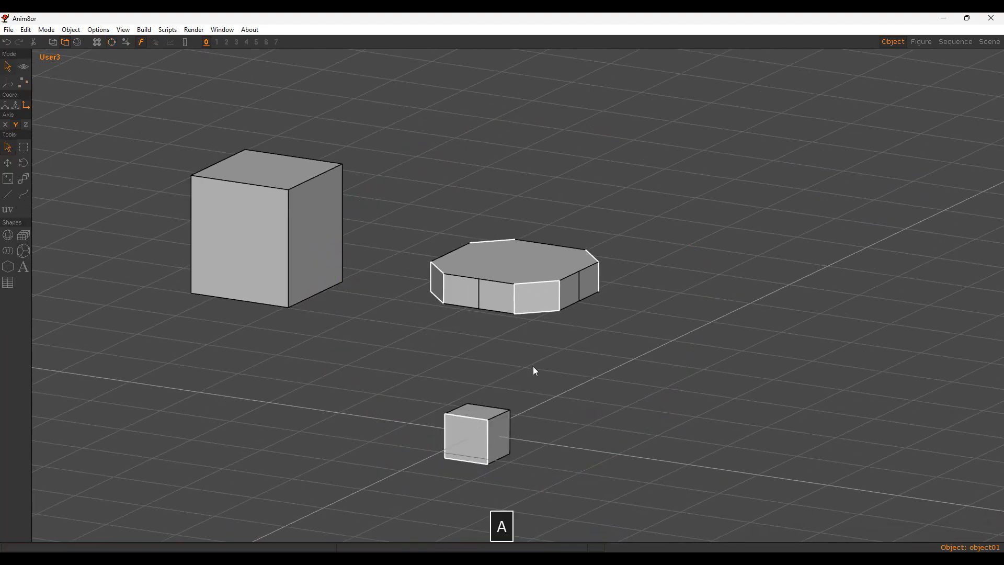
pyautogui.hotkey('shift', 'p')
pyautogui.press('d')
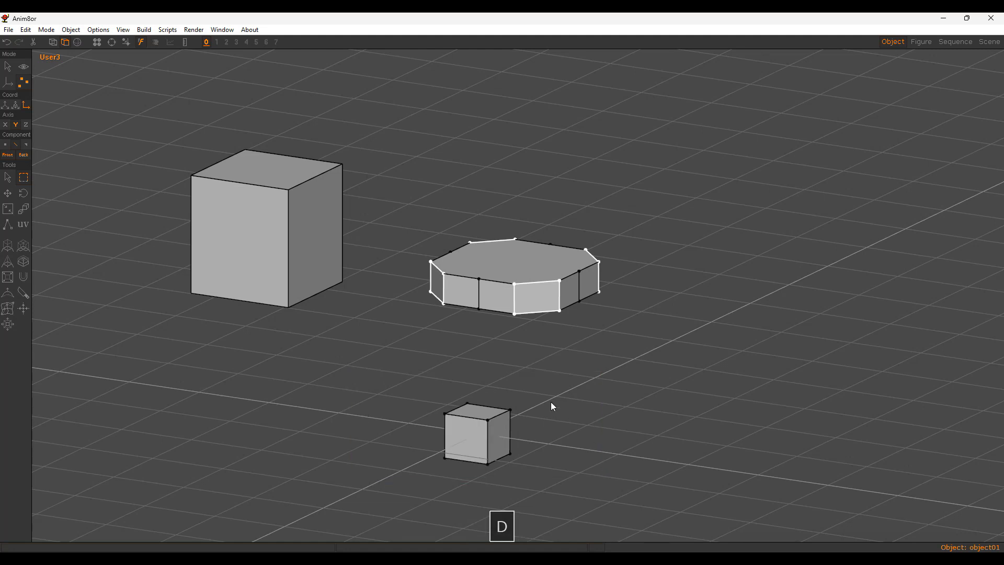
pyautogui.press('a')
pyautogui.click(465, 455)
pyautogui.press('h')
# Step: Try to collapse the four corner faces by uniformly scaling down all their selected edges
pyautogui.press('8')
pyautogui.click(569, 387)
pyautogui.press('s')
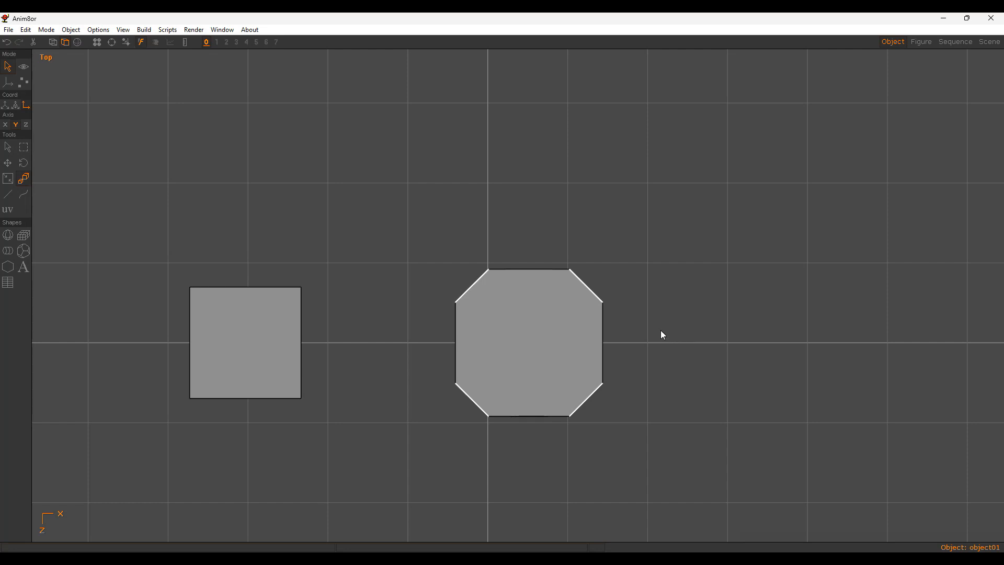
pyautogui.hotkey('shift', 'p')
pyautogui.press('s')
pyautogui.moveTo(668, 255); pyautogui.dragTo(623, 374)
pyautogui.keyDown('alt'); pyautogui.moveTo(625, 335); pyautogui.dragTo(487, 297); pyautogui.keyUp('alt')
# Step: Undo the uniform scaling of the corner-face edges
pyautogui.hotkey('ctrl', 'z')
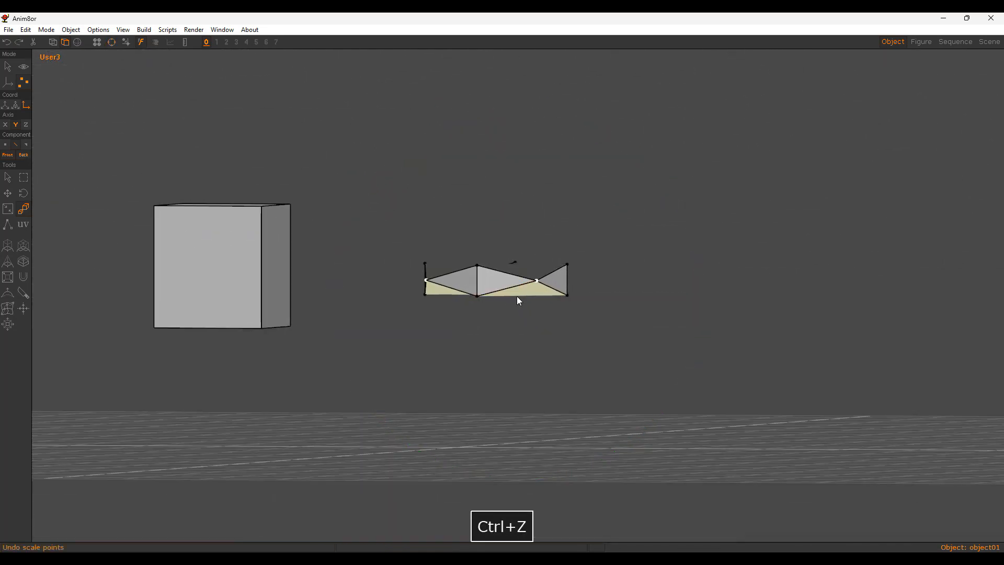
pyautogui.hotkey('ctrl', 'z')
pyautogui.hotkey('ctrl', 'z')
pyautogui.hotkey('ctrl', 'z')
pyautogui.hotkey('ctrl', 'z')
pyautogui.hotkey('ctrl', 'z')
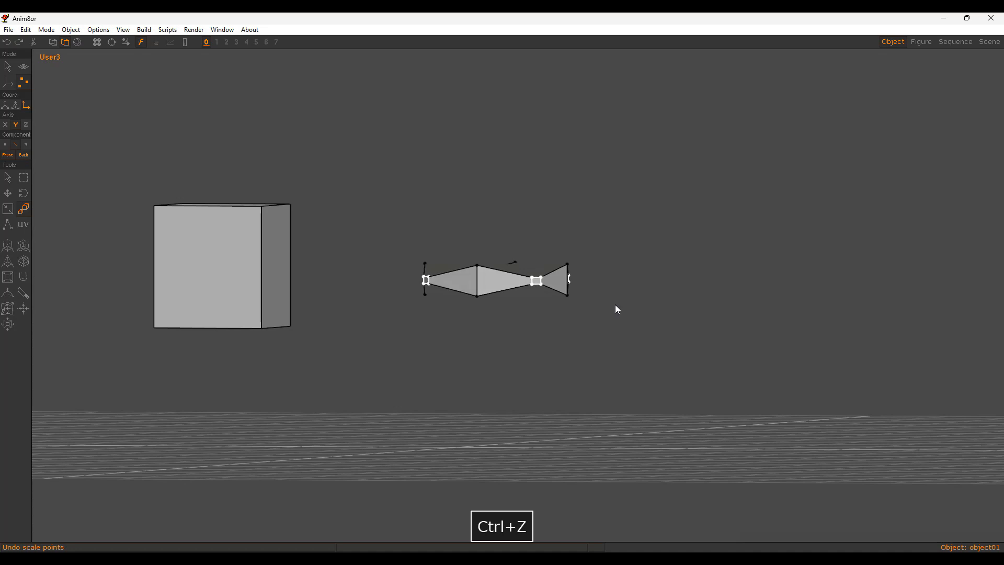
pyautogui.hotkey('ctrl', 'z')
# Step: Remove the vertical edges from the selection so only the horizontal diagonal corner edges stay selected
pyautogui.press('5')
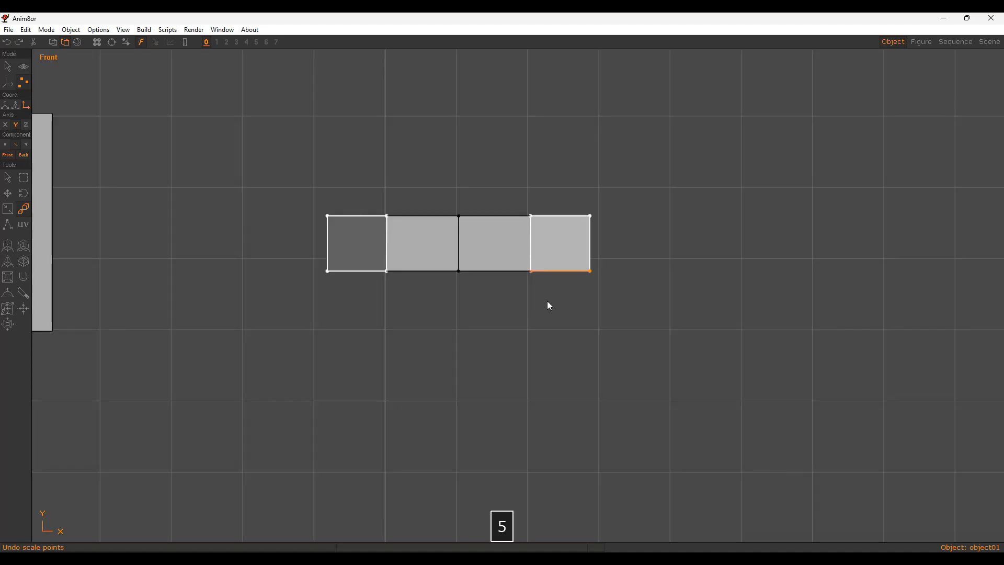
pyautogui.press('8')
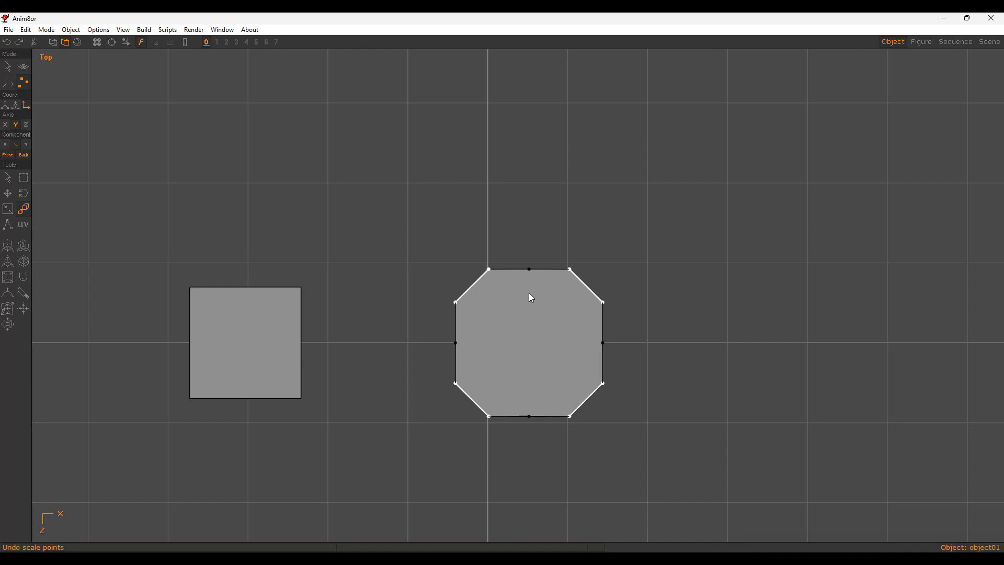
pyautogui.keyDown('alt'); pyautogui.moveTo(556, 312); pyautogui.dragTo(579, 172); pyautogui.keyUp('alt')
pyautogui.press('5')
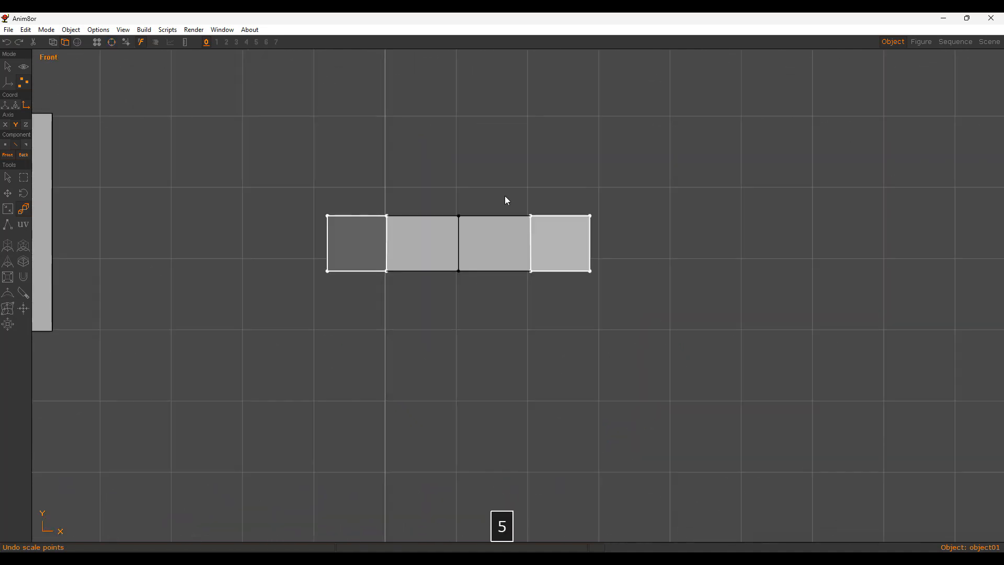
pyautogui.press('d')
pyautogui.press('a')
pyautogui.press('e')
pyautogui.keyDown('shift'); pyautogui.click(325, 243); pyautogui.keyUp('shift')
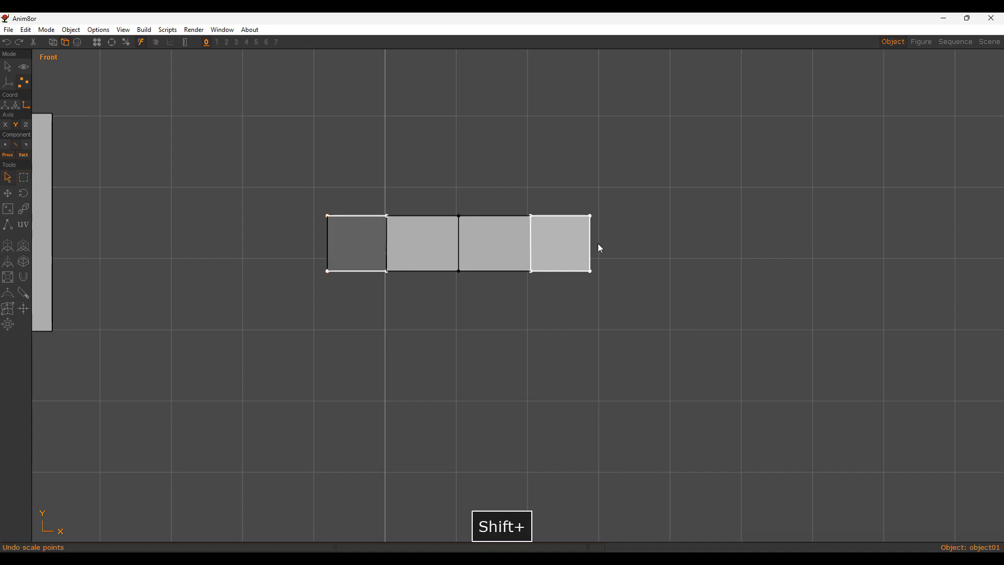
pyautogui.keyDown('alt'); pyautogui.moveTo(575, 240); pyautogui.dragTo(538, 274); pyautogui.keyUp('alt')
pyautogui.keyDown('alt'); pyautogui.moveTo(600, 277); pyautogui.dragTo(624, 296); pyautogui.keyUp('alt')
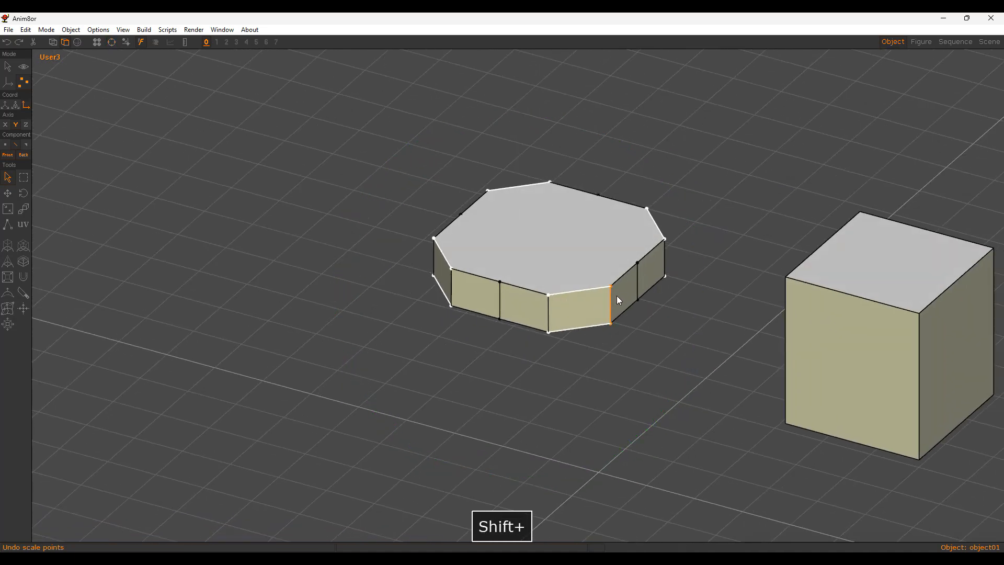
# Step: Scale the selected diagonal edges down uniformly in the top view until each one collapses to a point
pyautogui.press('8')
pyautogui.press('s')
pyautogui.moveTo(697, 225); pyautogui.dragTo(640, 308)
pyautogui.keyDown('alt'); pyautogui.moveTo(453, 364); pyautogui.dragTo(437, 299, button='middle'); pyautogui.keyUp('alt')
pyautogui.keyDown('alt'); pyautogui.moveTo(437, 299); pyautogui.dragTo(570, 291, button='right'); pyautogui.keyUp('alt')
pyautogui.keyDown('alt'); pyautogui.moveTo(570, 291); pyautogui.dragTo(558, 322, button='middle'); pyautogui.keyUp('alt')
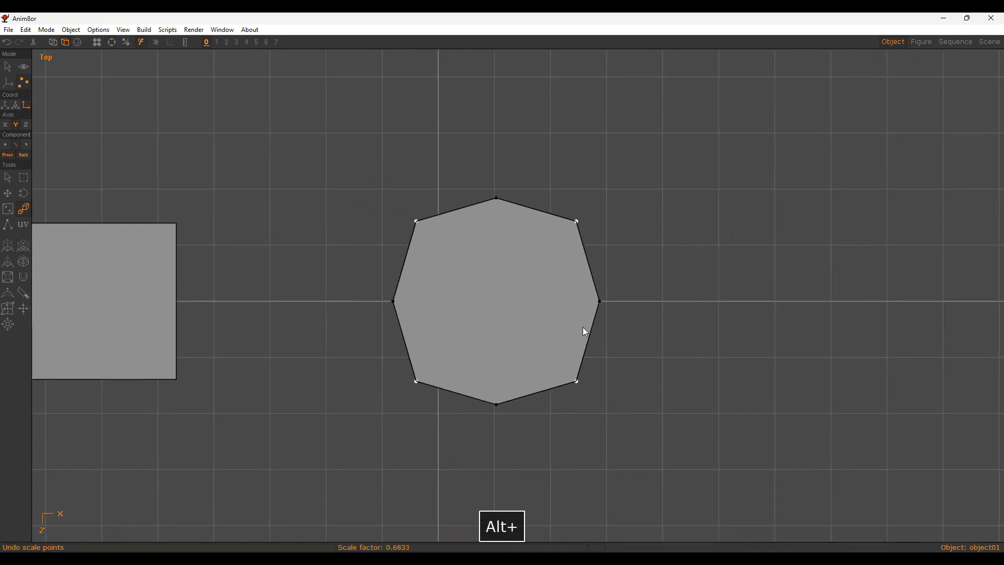
# Step: Switch to point selection and merge the overlapping points at the collapsed corners
pyautogui.keyDown('alt'); pyautogui.moveTo(586, 294); pyautogui.dragTo(498, 184); pyautogui.keyUp('alt')
pyautogui.keyDown('alt'); pyautogui.moveTo(498, 184); pyautogui.dragTo(505, 304, button='middle'); pyautogui.keyUp('alt')
pyautogui.press('v')
pyautogui.hotkey('shift', 'l')
pyautogui.press('Return')
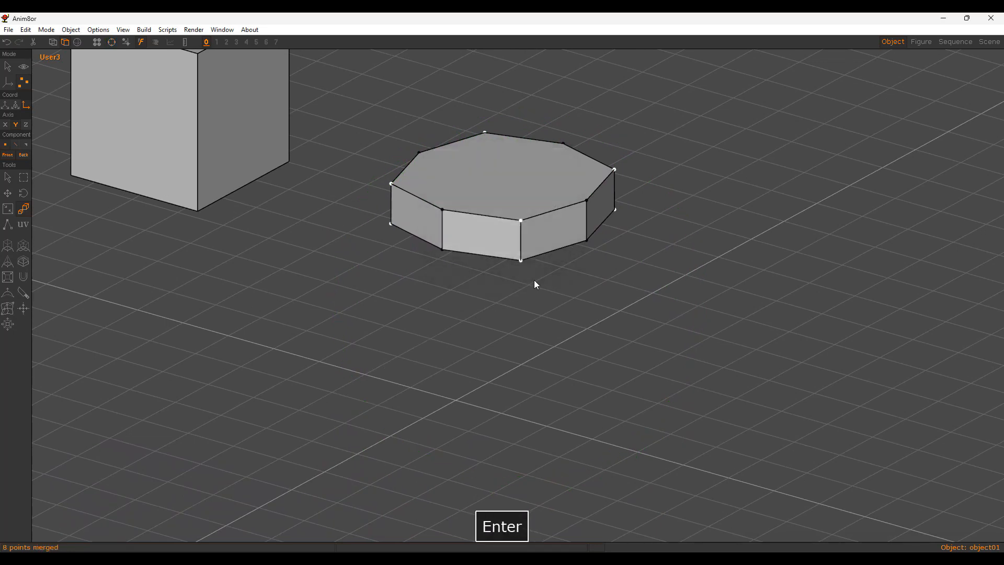
# Step: Select the four diagonal corner points in the top view and scale them outward along Y to line up with the middle points
pyautogui.press('a')
pyautogui.press('8')
pyautogui.press('d')
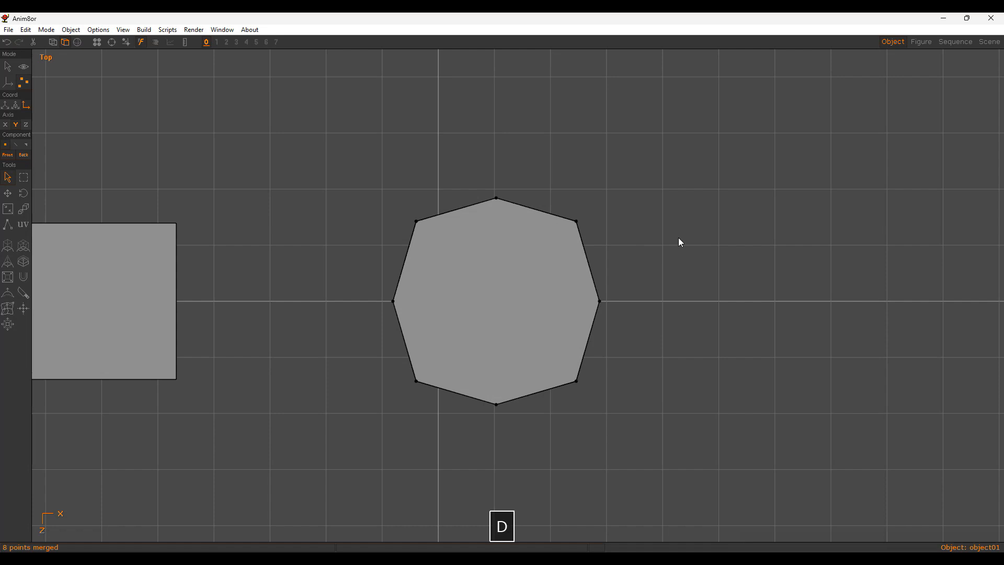
pyautogui.moveTo(436, 252); pyautogui.dragTo(437, 251)
pyautogui.moveTo(554, 201); pyautogui.dragTo(573, 225)
pyautogui.moveTo(397, 362); pyautogui.dragTo(433, 400)
pyautogui.moveTo(550, 366); pyautogui.dragTo(595, 395)
pyautogui.press('y')
pyautogui.moveTo(690, 336); pyautogui.dragTo(764, 297)
# Step: Scale the corner points outward by about 1.28 along X to square the outline, and clear the selection
pyautogui.press('n')
pyautogui.press('x')
pyautogui.press('d')
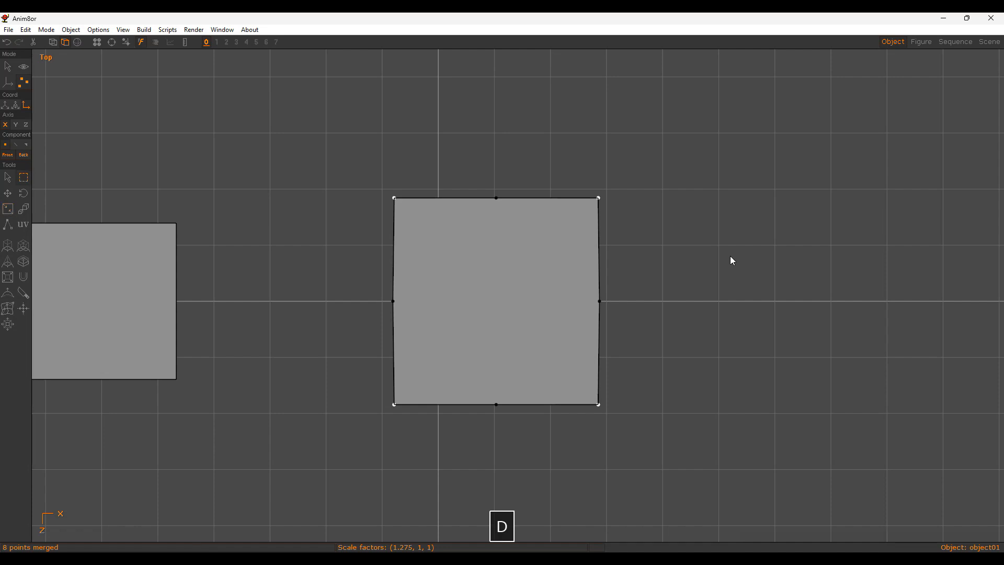
pyautogui.press('5')
pyautogui.keyDown('alt'); pyautogui.moveTo(730, 256); pyautogui.dragTo(506, 275); pyautogui.keyUp('alt')
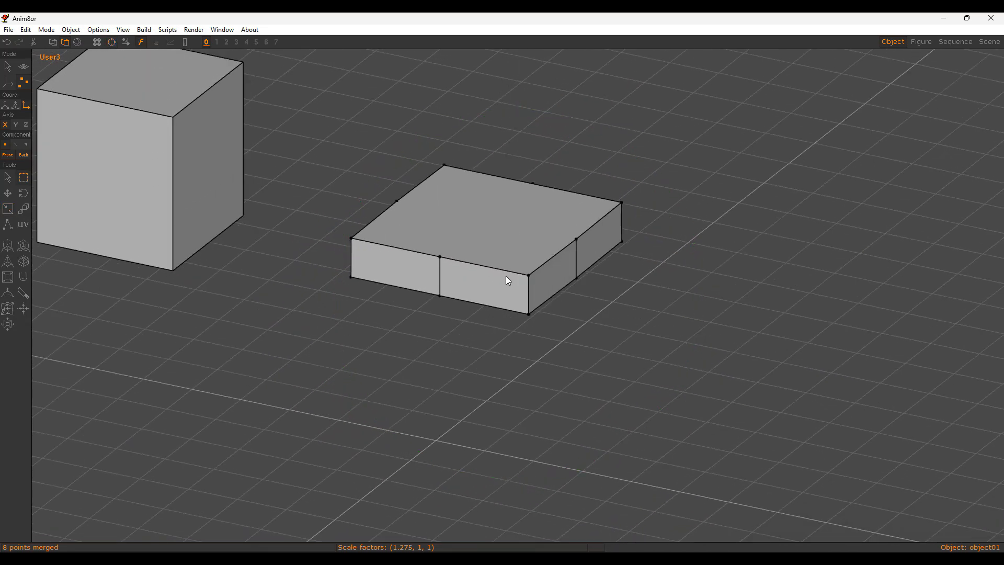
# Step: Remove the middle vertical edges from the flat box's sides with the topology tool
pyautogui.press('k')
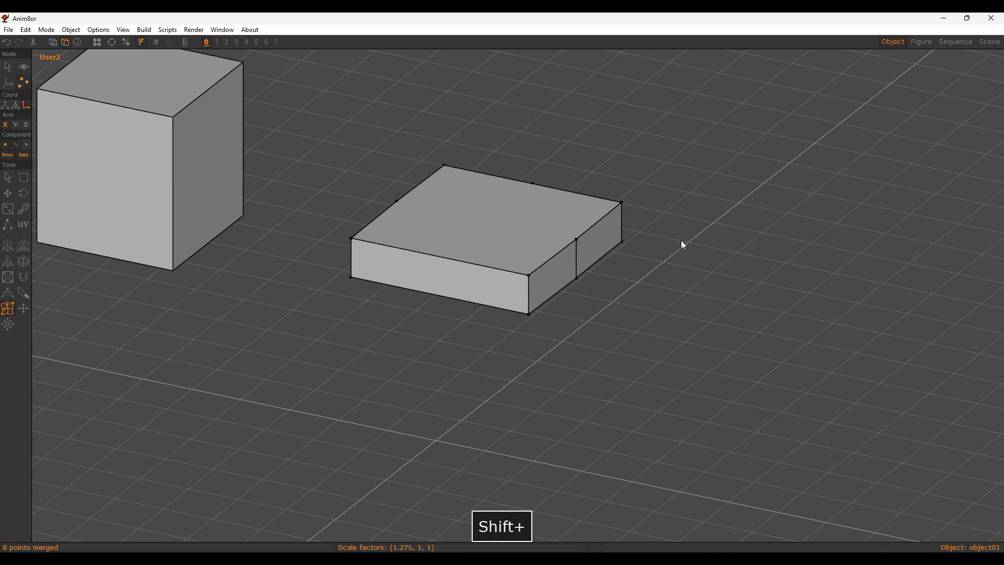
pyautogui.keyDown('alt'); pyautogui.moveTo(577, 262); pyautogui.dragTo(416, 282); pyautogui.keyUp('alt')
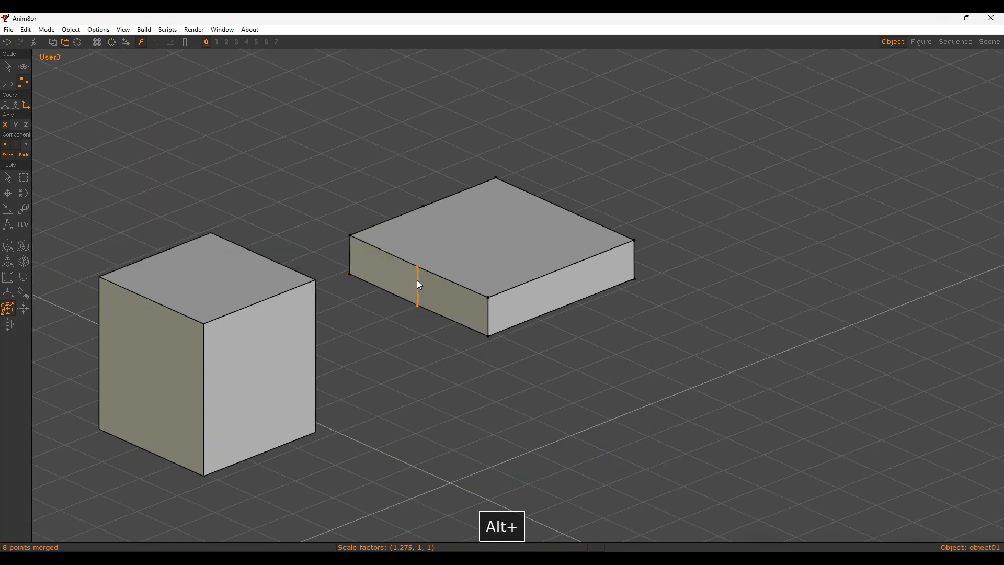
pyautogui.keyDown('alt'); pyautogui.moveTo(461, 242); pyautogui.dragTo(373, 302); pyautogui.keyUp('alt')
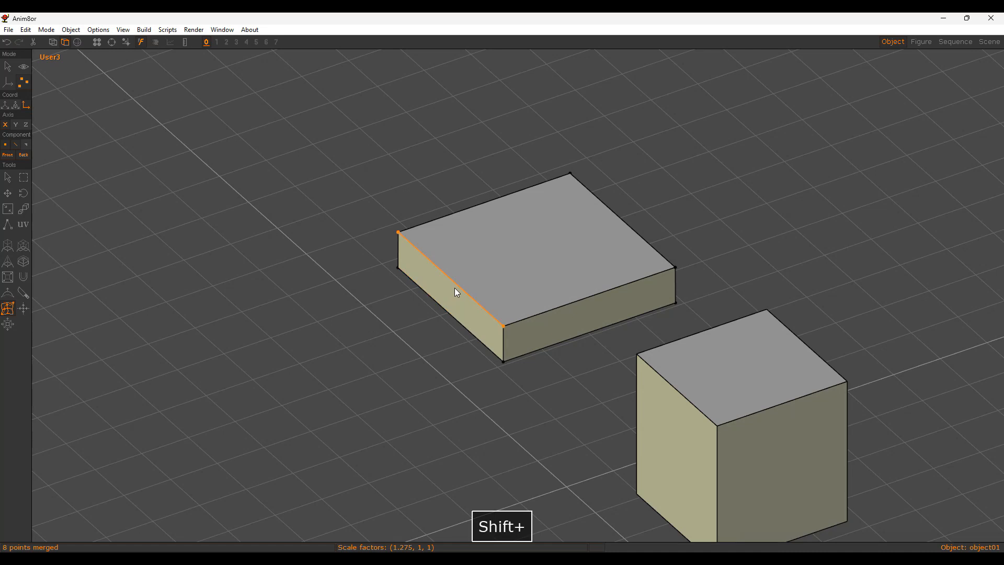
# Step: Select all points of the flat box in the front view and scale them along Y until the outline is roughly square
pyautogui.press('5')
pyautogui.press('d')
pyautogui.press('v')
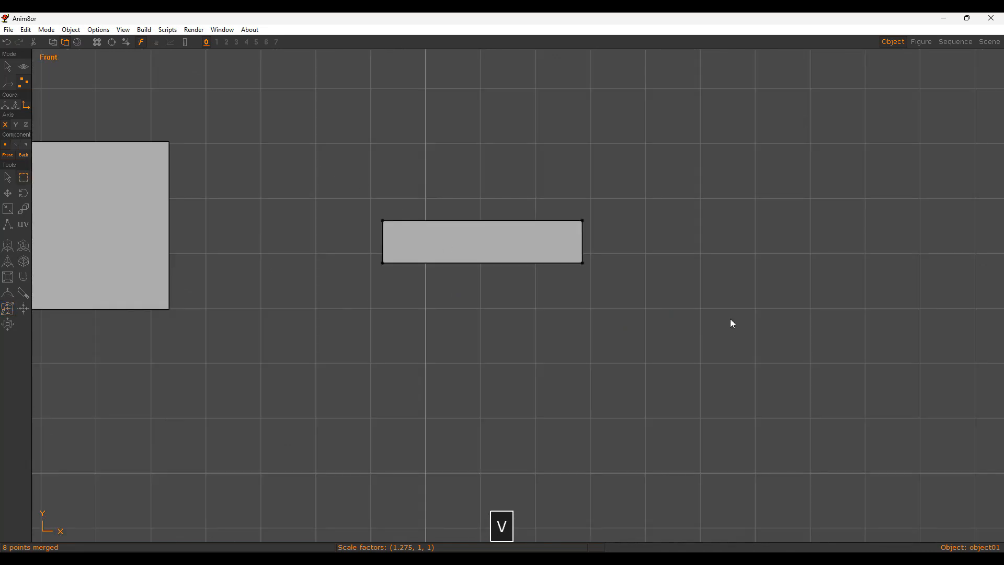
pyautogui.moveTo(340, 177); pyautogui.dragTo(611, 293)
pyautogui.scroll(-3, 523, 293)
pyautogui.keyDown('alt'); pyautogui.moveTo(525, 300); pyautogui.dragTo(575, 334, button='middle'); pyautogui.keyUp('alt')
pyautogui.press('s')
pyautogui.press('y')
pyautogui.moveTo(732, 406); pyautogui.dragTo(715, 302)
# Step: Move the selected box points upward along Y so the box sits above the ground line
pyautogui.press('a')
pyautogui.press('s')
pyautogui.hotkey('alt', 'e')
pyautogui.press('c')
pyautogui.press('m')
pyautogui.press('y')
pyautogui.moveTo(571, 333); pyautogui.dragTo(675, 152)
pyautogui.keyDown('alt'); pyautogui.moveTo(581, 322); pyautogui.dragTo(584, 228, button='middle'); pyautogui.keyUp('alt')
pyautogui.scroll(1, 595, 259)
# Step: Return to object mode and unhide all hidden objects
pyautogui.hotkey('shift', 'a')
pyautogui.press('a')
pyautogui.hotkey('shift', 'h')
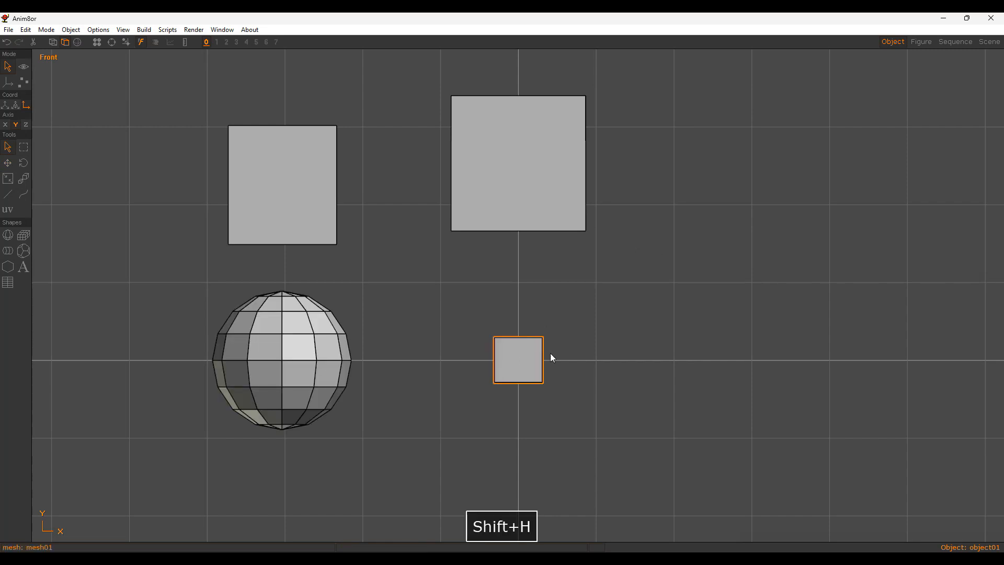
# Step: Examine the large box, sphere and cubes from an angle and from the front
pyautogui.press('a')
pyautogui.keyDown('alt'); pyautogui.moveTo(563, 340); pyautogui.dragTo(421, 353); pyautogui.keyUp('alt')
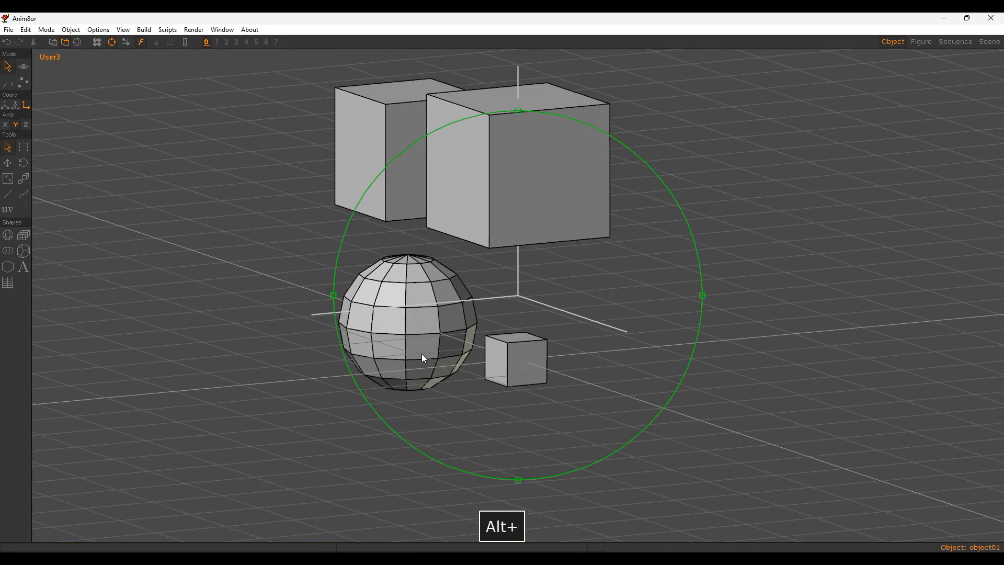
pyautogui.click(538, 175)
pyautogui.press('5')
pyautogui.press('a')
pyautogui.click(533, 177)
pyautogui.click(271, 354)
pyautogui.keyDown('alt'); pyautogui.moveTo(555, 265); pyautogui.dragTo(557, 303, button='middle'); pyautogui.keyUp('alt')
pyautogui.keyDown('alt'); pyautogui.moveTo(609, 266); pyautogui.dragTo(606, 278, button='middle'); pyautogui.keyUp('alt')
pyautogui.keyDown('alt'); pyautogui.scroll(-2, 606, 279); pyautogui.keyUp('alt')
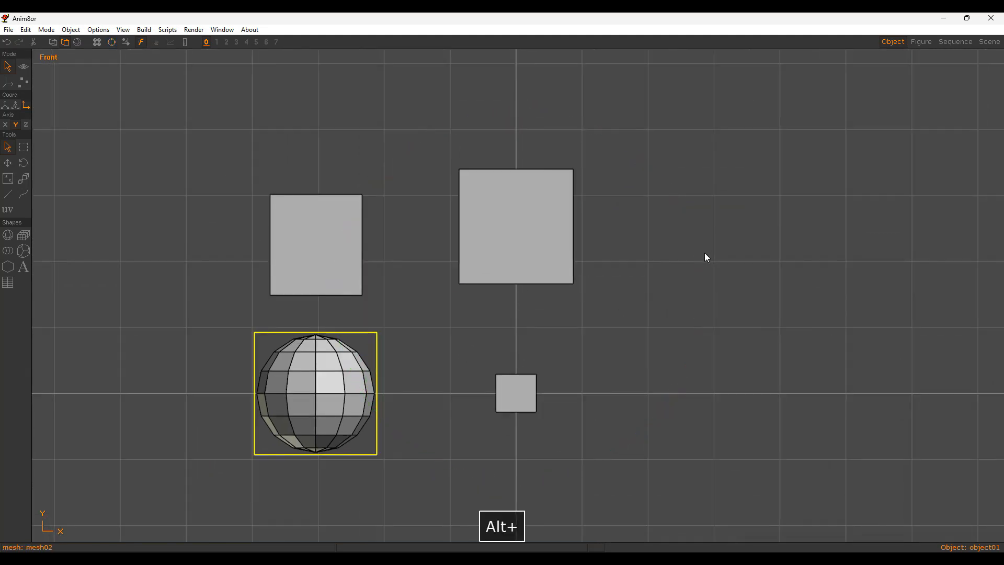
pyautogui.press('a')
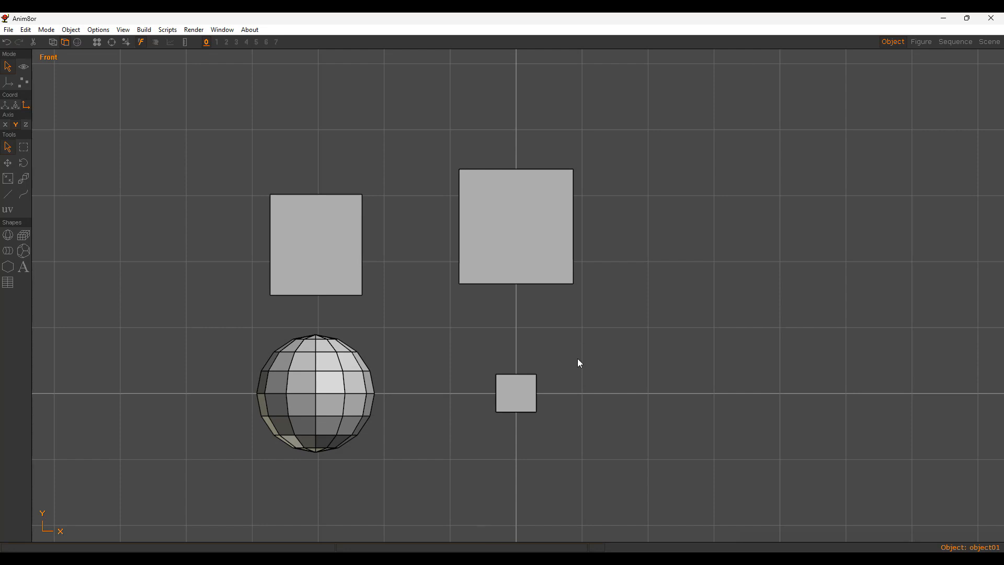
# Step: Enlarge the small cube at the origin uniformly, move it beneath the large box, and clear the selection
pyautogui.click(505, 385)
pyautogui.press('a')
pyautogui.press('s')
pyautogui.moveTo(639, 380); pyautogui.dragTo(659, 344)
pyautogui.press('m')
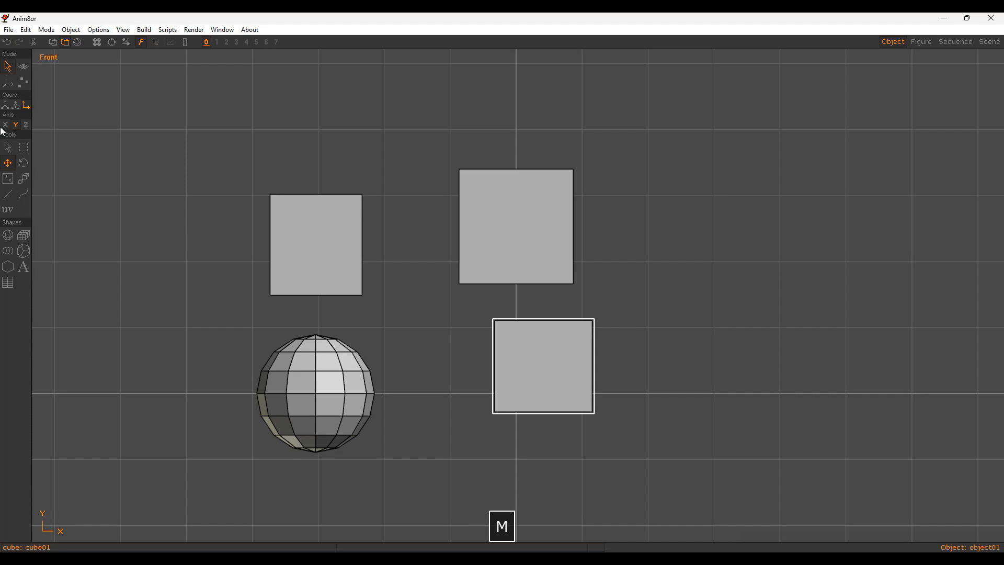
pyautogui.moveTo(616, 257); pyautogui.dragTo(596, 301)
pyautogui.press('a')
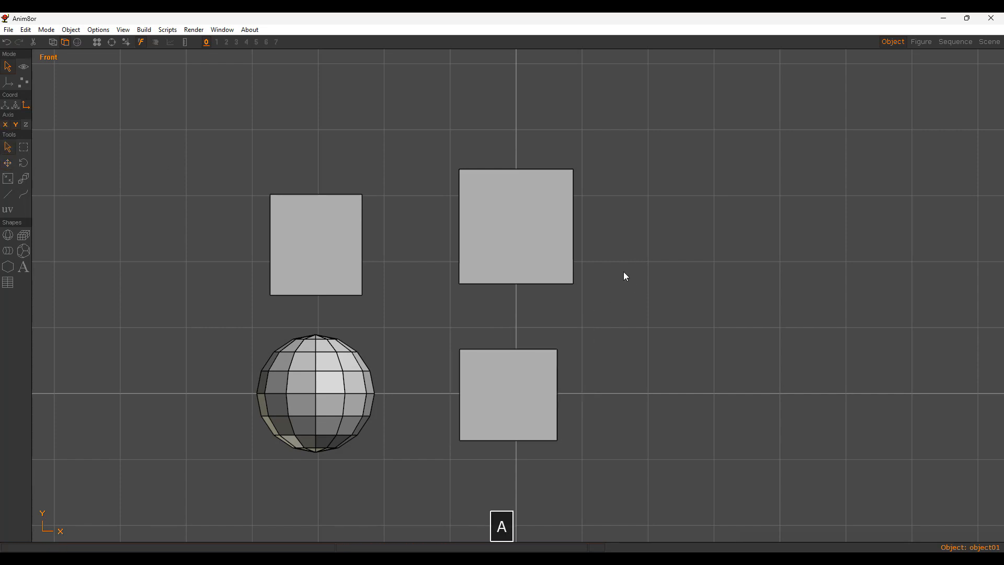
# Step: Draw a tall vertical cylinder beside the large box in the front view and deselect it
pyautogui.keyDown('alt'); pyautogui.moveTo(547, 278); pyautogui.dragTo(538, 296); pyautogui.keyUp('alt')
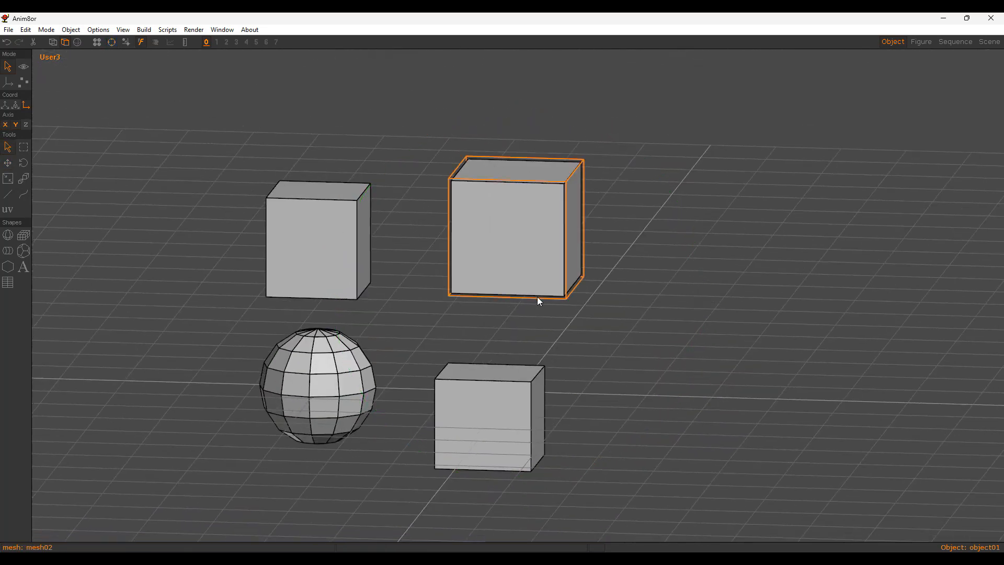
pyautogui.press('5')
pyautogui.keyDown('alt'); pyautogui.moveTo(547, 231); pyautogui.dragTo(445, 270); pyautogui.keyUp('alt')
pyautogui.hotkey('shift', 'y')
pyautogui.moveTo(708, 396); pyautogui.dragTo(731, 222)
pyautogui.keyDown('alt'); pyautogui.moveTo(619, 335); pyautogui.dragTo(500, 308); pyautogui.keyUp('alt')
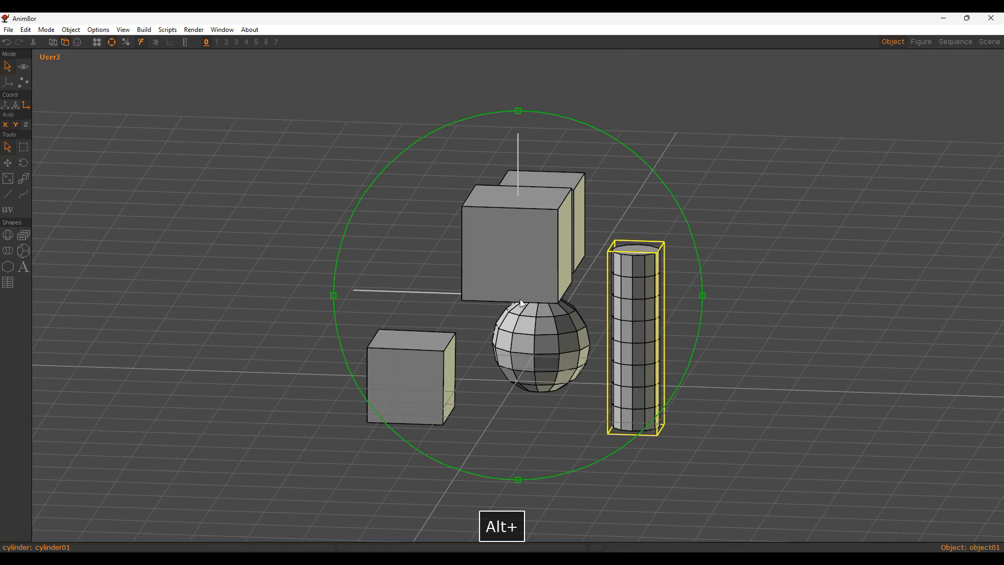
pyautogui.keyDown('alt'); pyautogui.moveTo(583, 341); pyautogui.dragTo(500, 255); pyautogui.keyUp('alt')
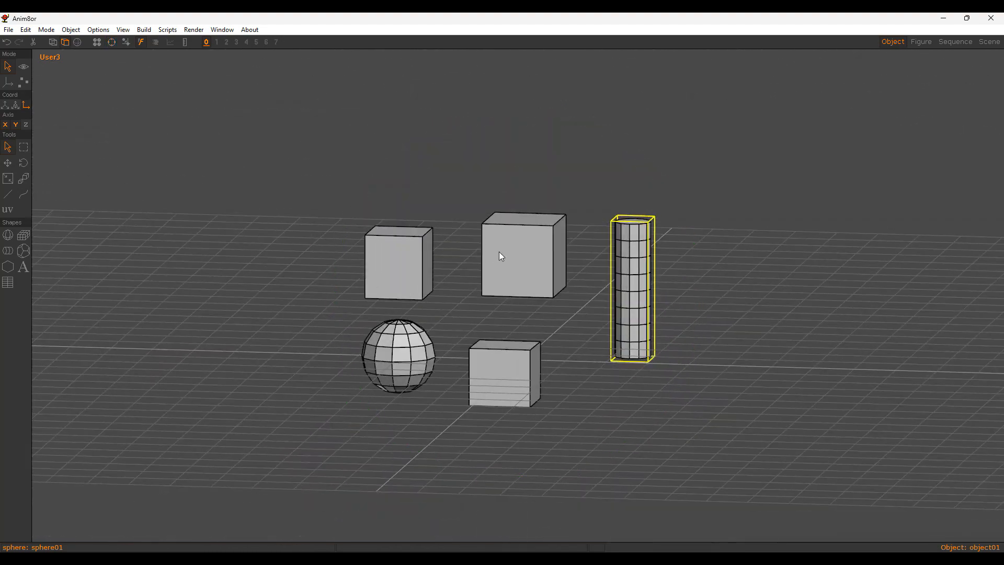
pyautogui.press('5')
pyautogui.press('a')
pyautogui.keyDown('alt'); pyautogui.moveTo(592, 162); pyautogui.dragTo(440, 294); pyautogui.keyUp('alt')
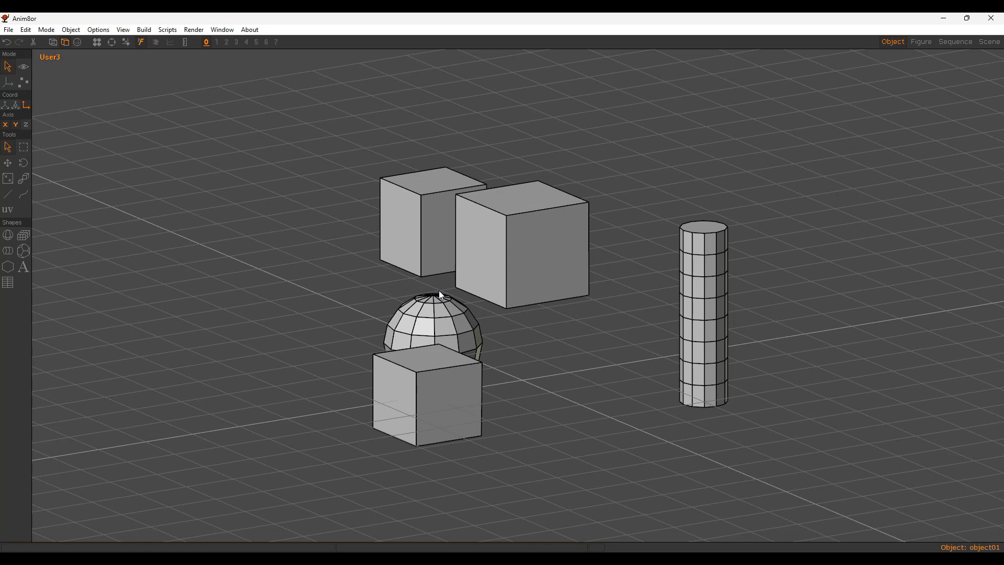
pyautogui.click(444, 299)
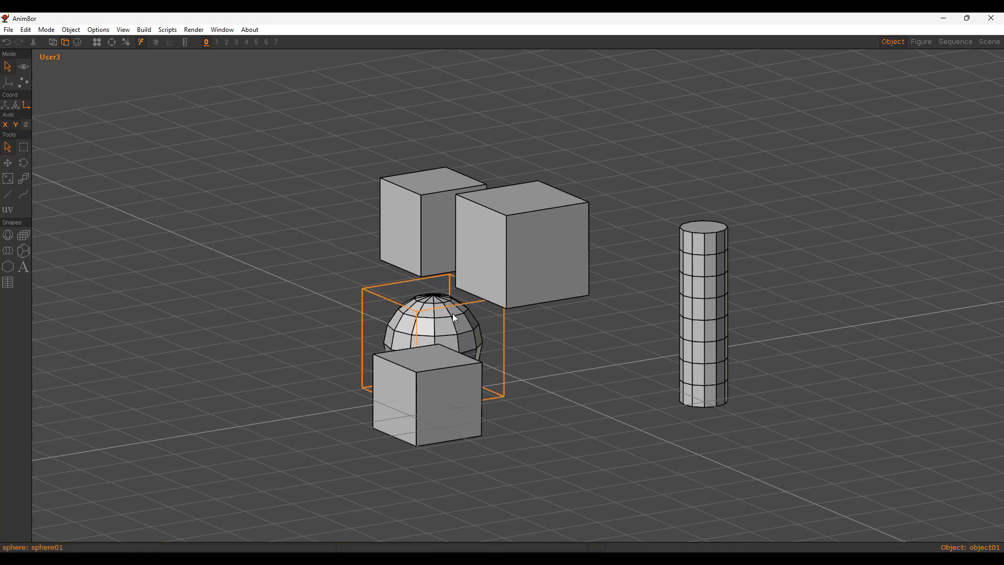
pyautogui.click(513, 340)
pyautogui.keyDown('alt'); pyautogui.moveTo(513, 340); pyautogui.dragTo(534, 278); pyautogui.keyUp('alt')
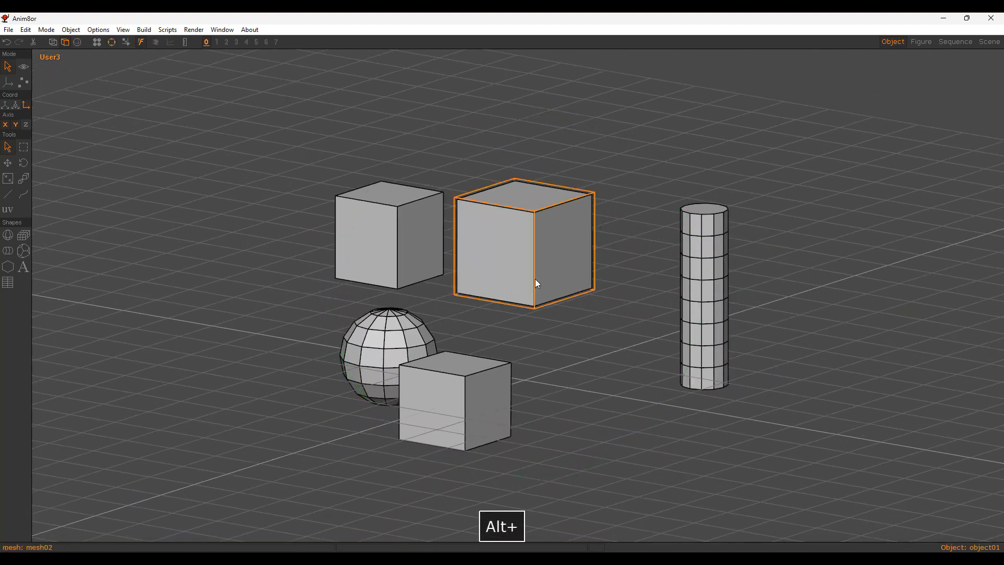
pyautogui.click(534, 278)
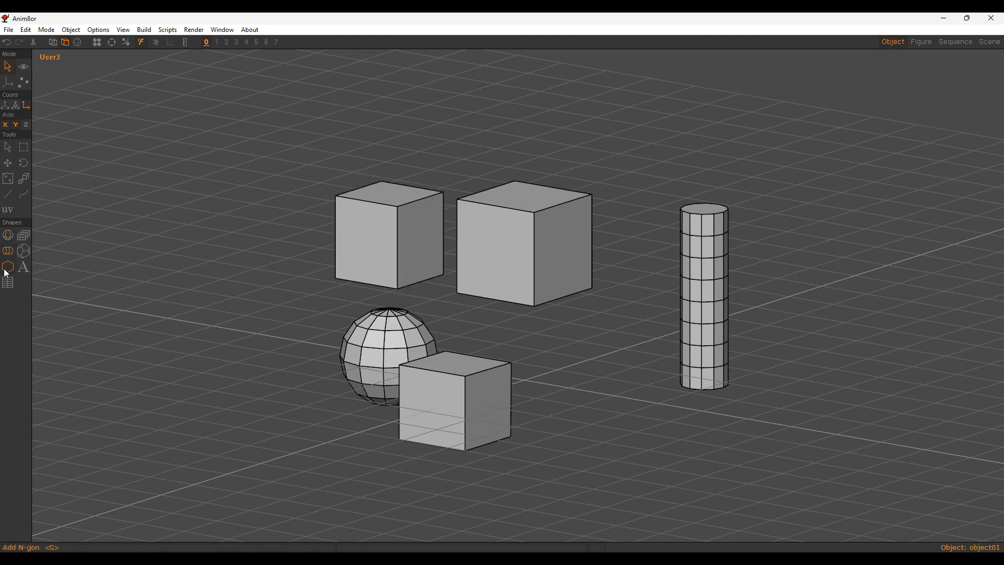
# Step: Look over the shape creation tools and the object building commands such as Group without applying any
pyautogui.click(23, 252)
pyautogui.click(8, 235)
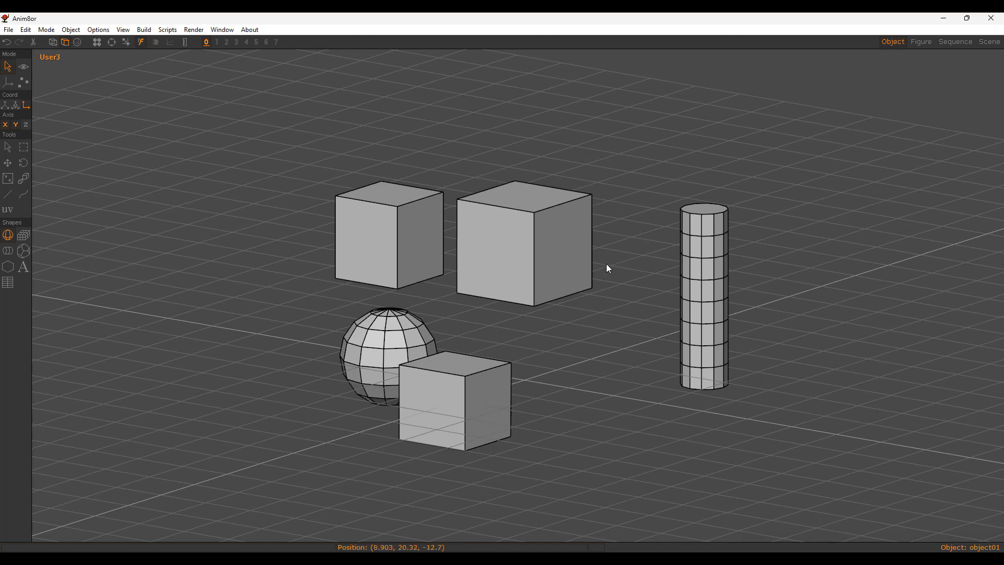
pyautogui.press('a')
pyautogui.keyDown('alt'); pyautogui.moveTo(539, 349); pyautogui.dragTo(378, 294); pyautogui.keyUp('alt')
pyautogui.keyDown('alt'); pyautogui.moveTo(539, 269); pyautogui.dragTo(50, 41); pyautogui.keyUp('alt')
pyautogui.click(144, 30)
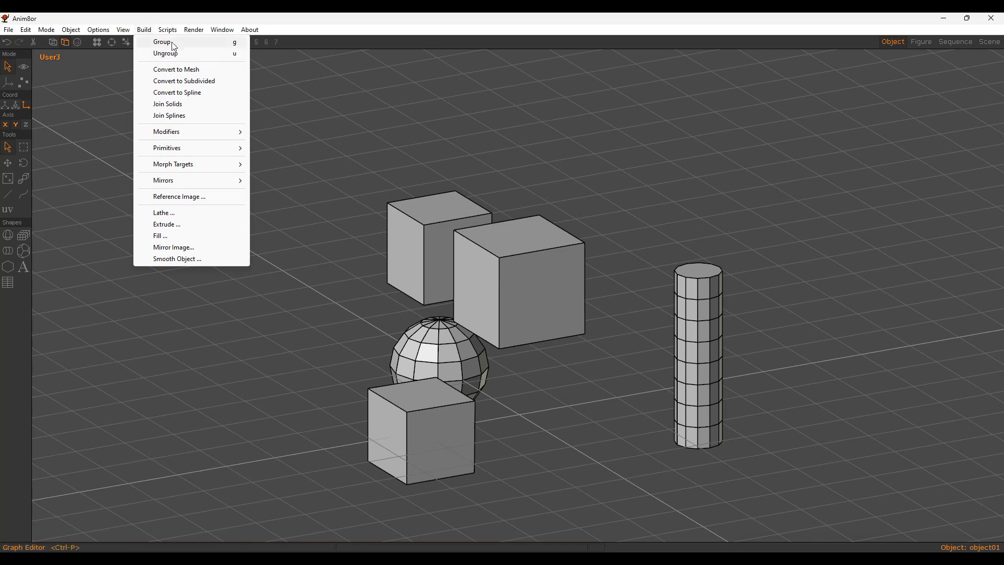
pyautogui.click(469, 157)
# Step: Enter point editing, select the large box's front face, and try extruding it and pulling it into a peak about 33.46 high
pyautogui.click(576, 321)
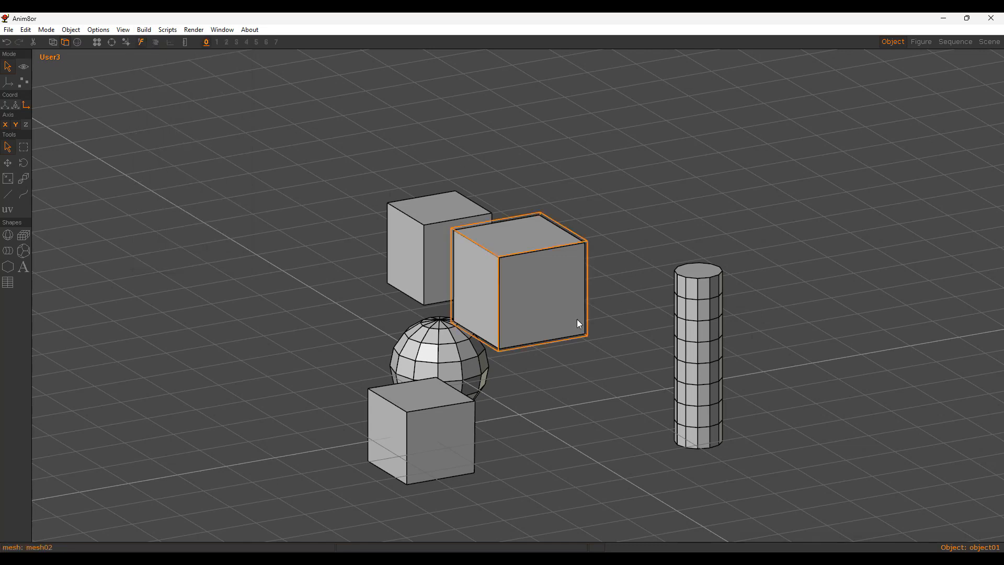
pyautogui.keyDown('alt'); pyautogui.moveTo(576, 320); pyautogui.dragTo(668, 329); pyautogui.keyUp('alt')
pyautogui.click(813, 384)
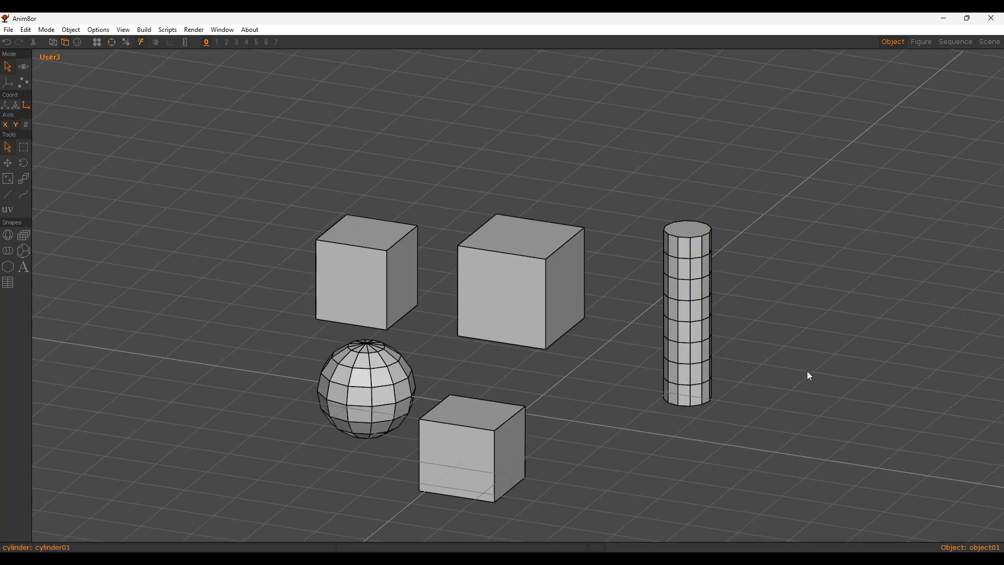
pyautogui.hotkey('shift', 'p')
pyautogui.press('a')
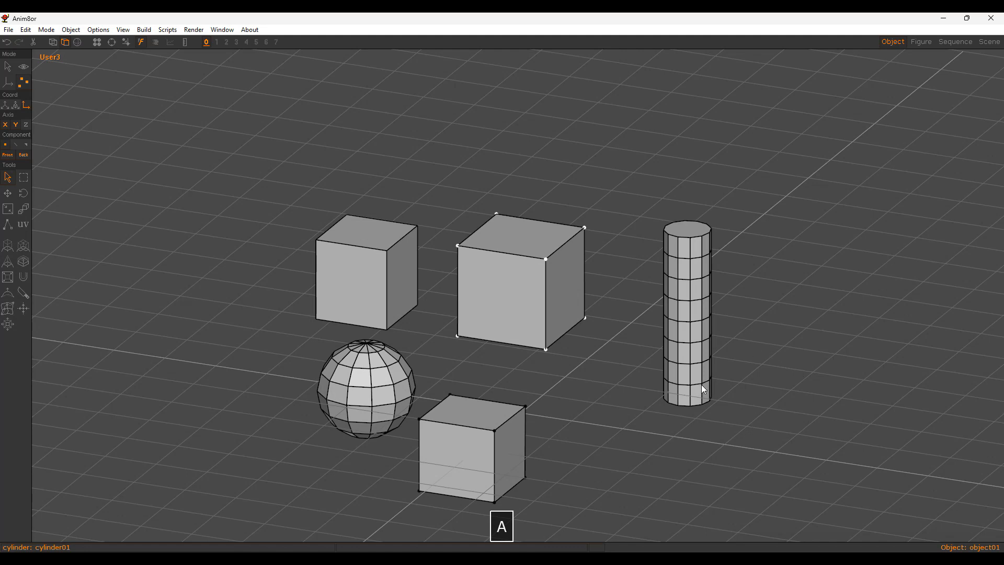
pyautogui.press('g')
pyautogui.click(484, 272)
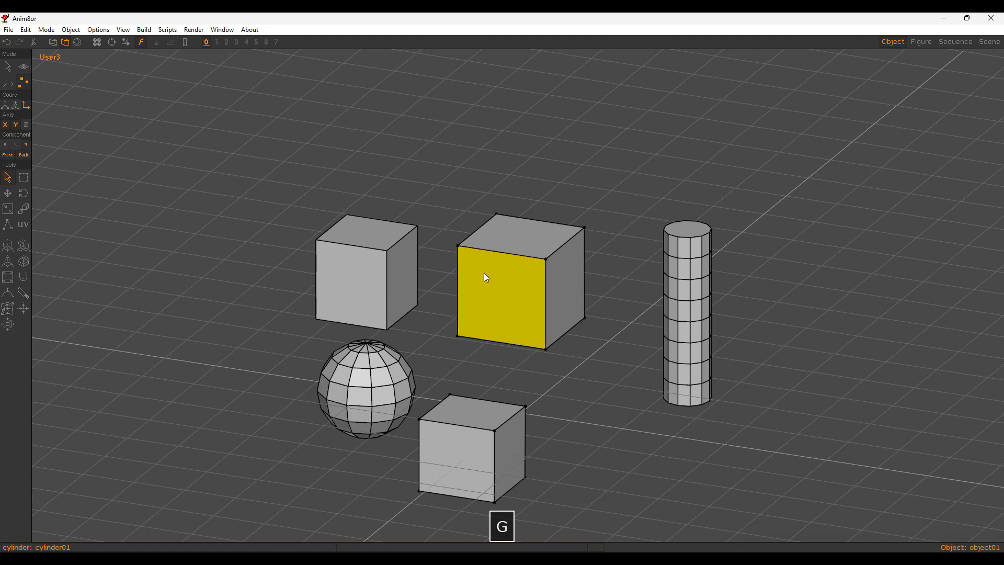
pyautogui.hotkey('shift', 'x')
pyautogui.moveTo(569, 298); pyautogui.dragTo(682, 311)
pyautogui.hotkey('shift', 'p')
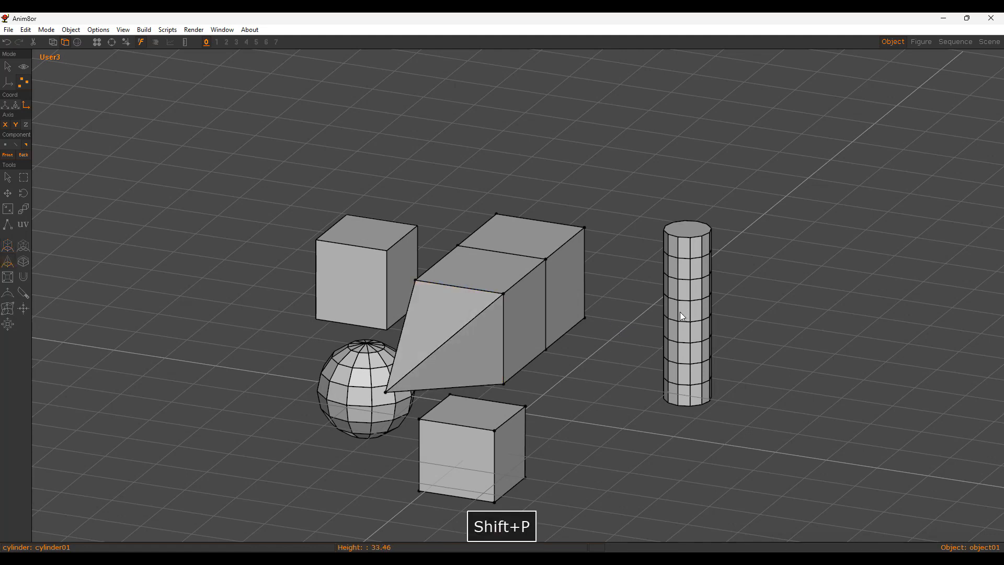
# Step: Select an upper corner point at the base of the peak and try moving it
pyautogui.press('d')
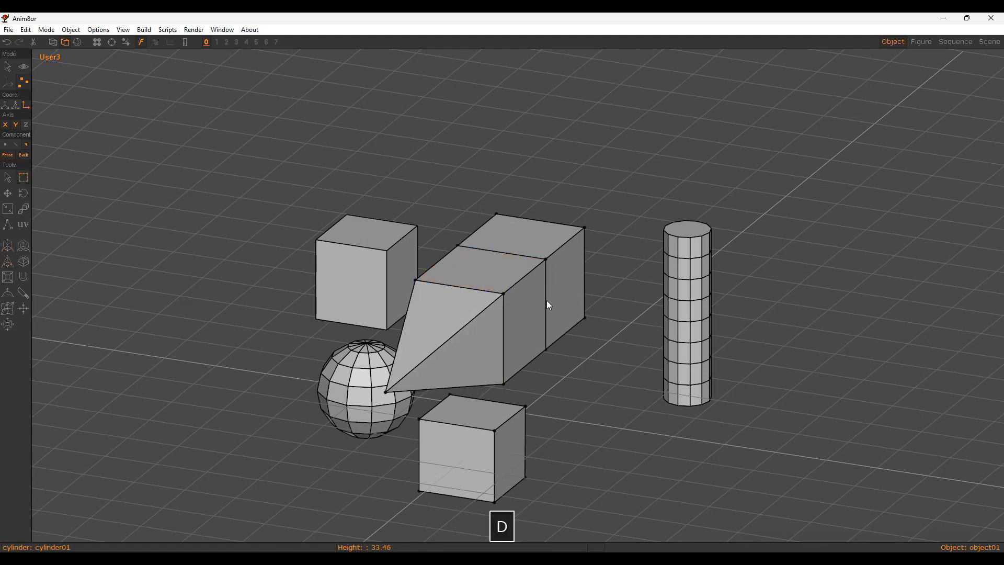
pyautogui.press('d')
pyautogui.press('v')
pyautogui.moveTo(459, 227); pyautogui.dragTo(535, 310)
pyautogui.press('m')
pyautogui.moveTo(605, 397); pyautogui.dragTo(488, 300)
# Step: Undo the point move, the peak and the face extrusion on the large box
pyautogui.hotkey('ctrl', 'z')
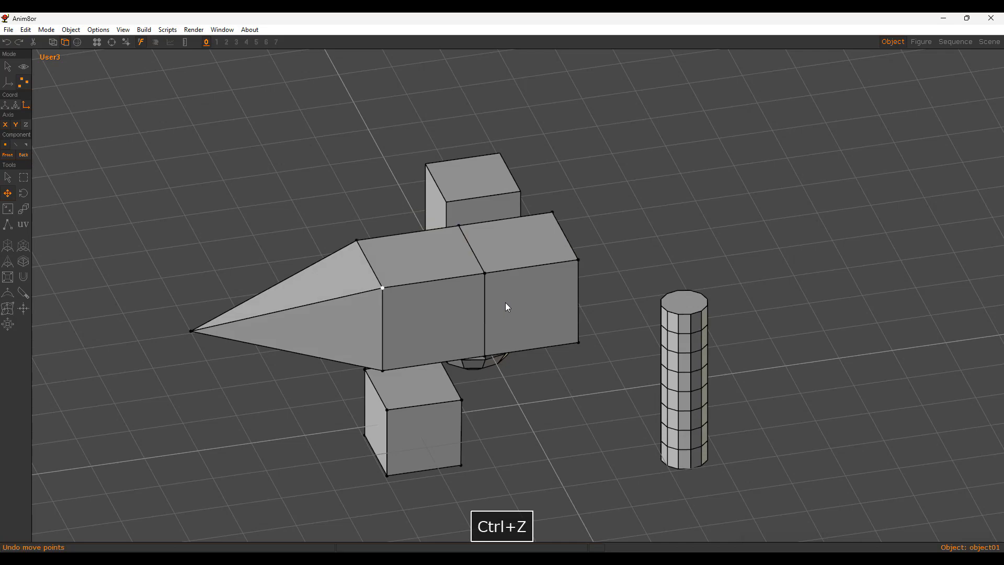
pyautogui.hotkey('ctrl', 'z')
pyautogui.hotkey('ctrl', 'z')
pyautogui.press('a')
pyautogui.keyDown('alt'); pyautogui.moveTo(507, 318); pyautogui.dragTo(527, 271); pyautogui.keyUp('alt')
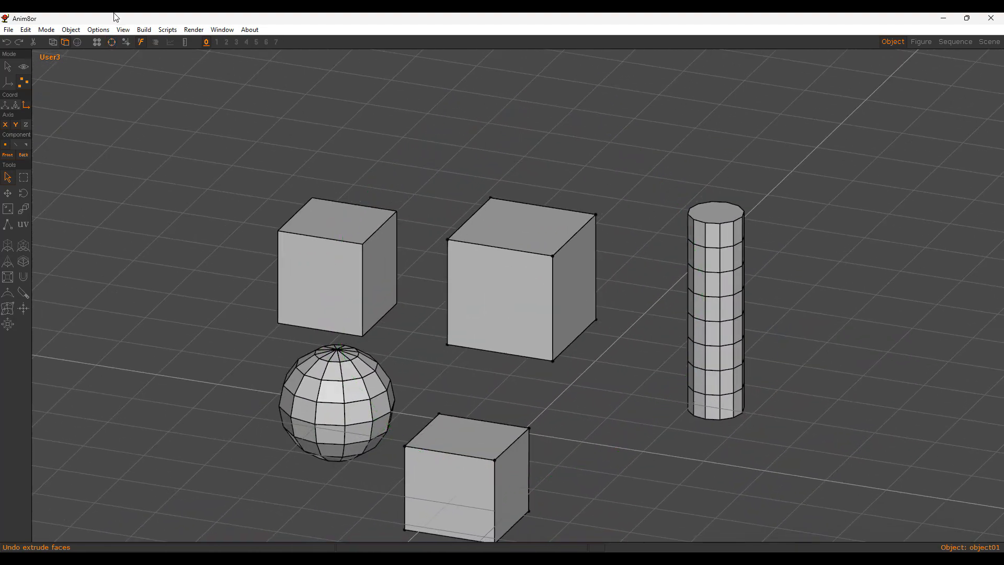
# Step: Compare the building commands available in point editing and in object mode, finishing in object mode
pyautogui.click(144, 29)
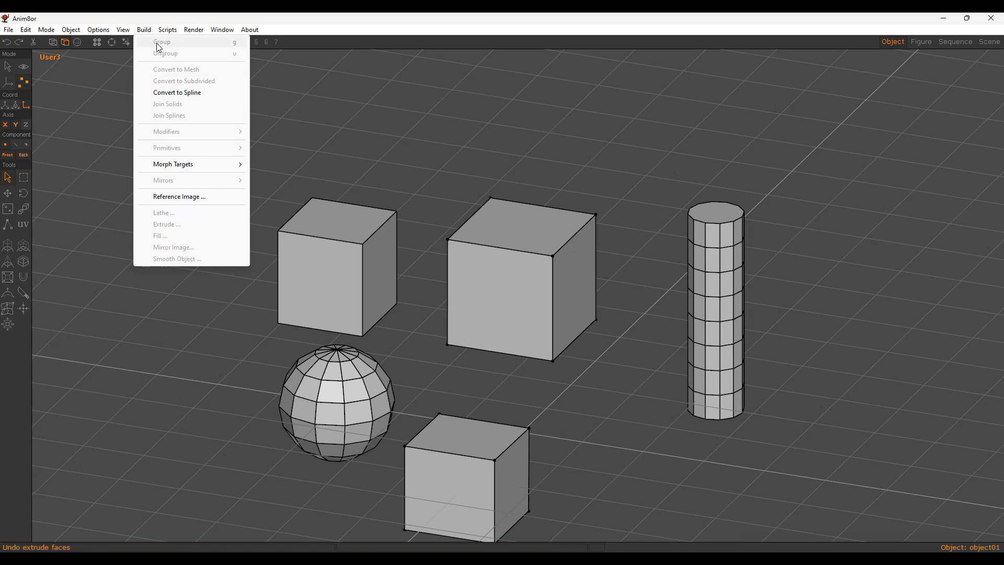
pyautogui.click(144, 32)
pyautogui.hotkey('shift', 'a')
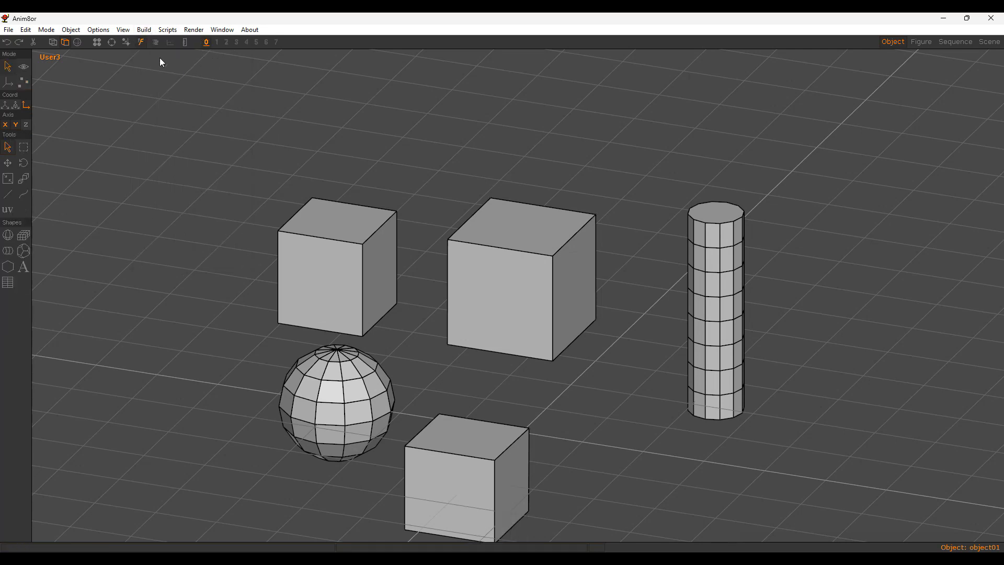
pyautogui.click(144, 30)
pyautogui.click(143, 31)
pyautogui.click(23, 82)
pyautogui.click(7, 66)
# Step: Examine the sphere, boxes and cylinder from the front, selecting individual objects in turn and then clearing the selection
pyautogui.press('5')
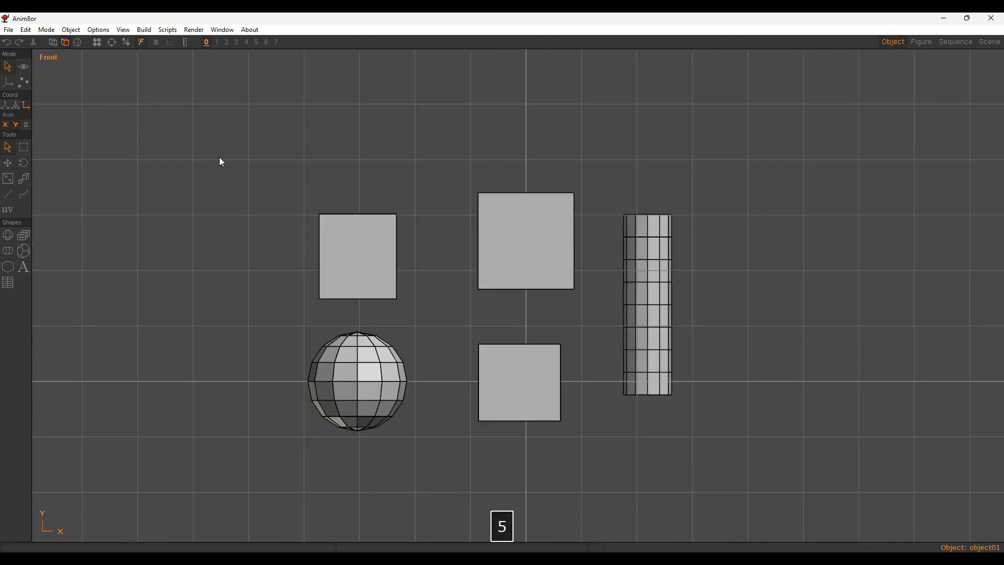
pyautogui.press('alt')
pyautogui.keyDown('alt'); pyautogui.moveTo(472, 236); pyautogui.dragTo(542, 241, button='right'); pyautogui.keyUp('alt')
pyautogui.keyDown('alt'); pyautogui.moveTo(543, 242); pyautogui.dragTo(543, 245, button='middle'); pyautogui.keyUp('alt')
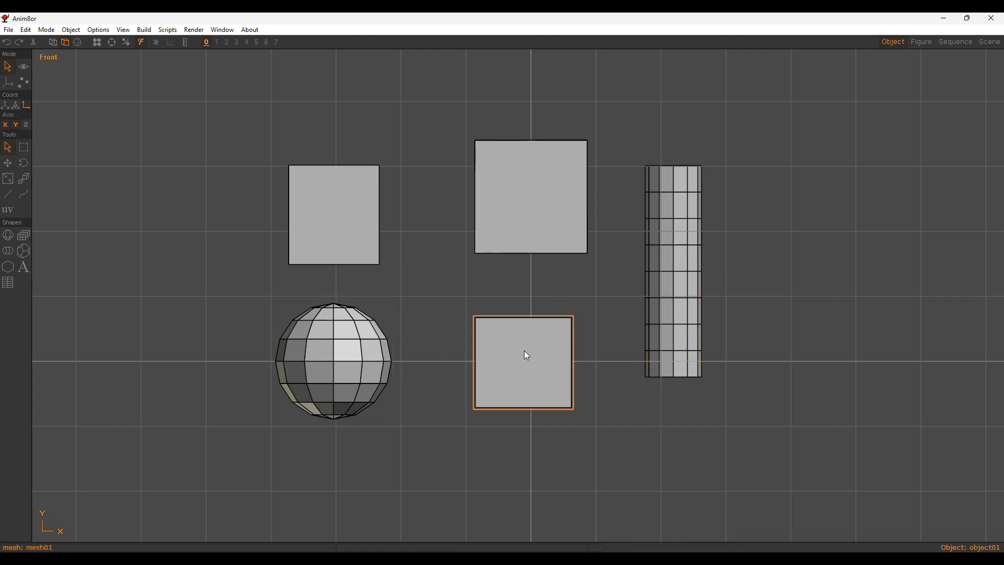
pyautogui.click(361, 333)
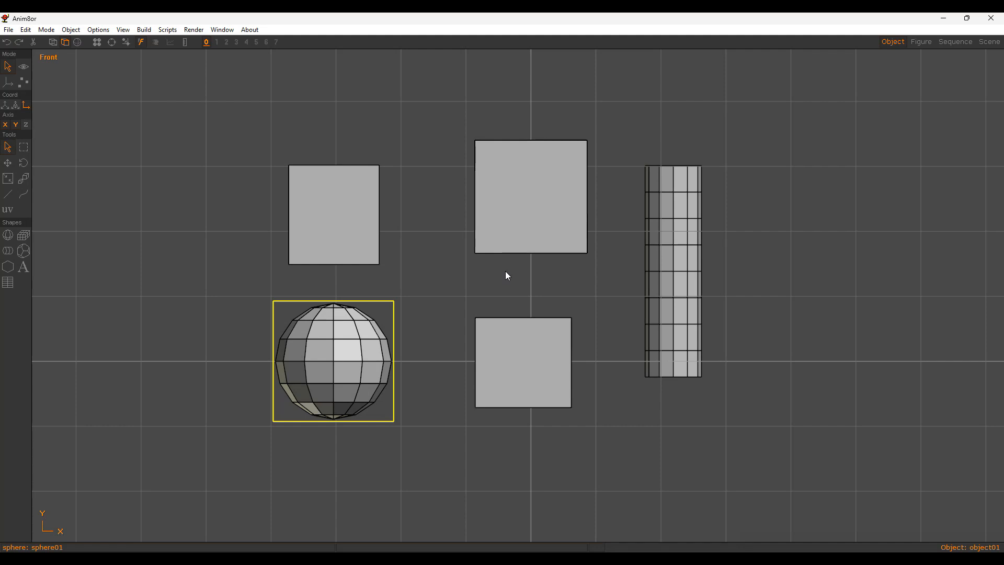
pyautogui.click(523, 331)
pyautogui.click(686, 260)
pyautogui.click(452, 273)
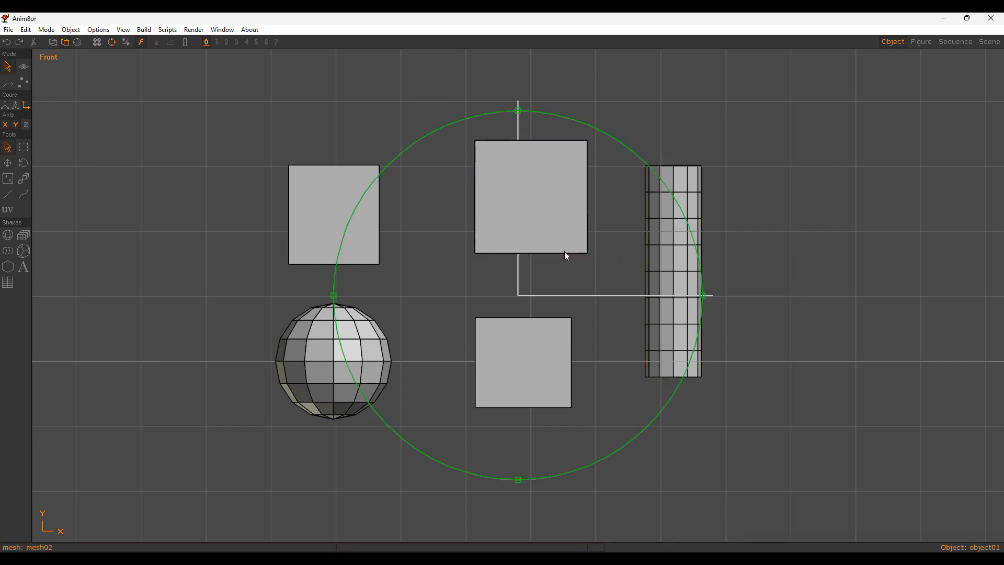
pyautogui.keyDown('alt'); pyautogui.moveTo(268, 353); pyautogui.dragTo(450, 289, button='middle'); pyautogui.keyUp('alt')
pyautogui.keyDown('alt'); pyautogui.moveTo(450, 289); pyautogui.dragTo(541, 274, button='right'); pyautogui.keyUp('alt')
pyautogui.press('a')
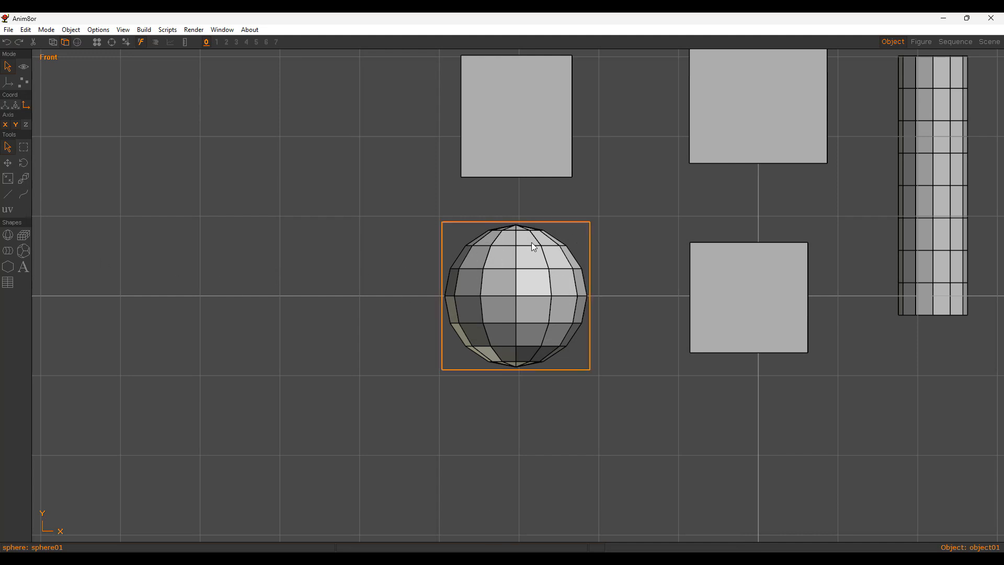
pyautogui.keyDown('alt'); pyautogui.moveTo(638, 239); pyautogui.dragTo(548, 286, button='middle'); pyautogui.keyUp('alt')
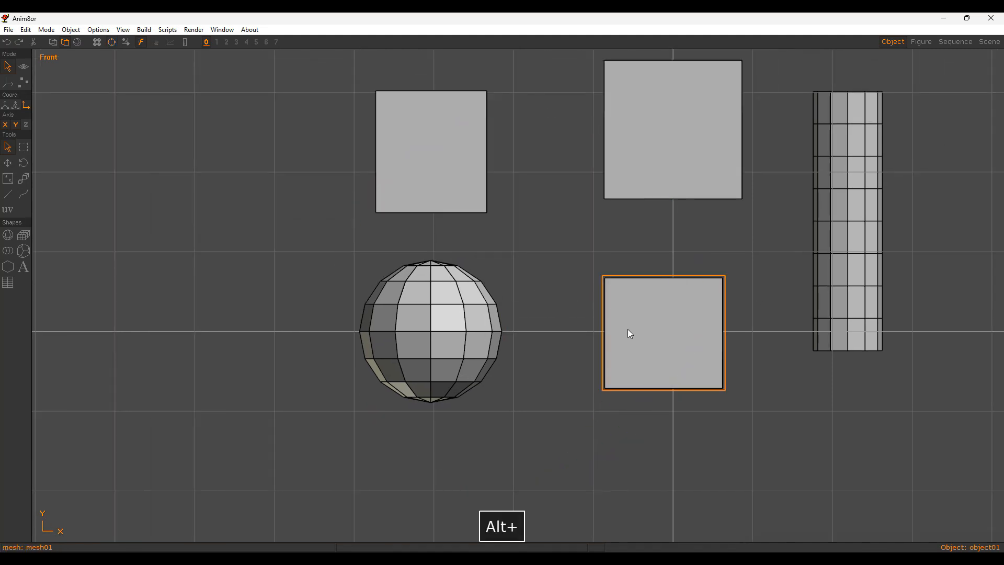
# Step: Convert the sphere to an editable mesh
pyautogui.keyDown('alt'); pyautogui.moveTo(620, 202); pyautogui.dragTo(465, 251, button='middle'); pyautogui.keyUp('alt')
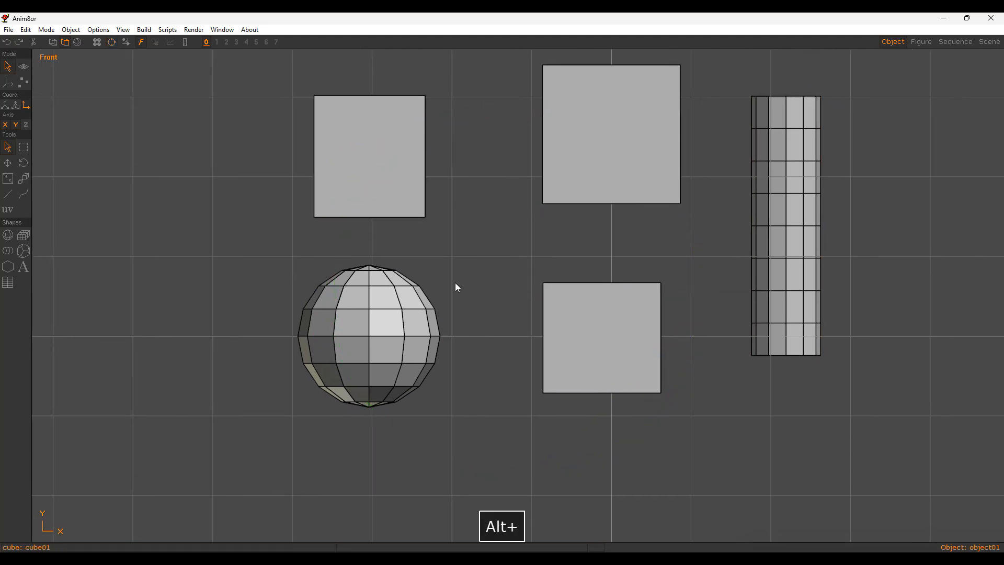
pyautogui.click(380, 299)
pyautogui.hotkey('alt', 'b')
pyautogui.press('m')
pyautogui.press('Return')
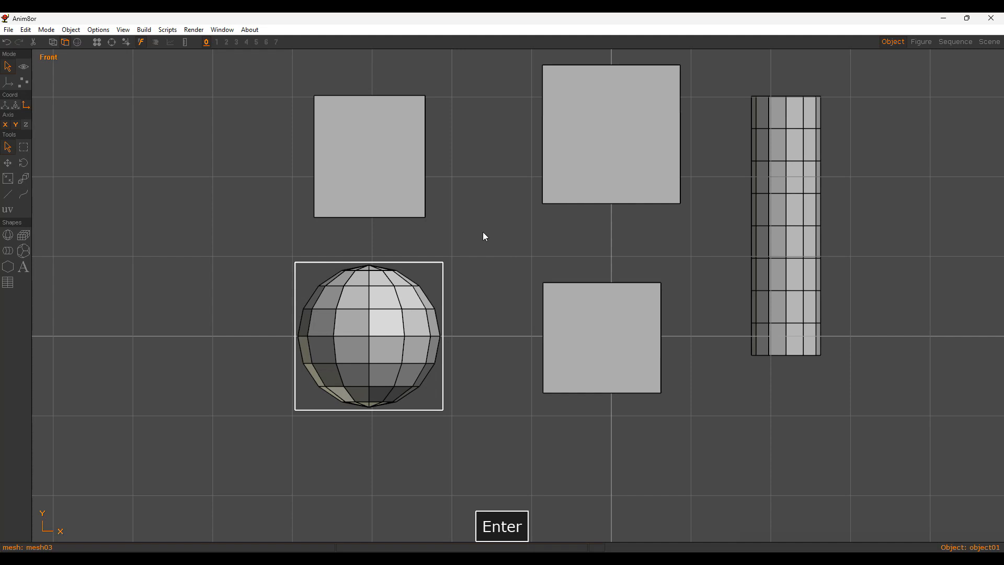
# Step: Scale the converted sphere mesh non-uniformly into a wide, flattened disc
pyautogui.hotkey('shift', 'p')
pyautogui.press('a')
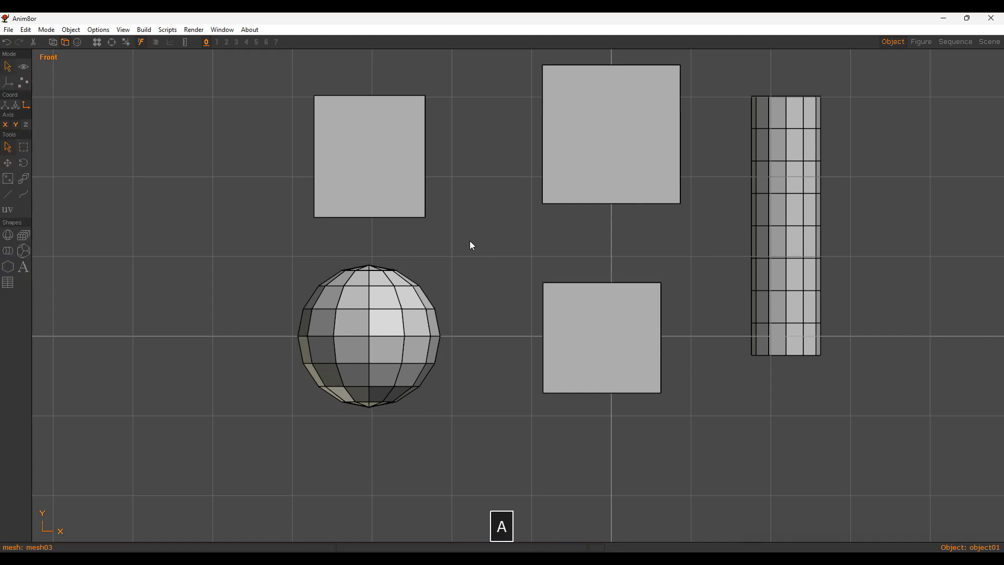
pyautogui.press('y')
pyautogui.click(376, 296)
pyautogui.moveTo(453, 265); pyautogui.dragTo(502, 358)
# Step: Delete the point rows at the top and bottom of the flattened sphere, leaving only the open band around its middle
pyautogui.keyDown('alt'); pyautogui.moveTo(467, 311); pyautogui.dragTo(581, 270, button='middle'); pyautogui.keyUp('alt')
pyautogui.keyDown('alt'); pyautogui.moveTo(581, 270); pyautogui.dragTo(443, 265, button='right'); pyautogui.keyUp('alt')
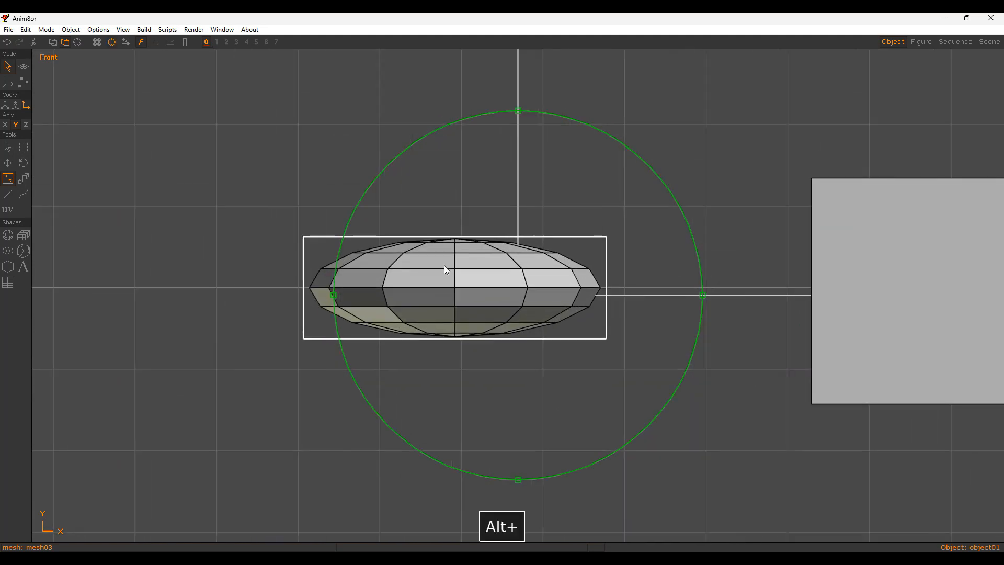
pyautogui.keyDown('alt'); pyautogui.moveTo(444, 265); pyautogui.dragTo(447, 303, button='middle'); pyautogui.keyUp('alt')
pyautogui.hotkey('shift', 'p')
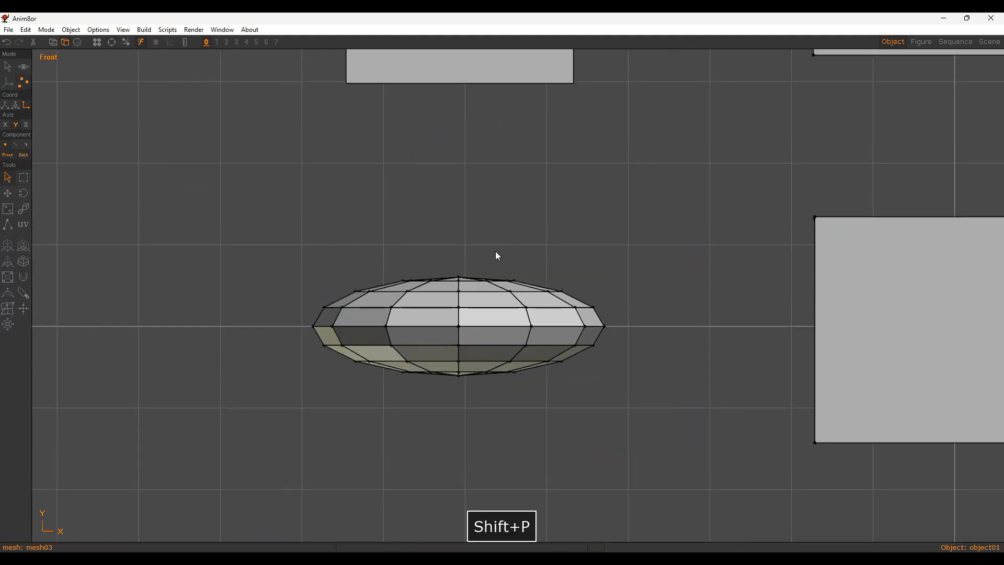
pyautogui.press('d')
pyautogui.press('v')
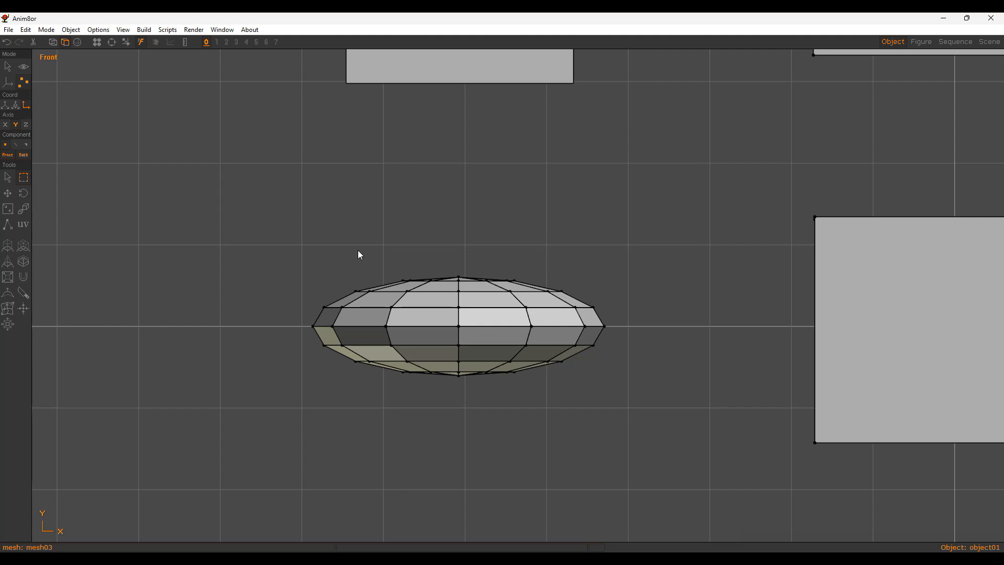
pyautogui.moveTo(328, 247); pyautogui.dragTo(605, 303)
pyautogui.keyDown('shift'); pyautogui.moveTo(338, 348); pyautogui.dragTo(636, 387); pyautogui.keyUp('shift')
pyautogui.hotkey('ctrl', 'x')
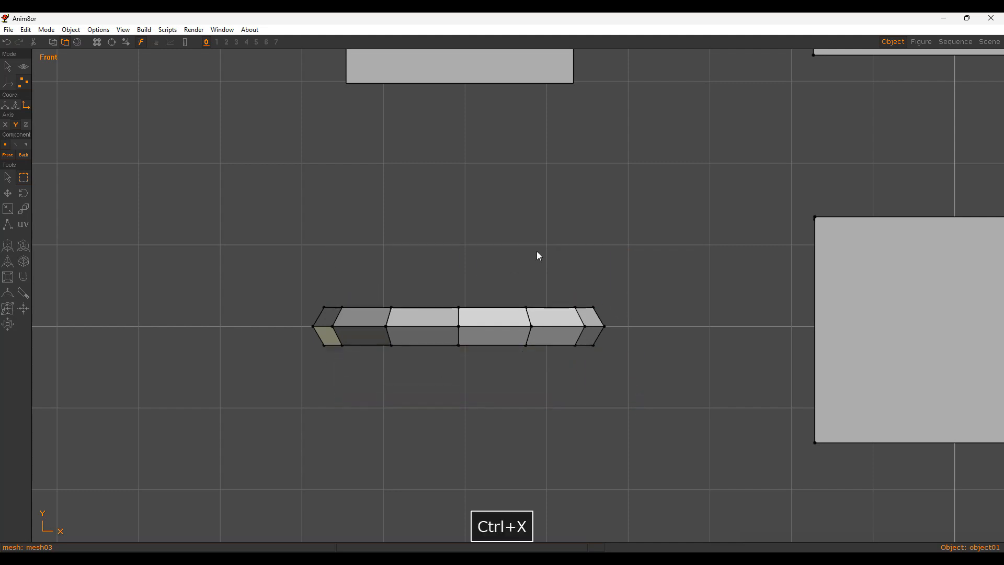
# Step: Shell the open band into a solid ring with a thickness of about 0.66
pyautogui.keyDown('alt'); pyautogui.moveTo(538, 256); pyautogui.dragTo(525, 330); pyautogui.keyUp('alt')
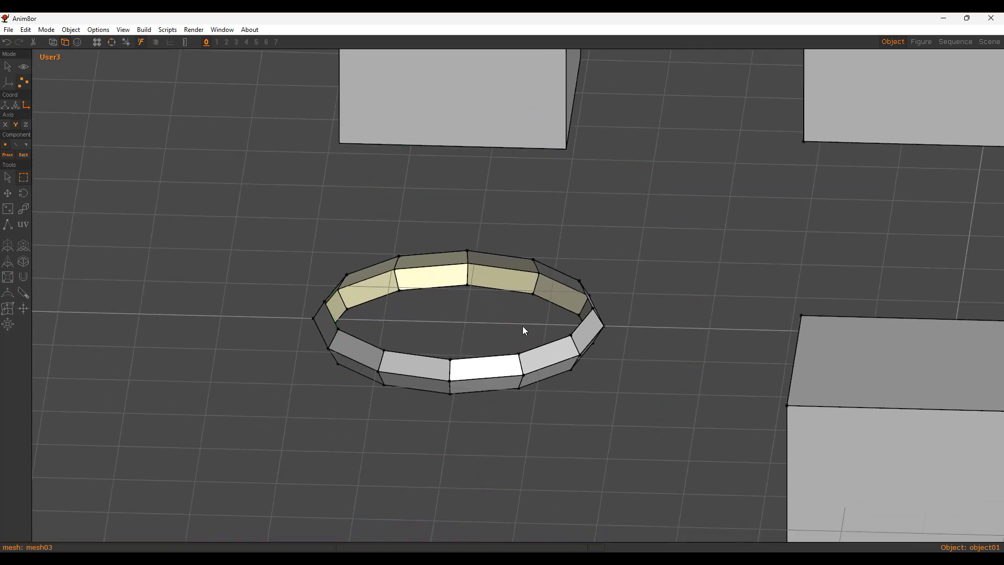
pyautogui.hotkey('shift', 'a')
pyautogui.press('a')
pyautogui.hotkey('shift', 'p')
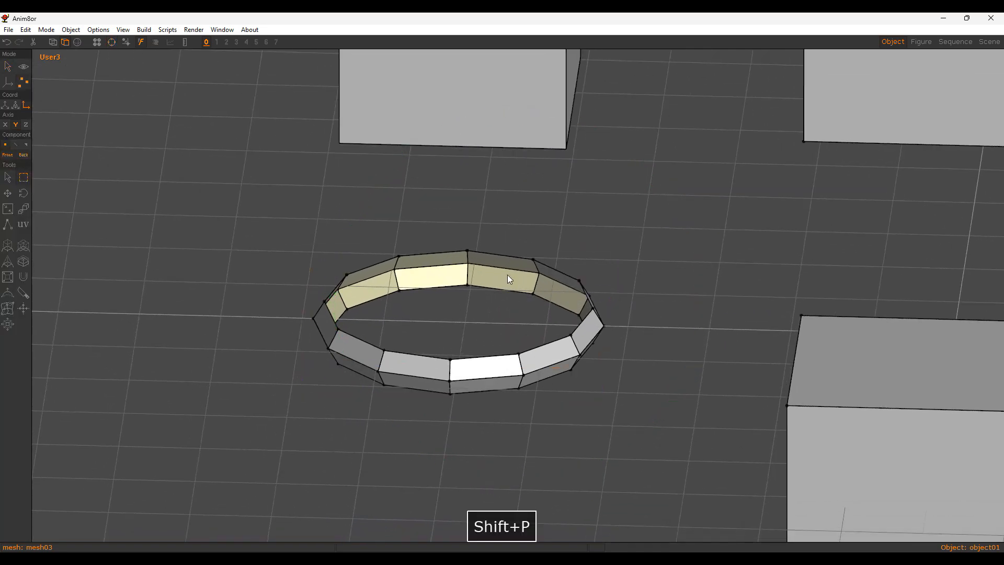
pyautogui.keyDown('alt'); pyautogui.moveTo(531, 271); pyautogui.dragTo(585, 233); pyautogui.keyUp('alt')
pyautogui.press('u')
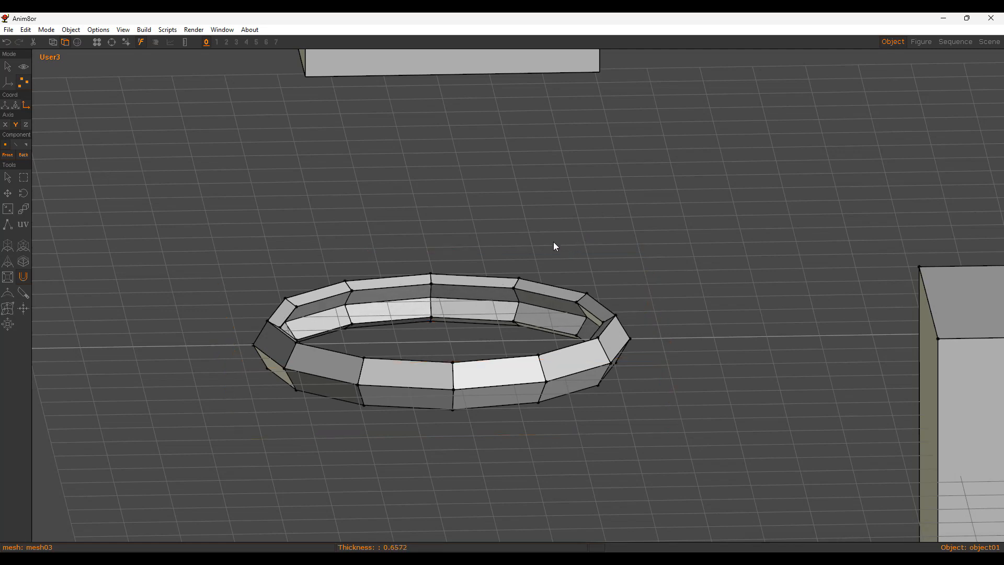
# Step: Select the middle edge loop on the inside of the ring
pyautogui.press('e')
pyautogui.click(455, 299)
pyautogui.scroll(-5, 578, 221)
pyautogui.keyDown('alt'); pyautogui.moveTo(513, 286); pyautogui.dragTo(553, 297, button='middle'); pyautogui.keyUp('alt')
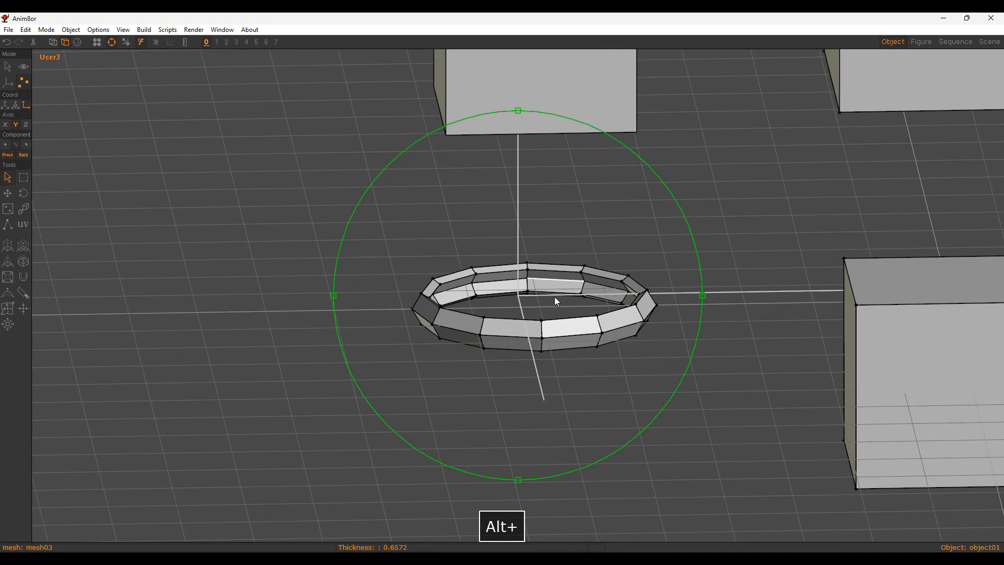
pyautogui.keyDown('alt'); pyautogui.moveTo(554, 297); pyautogui.dragTo(527, 277, button='right'); pyautogui.keyUp('alt')
pyautogui.keyDown('alt'); pyautogui.moveTo(527, 277); pyautogui.dragTo(562, 289); pyautogui.keyUp('alt')
pyautogui.press('q')
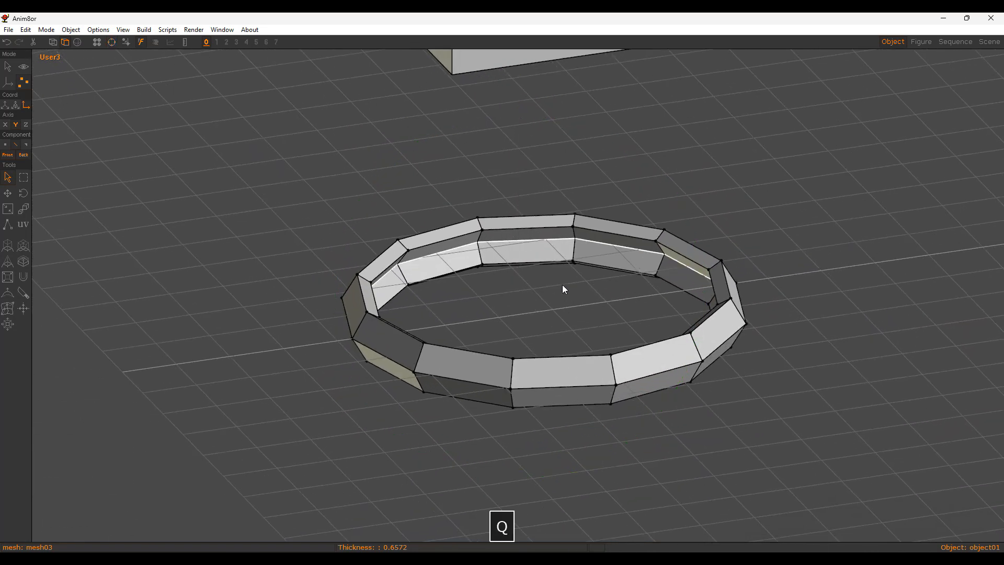
# Step: From the top view, hide the three boxes and the cylinder so only the ring is shown
pyautogui.press('8')
pyautogui.scroll(-2, 506, 285)
pyautogui.keyDown('alt'); pyautogui.moveTo(496, 294); pyautogui.dragTo(554, 295, button='middle'); pyautogui.keyUp('alt')
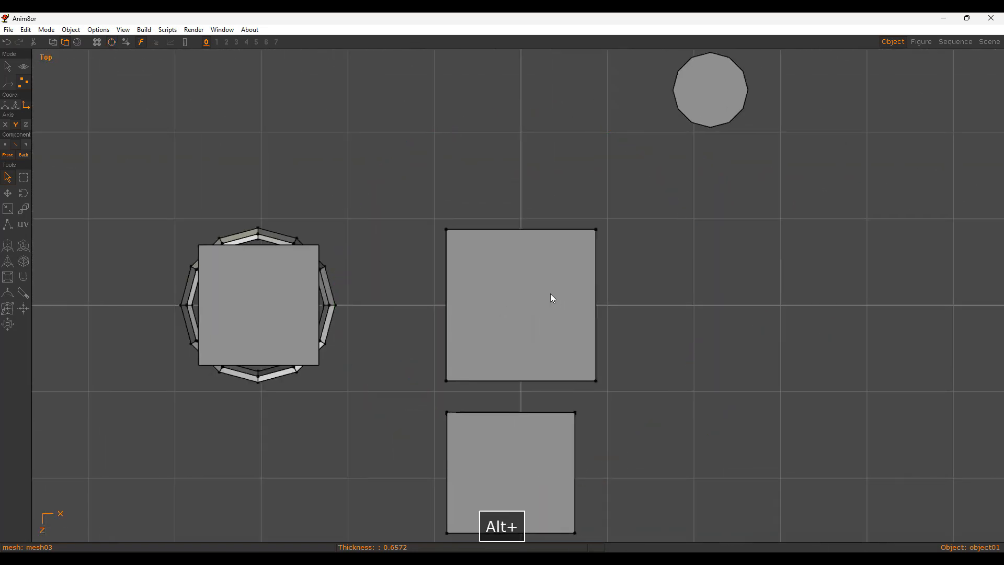
pyautogui.press('a')
pyautogui.click(275, 271)
pyautogui.keyDown('shift'); pyautogui.click(508, 290); pyautogui.keyUp('shift')
pyautogui.keyDown('shift'); pyautogui.click(511, 460); pyautogui.keyUp('shift')
pyautogui.keyDown('shift'); pyautogui.click(693, 109); pyautogui.keyUp('shift')
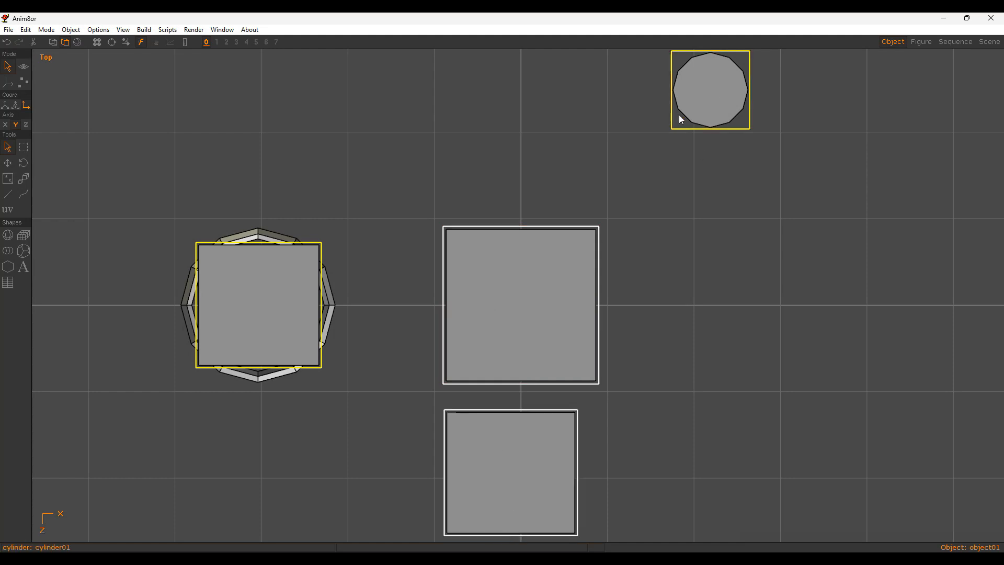
pyautogui.press('h')
# Step: Scale the ring's inner middle edge loop by a factor of 0.8602 and show the mesh with smooth shading
pyautogui.keyDown('alt'); pyautogui.moveTo(387, 282); pyautogui.dragTo(598, 281, button='middle'); pyautogui.keyUp('alt')
pyautogui.scroll(2, 531, 272)
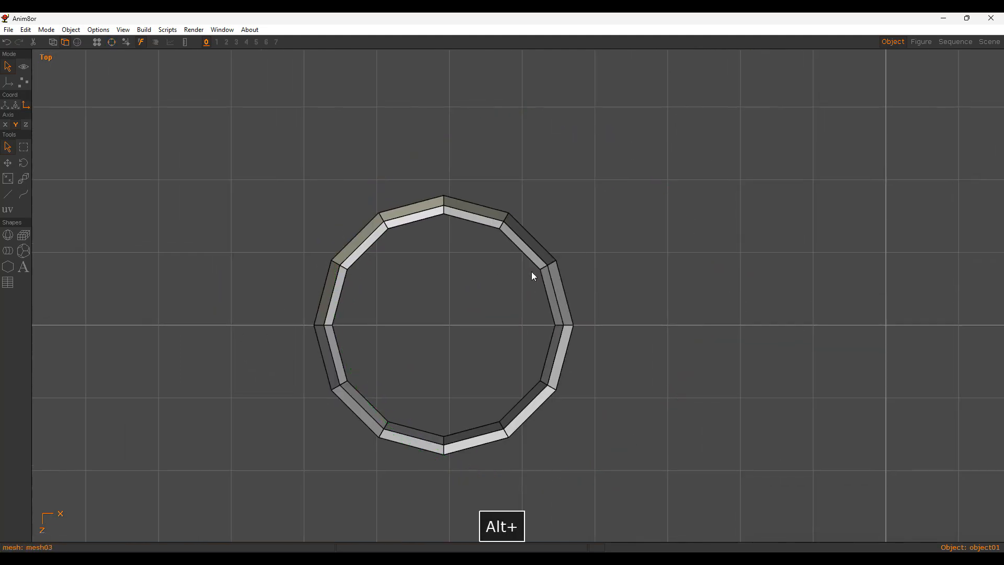
pyautogui.hotkey('shift', 'p')
pyautogui.press('s')
pyautogui.moveTo(666, 259); pyautogui.dragTo(642, 264)
pyautogui.hotkey('ctrl', 'u')
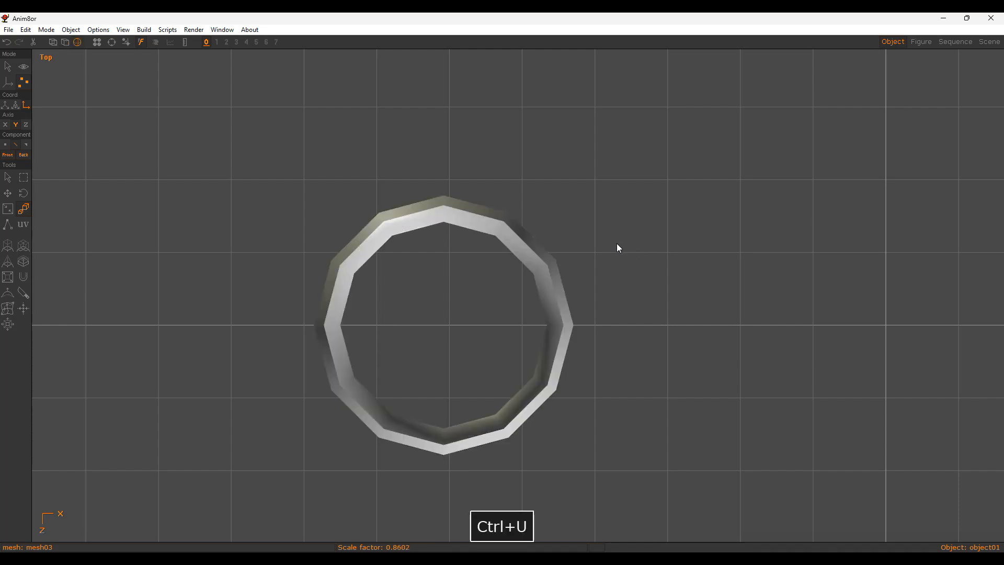
# Step: Set the ring mesh's smooth angle to 180
pyautogui.moveTo(540, 303)
pyautogui.keyDown('alt'); pyautogui.mouseDown()
pyautogui.moveTo(538, 256)
pyautogui.moveTo(485, 299)
pyautogui.mouseUp(); pyautogui.keyUp('alt')
pyautogui.press('a')
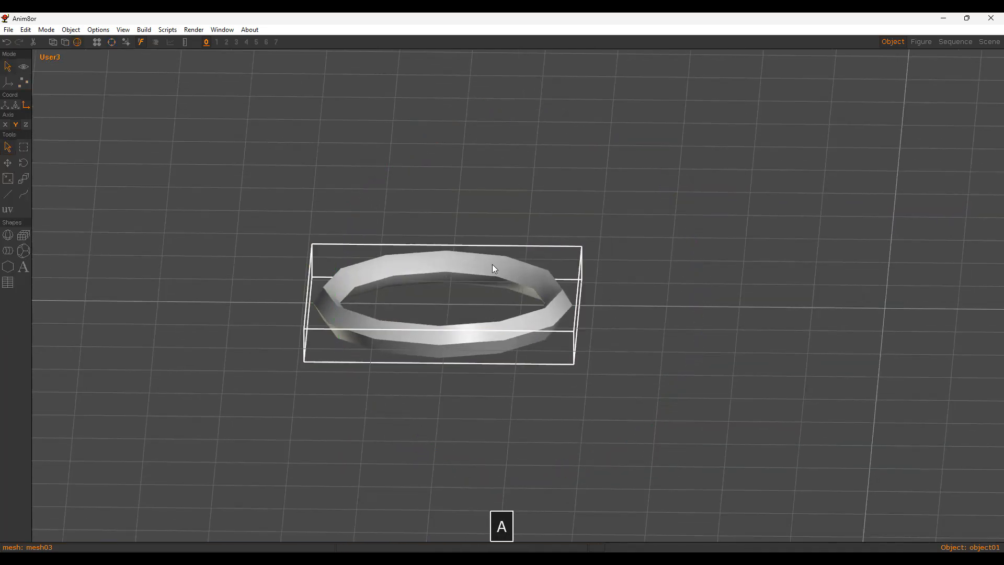
pyautogui.doubleClick(491, 265)
pyautogui.write('180')
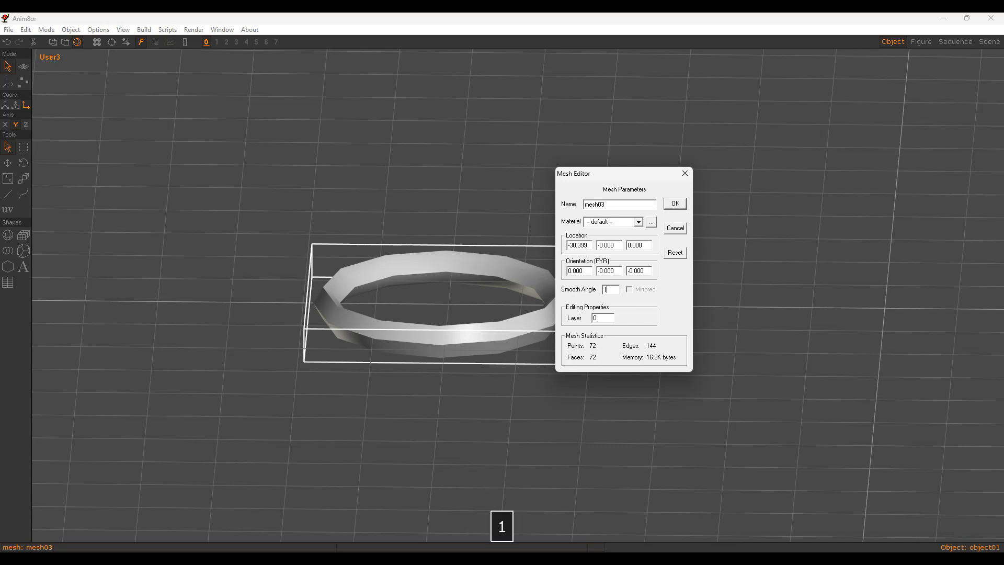
pyautogui.press('Return')
# Step: Return to flat shading and stretch the ring mesh vertically from the front view
pyautogui.hotkey('shift', 'p')
pyautogui.keyDown('alt'); pyautogui.moveTo(537, 263); pyautogui.dragTo(525, 334); pyautogui.keyUp('alt')
pyautogui.press('5')
pyautogui.hotkey('ctrl', 'f')
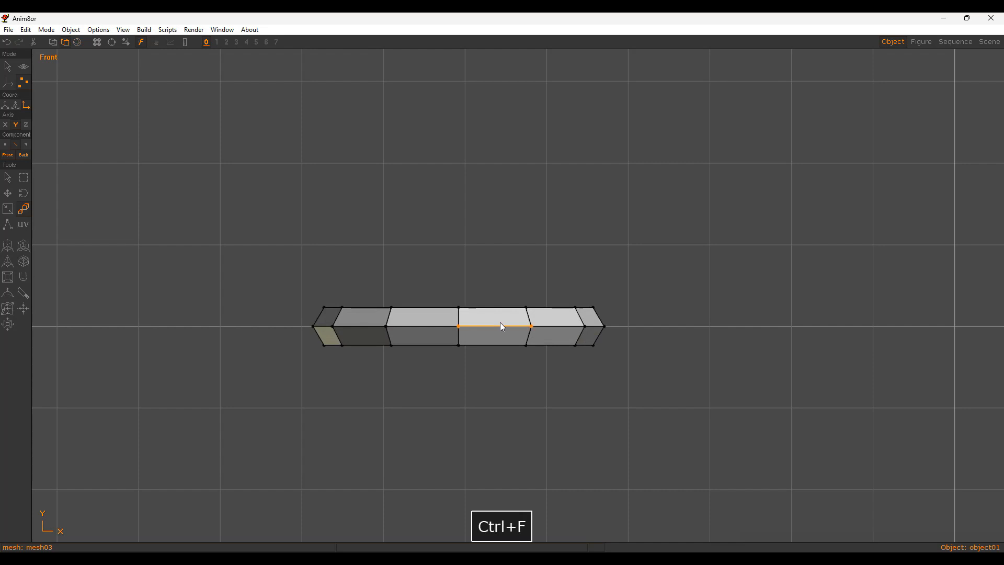
pyautogui.press('a')
pyautogui.scroll(-3, 469, 320)
pyautogui.press('s')
pyautogui.press('y')
pyautogui.moveTo(619, 278); pyautogui.dragTo(654, 180)
pyautogui.keyDown('alt'); pyautogui.moveTo(566, 262); pyautogui.dragTo(538, 309); pyautogui.keyUp('alt')
# Step: Bevel the selected inner edge loop into a band of faces
pyautogui.hotkey('shift', 'p')
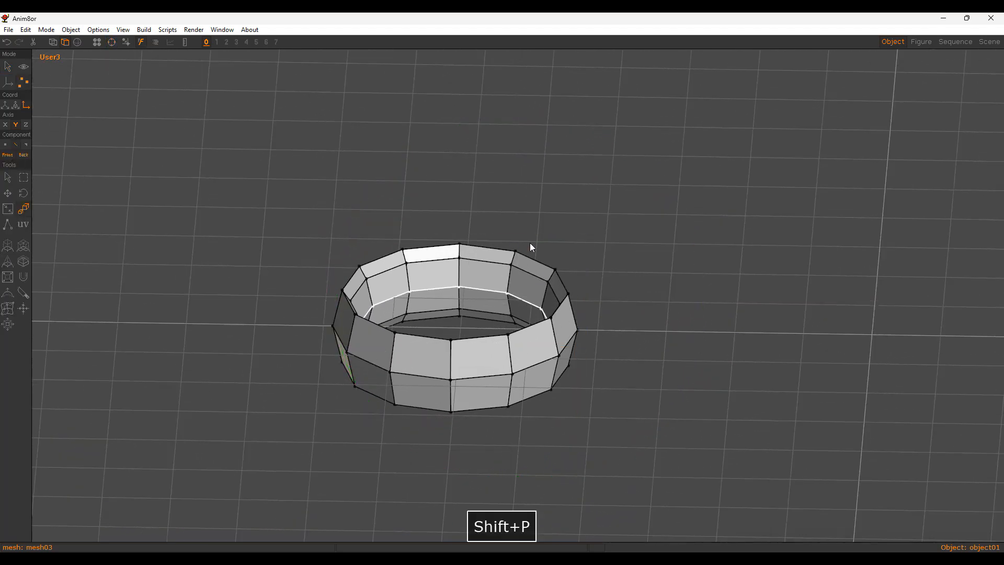
pyautogui.press('b')
pyautogui.moveTo(644, 303); pyautogui.dragTo(796, 76)
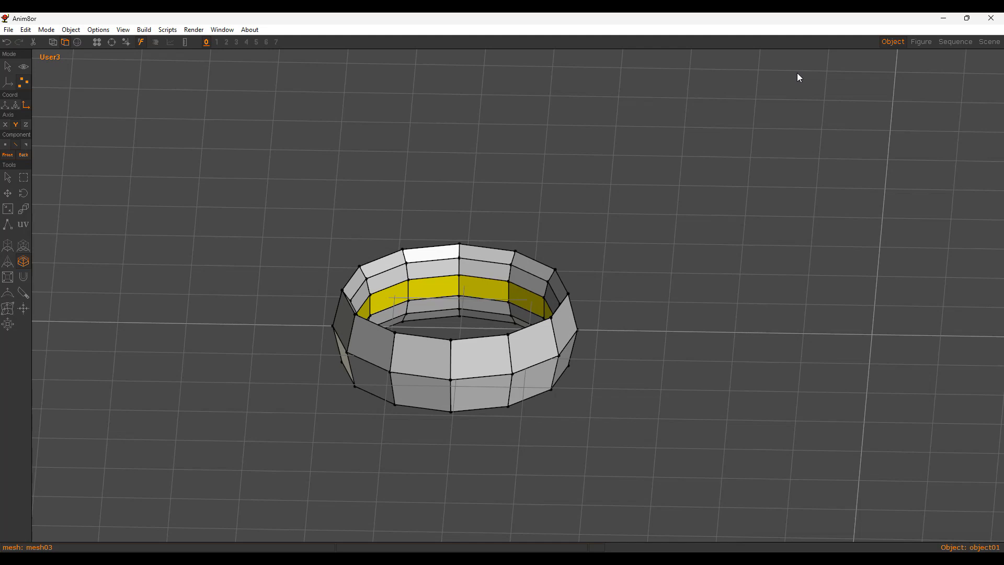
# Step: Scale the inner bevelled band by a factor of 0.8961 from the top view
pyautogui.press('8')
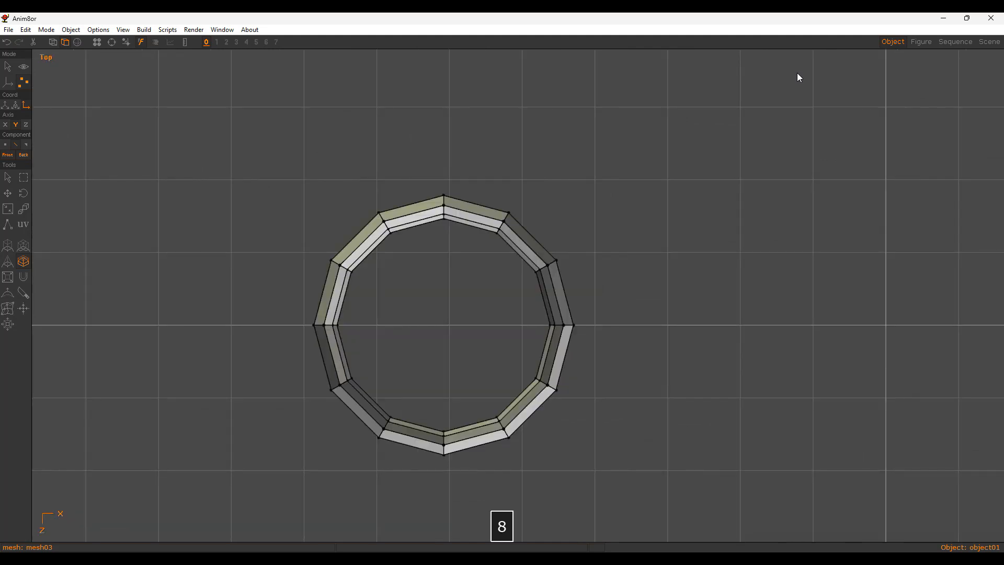
pyautogui.press('t')
pyautogui.press('s')
pyautogui.moveTo(797, 121); pyautogui.dragTo(783, 131)
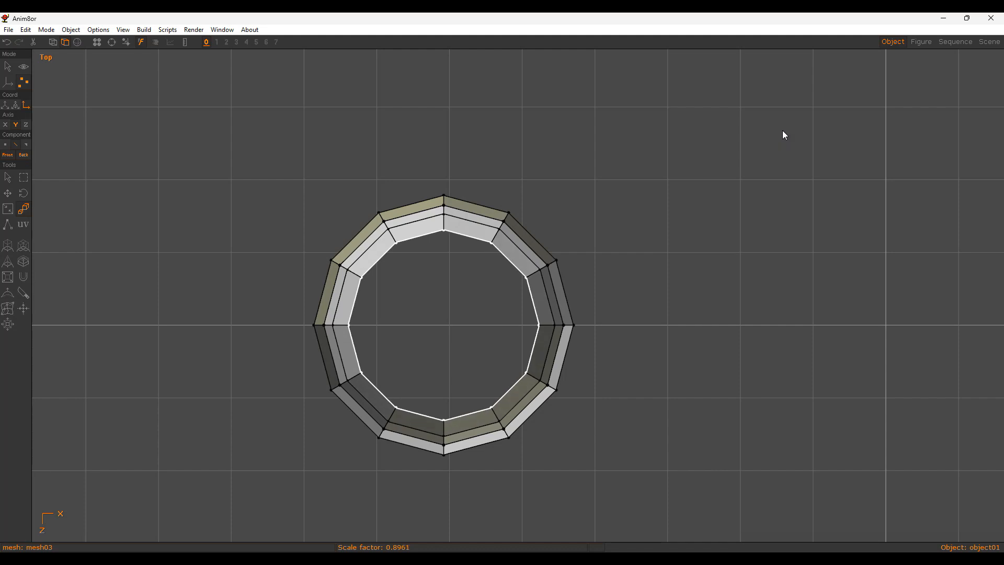
# Step: Scale the inner band vertically by a factor of 1.039 in the wireframe front view
pyautogui.press('5')
pyautogui.hotkey('ctrl', 'w')
pyautogui.press('n')
pyautogui.press('y')
pyautogui.moveTo(724, 268)
pyautogui.mouseDown()
pyautogui.moveTo(769, 141)
pyautogui.moveTo(713, 266)
pyautogui.mouseUp()
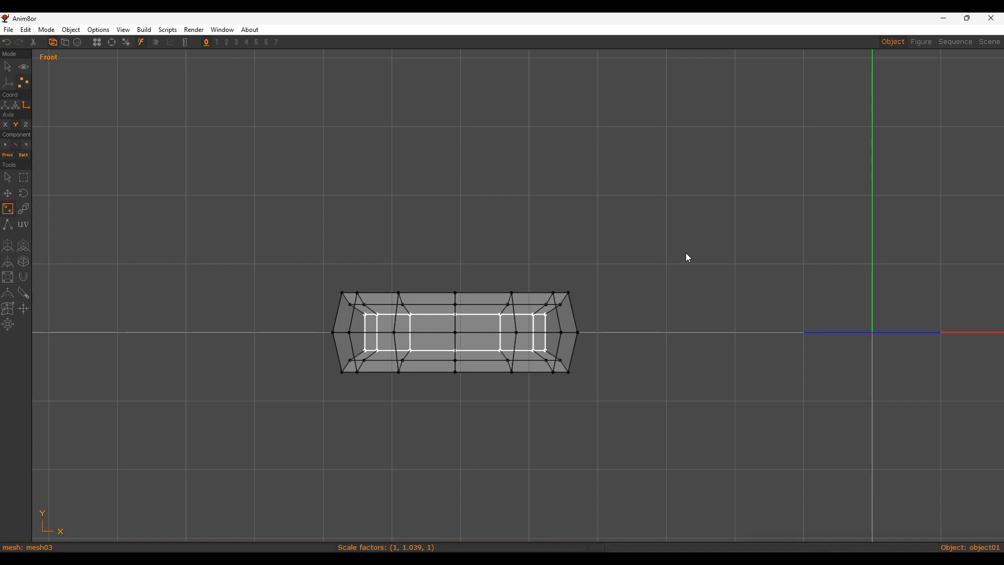
# Step: Select the middle edge loop on the outside of the ring and bevel it in flat shading
pyautogui.hotkey('ctrl', 'f')
pyautogui.moveTo(643, 251)
pyautogui.keyDown('alt'); pyautogui.mouseDown()
pyautogui.moveTo(582, 308)
pyautogui.moveTo(539, 328)
pyautogui.mouseUp(); pyautogui.keyUp('alt')
pyautogui.press('5')
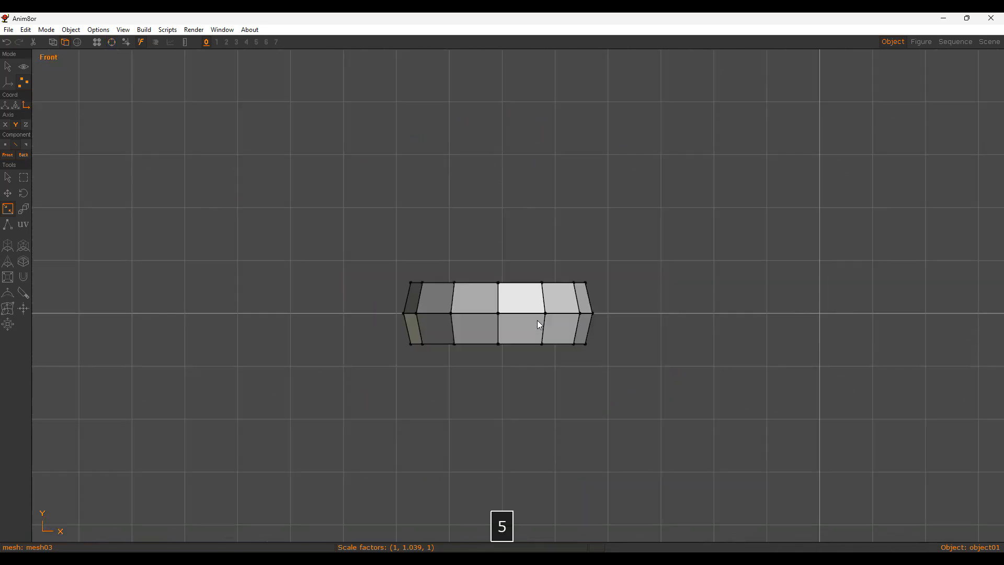
pyautogui.press('e')
pyautogui.scroll(2, 460, 299)
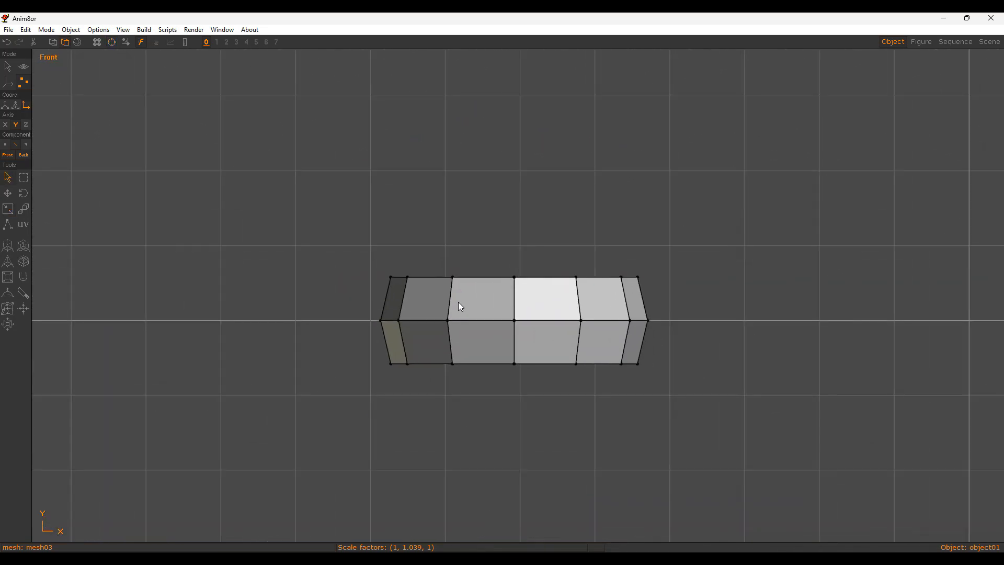
pyautogui.press('q')
pyautogui.press('b')
pyautogui.moveTo(545, 416); pyautogui.dragTo(745, 242)
# Step: Scale the outer band vertically by a factor of 0.7774 and bevel the ring's upper and lower rim edge loops
pyautogui.click(465, 357)
pyautogui.press('q')
pyautogui.press('n')
pyautogui.press('y')
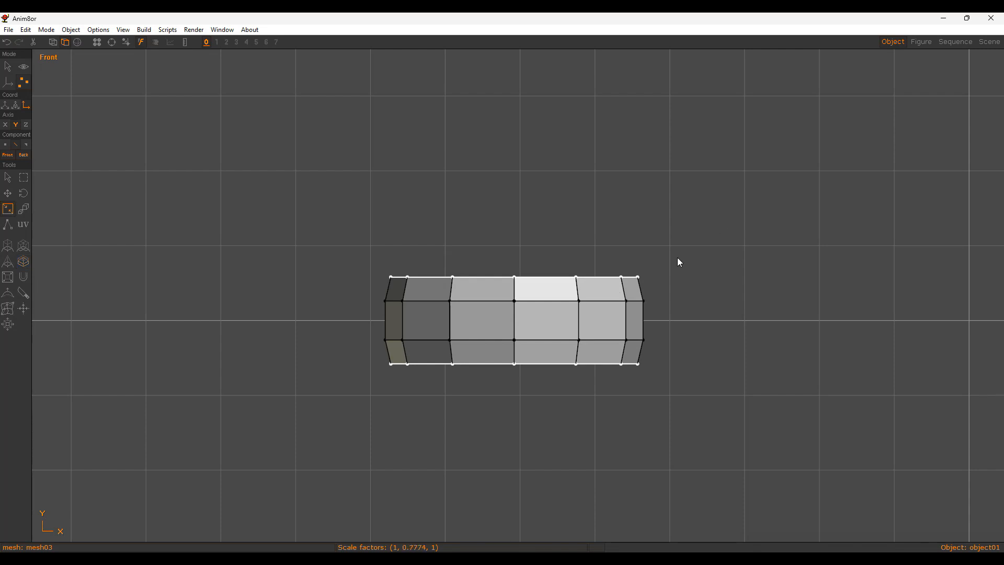
pyautogui.keyDown('alt'); pyautogui.moveTo(616, 276); pyautogui.dragTo(559, 322); pyautogui.keyUp('alt')
pyautogui.press('5')
pyautogui.press('b')
pyautogui.moveTo(442, 427); pyautogui.dragTo(749, 234)
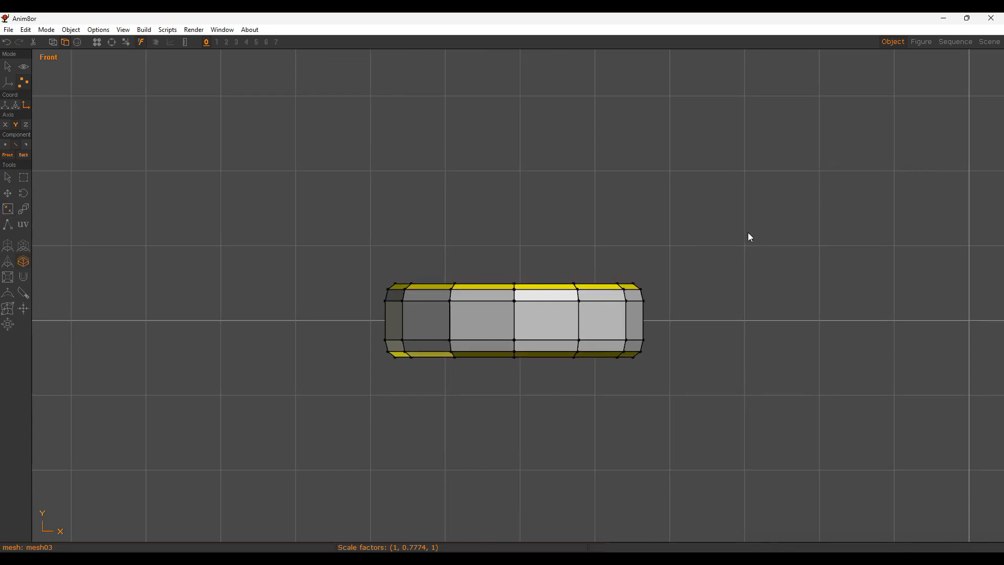
# Step: Select the edge ring crossing the outer middle band and scale it by a factor of 0.5715
pyautogui.click(403, 321)
pyautogui.hotkey('shift', 'q')
pyautogui.press('s')
pyautogui.moveTo(754, 277); pyautogui.dragTo(723, 383)
# Step: Select the points of the outer middle band and scale them by a factor of 1.039, comparing with undo and redo
pyautogui.press('d')
pyautogui.press('v')
pyautogui.moveTo(365, 296); pyautogui.dragTo(679, 340)
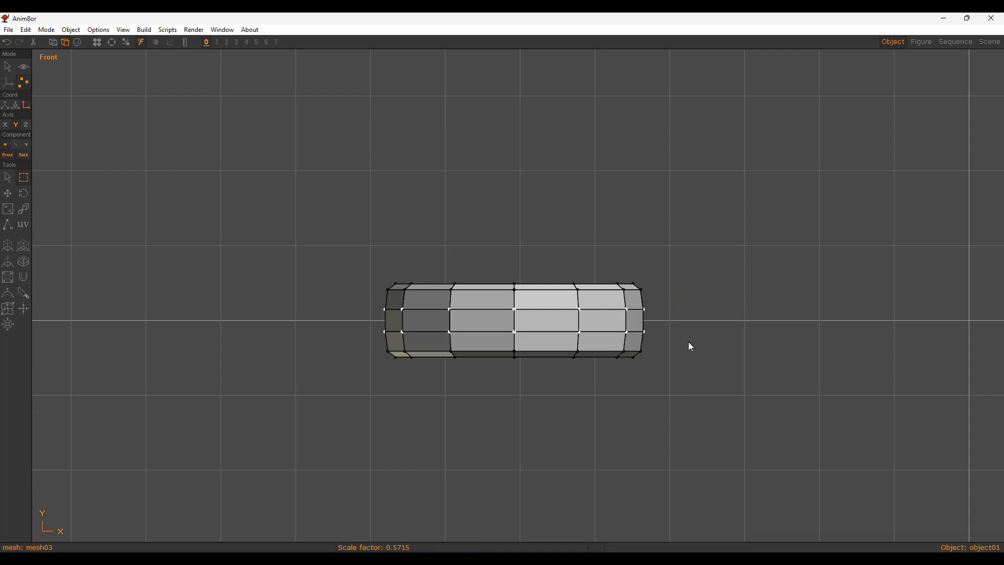
pyautogui.press('d')
pyautogui.hotkey('ctrl', 'z')
pyautogui.hotkey('ctrl', 'y')
pyautogui.press('d')
pyautogui.press('v')
pyautogui.moveTo(347, 302); pyautogui.dragTo(501, 277)
pyautogui.press('s')
pyautogui.keyDown('alt'); pyautogui.moveTo(502, 277); pyautogui.dragTo(589, 344, button='middle'); pyautogui.keyUp('alt')
# Step: Collapse the edge ring around the ring's narrow upper rim and merge the selected points
pyautogui.press('e')
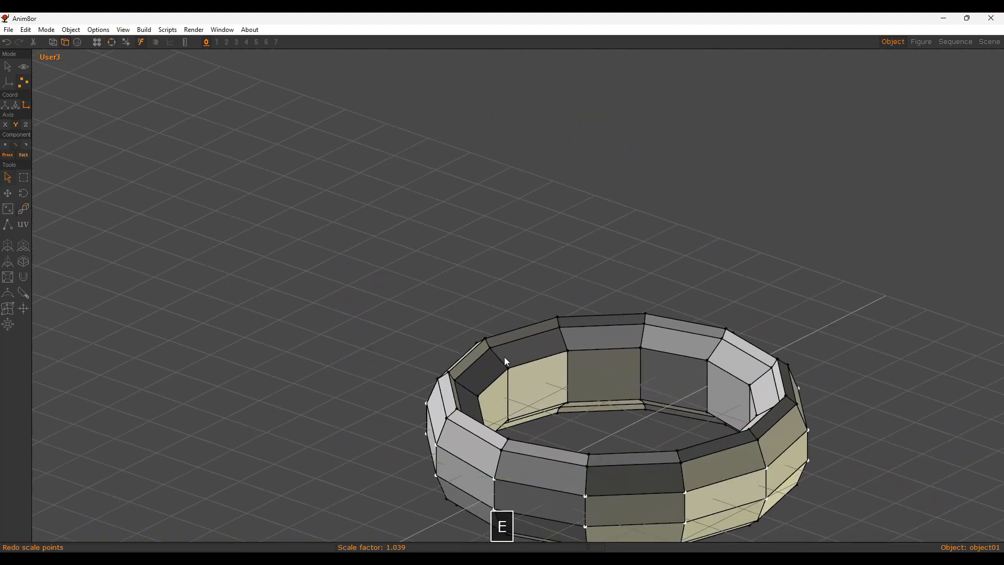
pyautogui.hotkey('shift', 'q')
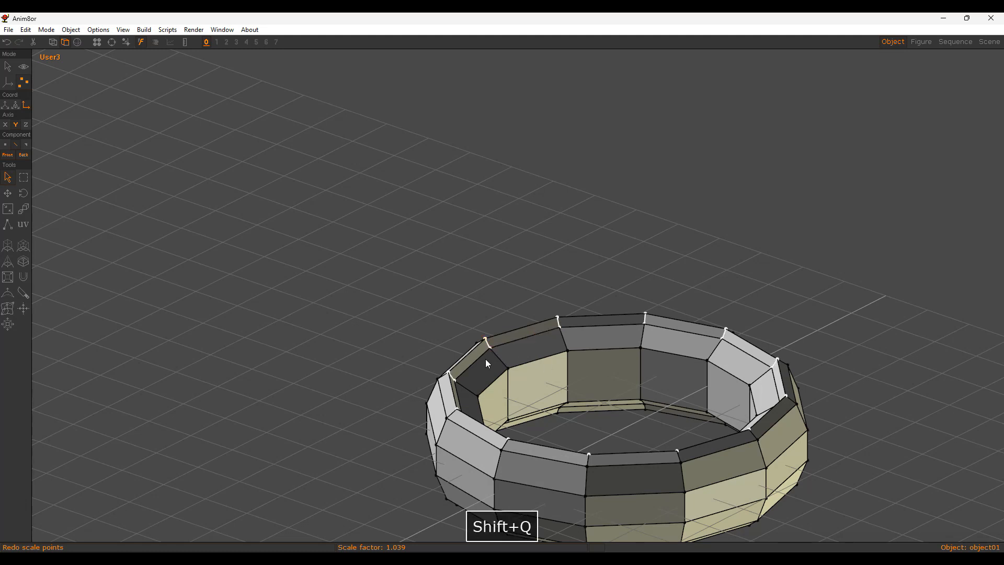
pyautogui.press('s')
pyautogui.press('v')
pyautogui.hotkey('shift', 'l')
pyautogui.press('Return')
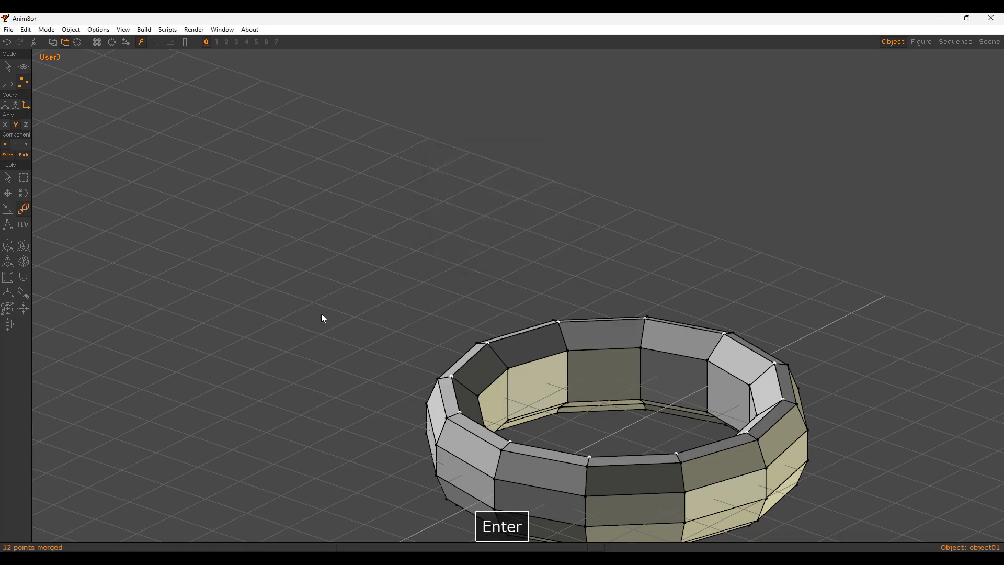
# Step: Examine the ring in smooth and flat shading from several angles, ending in the top view
pyautogui.press('a')
pyautogui.hotkey('ctrl', 'u')
pyautogui.keyDown('alt'); pyautogui.moveTo(444, 317); pyautogui.dragTo(578, 395); pyautogui.keyUp('alt')
pyautogui.hotkey('ctrl', 'f')
pyautogui.keyDown('alt'); pyautogui.moveTo(560, 354); pyautogui.dragTo(575, 301); pyautogui.keyUp('alt')
pyautogui.press('5')
pyautogui.press('7')
pyautogui.press('8')
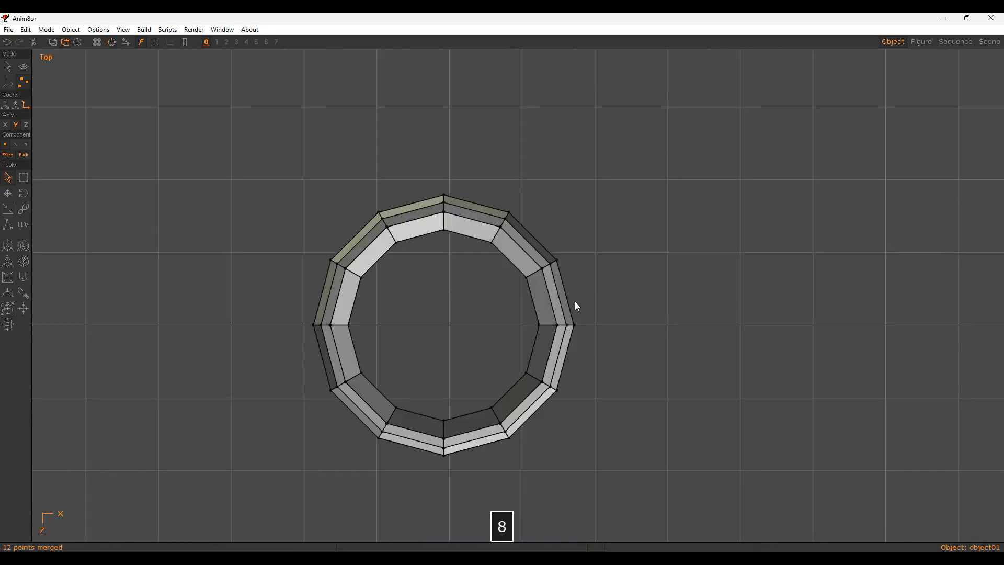
# Step: Select the ring's upper and lower inner-rim edge loops and scale them inward by a factor of 0.7072
pyautogui.press('d')
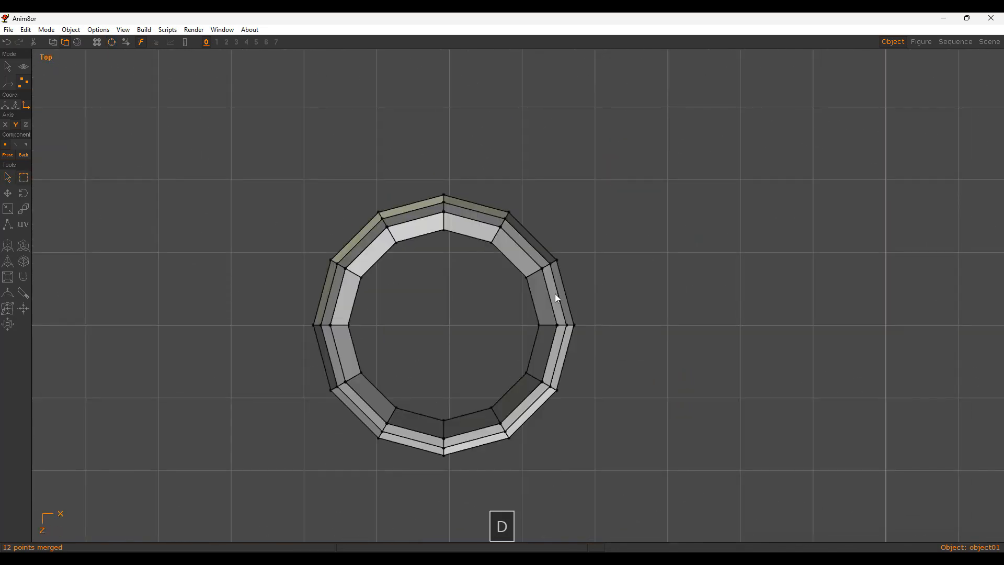
pyautogui.hotkey('ctrl', 'e')
pyautogui.press('a')
pyautogui.press('e')
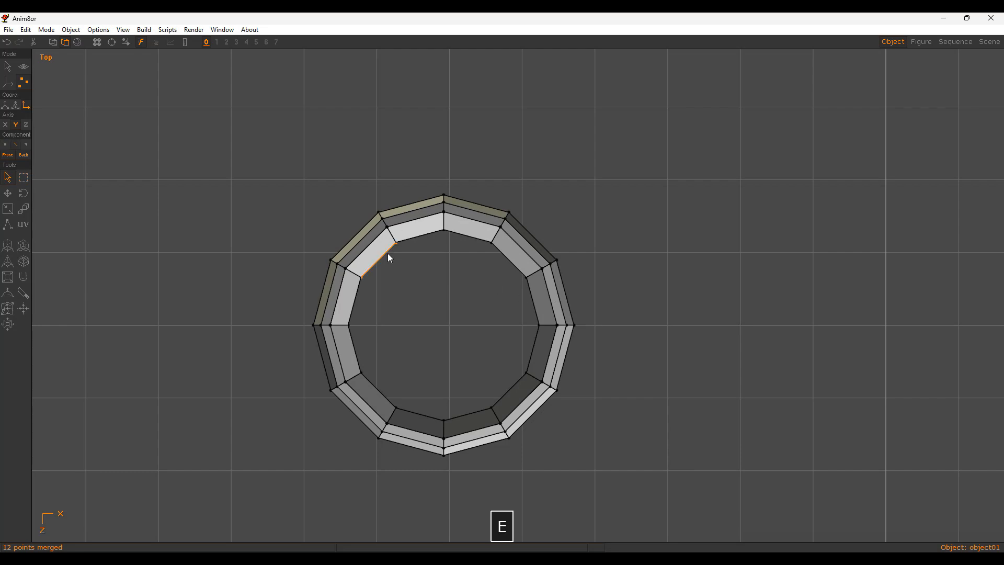
pyautogui.press('q')
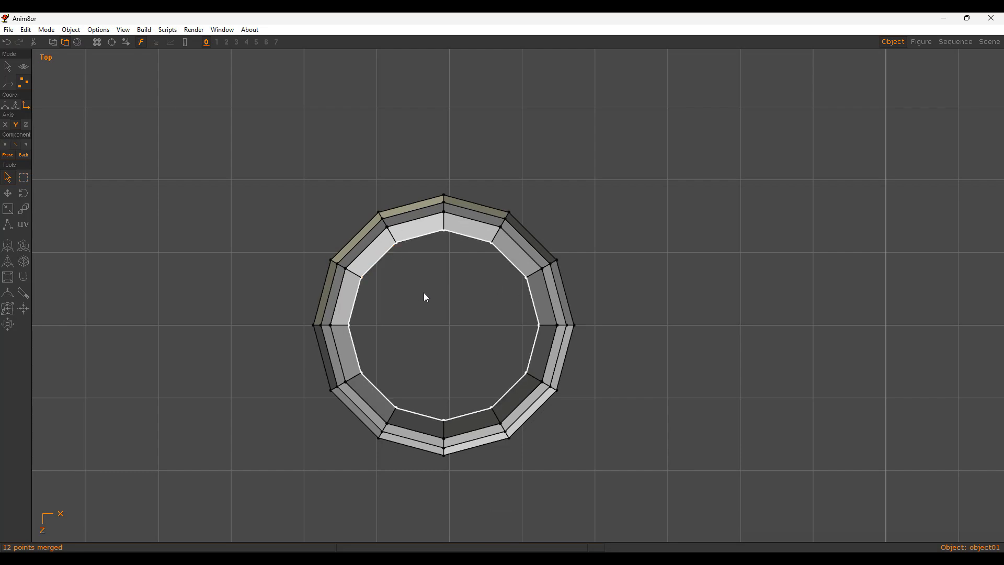
pyautogui.keyDown('alt'); pyautogui.moveTo(578, 265); pyautogui.dragTo(448, 238); pyautogui.keyUp('alt')
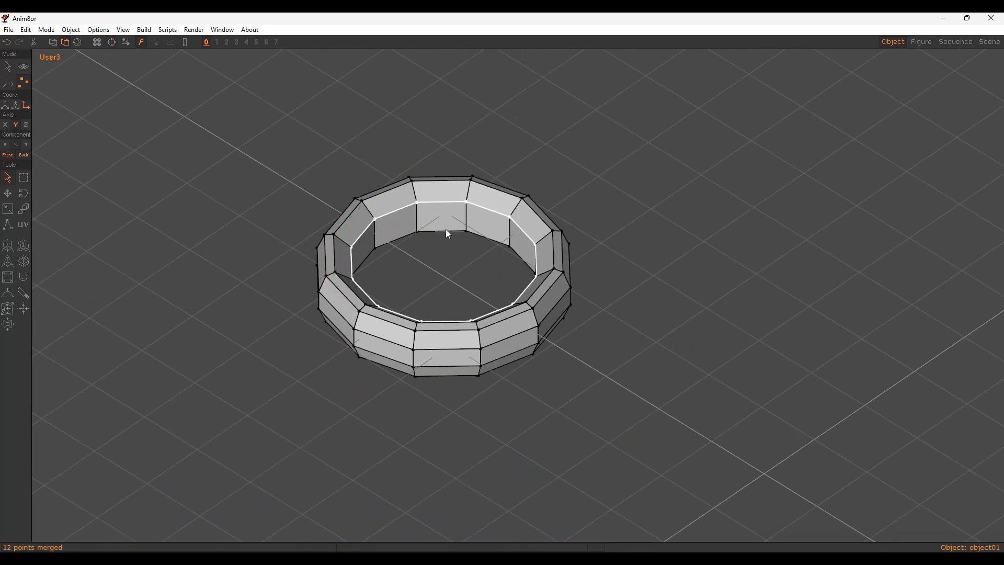
pyautogui.click(444, 231)
pyautogui.press('q')
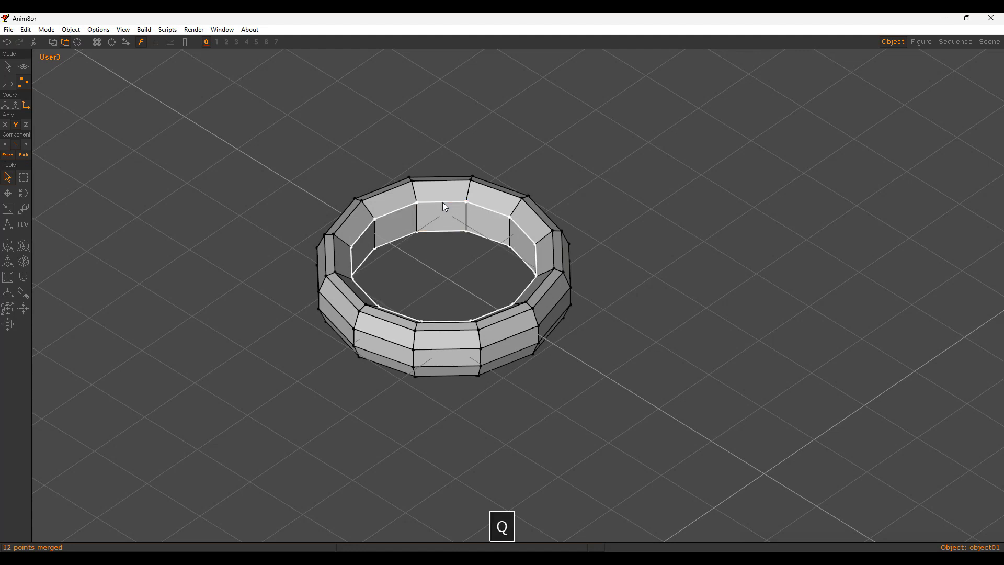
pyautogui.press('8')
pyautogui.press('s')
pyautogui.moveTo(640, 212); pyautogui.dragTo(598, 243)
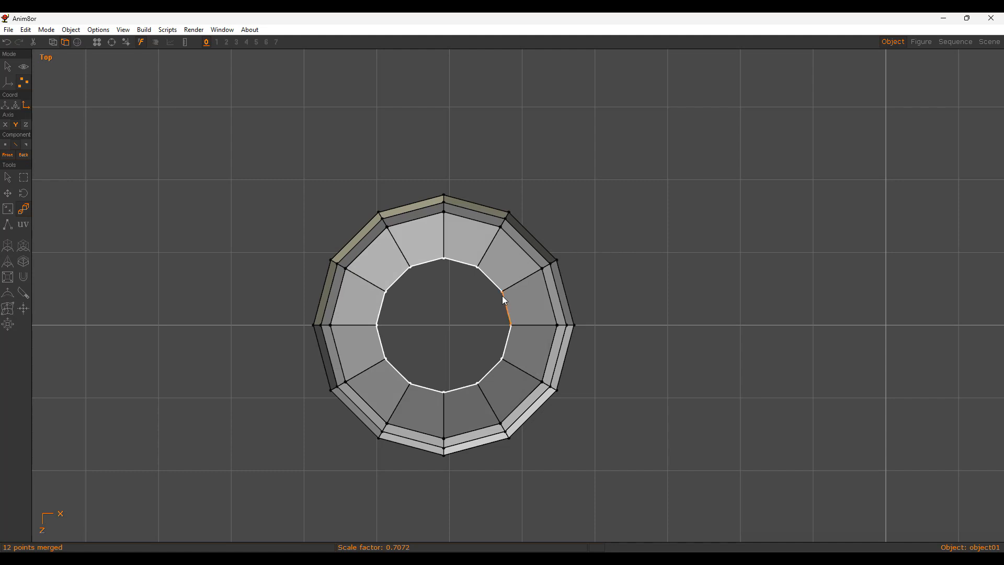
# Step: Try scaling the outer edge loop of the ring's upper face by a factor of 0.8046, and undo it
pyautogui.press('q')
pyautogui.press('s')
pyautogui.moveTo(724, 318); pyautogui.dragTo(746, 307)
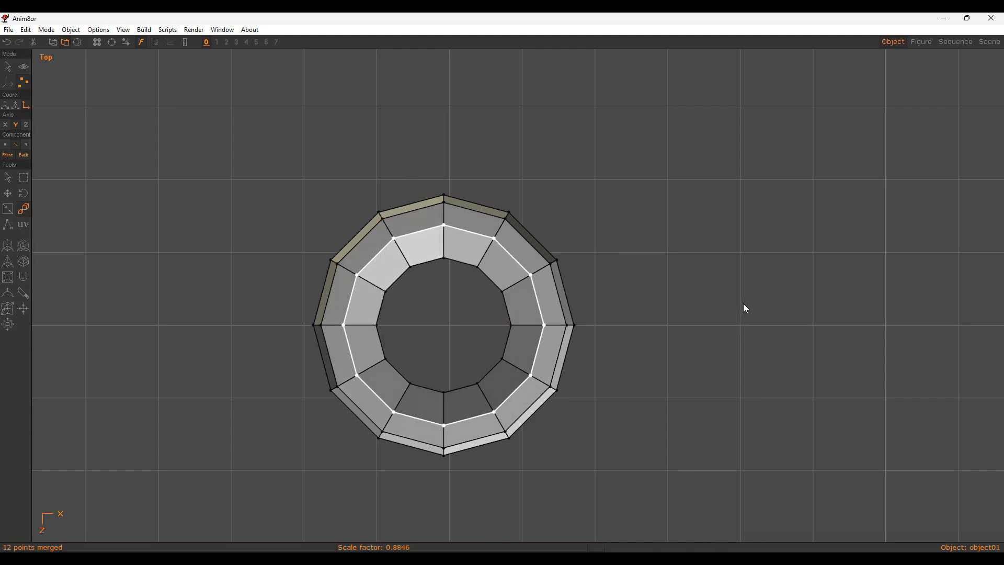
pyautogui.press('5')
pyautogui.hotkey('ctrl', 'z')
# Step: Select the edge ring across the narrow rim on the ring's underside and merge its points
pyautogui.keyDown('alt'); pyautogui.moveTo(601, 331); pyautogui.dragTo(482, 263); pyautogui.keyUp('alt')
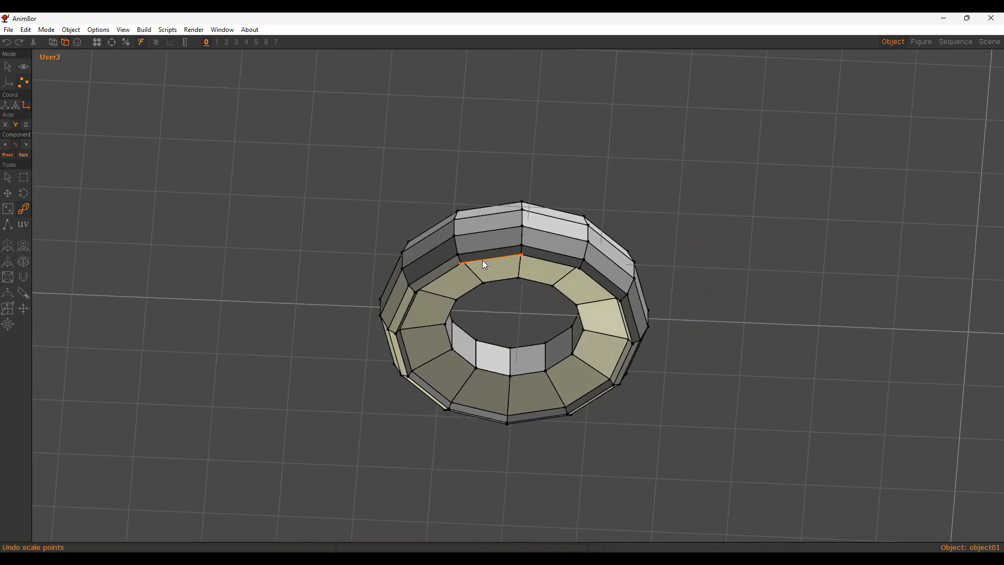
pyautogui.press('q')
pyautogui.keyDown('alt'); pyautogui.moveTo(529, 283); pyautogui.dragTo(499, 230); pyautogui.keyUp('alt')
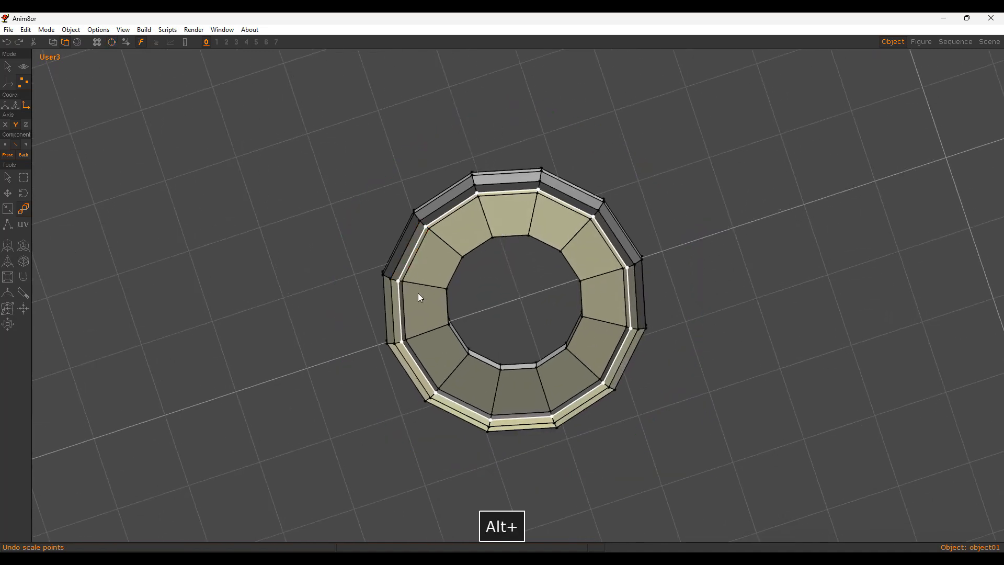
pyautogui.scroll(3, 426, 317)
pyautogui.keyDown('alt'); pyautogui.moveTo(449, 317); pyautogui.dragTo(428, 380); pyautogui.keyUp('alt')
pyautogui.click(391, 343)
pyautogui.hotkey('shift', 'q')
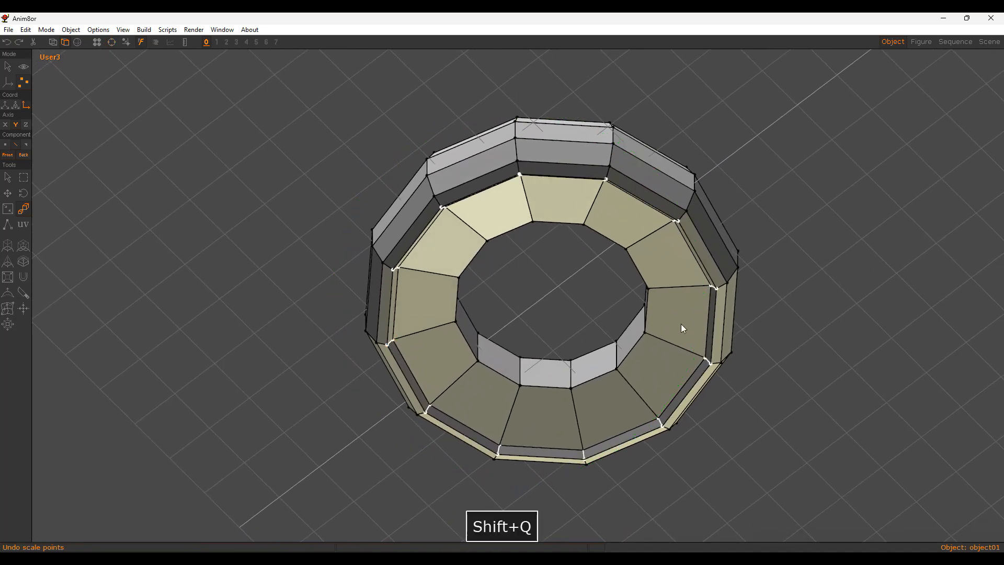
pyautogui.press('s')
pyautogui.press('v')
pyautogui.hotkey('shift', 'l')
pyautogui.press('Return')
# Step: Select the edge loops bordering the outside of the upper and lower faces and scale them by a factor of 0.8186
pyautogui.press('e')
pyautogui.click(525, 174)
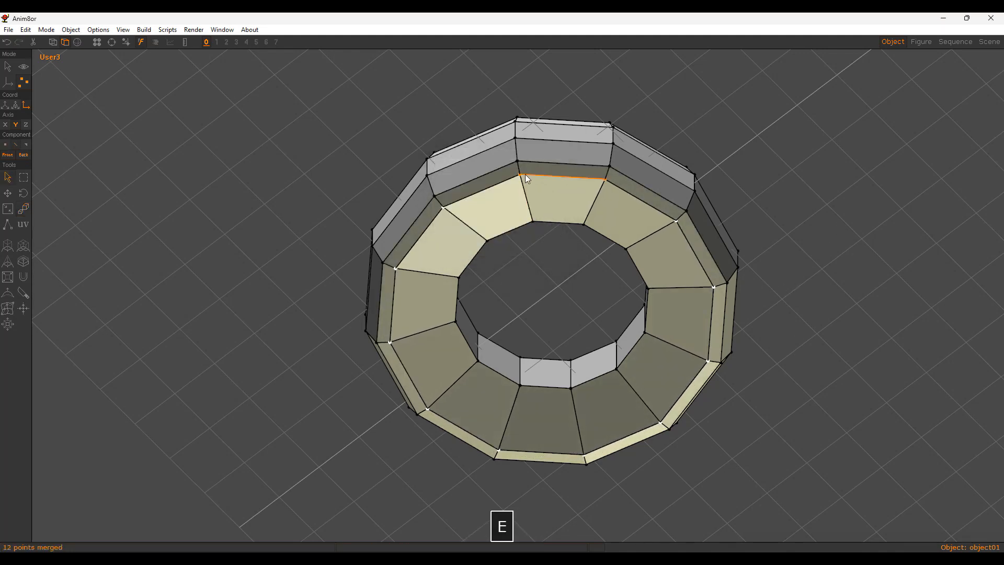
pyautogui.press('q')
pyautogui.keyDown('alt'); pyautogui.moveTo(622, 184); pyautogui.dragTo(462, 354); pyautogui.keyUp('alt')
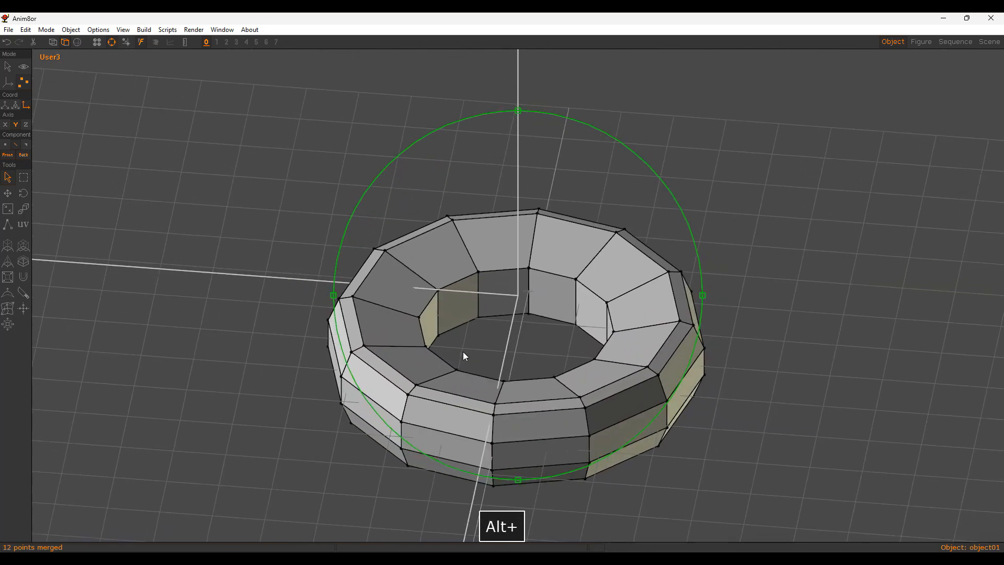
pyautogui.press('q')
pyautogui.press('8')
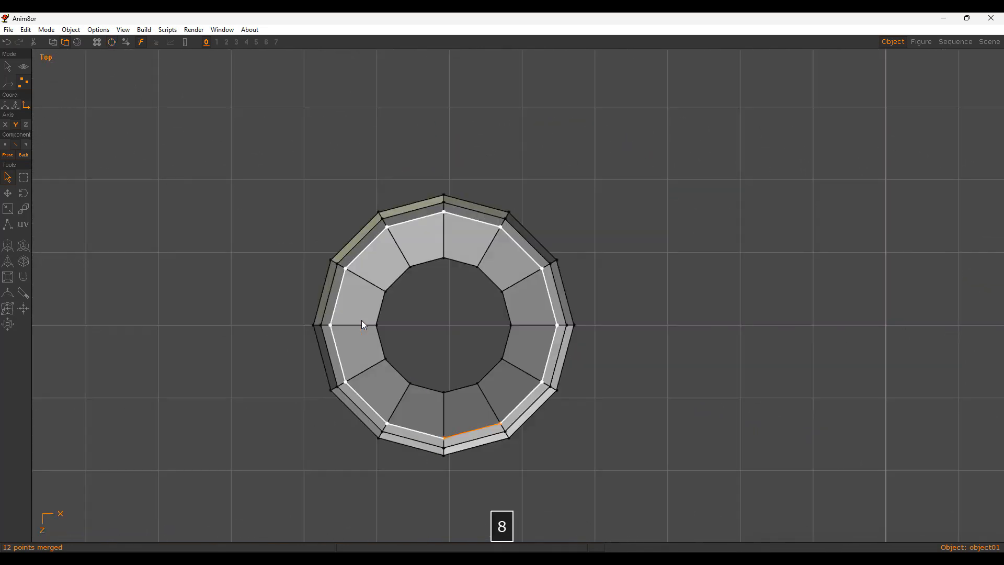
pyautogui.hotkey('ctrl', 'w')
pyautogui.press('s')
pyautogui.moveTo(707, 295); pyautogui.dragTo(688, 323)
pyautogui.hotkey('ctrl', 'f')
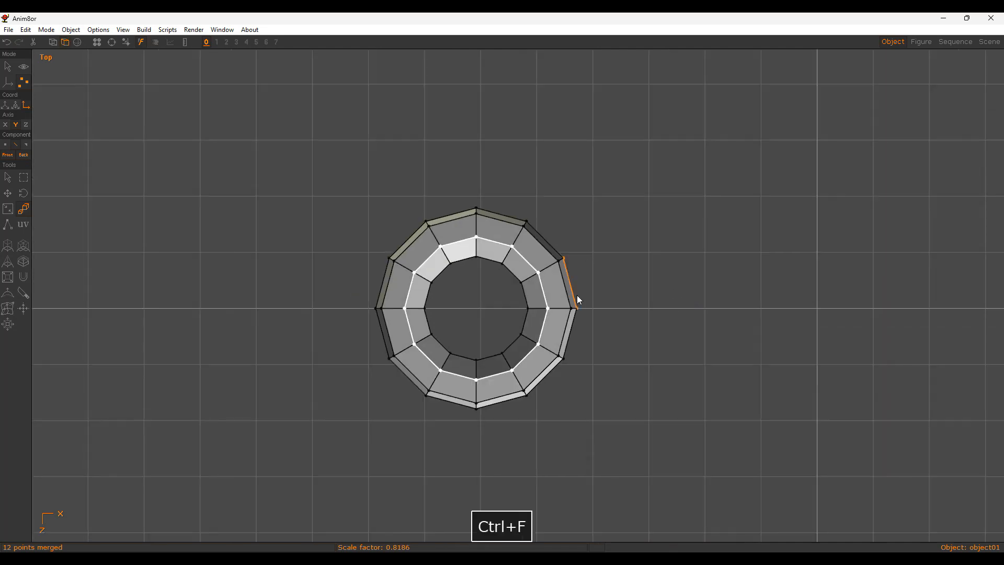
# Step: Return to object editing and stretch the whole ring along Y by a factor of 1.391 in the front view
pyautogui.press('5')
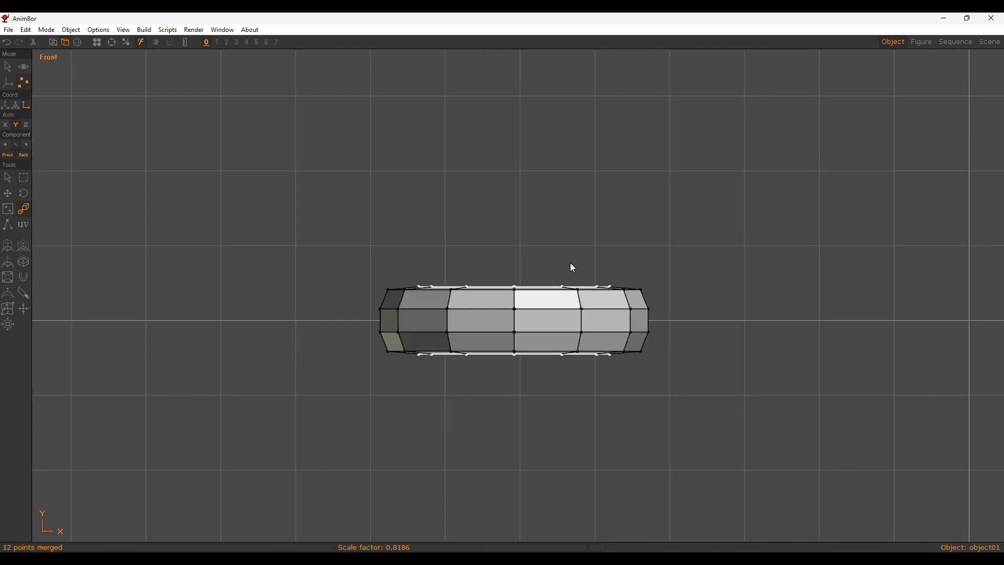
pyautogui.hotkey('shift', 'a')
pyautogui.press('a')
pyautogui.press('n')
pyautogui.press('y')
pyautogui.moveTo(558, 316); pyautogui.dragTo(697, 268)
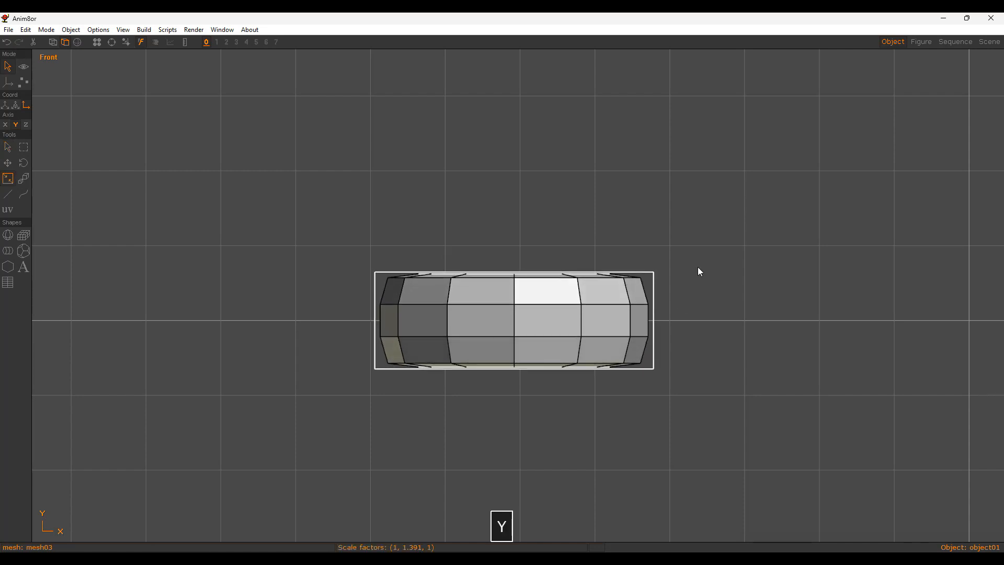
# Step: Select the points of the outer wall's upper and lower edge loops and scale them along Y by a factor of 0.8827
pyautogui.press('a')
pyautogui.press('e')
pyautogui.click(495, 280)
pyautogui.press('q')
pyautogui.keyDown('shift'); pyautogui.click(494, 361); pyautogui.keyUp('shift')
pyautogui.press('q')
pyautogui.scroll(2, 585, 283)
pyautogui.press('d')
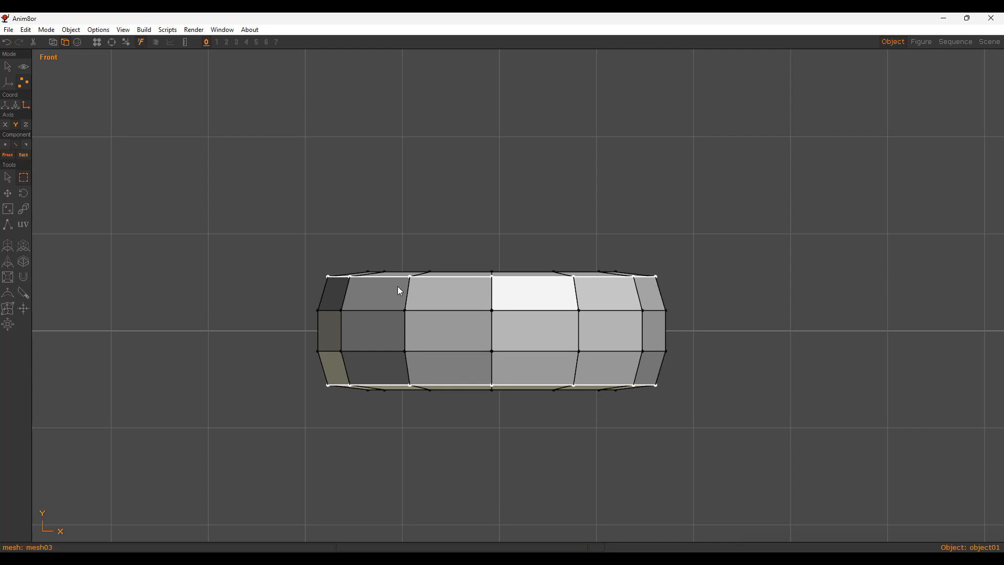
pyautogui.press('v')
pyautogui.moveTo(312, 271); pyautogui.dragTo(688, 297)
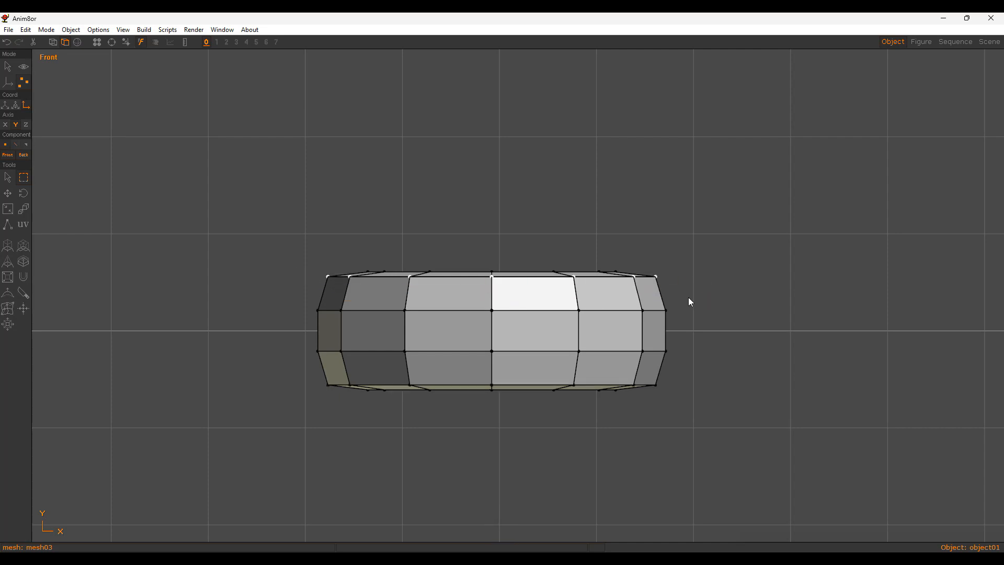
pyautogui.keyDown('shift'); pyautogui.moveTo(308, 368); pyautogui.dragTo(673, 391); pyautogui.keyUp('shift')
pyautogui.press('y')
pyautogui.moveTo(759, 285); pyautogui.dragTo(764, 316)
pyautogui.press('a')
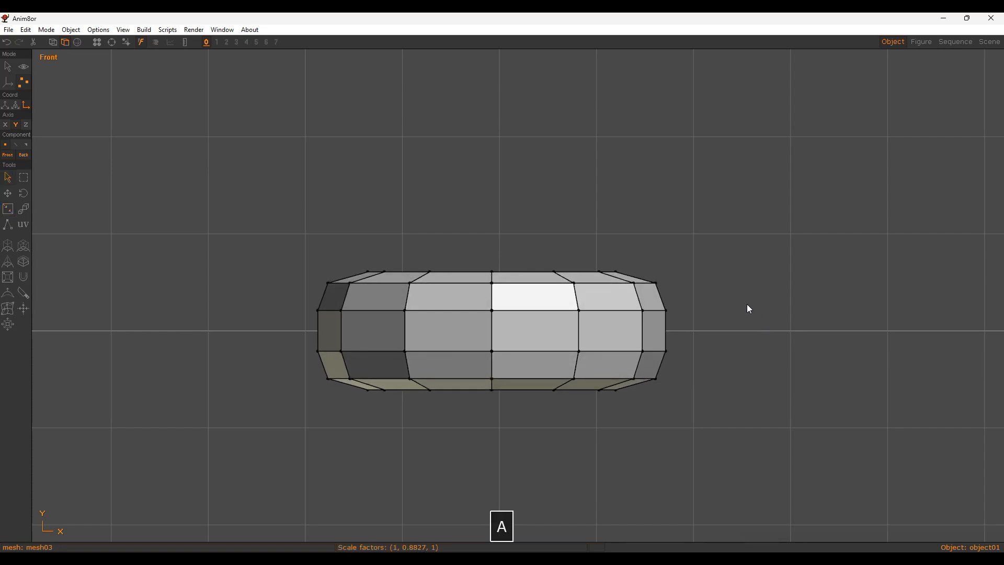
# Step: Add an edge loop around the middle of the ring's inner wall and scale it by a factor of 0.8116
pyautogui.scroll(-3, 679, 300)
pyautogui.keyDown('alt'); pyautogui.moveTo(626, 295); pyautogui.dragTo(380, 322); pyautogui.keyUp('alt')
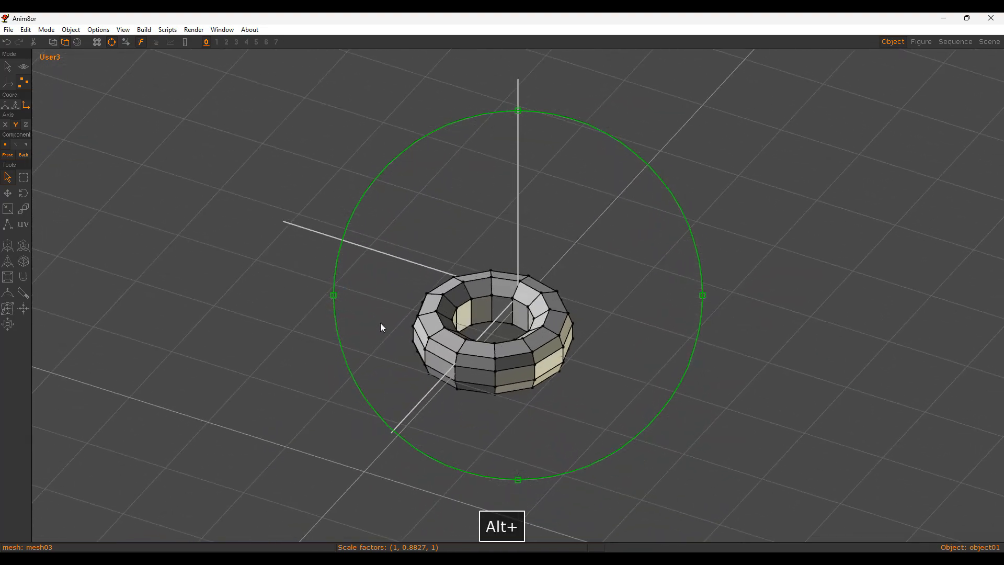
pyautogui.keyDown('alt'); pyautogui.moveTo(381, 321); pyautogui.dragTo(497, 322, button='right'); pyautogui.keyUp('alt')
pyautogui.press('e')
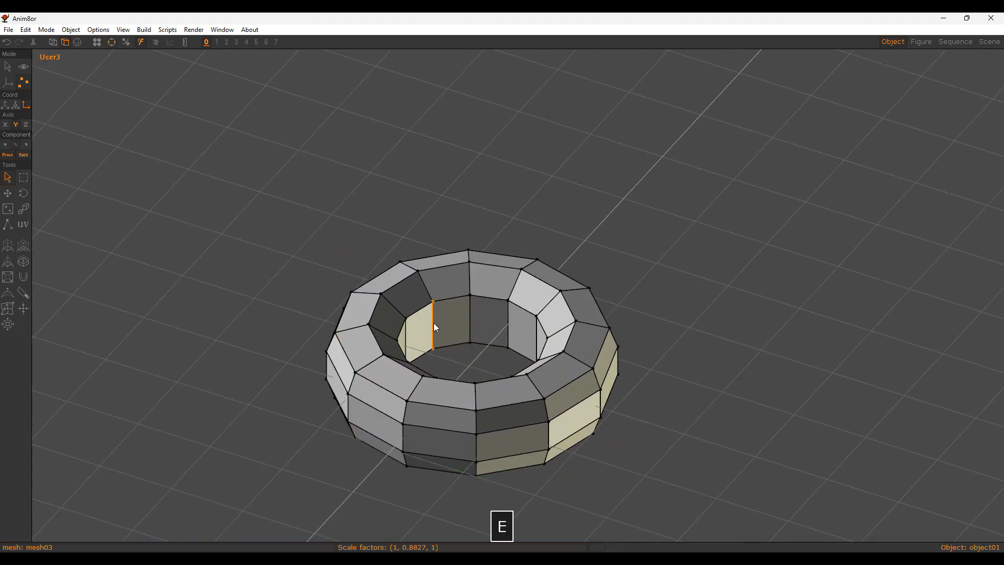
pyautogui.hotkey('shift', 'q')
pyautogui.press('j')
pyautogui.press('s')
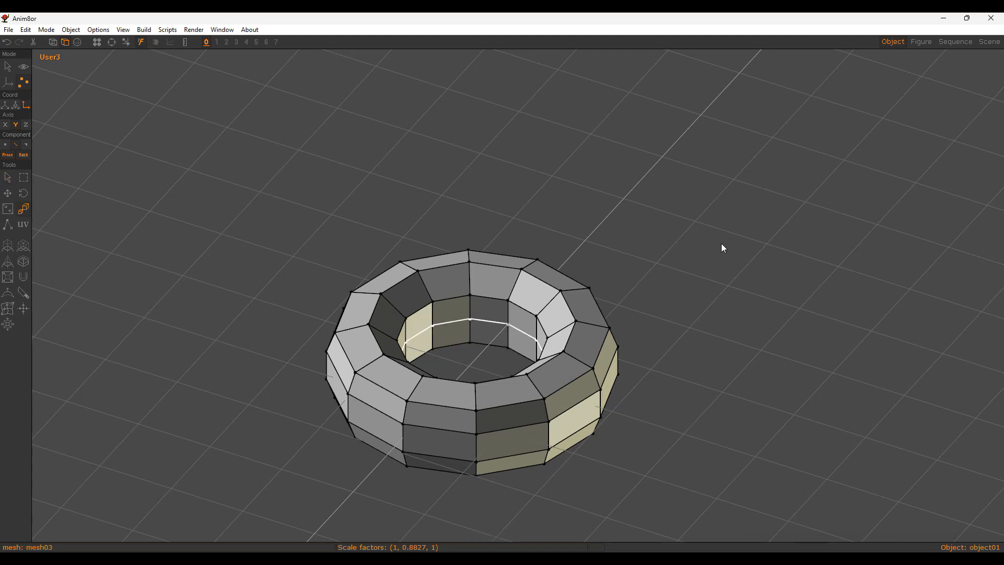
pyautogui.moveTo(720, 244); pyautogui.dragTo(744, 446)
pyautogui.press('8')
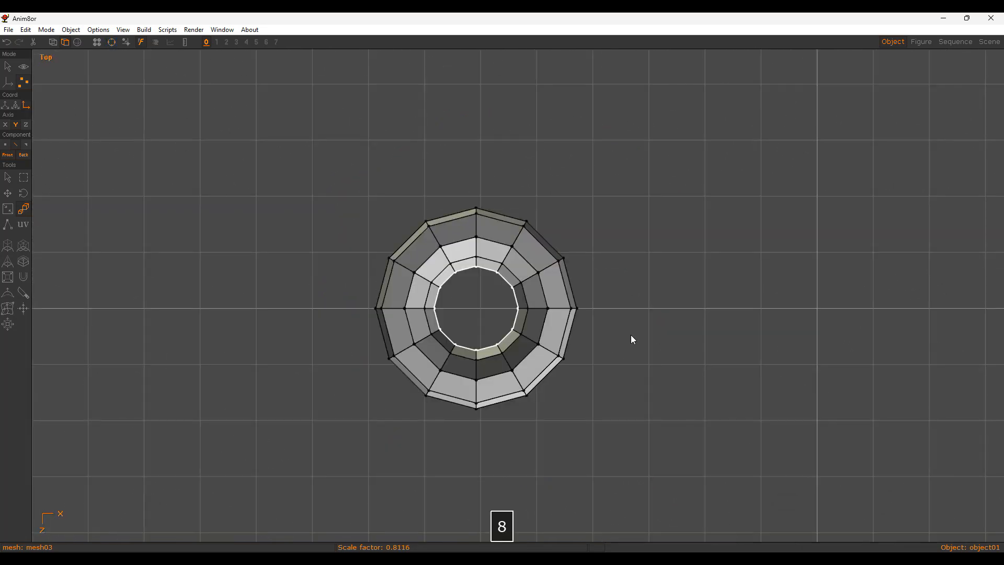
# Step: Examine the rounded ring from several angles, in point editing and in object editing
pyautogui.press('5')
pyautogui.keyDown('alt'); pyautogui.moveTo(541, 260); pyautogui.dragTo(532, 313); pyautogui.keyUp('alt')
pyautogui.keyDown('alt'); pyautogui.moveTo(532, 313); pyautogui.dragTo(549, 351, button='right'); pyautogui.keyUp('alt')
pyautogui.keyDown('alt'); pyautogui.moveTo(549, 351); pyautogui.dragTo(601, 352); pyautogui.keyUp('alt')
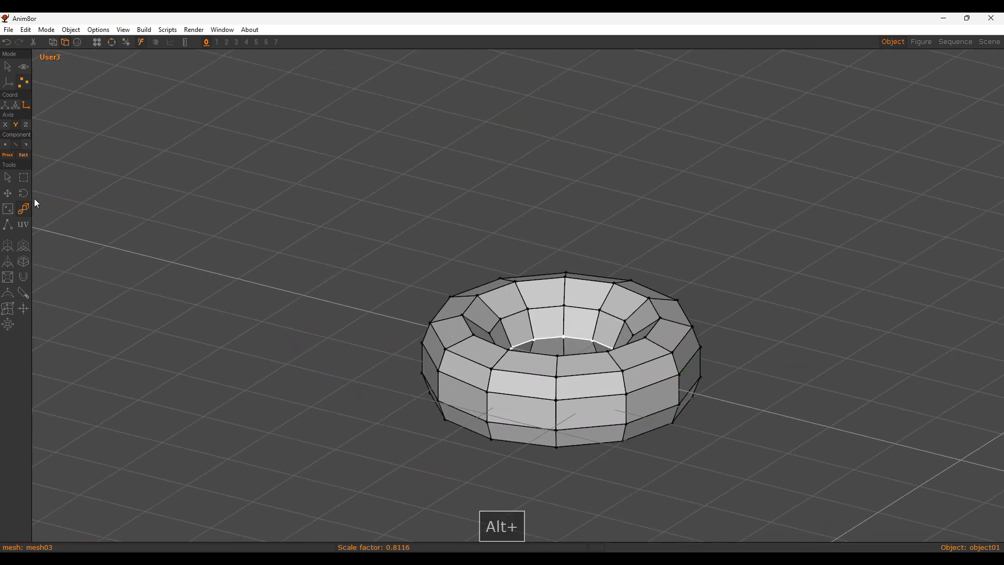
pyautogui.press('a')
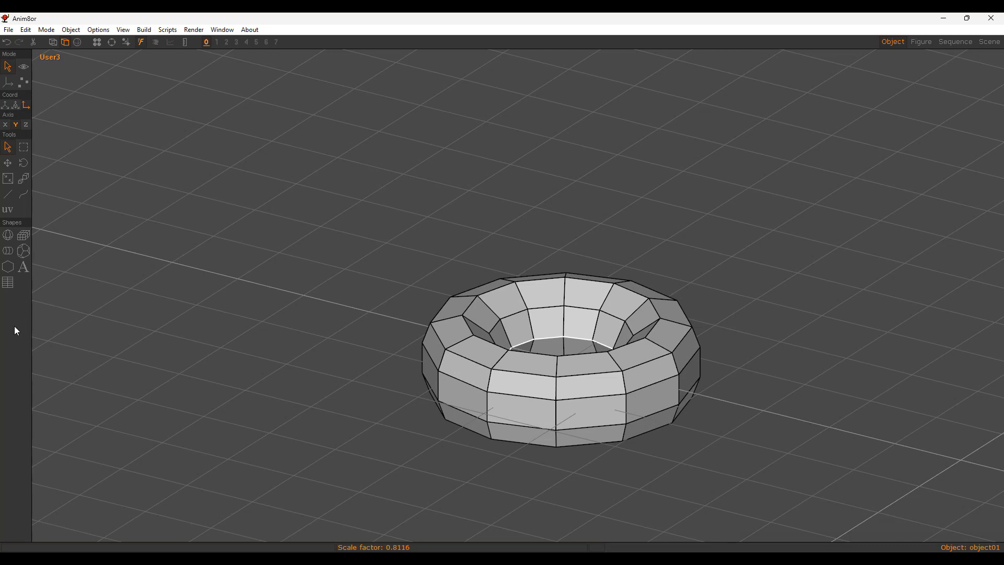
pyautogui.keyDown('alt'); pyautogui.moveTo(584, 312); pyautogui.dragTo(27, 321); pyautogui.keyUp('alt')
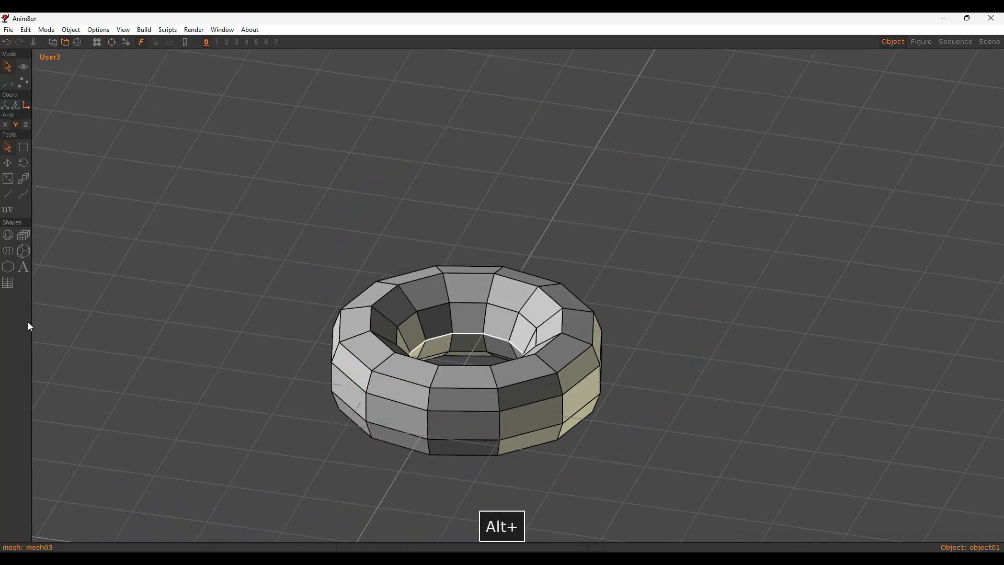
pyautogui.keyDown('alt'); pyautogui.moveTo(376, 300); pyautogui.dragTo(40, 293); pyautogui.keyUp('alt')
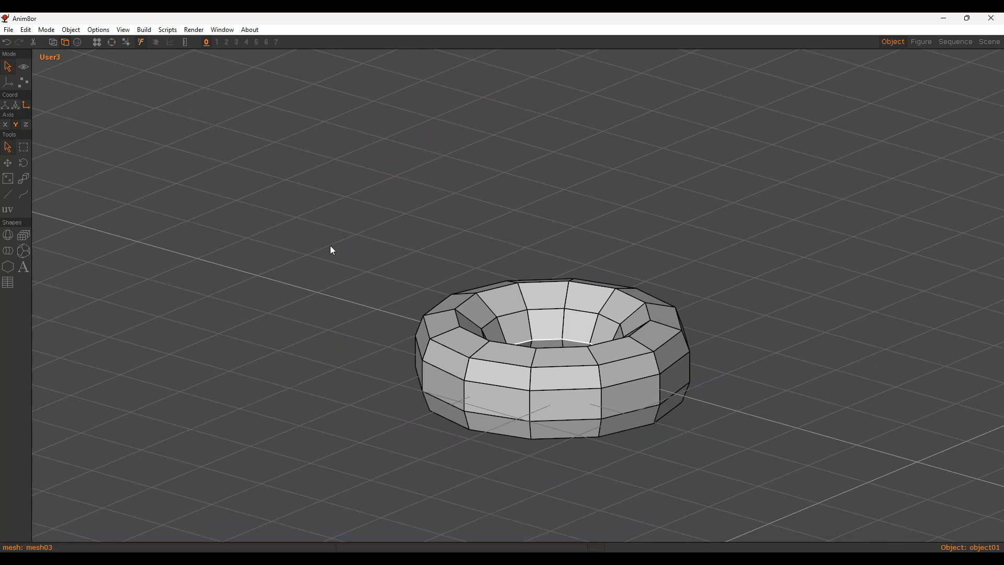
pyautogui.moveTo(434, 298)
pyautogui.keyDown('alt'); pyautogui.mouseDown()
pyautogui.moveTo(399, 320)
pyautogui.moveTo(425, 303)
pyautogui.mouseUp(); pyautogui.keyUp('alt')
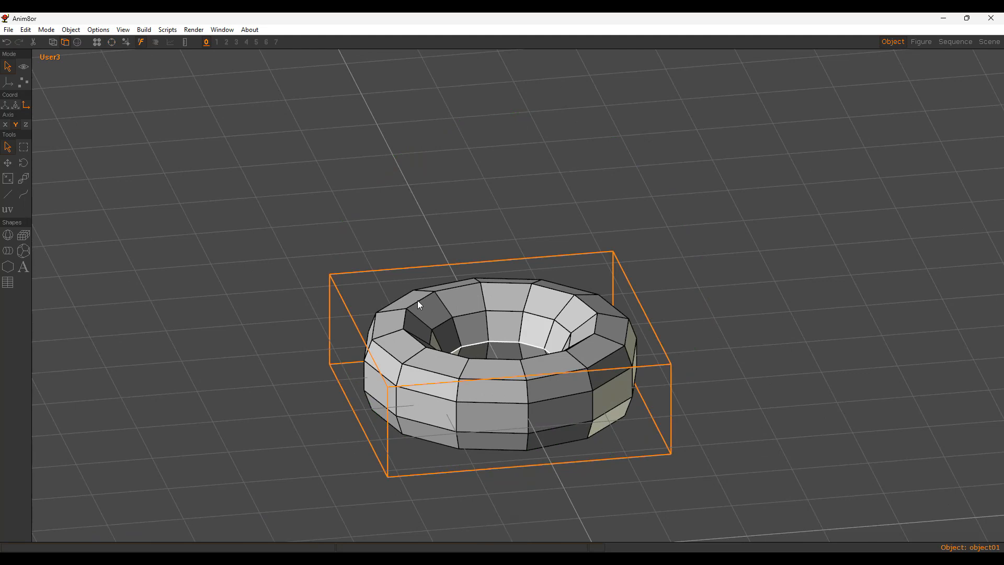
# Step: Select the edge loops along the ring's upper and lower crests in the front view and bevel them
pyautogui.hotkey('shift', 'p')
pyautogui.press('a')
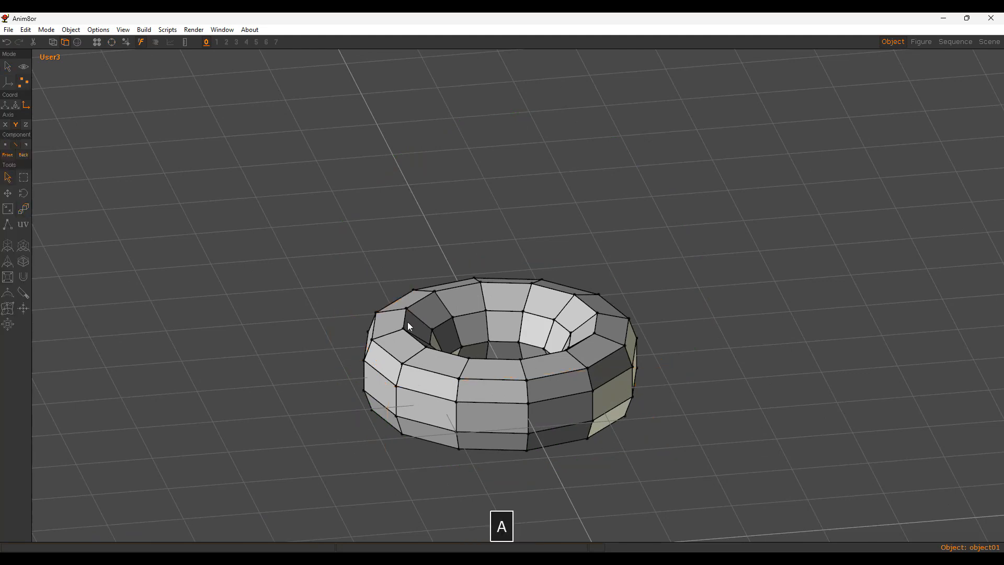
pyautogui.press('5')
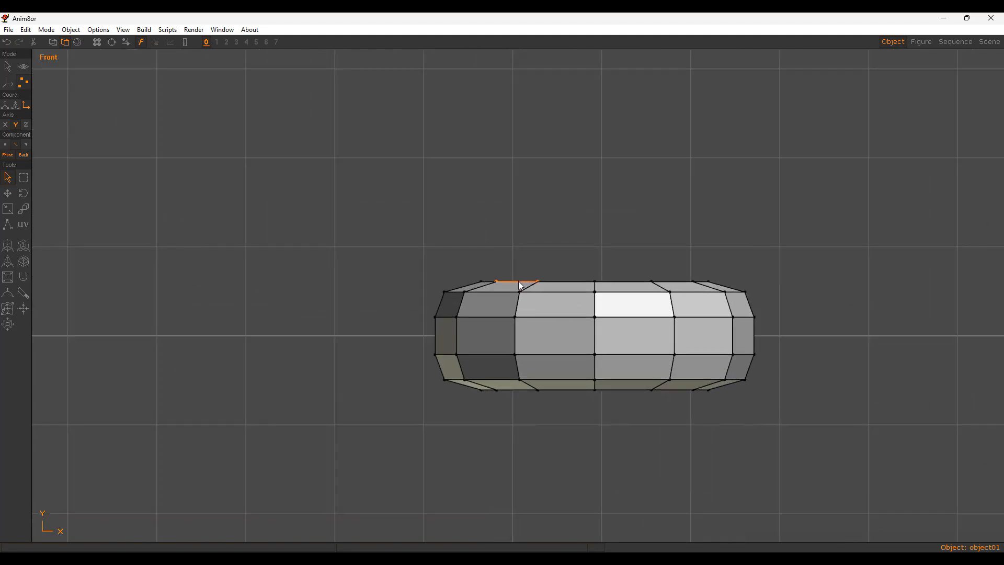
pyautogui.press('q')
pyautogui.click(521, 281)
pyautogui.click(549, 390)
pyautogui.press('b')
pyautogui.moveTo(391, 430)
pyautogui.mouseDown()
pyautogui.moveTo(617, 306)
pyautogui.moveTo(622, 316)
pyautogui.moveTo(402, 370)
pyautogui.mouseUp()
pyautogui.press('a')
pyautogui.click(735, 221)
pyautogui.scroll(-4, 575, 272)
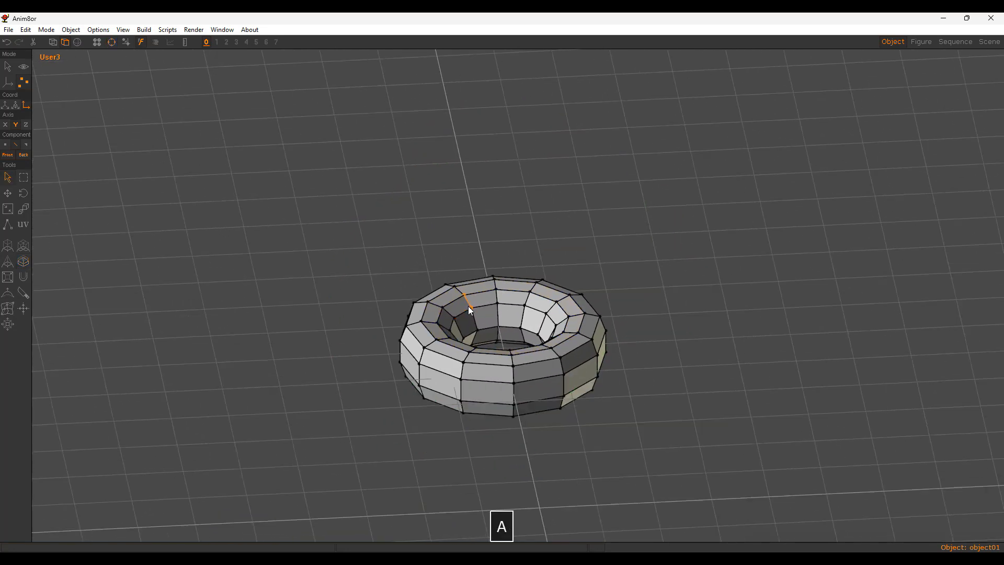
# Step: Return to object editing and unhide the other objects in the front view
pyautogui.hotkey('ctrl', 'u')
pyautogui.moveTo(494, 314)
pyautogui.keyDown('alt'); pyautogui.mouseDown()
pyautogui.moveTo(614, 409)
pyautogui.moveTo(601, 386)
pyautogui.moveTo(782, 287)
pyautogui.moveTo(610, 287)
pyautogui.moveTo(572, 309)
pyautogui.moveTo(310, 328)
pyautogui.moveTo(369, 350)
pyautogui.moveTo(697, 347)
pyautogui.moveTo(421, 351)
pyautogui.moveTo(484, 312)
pyautogui.moveTo(450, 300)
pyautogui.mouseUp(); pyautogui.keyUp('alt')
pyautogui.hotkey('ctrl', 'f')
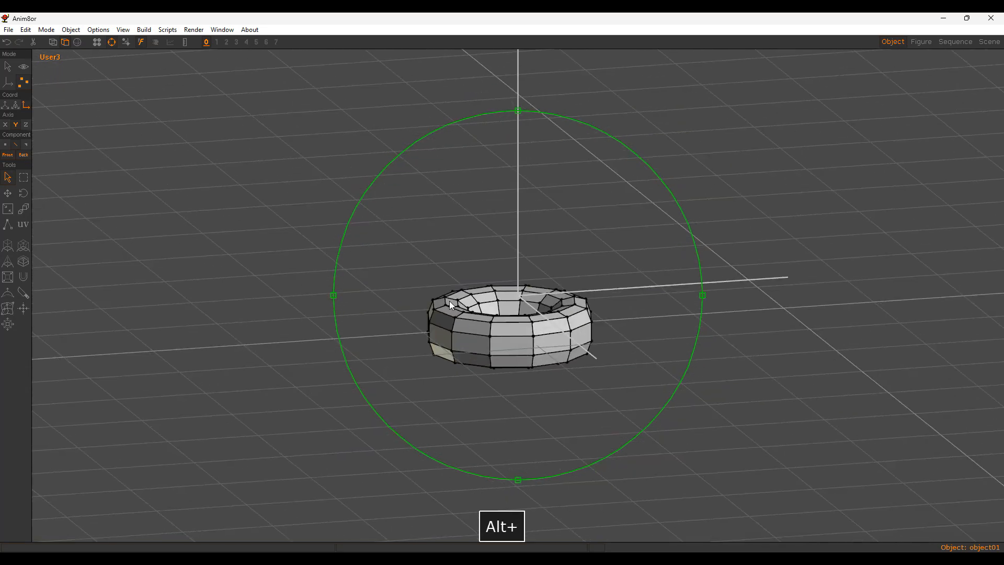
pyautogui.press('5')
pyautogui.hotkey('shift', 'h')
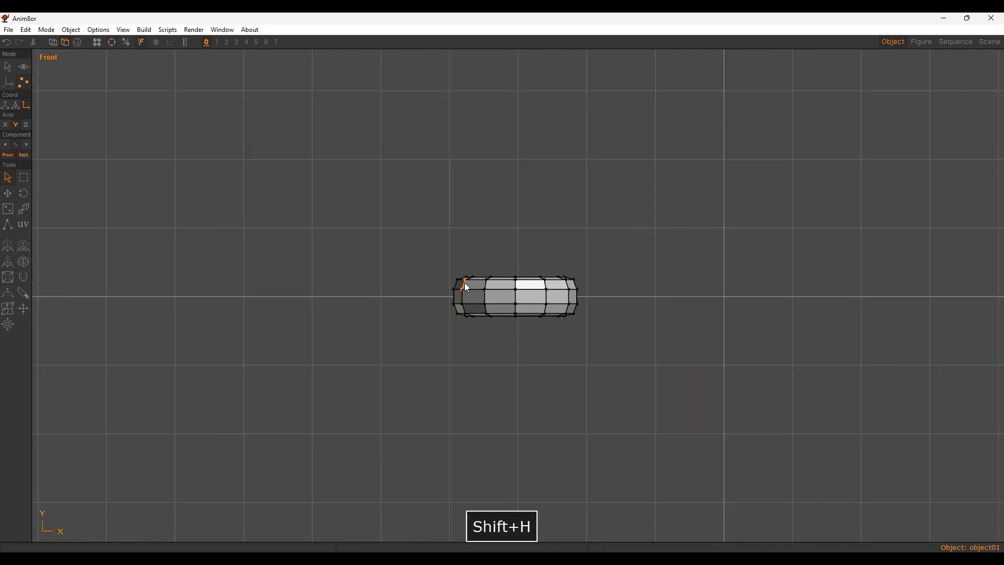
pyautogui.hotkey('shift', 'a')
pyautogui.hotkey('shift', 'h')
pyautogui.scroll(-2, 460, 269)
pyautogui.keyDown('alt'); pyautogui.moveTo(533, 284); pyautogui.dragTo(465, 317, button='middle'); pyautogui.keyUp('alt')
# Step: Move the ring to position (-30.73, 1.447, 0) and rotate it so its opening faces the front
pyautogui.scroll(1, 454, 317)
pyautogui.click(445, 314)
pyautogui.press('m')
pyautogui.click(5, 125)
pyautogui.moveTo(694, 392)
pyautogui.mouseDown()
pyautogui.moveTo(674, 403)
pyautogui.moveTo(702, 399)
pyautogui.mouseUp()
pyautogui.press('r')
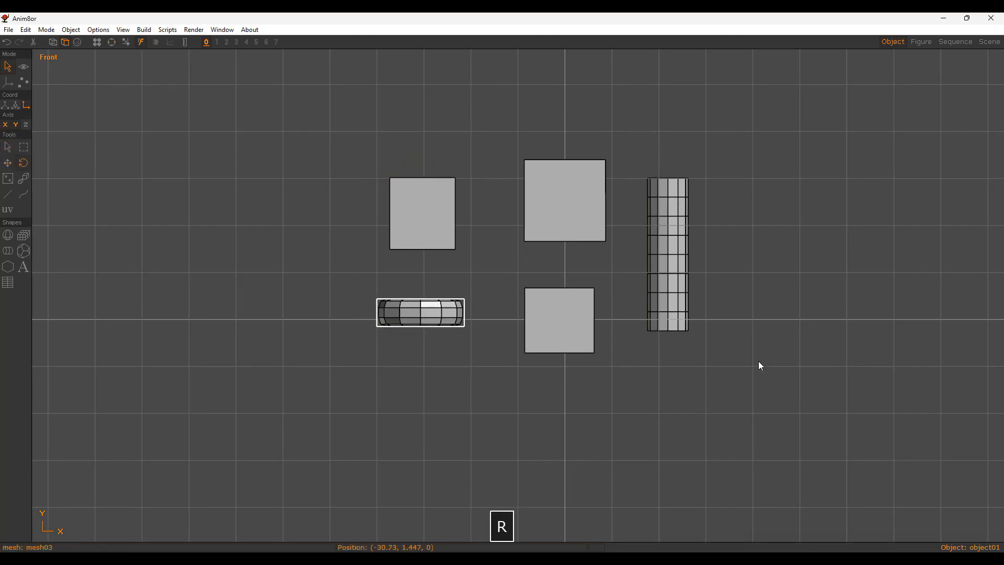
pyautogui.moveTo(758, 362); pyautogui.dragTo(721, 433)
pyautogui.scroll(1, 558, 313)
pyautogui.press('a')
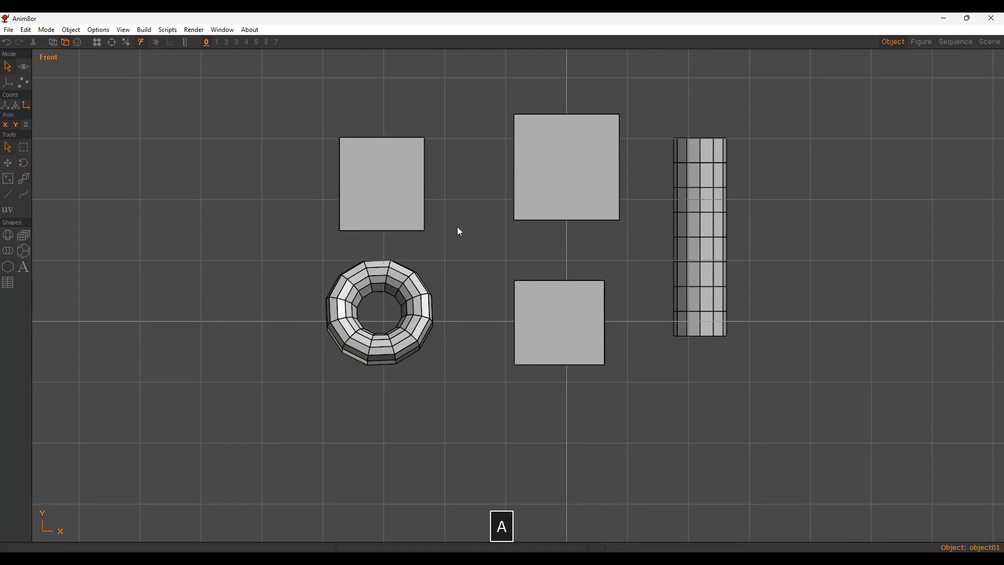
# Step: Examine the arranged cubes, ring and cylinder from an angled view and return to the front view
pyautogui.keyDown('alt'); pyautogui.moveTo(613, 309); pyautogui.dragTo(610, 319, button='middle'); pyautogui.keyUp('alt')
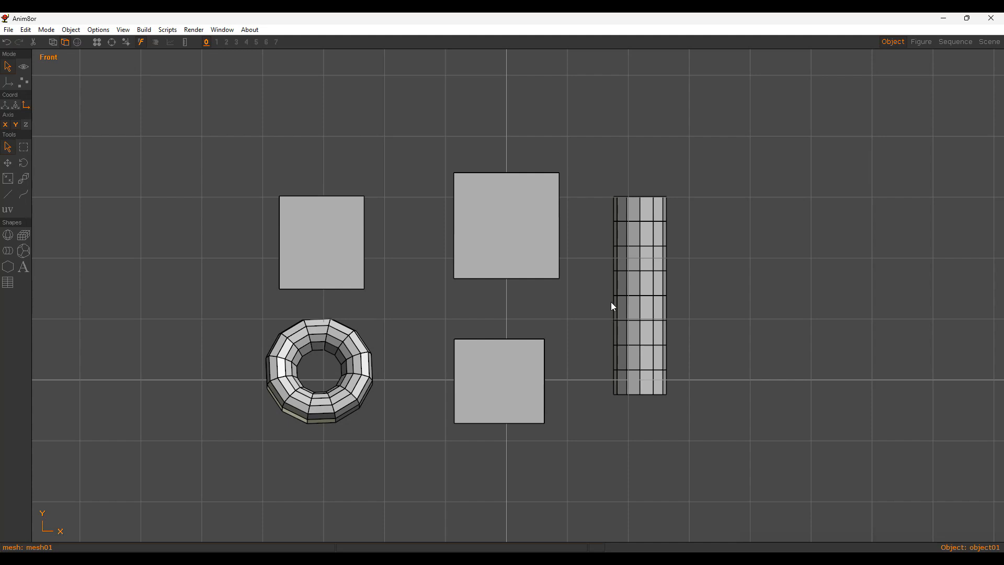
pyautogui.keyDown('alt'); pyautogui.moveTo(607, 293); pyautogui.dragTo(582, 309); pyautogui.keyUp('alt')
pyautogui.click(582, 308)
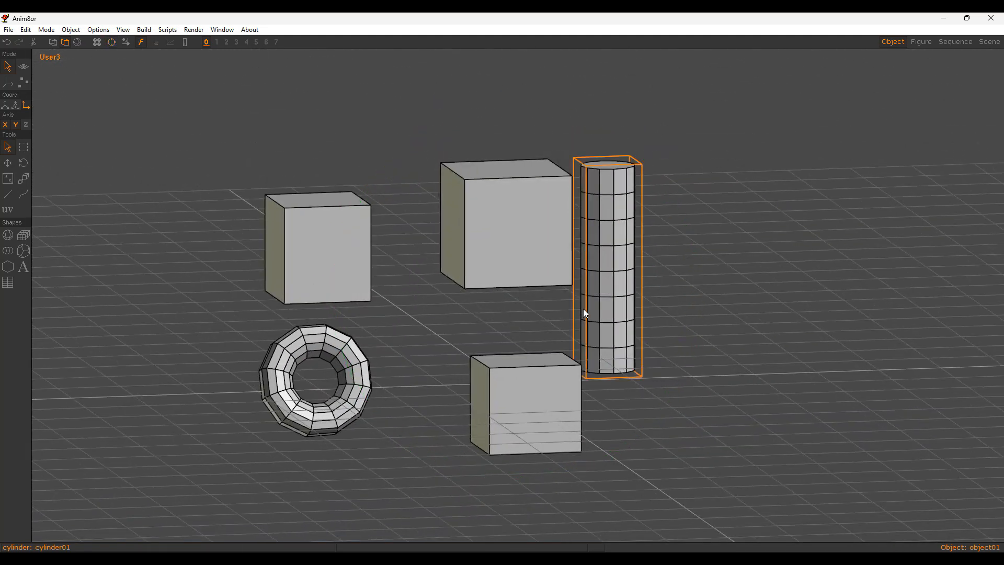
pyautogui.press('5')
pyautogui.click(583, 311)
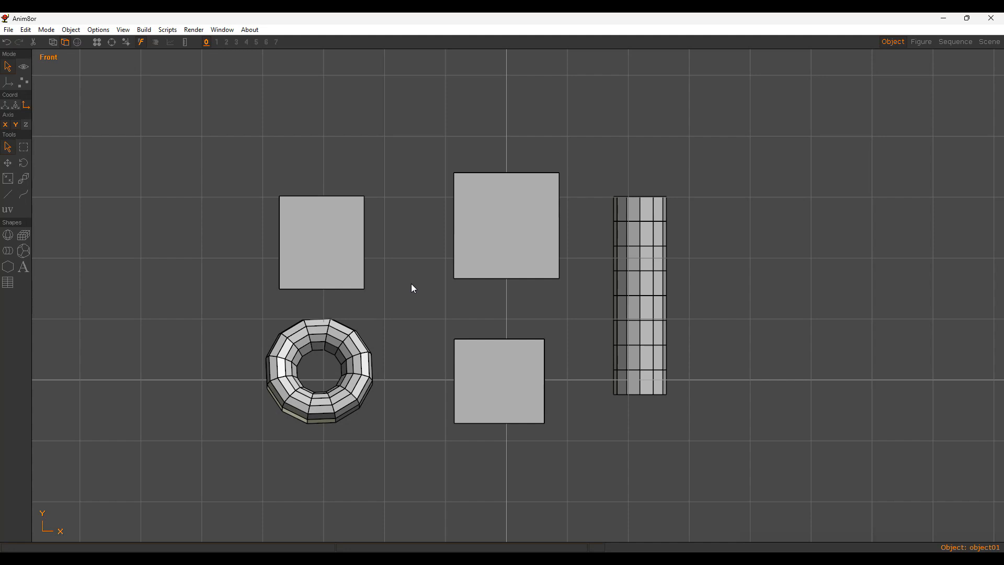
# Step: Select the ring in the front view, deselect it again and switch to point editing
pyautogui.click(353, 345)
pyautogui.click(396, 300)
pyautogui.click(365, 336)
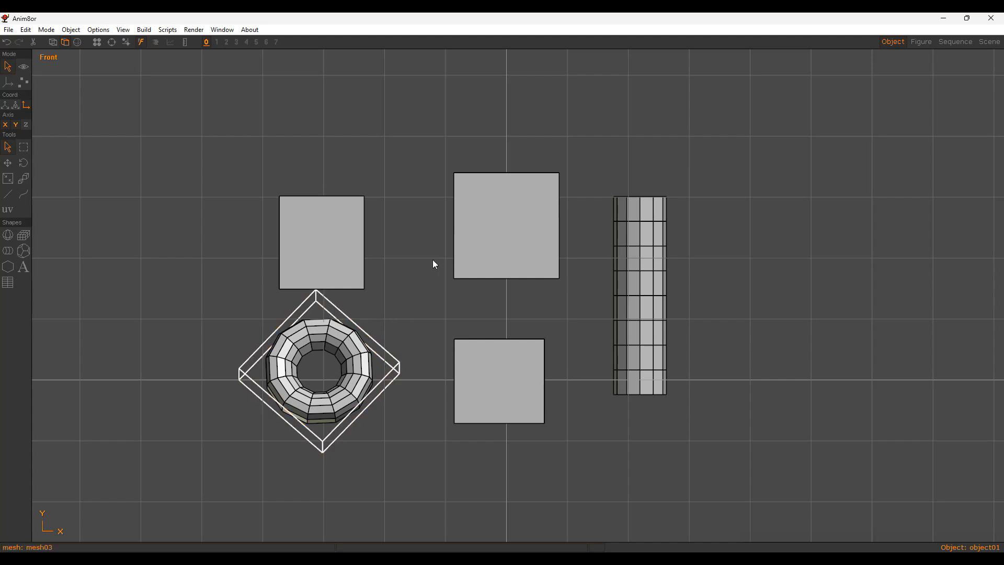
pyautogui.click(433, 261)
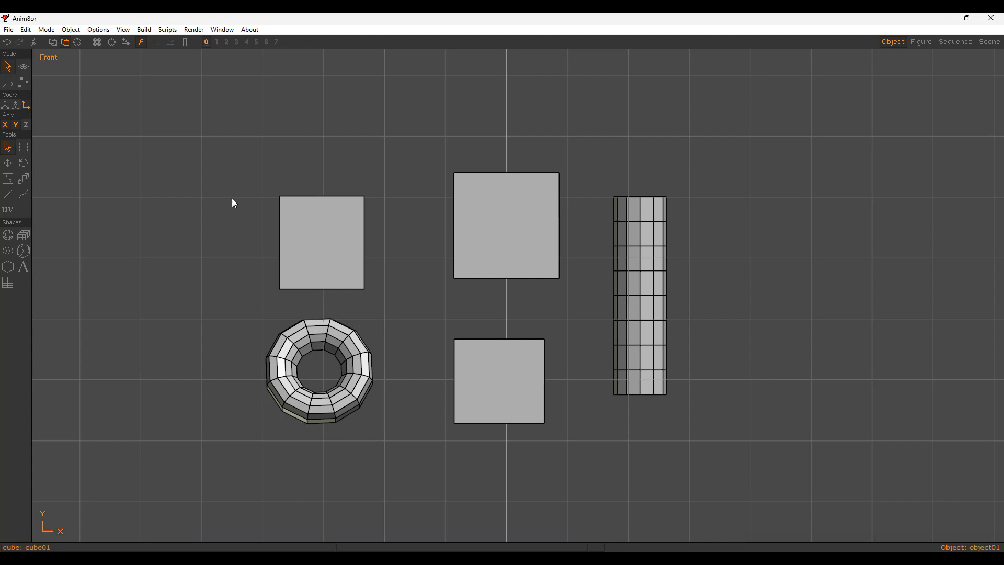
pyautogui.click(24, 82)
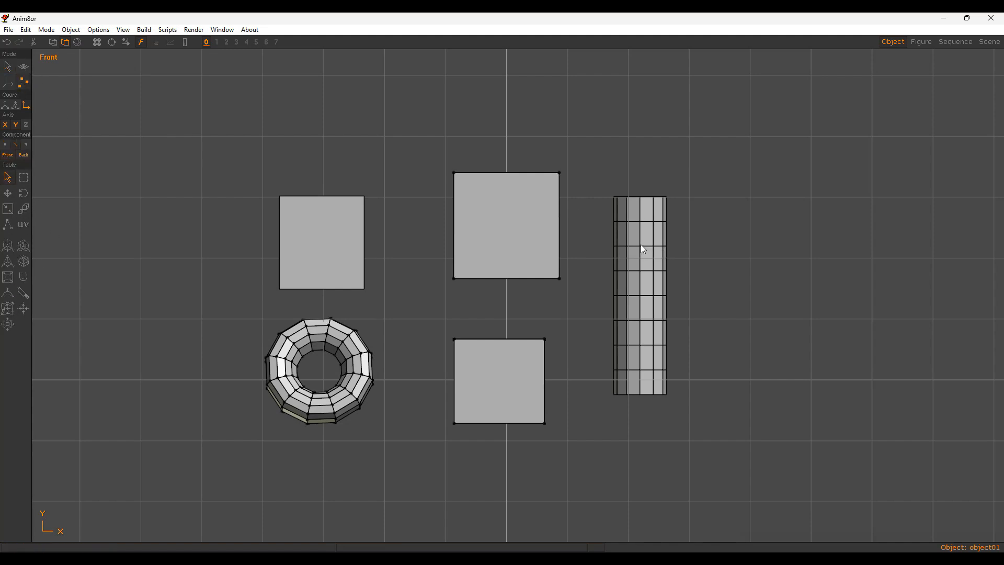
pyautogui.press('a')
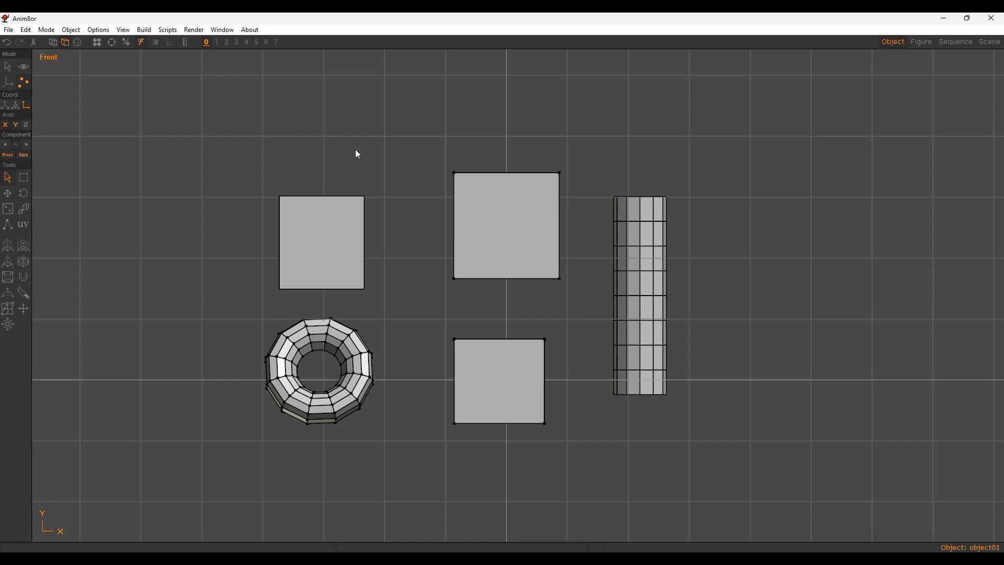